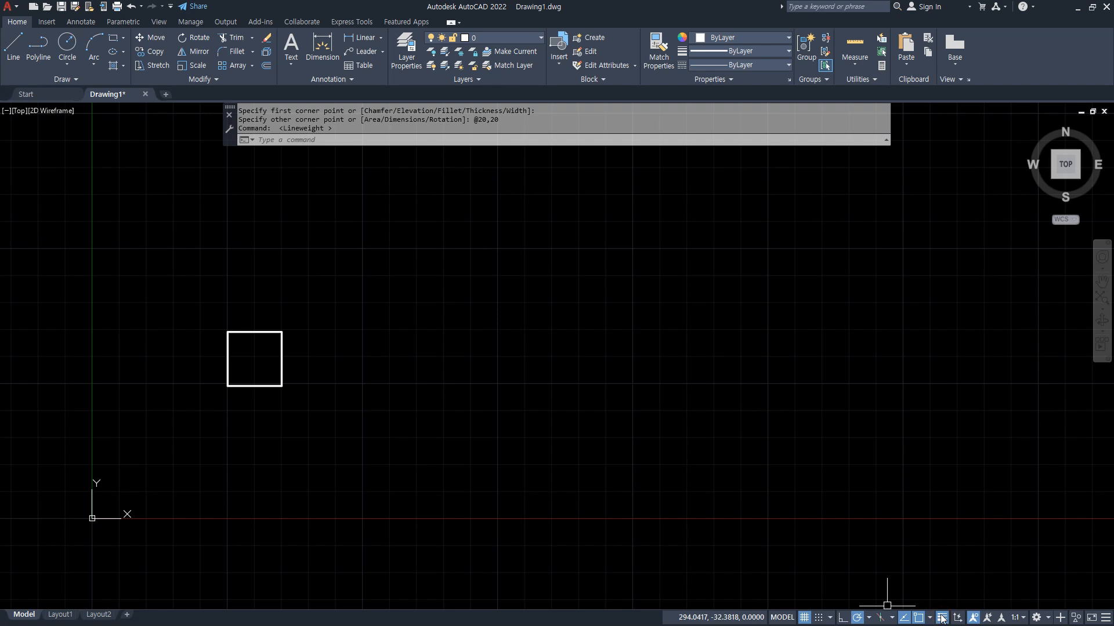
# Copy the square diagonally so its lower-left corner lands on the original's upper-right corner.
pyautogui.write('cp')
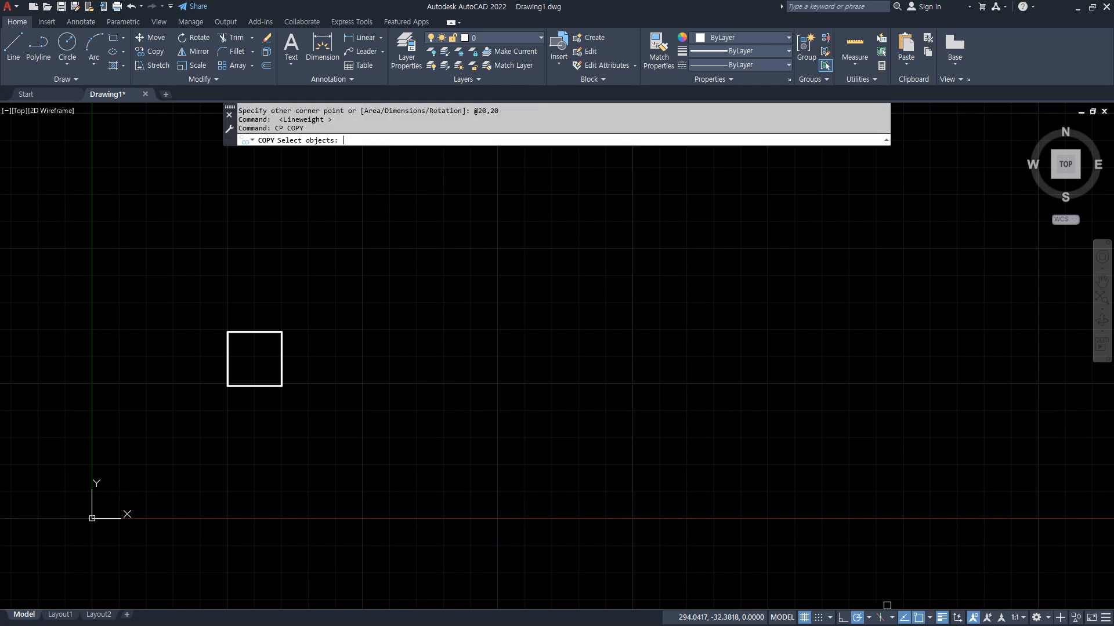
pyautogui.click(204, 294)
pyautogui.press('Return')
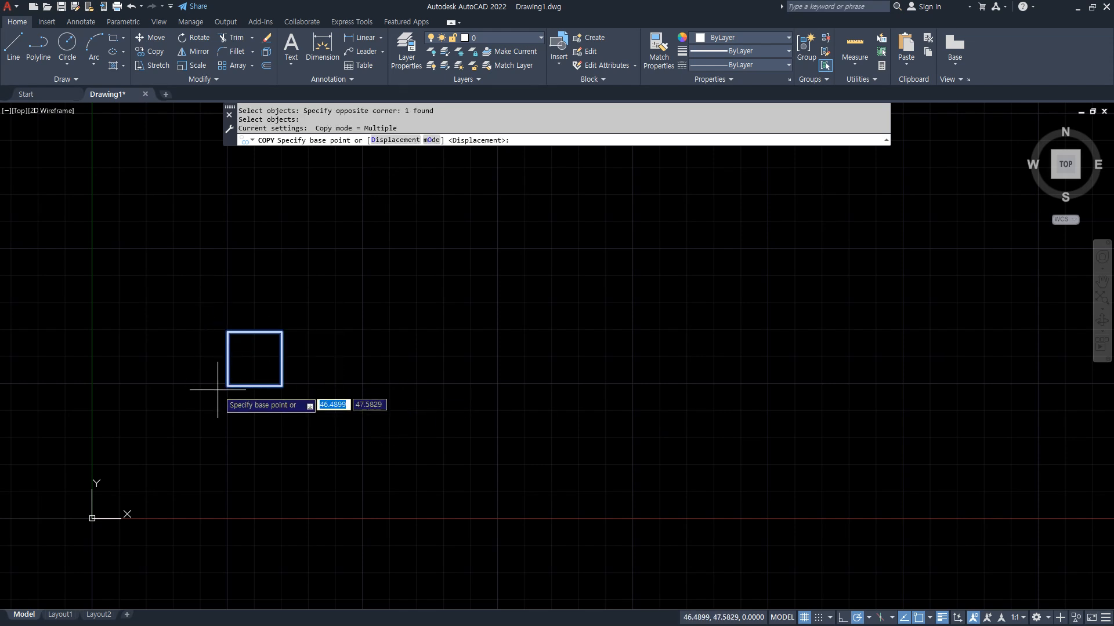
pyautogui.click(227, 385)
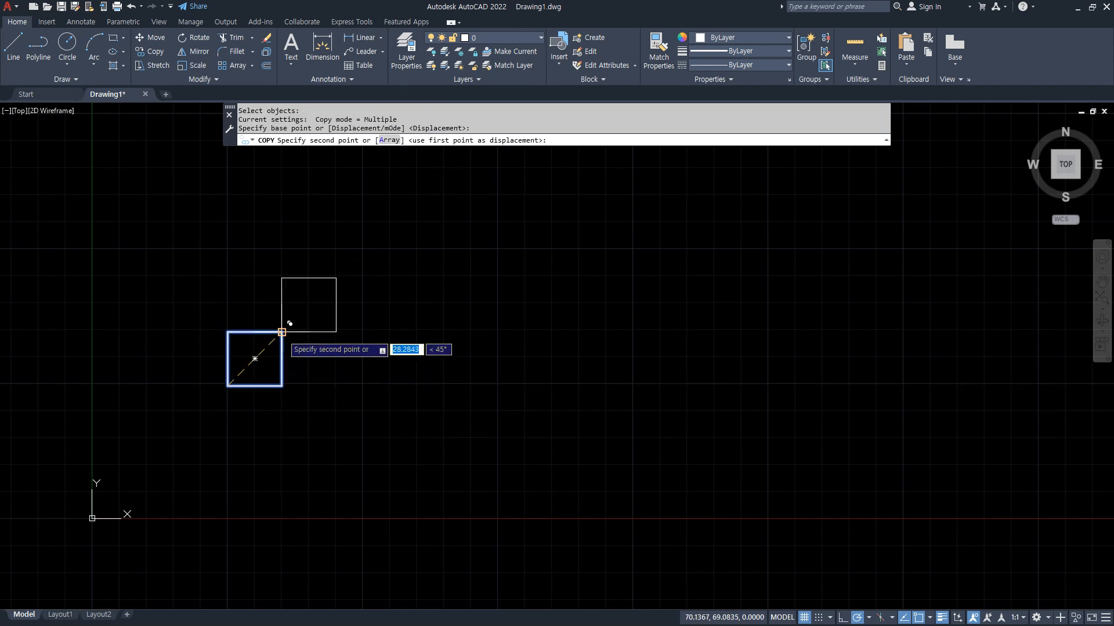
pyautogui.click(282, 332)
pyautogui.press('Return')
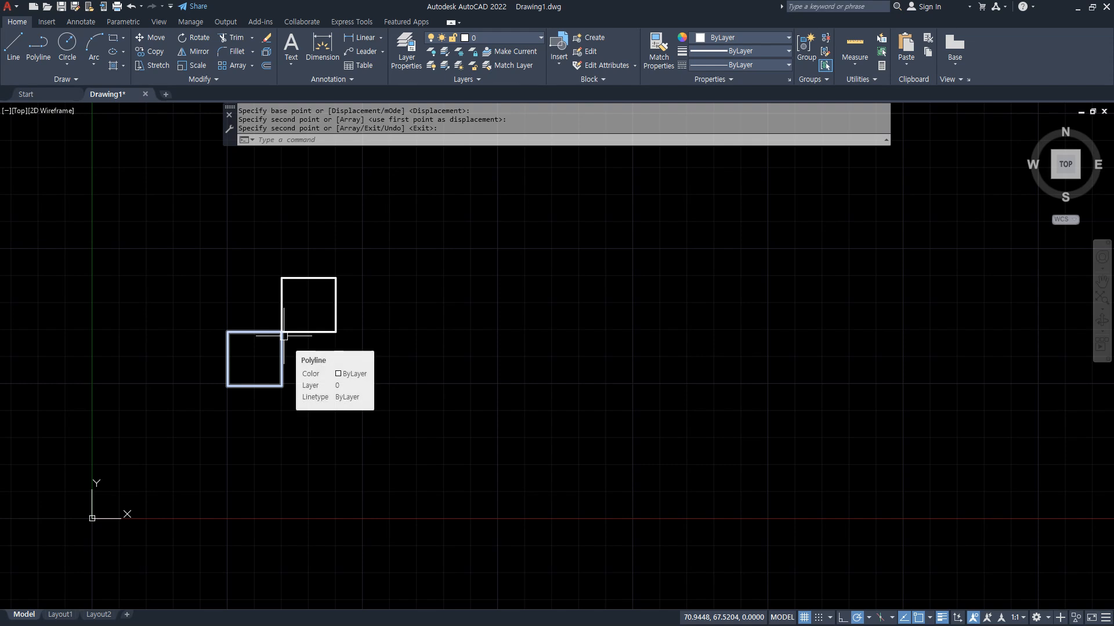
# Copy the two squares straight up twice, 40 and 80 units above the originals, to continue the staggered column.
pyautogui.press('Return')
pyautogui.click(340, 412)
pyautogui.click(209, 264)
pyautogui.press('Return')
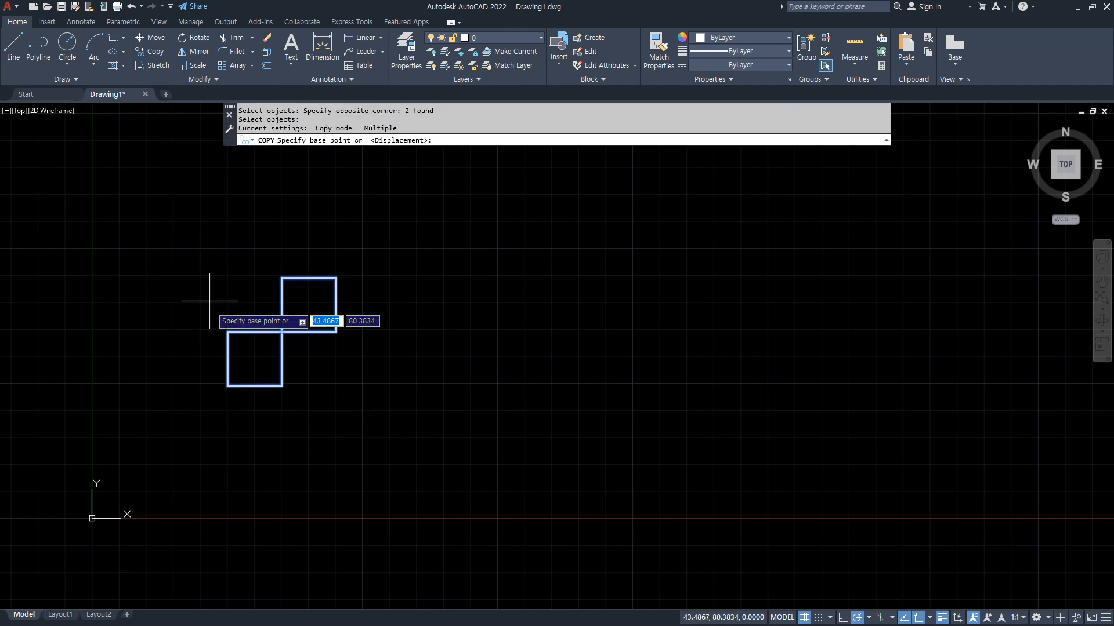
pyautogui.click(282, 386)
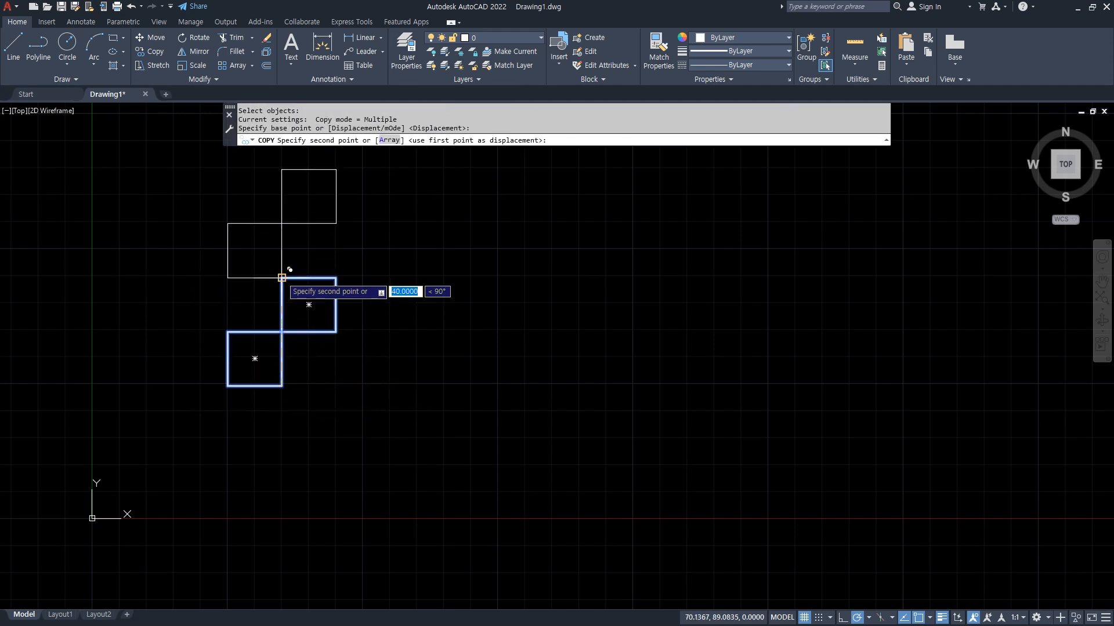
pyautogui.click(284, 165)
pyautogui.press('Return')
# Erase the topmost square in the second column.
pyautogui.moveTo(381, 286); pyautogui.dragTo(363, 419, button='middle')
pyautogui.click(402, 278)
pyautogui.click(291, 219)
pyautogui.write('E')
pyautogui.press('Return')
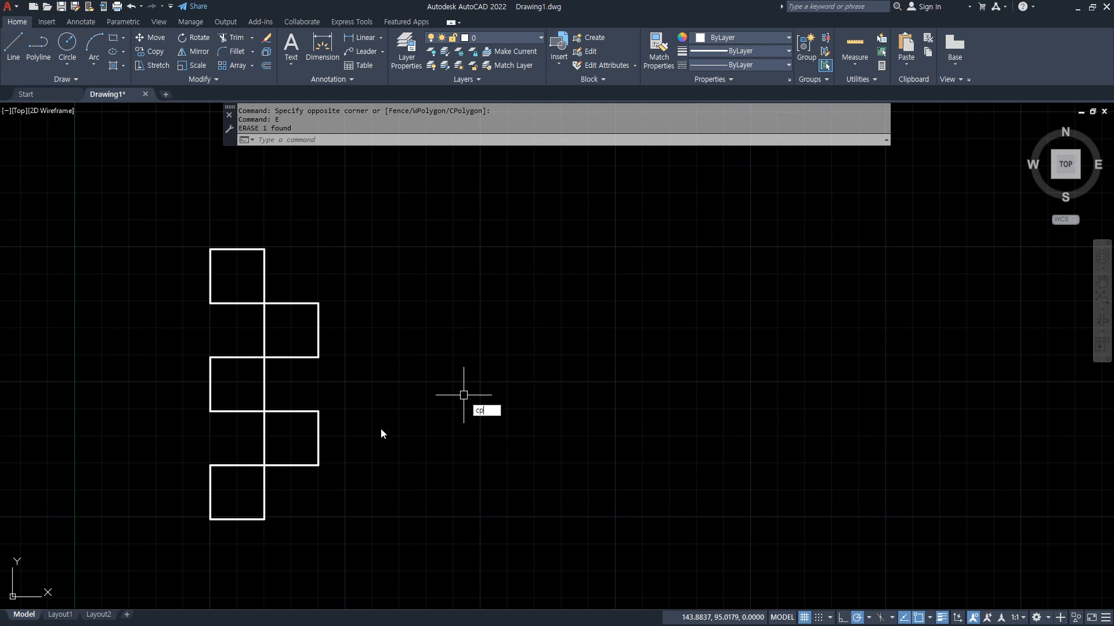
# Copy the five squares as a horizontal array of 5 items, spaced two square widths apart to form a checkerboard.
pyautogui.write('cp')
pyautogui.press('Return')
pyautogui.click(363, 537)
pyautogui.click(156, 222)
pyautogui.press('Return')
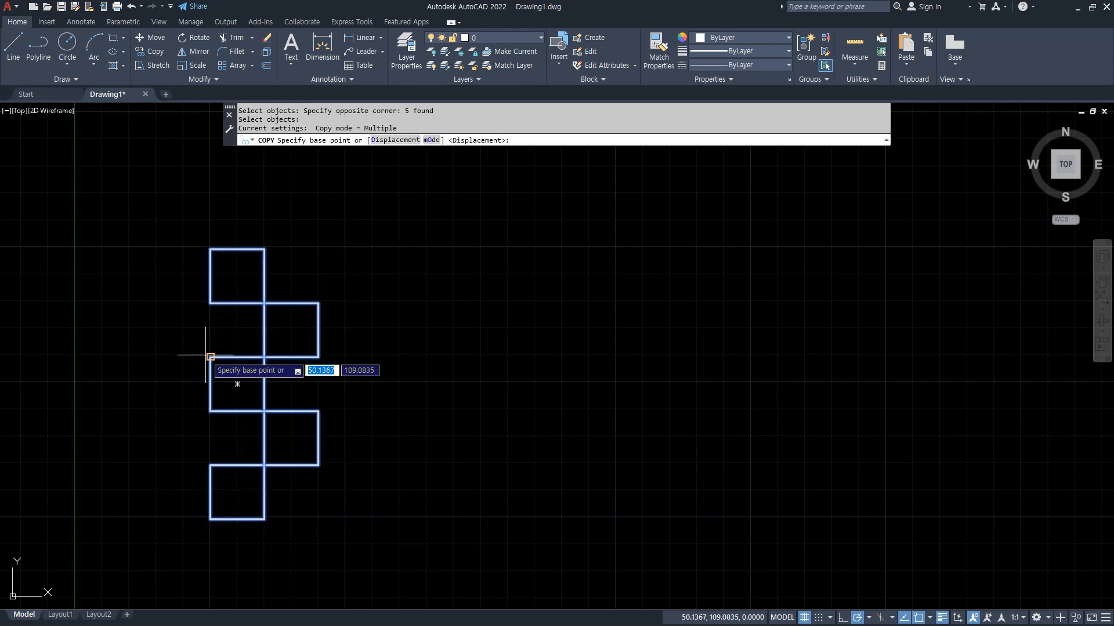
pyautogui.click(210, 357)
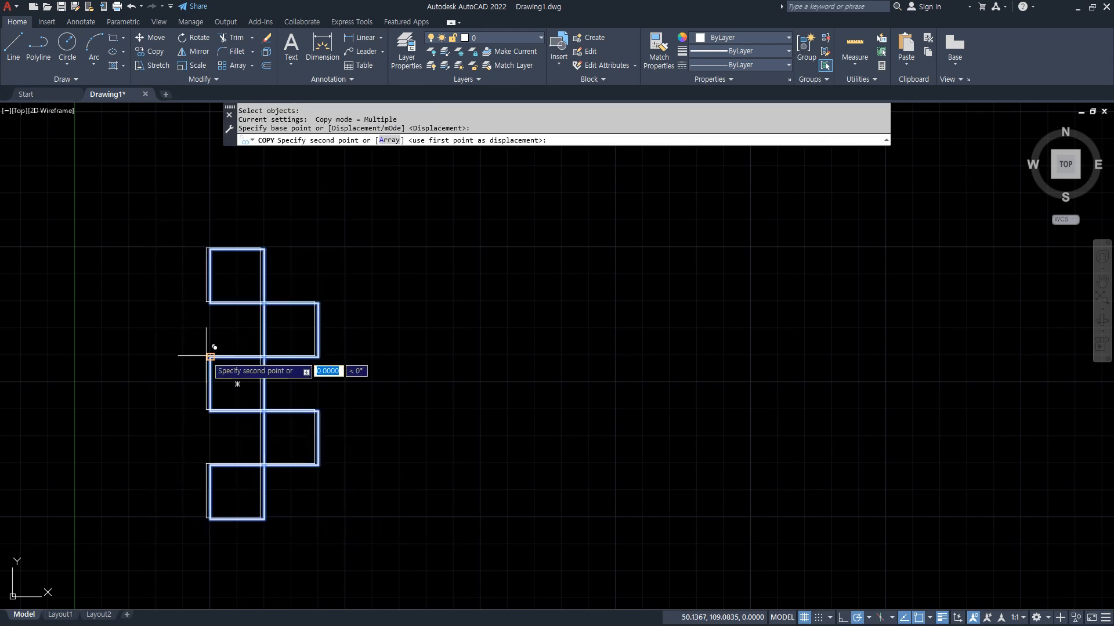
pyautogui.click(389, 141)
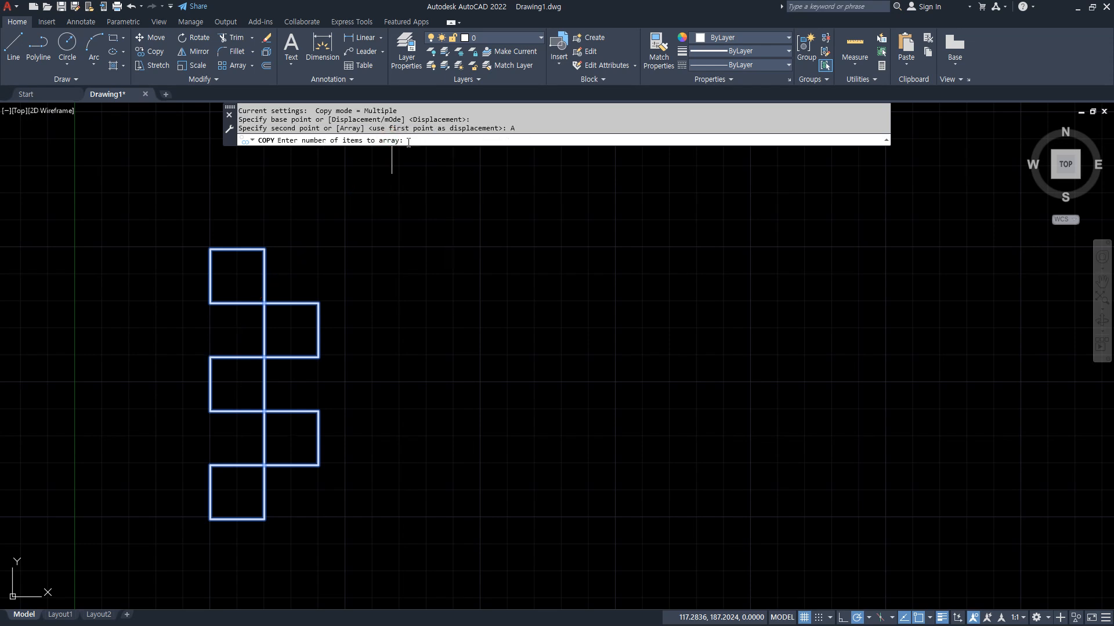
pyautogui.write('5')
pyautogui.press('Return')
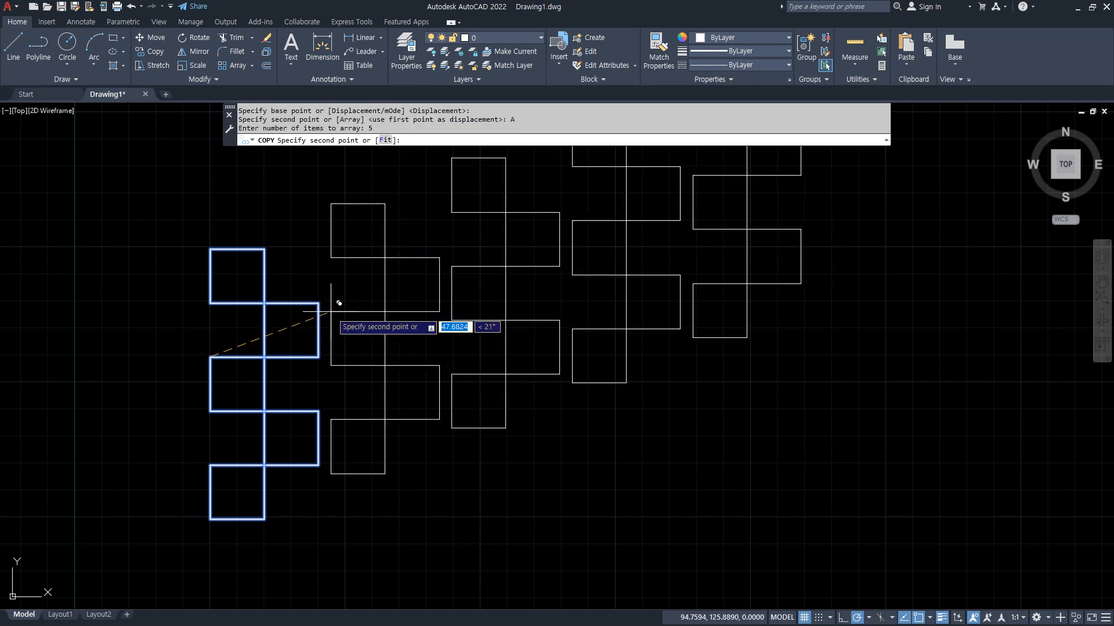
pyautogui.click(319, 358)
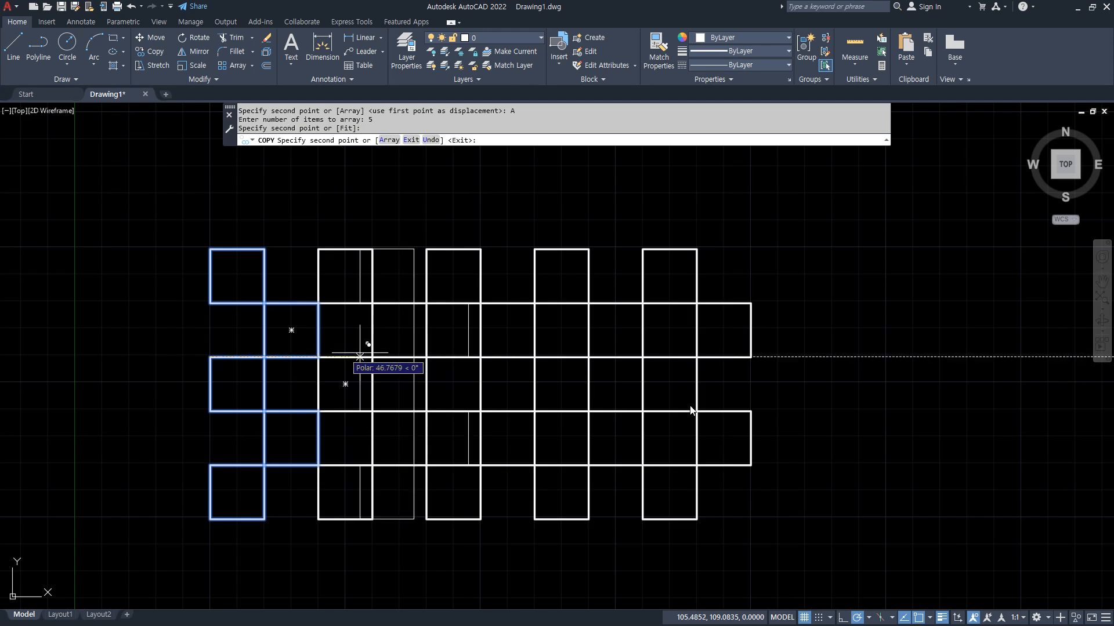
pyautogui.press('Return')
# Erase the two squares protruding at the right end of the checkerboard.
pyautogui.click(754, 475)
pyautogui.click(705, 320)
pyautogui.write('e')
pyautogui.press('Return')
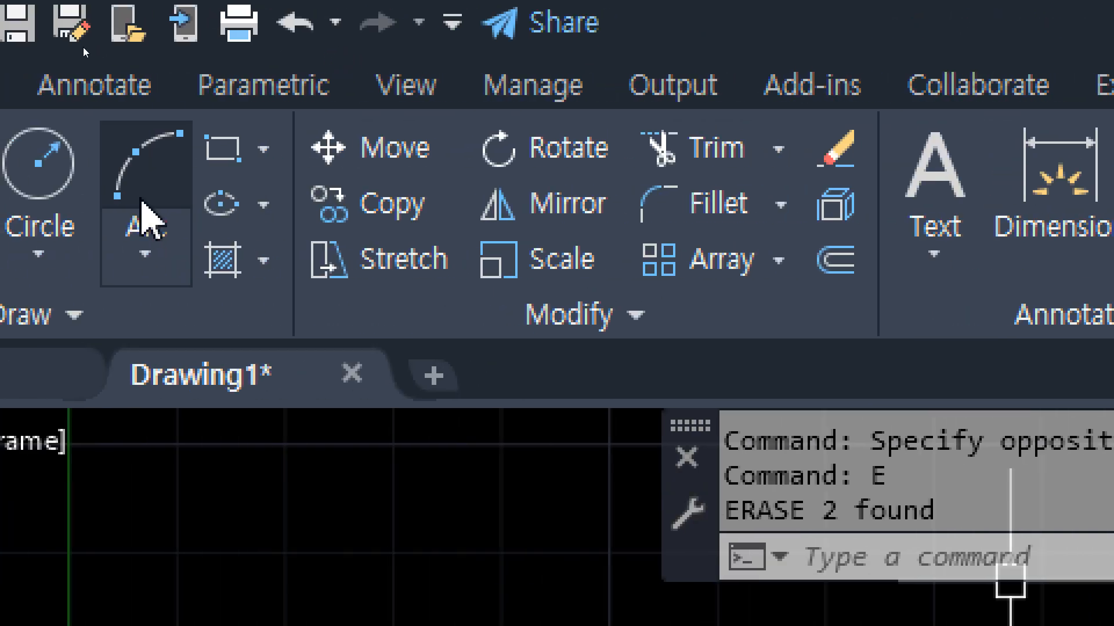
# Add a linear dimension between the top corners of the checkerboard's upper-left square, placing it above the square.
pyautogui.click(185, 104)
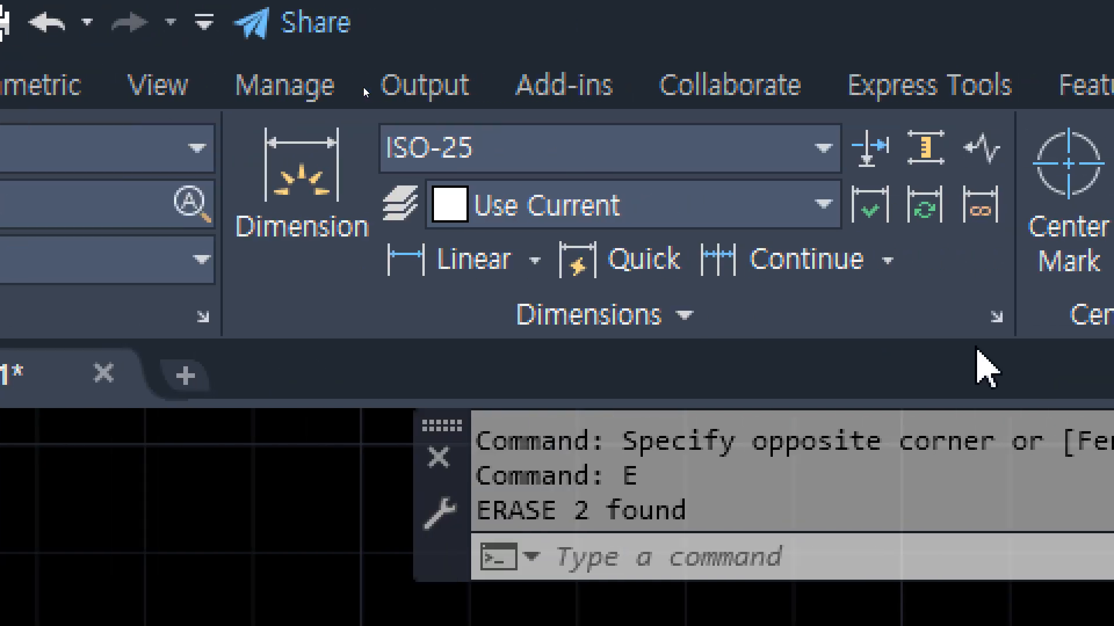
pyautogui.click(533, 261)
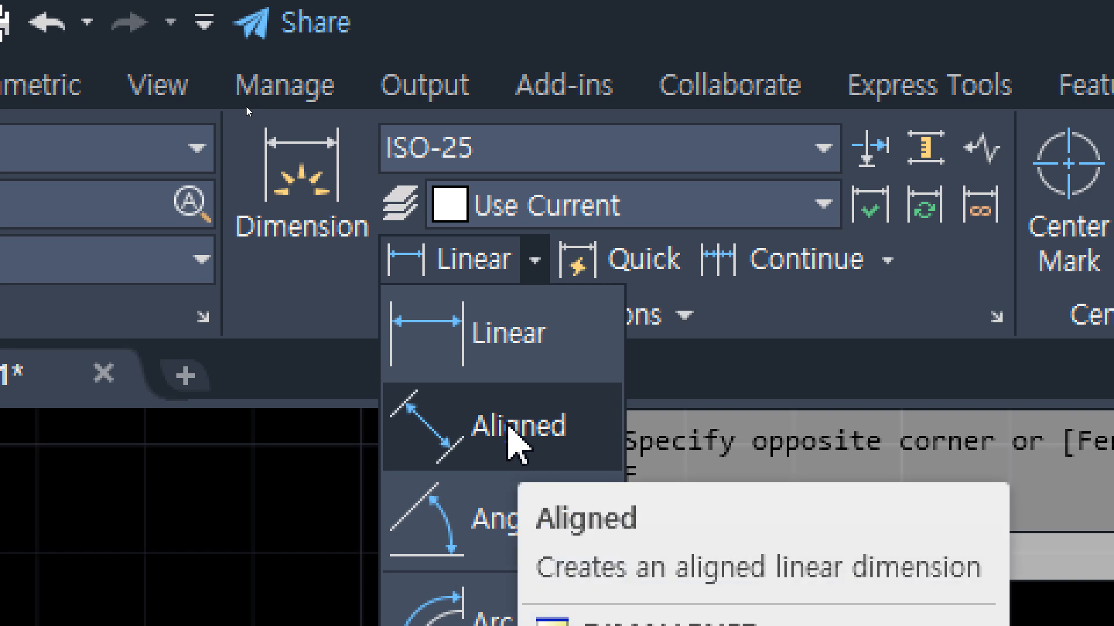
pyautogui.click(566, 366)
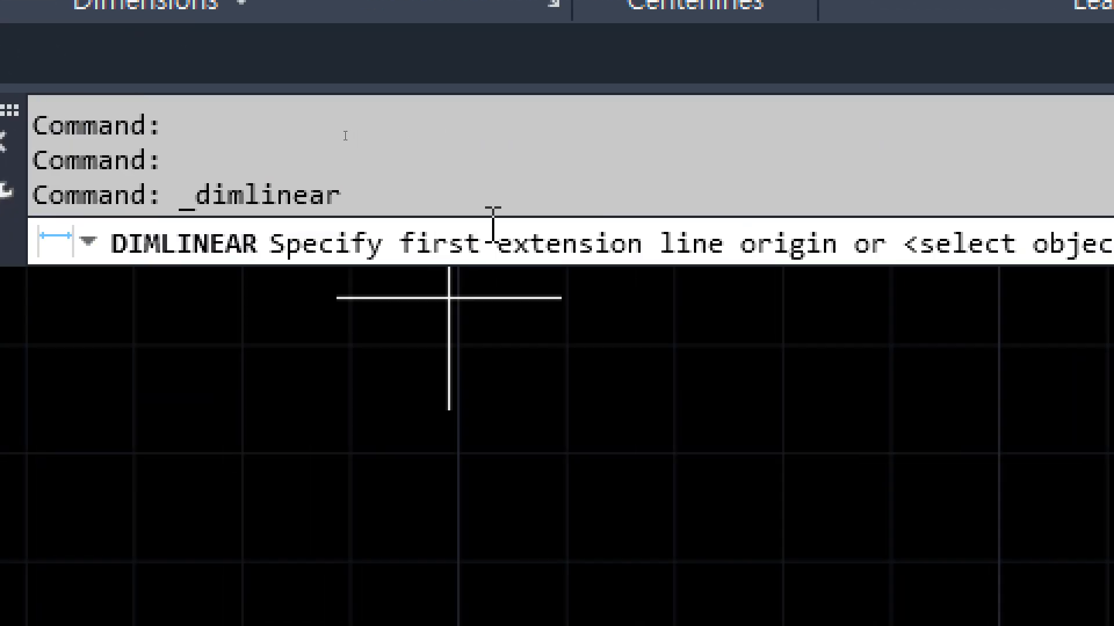
pyautogui.scroll(-3, 473, 467)
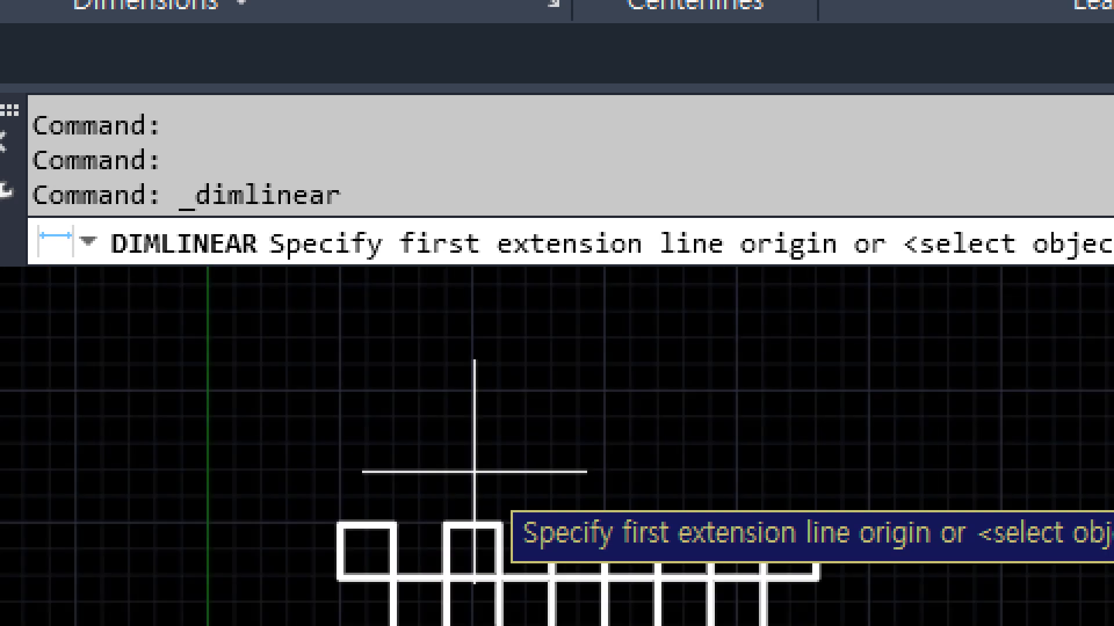
pyautogui.moveTo(473, 467); pyautogui.dragTo(667, 293, button='middle')
pyautogui.scroll(8, 586, 304)
pyautogui.moveTo(748, 421)
pyautogui.mouseDown(button='middle')
pyautogui.moveTo(864, 475)
pyautogui.moveTo(815, 491)
pyautogui.mouseUp(button='middle')
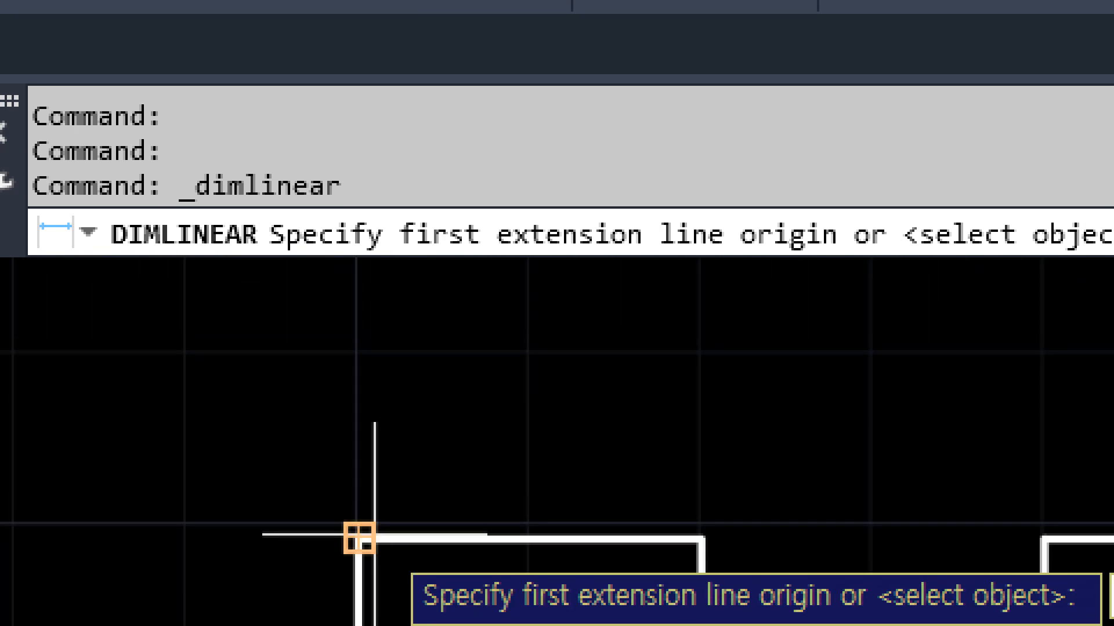
pyautogui.click(374, 535)
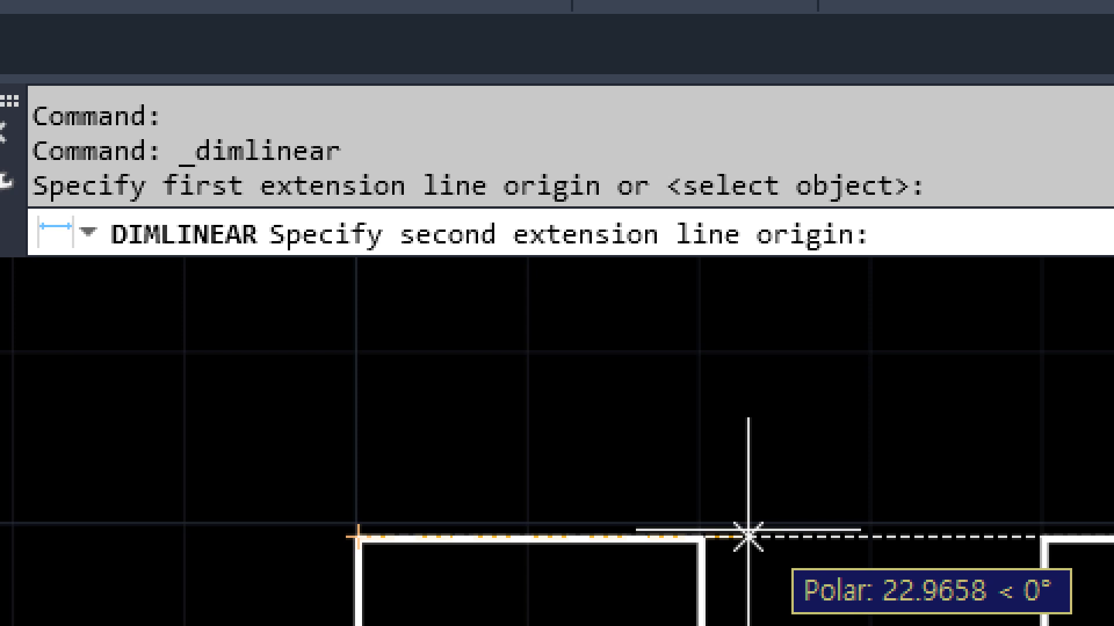
pyautogui.click(702, 538)
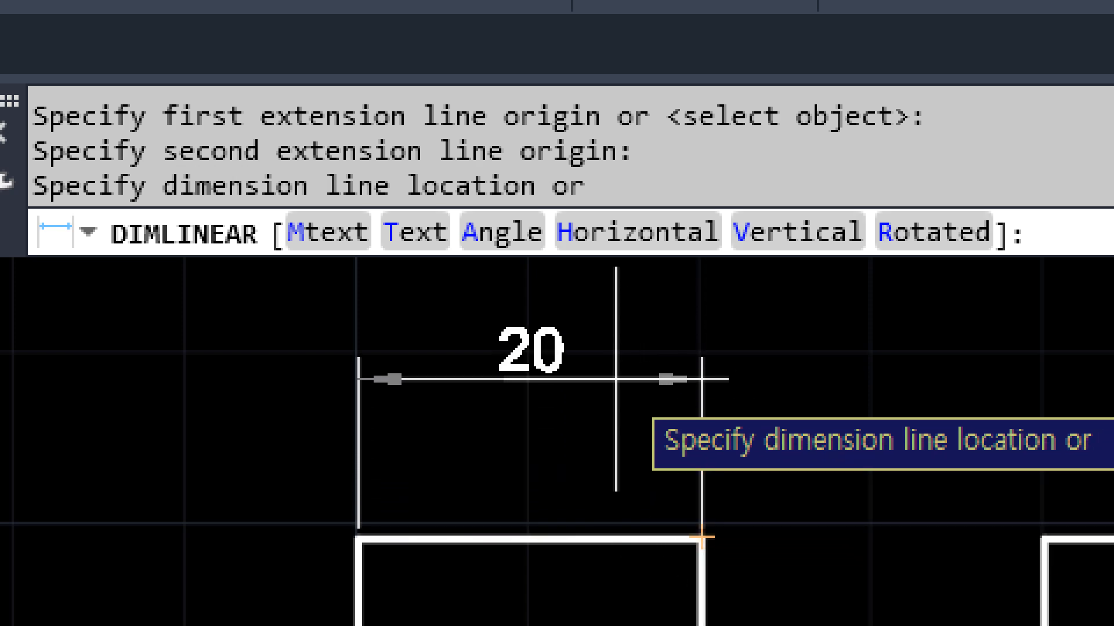
pyautogui.click(611, 403)
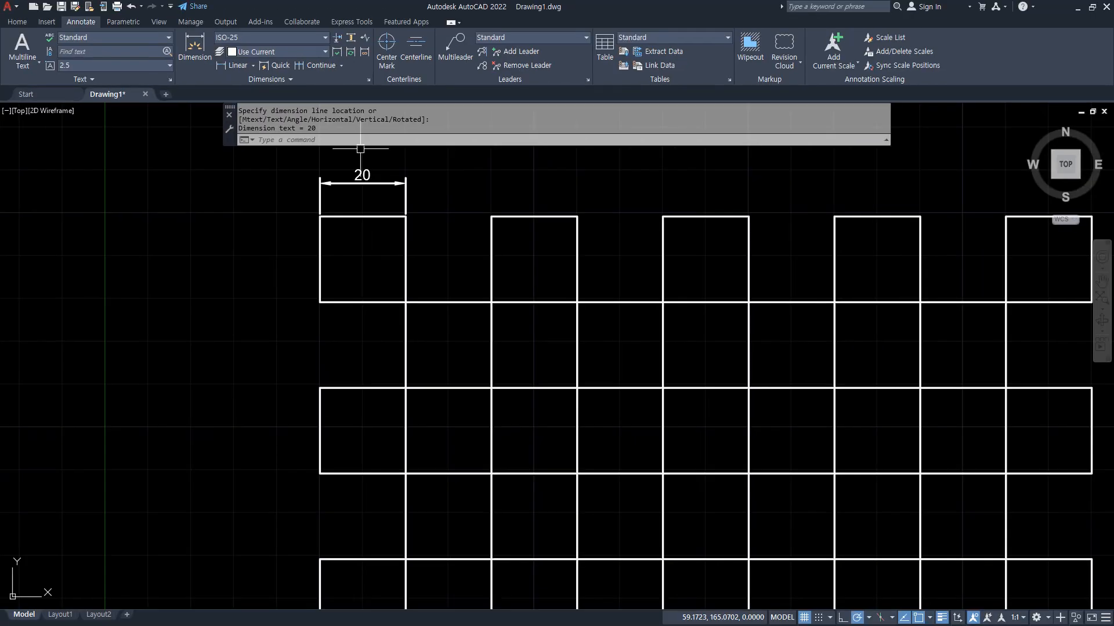
# Add a linear dimension above the second top-row square by selecting its top edge as the object.
pyautogui.scroll(2, 391, 178)
pyautogui.moveTo(388, 187); pyautogui.dragTo(382, 311, button='middle')
pyautogui.click(441, 195)
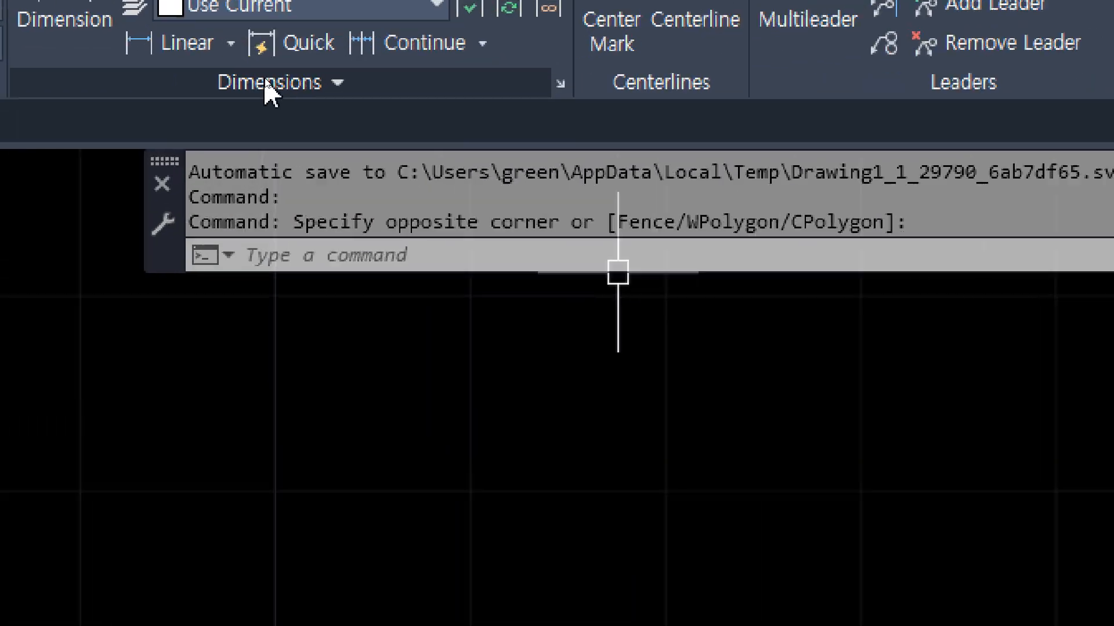
pyautogui.press('Escape')
pyautogui.click(167, 84)
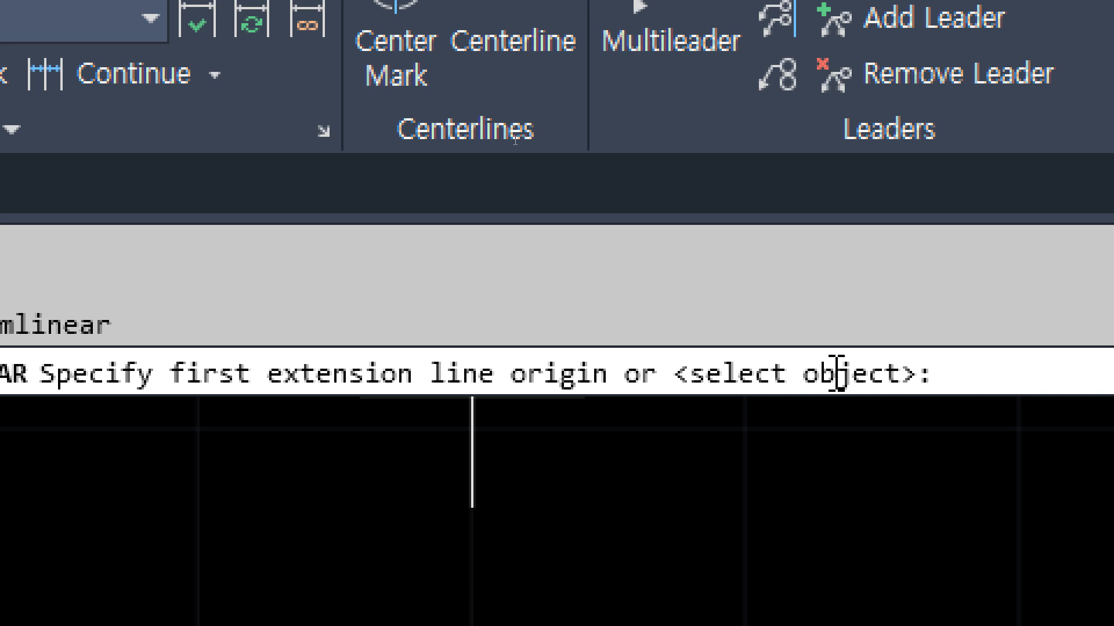
pyautogui.press('Return')
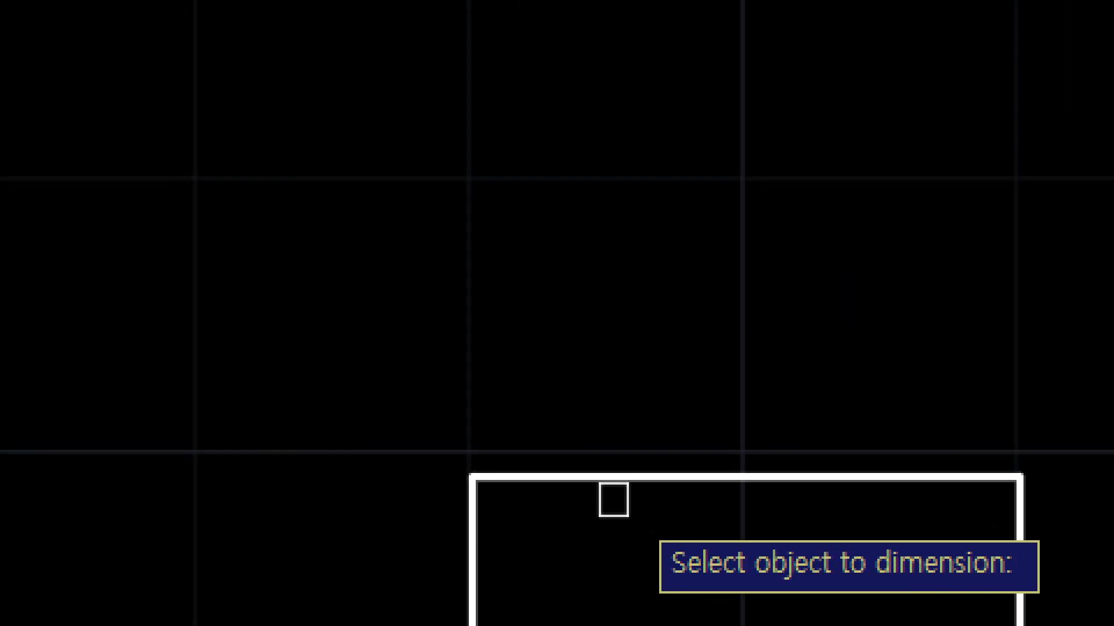
pyautogui.click(589, 476)
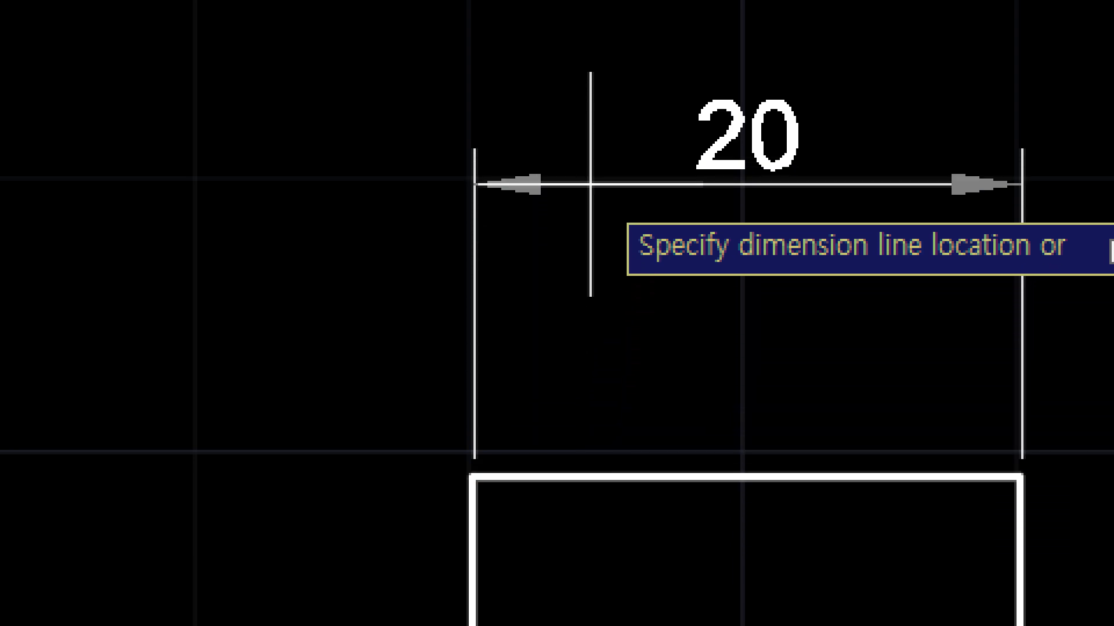
pyautogui.click(590, 184)
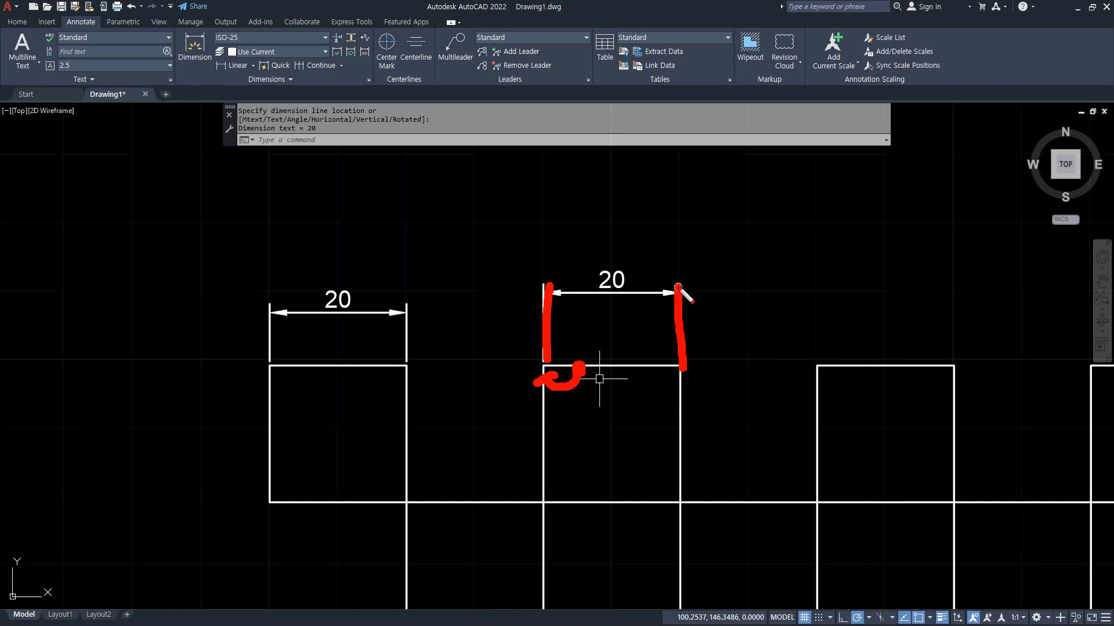
pyautogui.press('Escape')
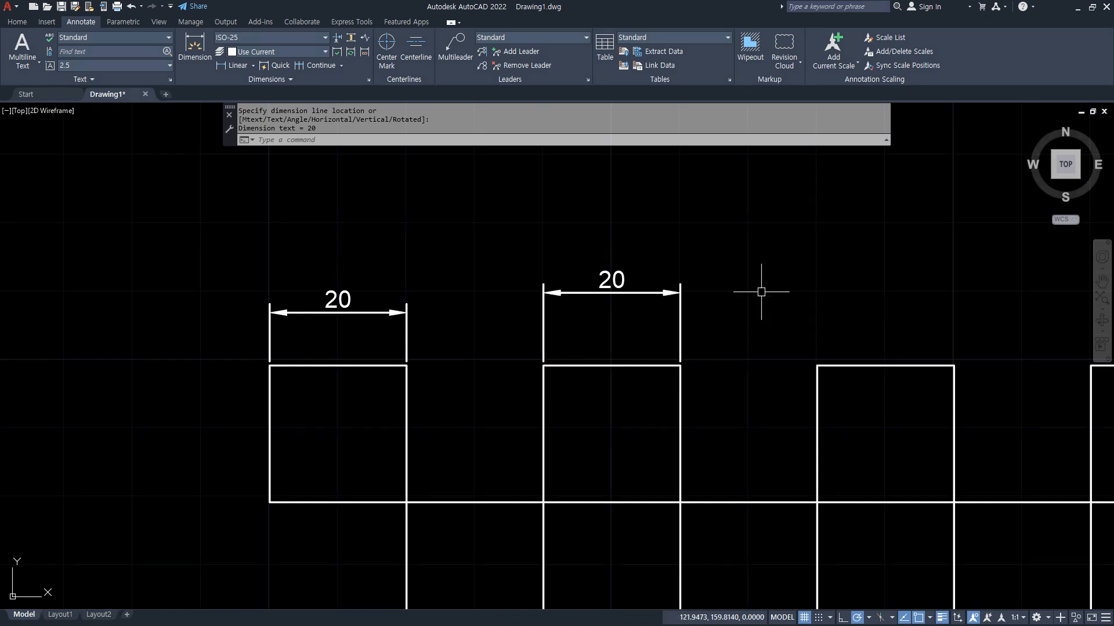
# Start a linear dimension on the third top-row square, using its two top corners as extension line origins.
pyautogui.moveTo(872, 317)
pyautogui.mouseDown(button='middle')
pyautogui.moveTo(666, 293)
pyautogui.moveTo(559, 319)
pyautogui.mouseUp(button='middle')
pyautogui.scroll(4, 673, 308)
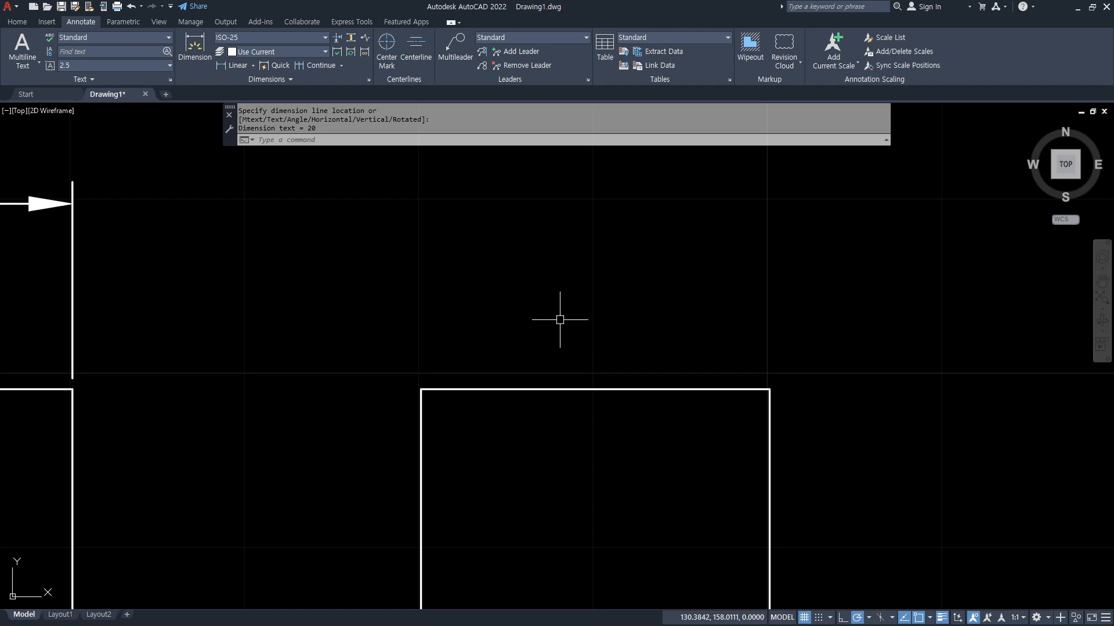
pyautogui.click(231, 67)
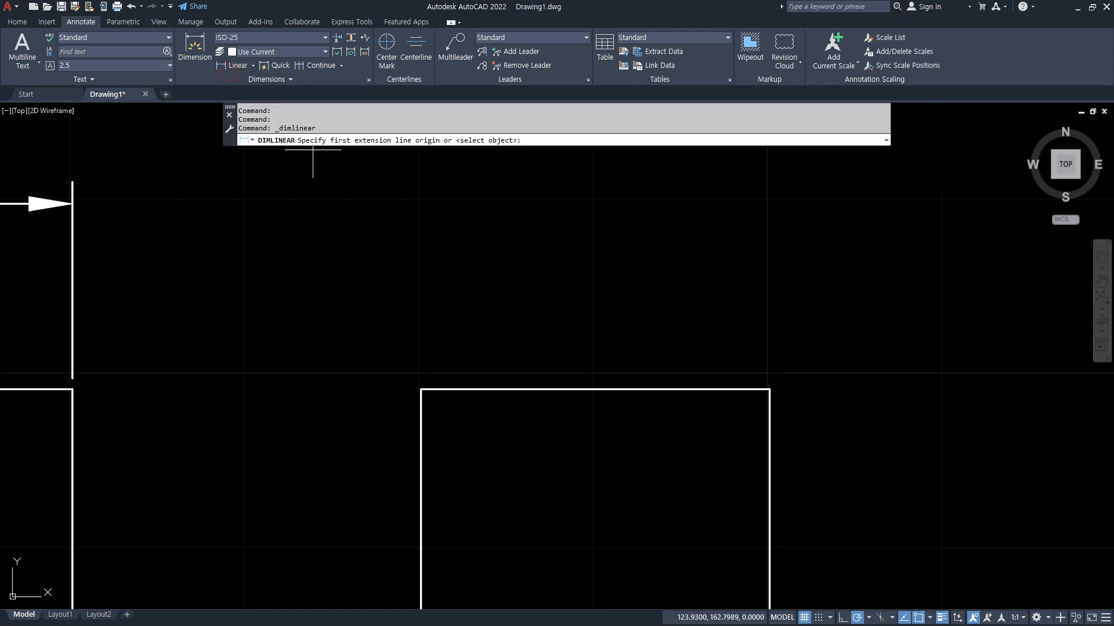
pyautogui.click(421, 389)
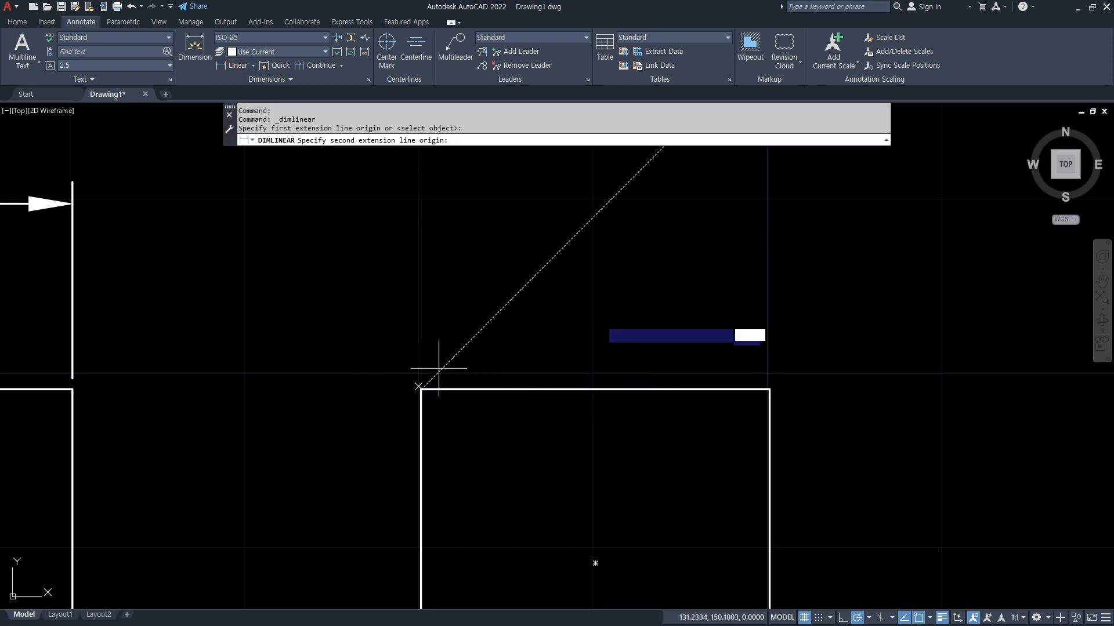
pyautogui.click(769, 389)
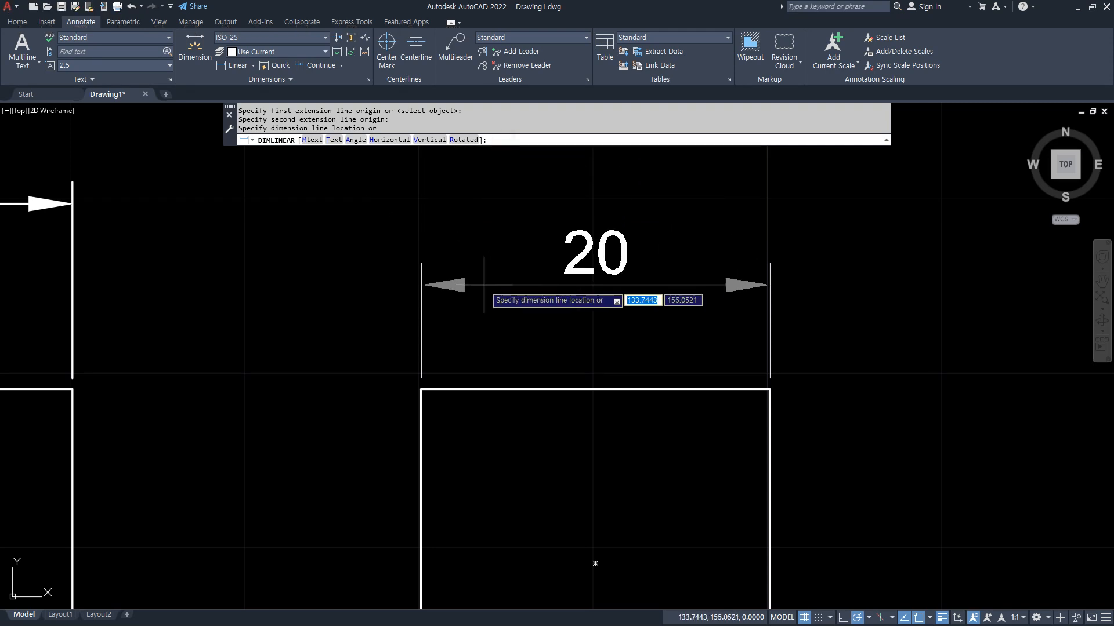
# Use the Mtext option on the third top-row square's dimension and enter 동해물과 and 백두산이 as its first two text lines.
pyautogui.write('m')
pyautogui.press('Return')
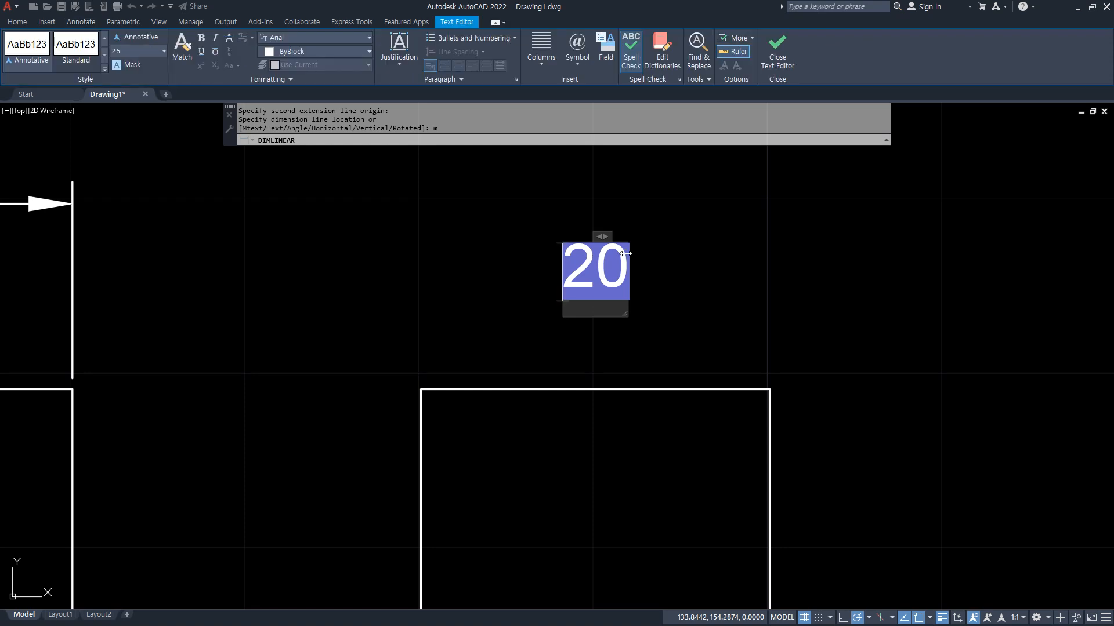
pyautogui.write('동해물과')
pyautogui.press('Return')
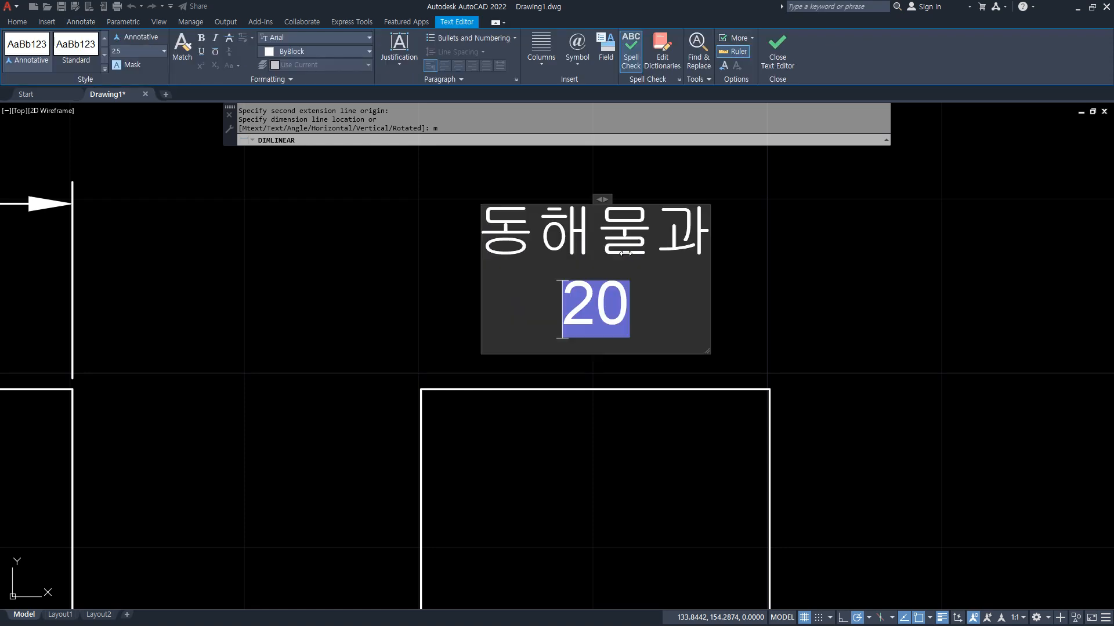
pyautogui.write('백두산ㅇ')
pyautogui.press('Return')
pyautogui.write('ㅁ')
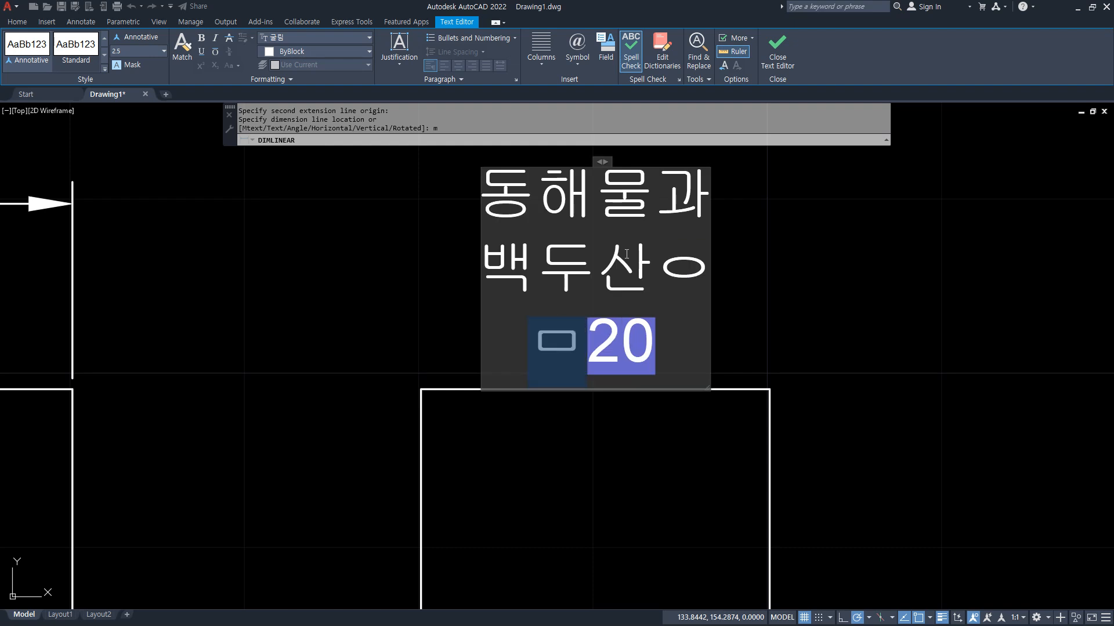
pyautogui.press('BackSpace')
pyautogui.press('BackSpace')
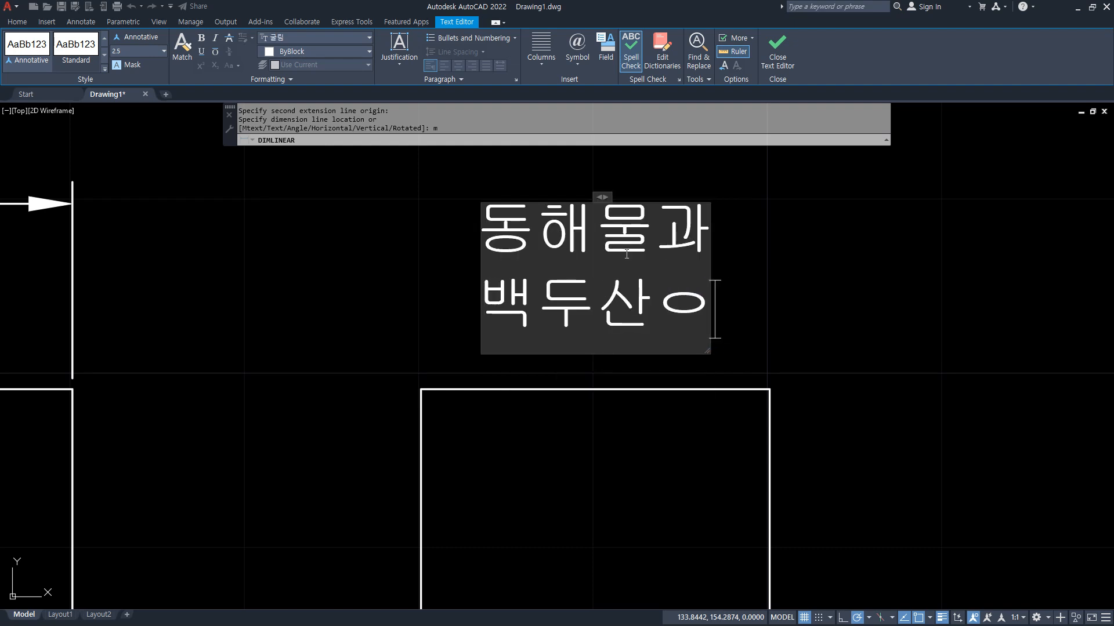
pyautogui.write('ㅣ')
# Add the lines 마르고 and 닳도록 to the dimension text, then place the dimension above the third square.
pyautogui.press('Return')
pyautogui.write('마르고')
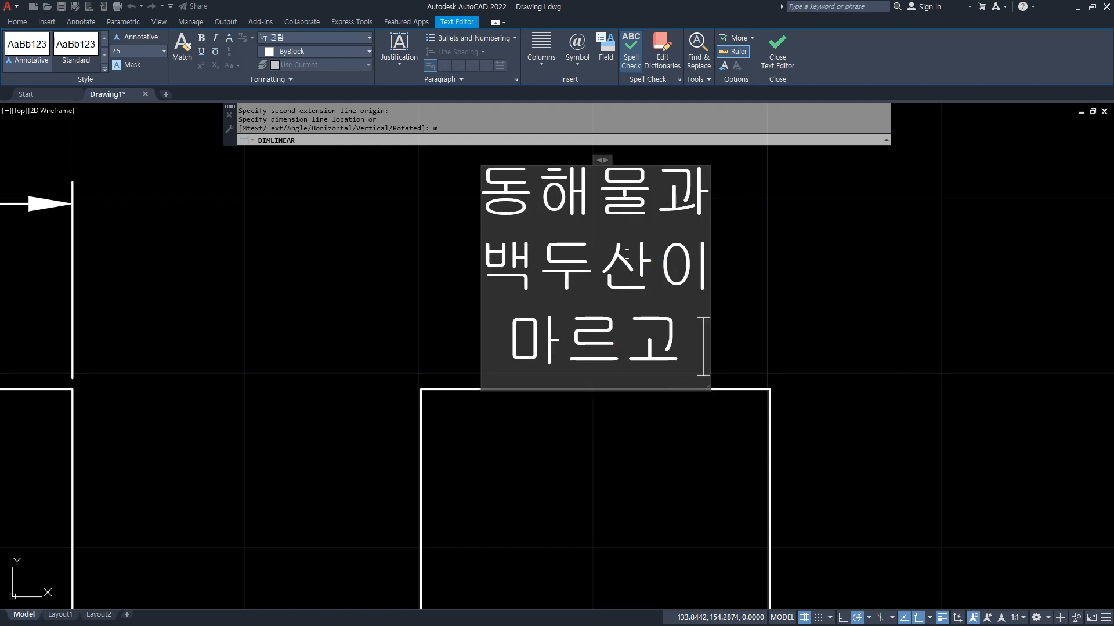
pyautogui.press('Return')
pyautogui.write('닳도록')
pyautogui.hotkey('ctrl', 'Return')
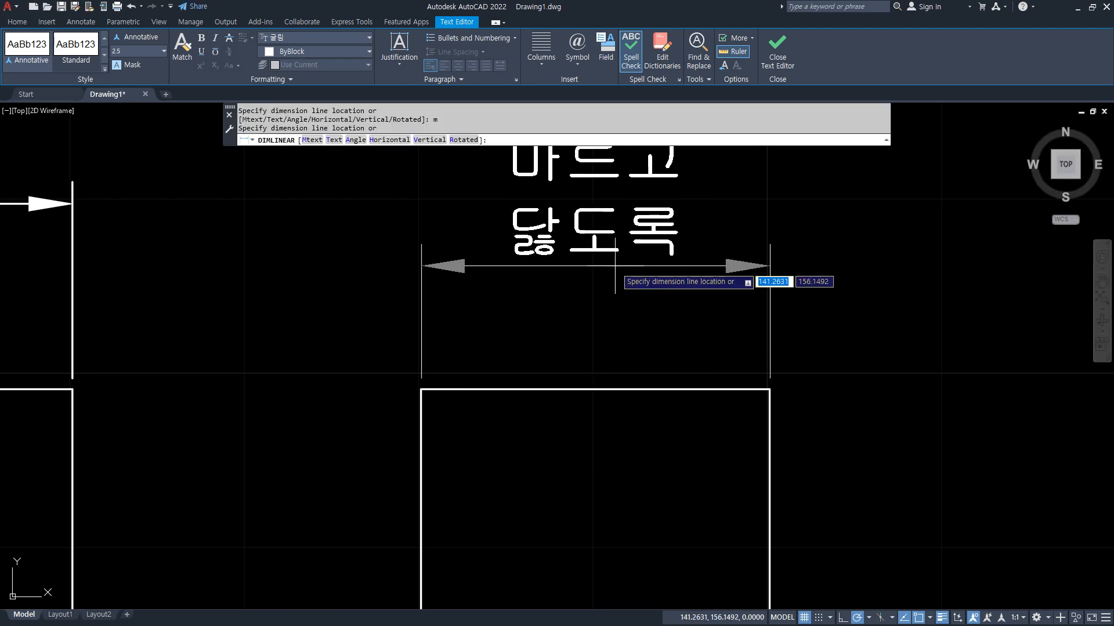
pyautogui.click(615, 286)
pyautogui.scroll(-4, 398, 319)
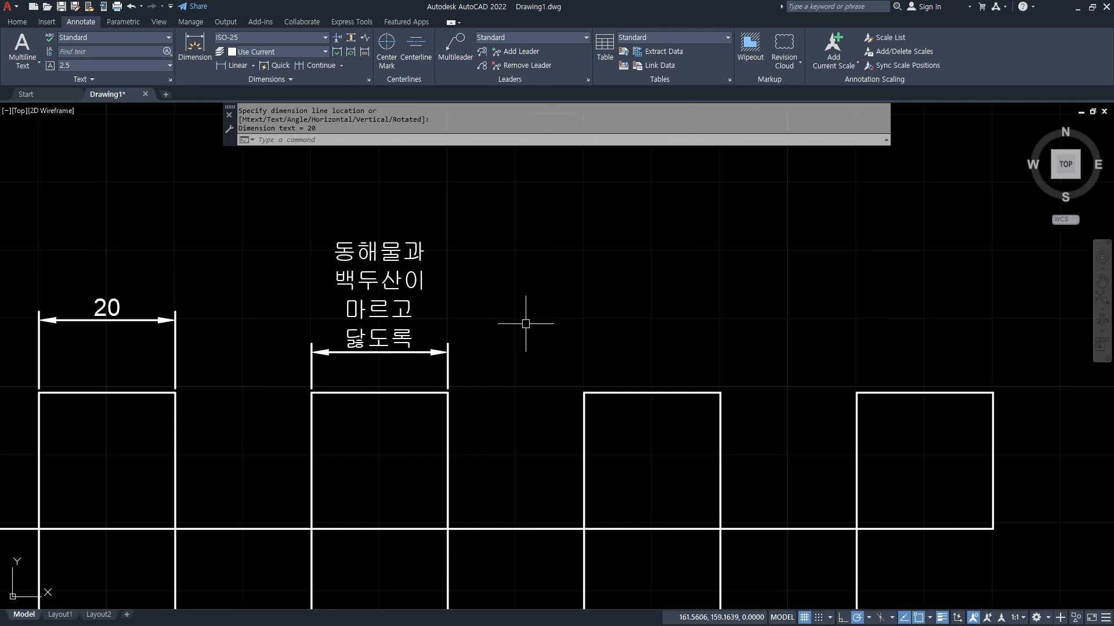
# Add a linear dimension above the fourth top-row square, replacing its text with 동해물과백두산 through the Text option.
pyautogui.scroll(2, 527, 323)
pyautogui.press('Return')
pyautogui.click(617, 433)
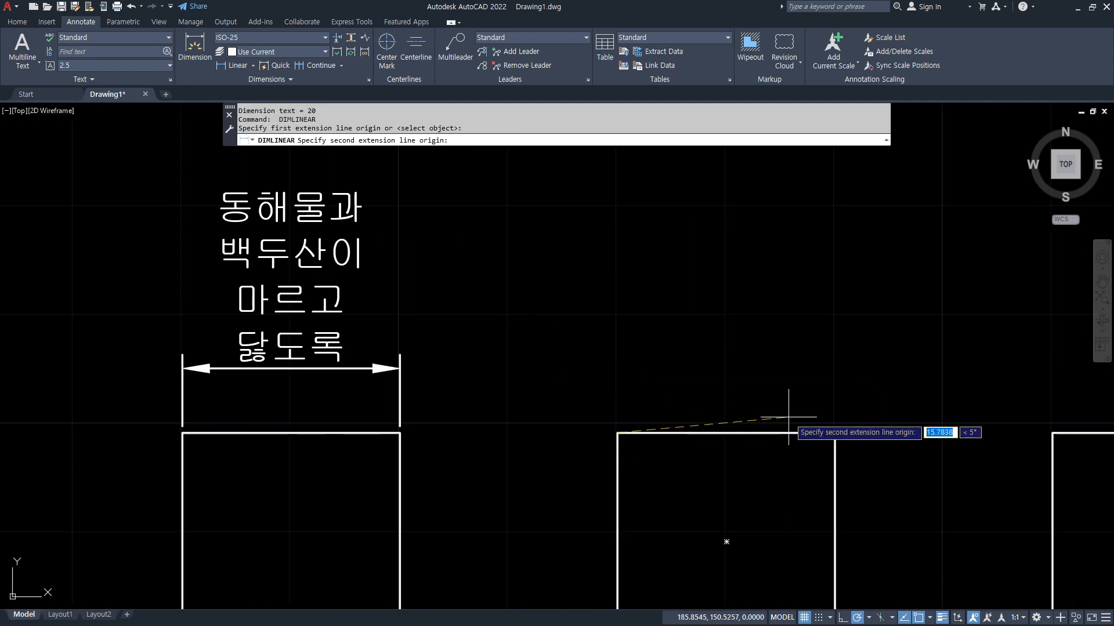
pyautogui.click(835, 432)
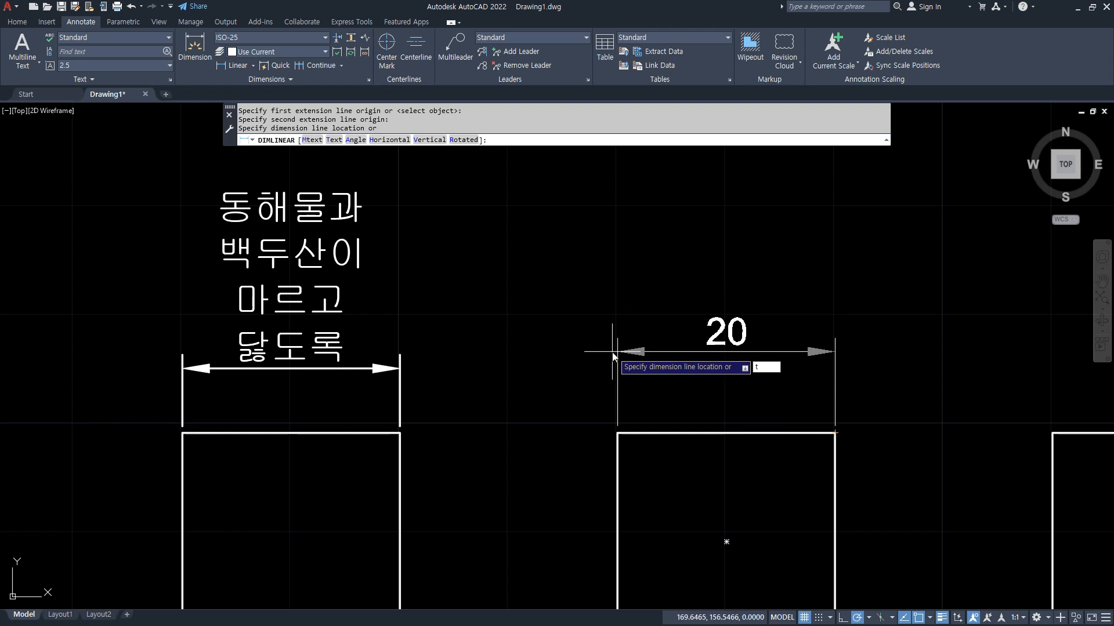
pyautogui.press('Return')
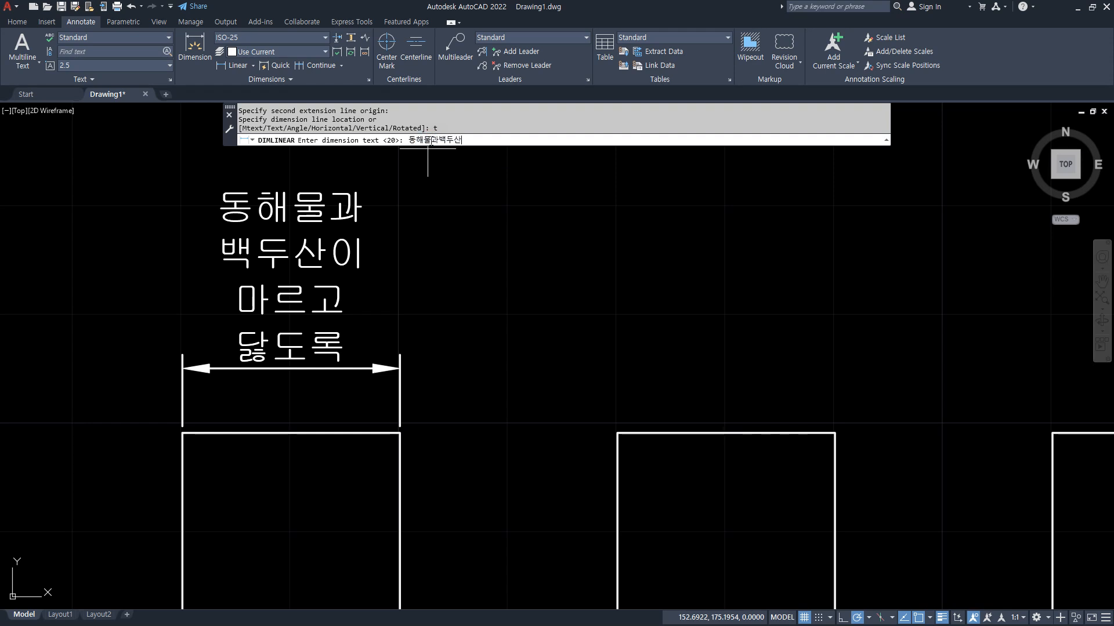
pyautogui.write('동해물과백두산')
pyautogui.press('Return')
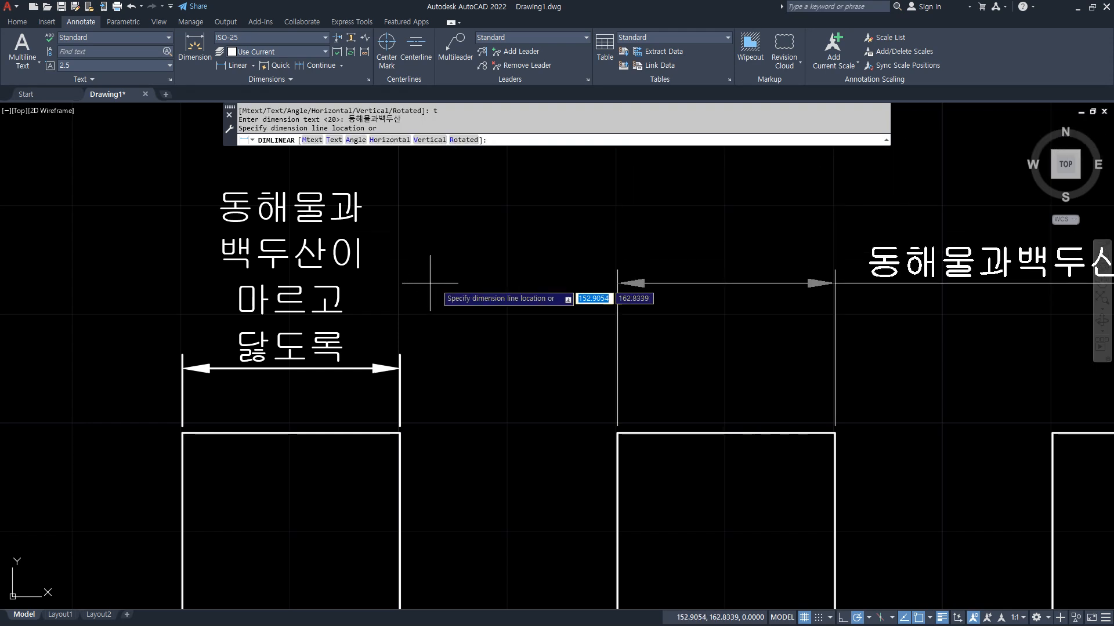
pyautogui.click(514, 360)
# Add a linear dimension below the first bottom-row square with its text angled at 45 degrees.
pyautogui.moveTo(773, 359)
pyautogui.mouseDown(button='middle')
pyautogui.moveTo(412, 312)
pyautogui.moveTo(757, 348)
pyautogui.mouseUp(button='middle')
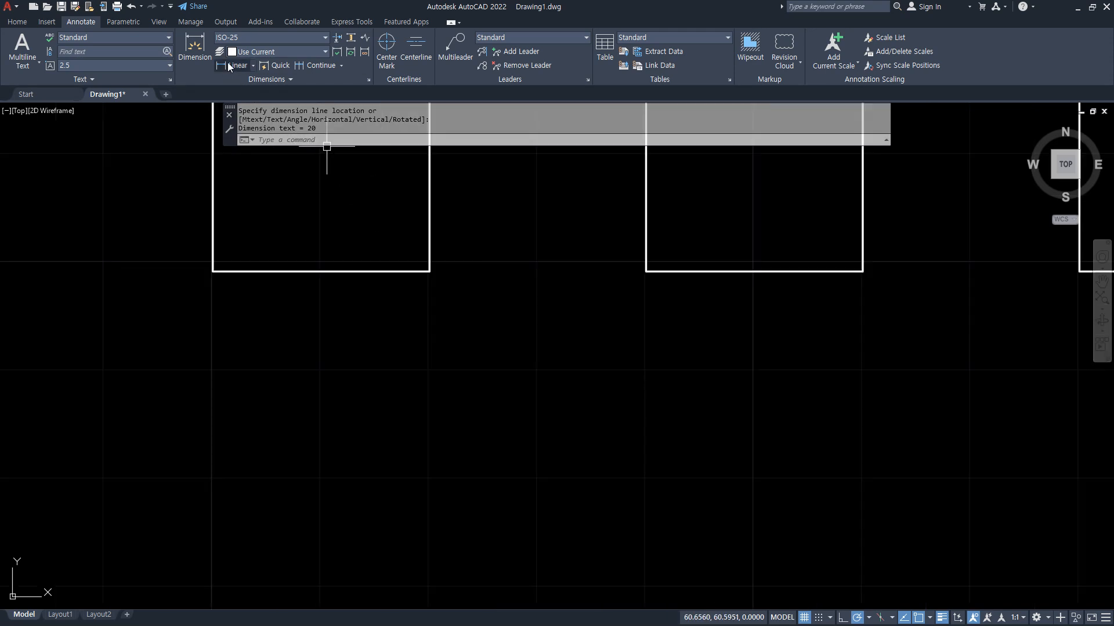
pyautogui.click(230, 66)
pyautogui.click(212, 264)
pyautogui.click(430, 271)
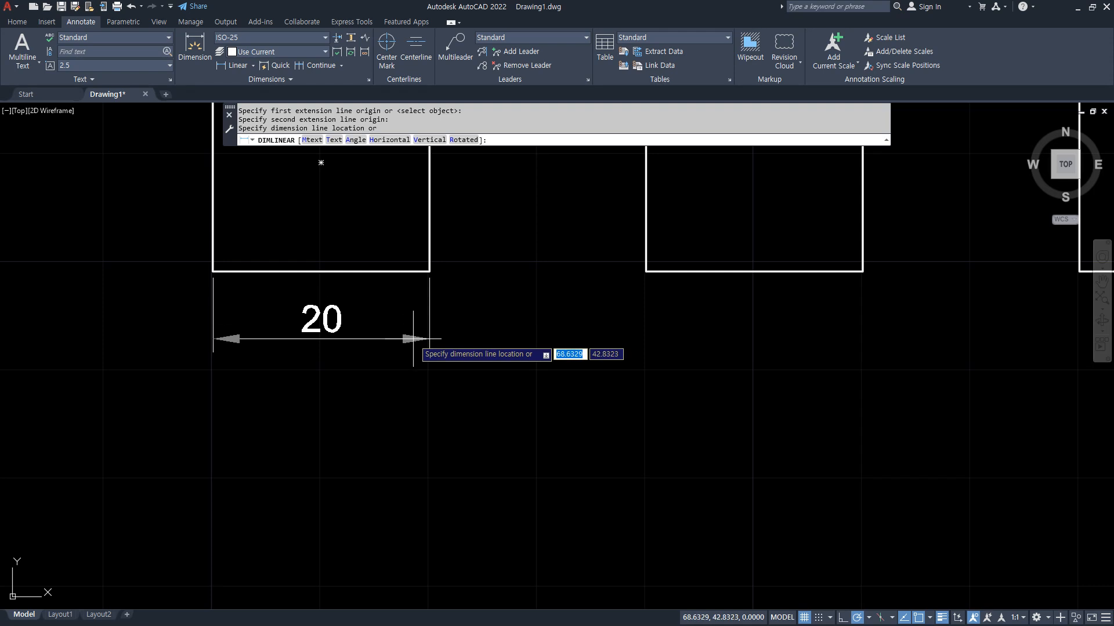
pyautogui.press('Return')
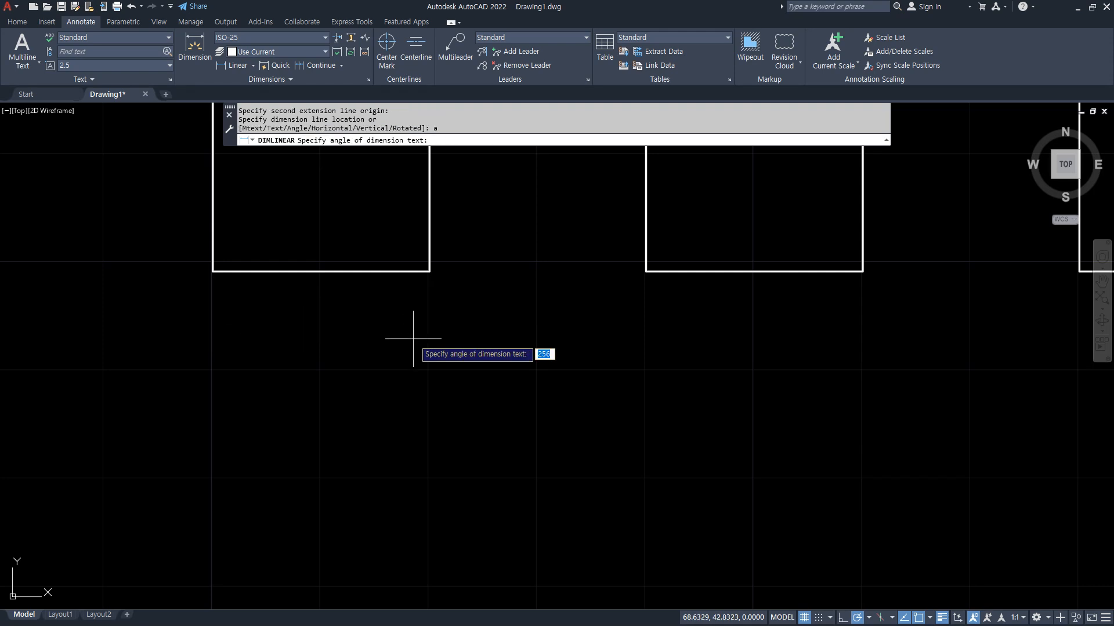
pyautogui.write('45')
pyautogui.press('Return')
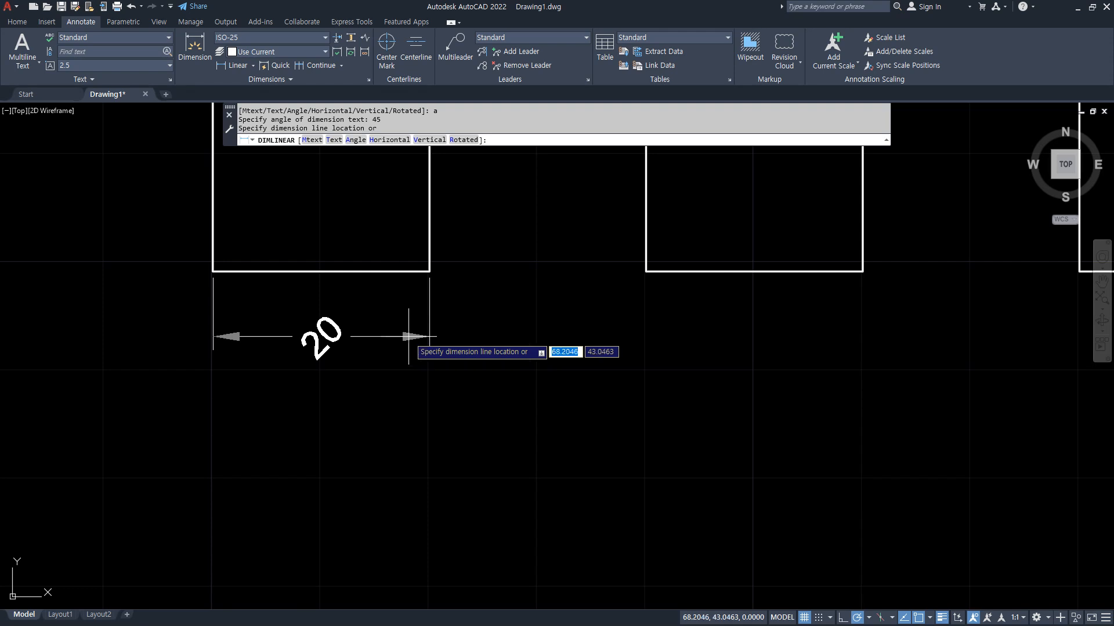
pyautogui.click(409, 337)
pyautogui.scroll(2, 382, 358)
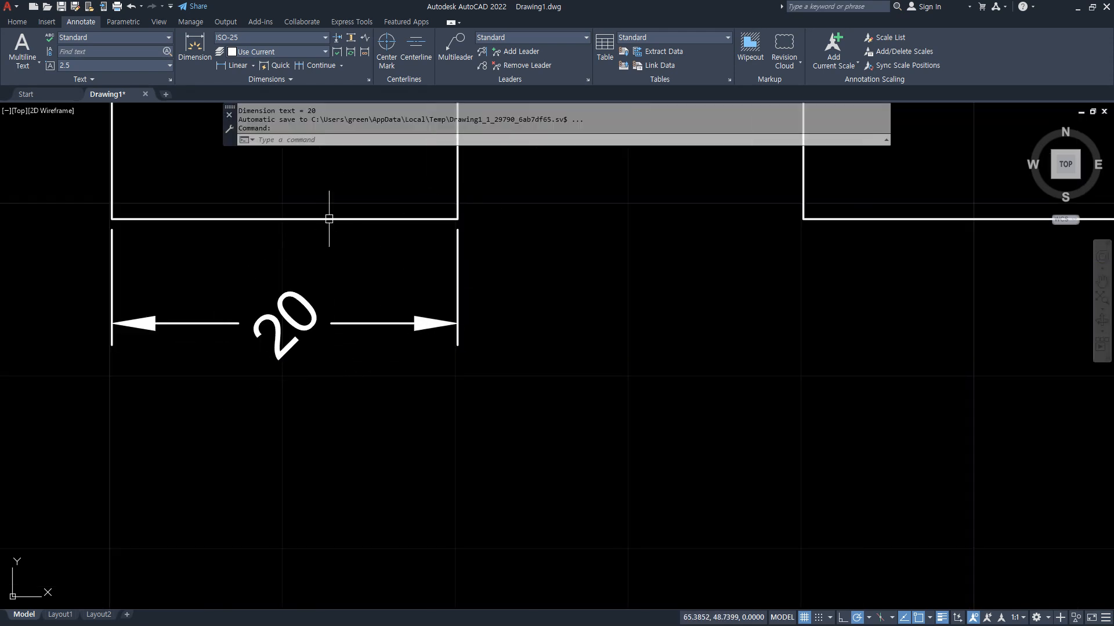
# Draw a diagonal line across the last bottom-row square from its upper-right corner to its lower-left corner.
pyautogui.scroll(-5, 721, 398)
pyautogui.scroll(4, 679, 405)
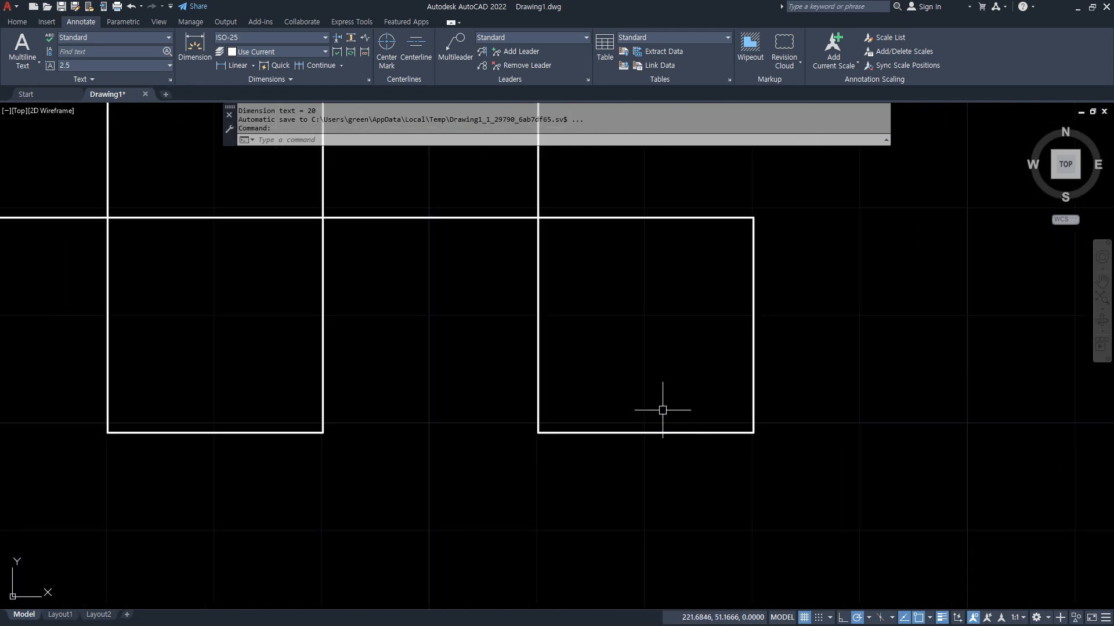
pyautogui.write('L')
pyautogui.press('Return')
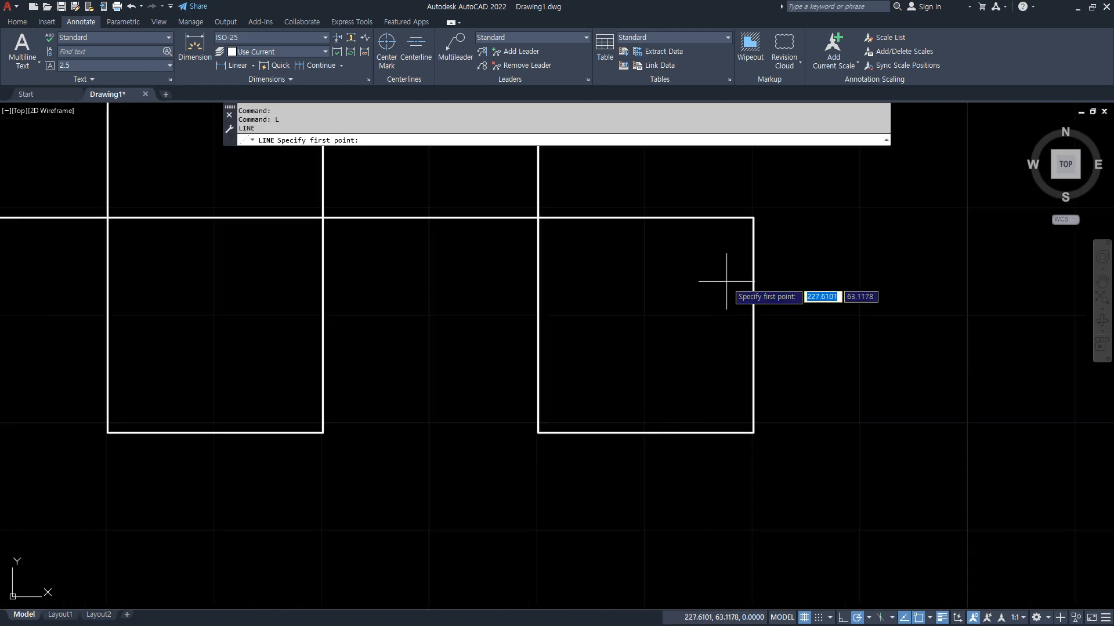
pyautogui.click(753, 218)
pyautogui.click(568, 434)
pyautogui.press('Return')
# Trim away the right and bottom edges of the last bottom-row square, leaving a triangle.
pyautogui.write('tr')
pyautogui.press('Return')
pyautogui.moveTo(772, 342)
pyautogui.mouseDown()
pyautogui.moveTo(690, 444)
pyautogui.moveTo(632, 484)
pyautogui.mouseUp()
pyautogui.press('Return')
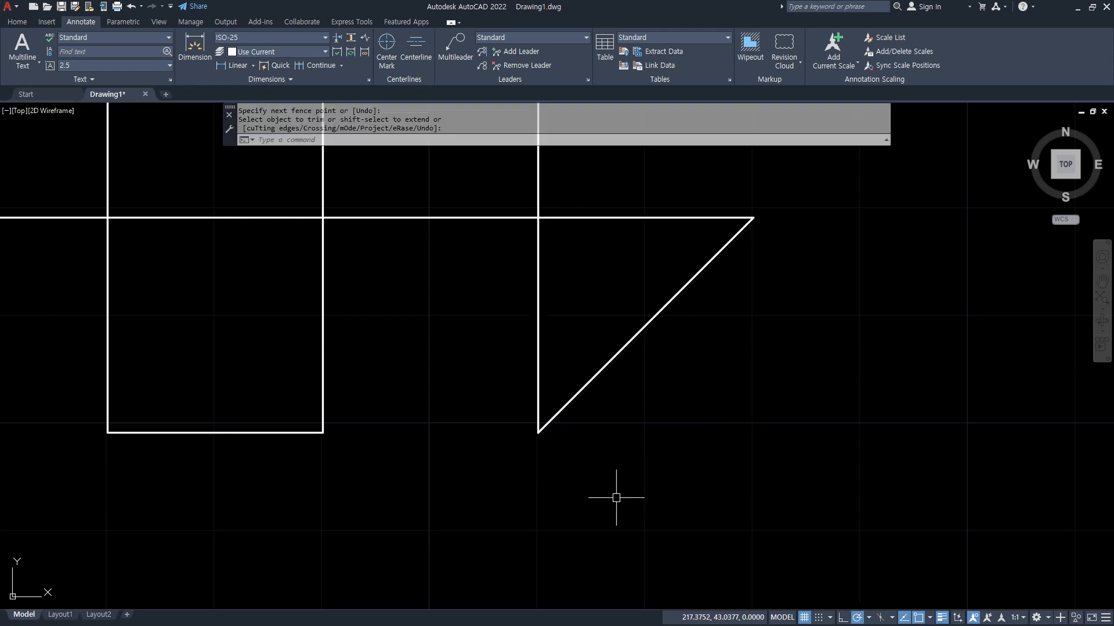
# Add a linear dimension between the diagonal's endpoints, placing it vertically to the right of the triangle.
pyautogui.click(229, 65)
pyautogui.click(538, 433)
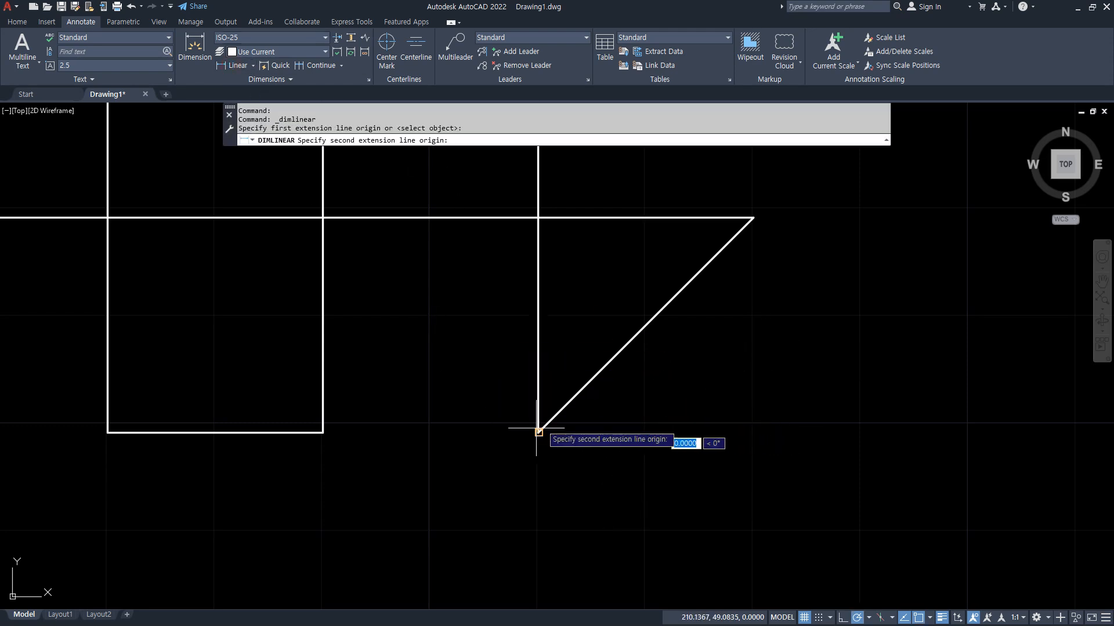
pyautogui.click(752, 218)
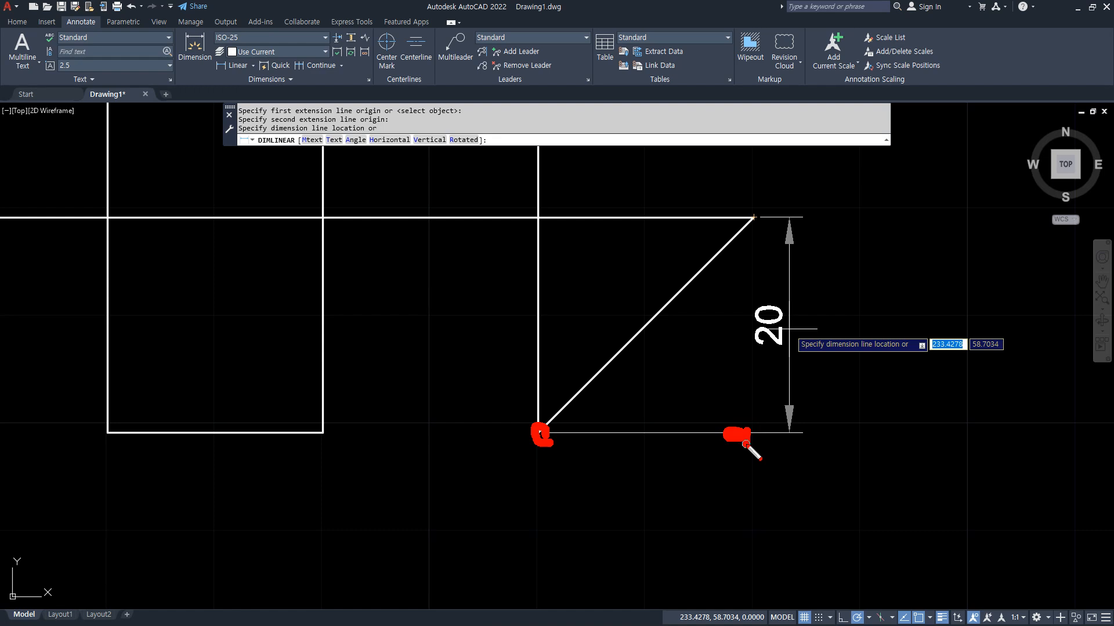
pyautogui.moveTo(758, 207); pyautogui.dragTo(571, 378)
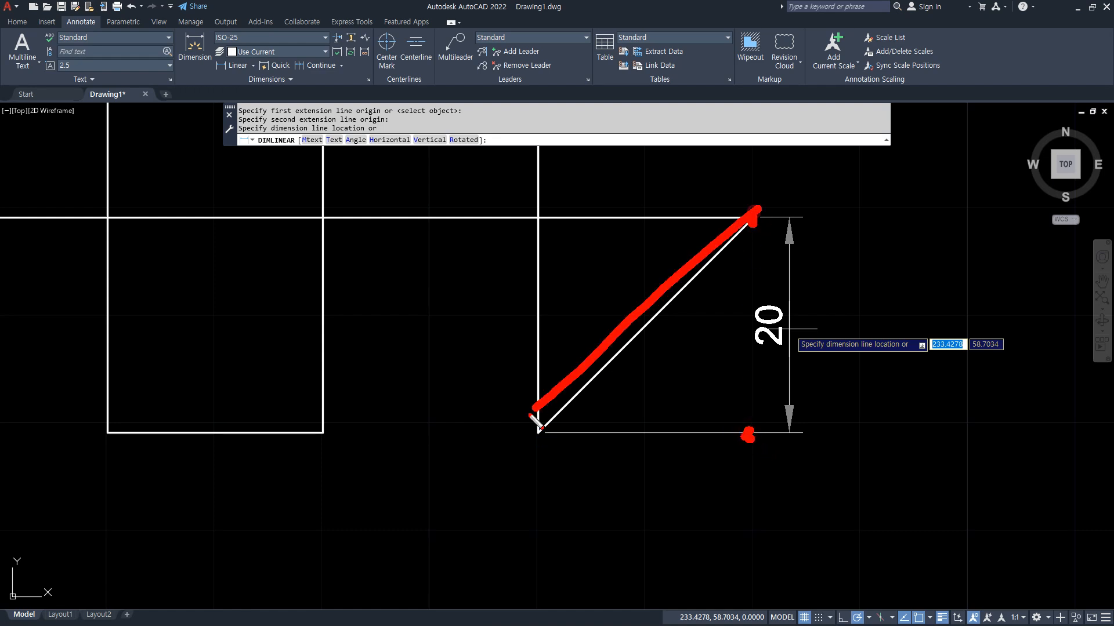
pyautogui.press('Escape')
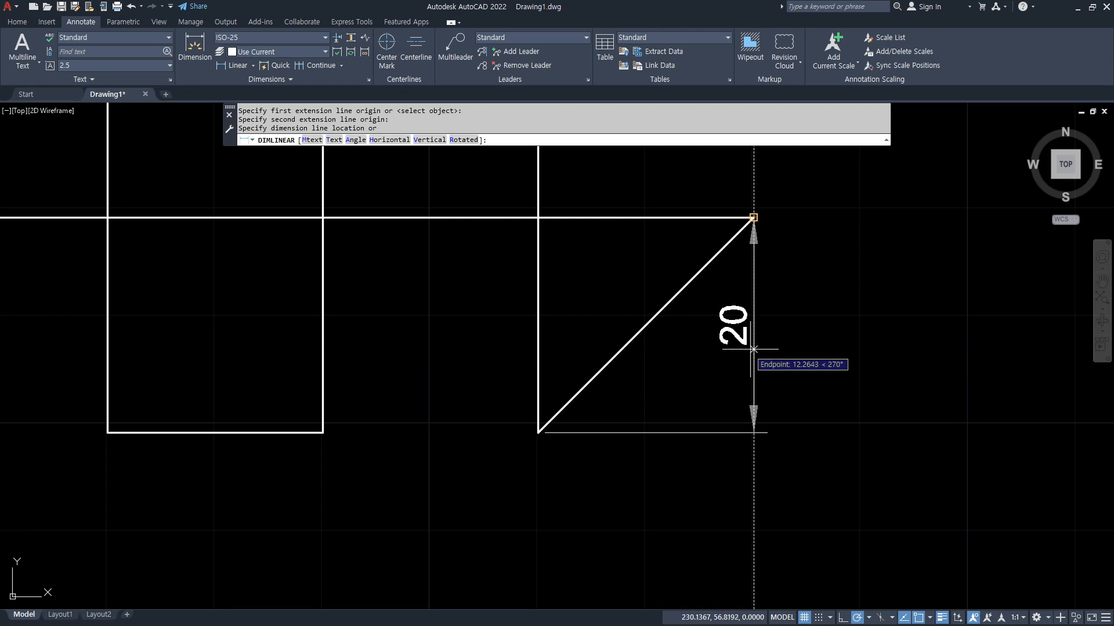
pyautogui.click(940, 360)
# Add another linear dimension between the diagonal's endpoints, placing it horizontally below the triangle.
pyautogui.press('Return')
pyautogui.click(538, 432)
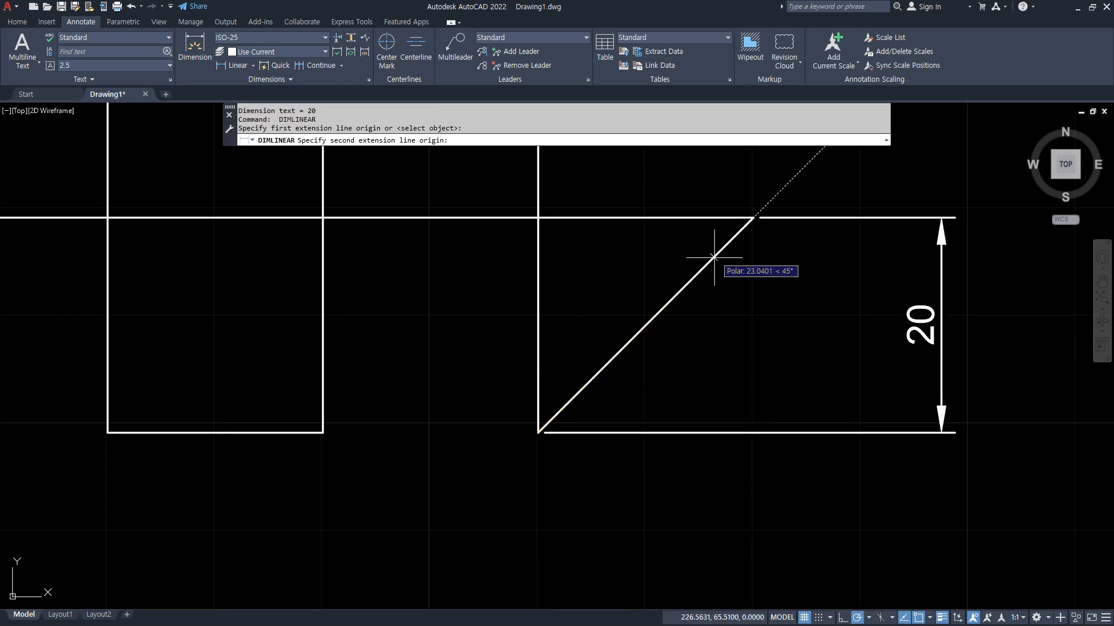
pyautogui.click(752, 218)
pyautogui.click(689, 523)
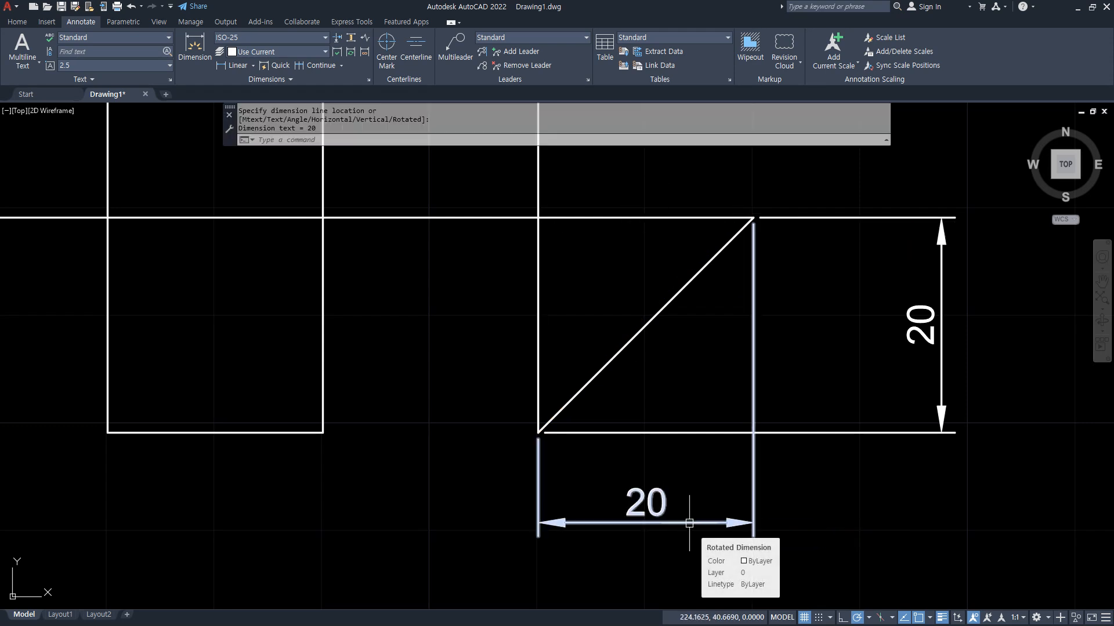
# Erase the vertical and horizontal dimensions beside the triangle.
pyautogui.click(781, 456)
pyautogui.click(715, 415)
pyautogui.press('Delete')
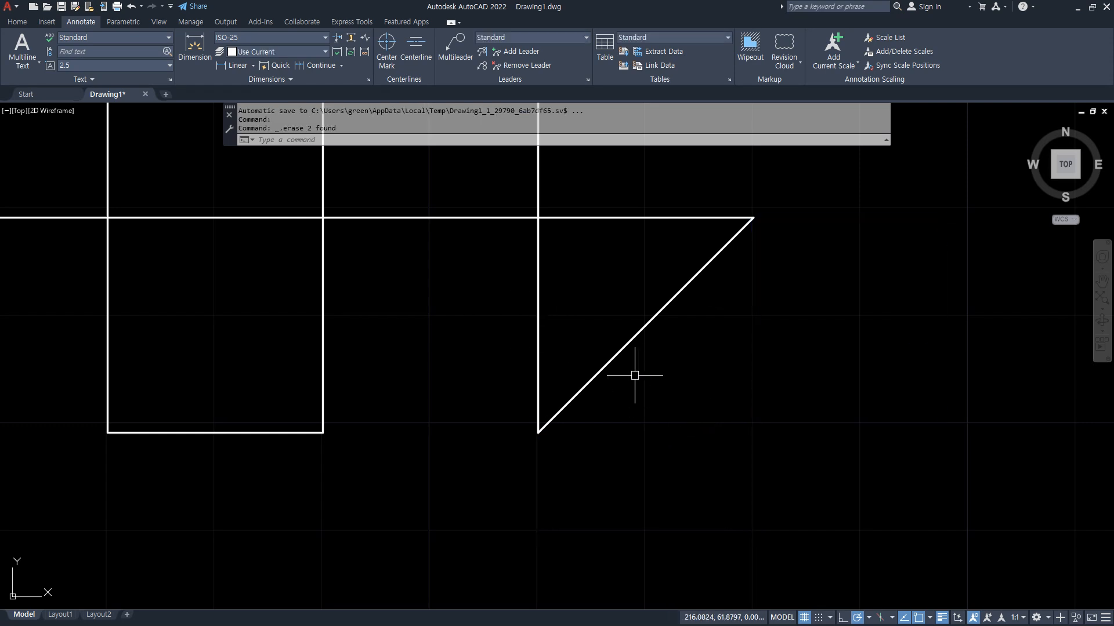
# Dimension the diagonal's endpoints with the linear dimension's Horizontal option, placing the dimension below the triangle.
pyautogui.click(221, 67)
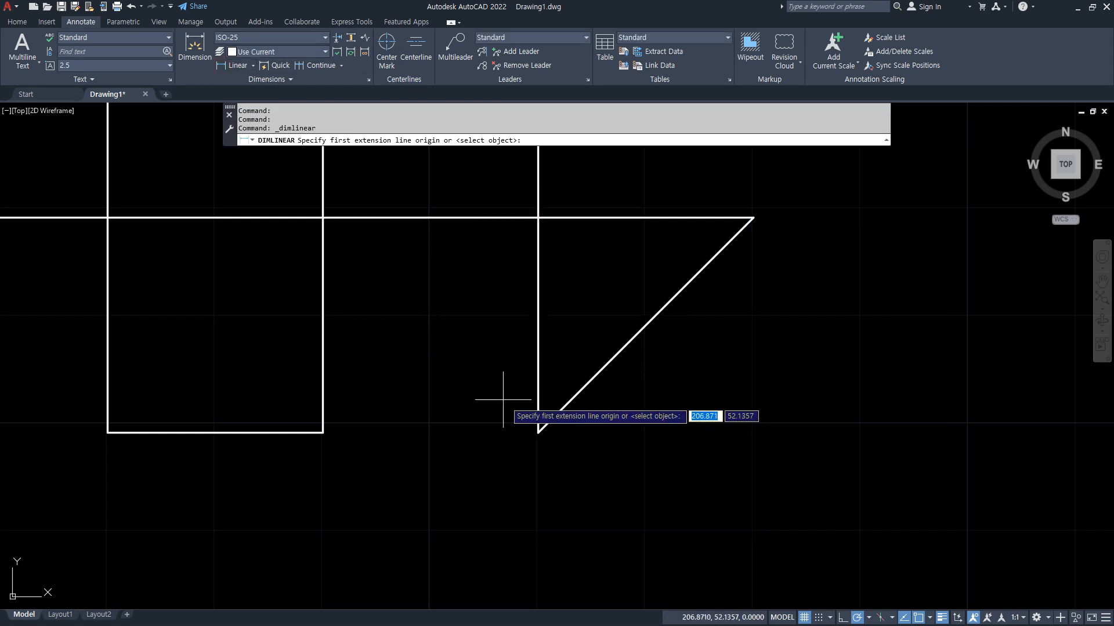
pyautogui.click(538, 433)
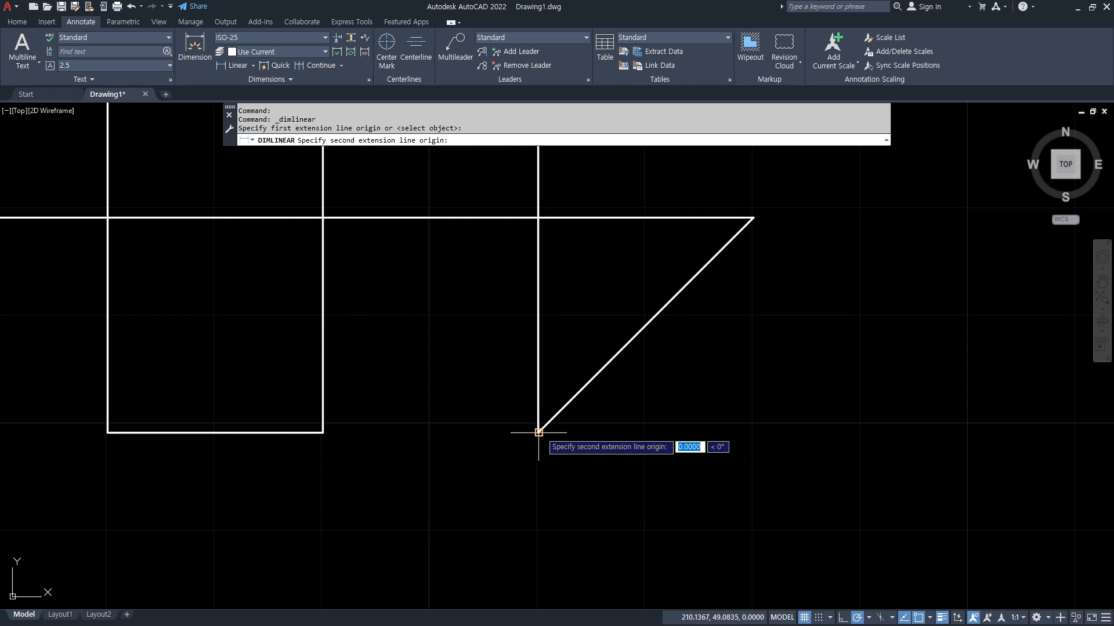
pyautogui.click(753, 217)
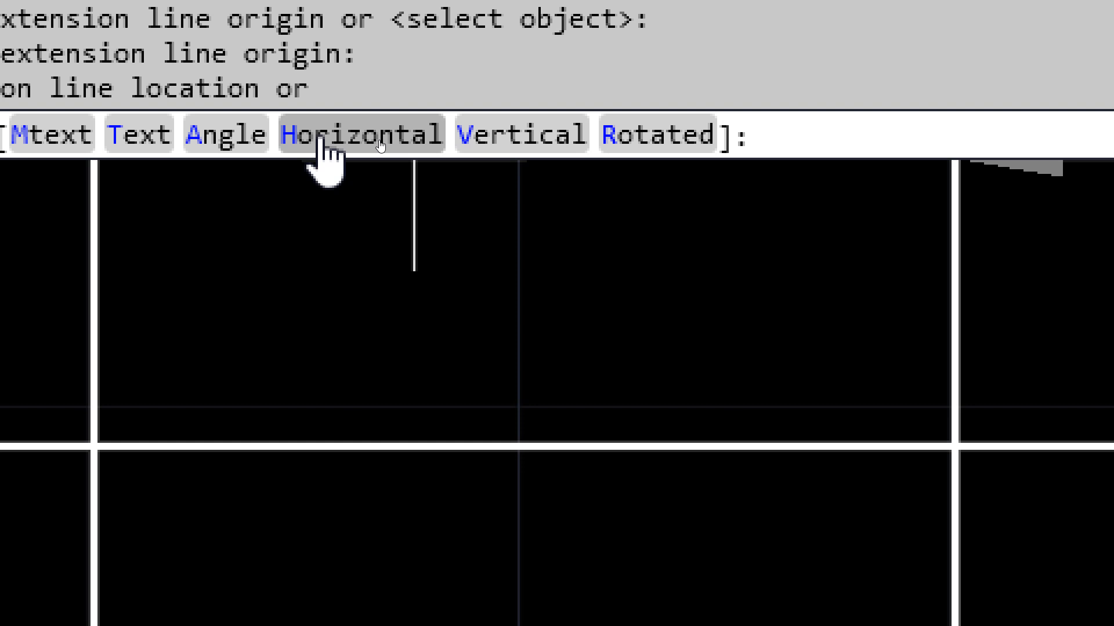
pyautogui.click(380, 144)
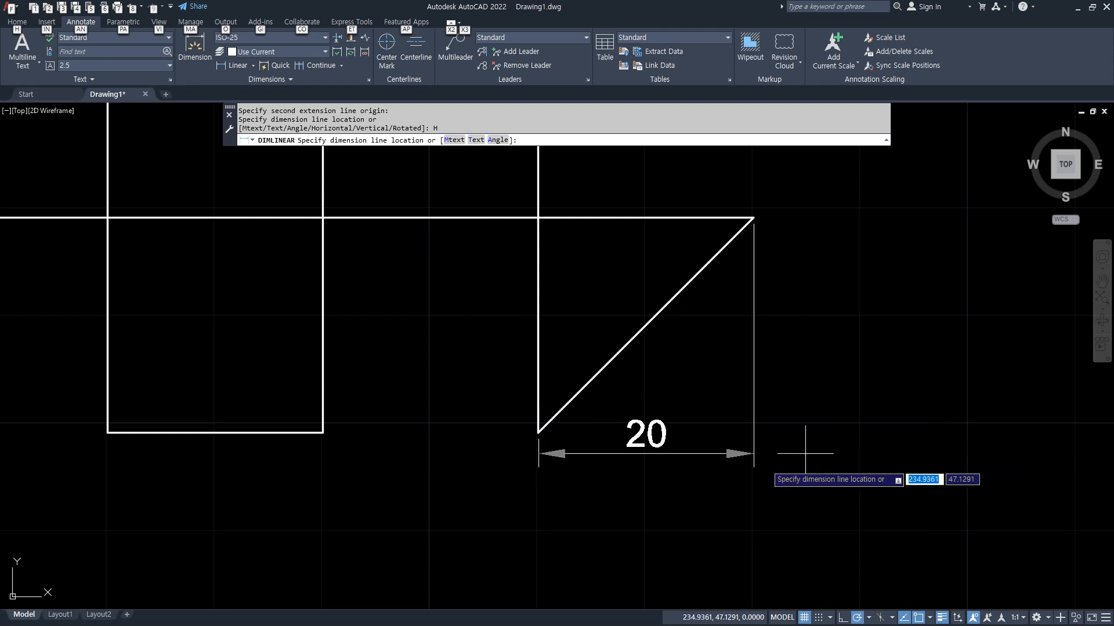
pyautogui.click(754, 521)
# Dimension the diagonal's endpoints with the linear dimension's Vertical option, placing the dimension to the right of the triangle.
pyautogui.press('Return')
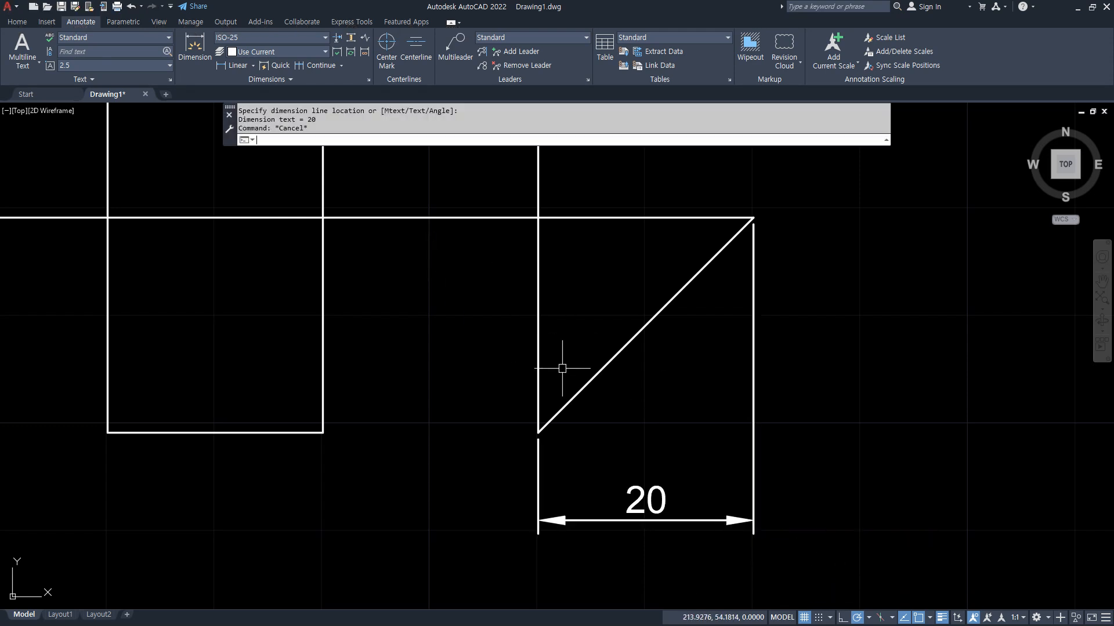
pyautogui.click(539, 431)
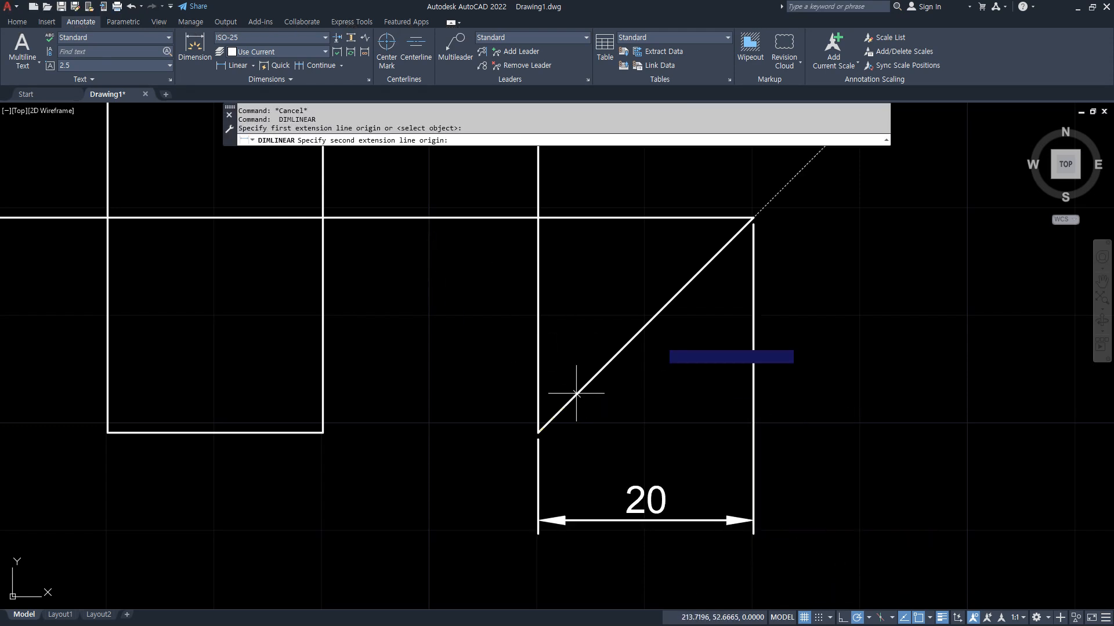
pyautogui.click(741, 213)
pyautogui.write('v')
pyautogui.press('Return')
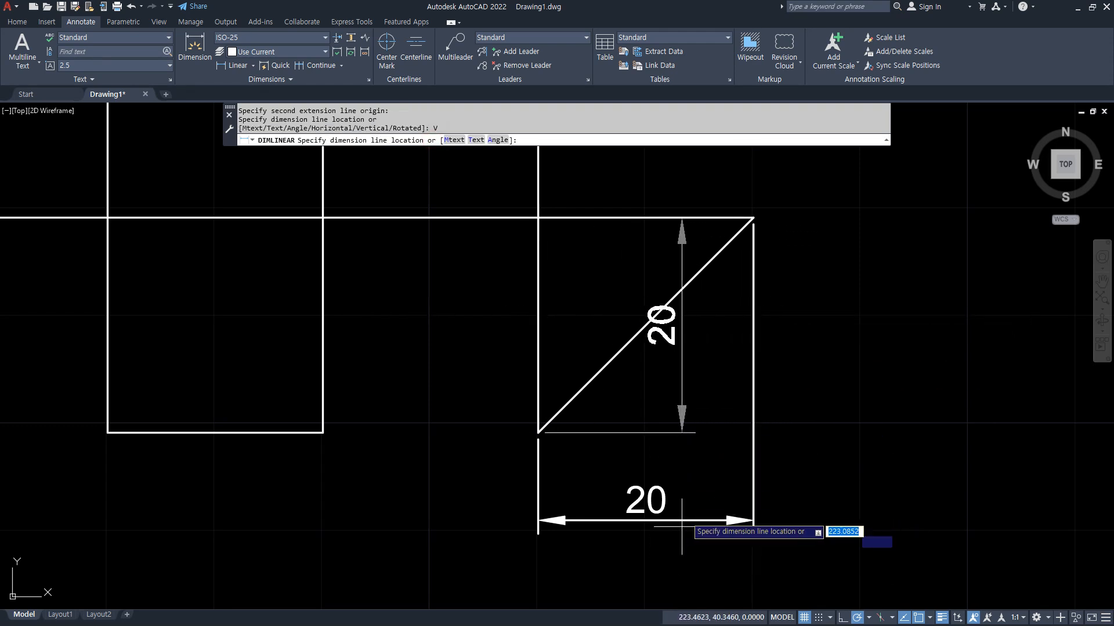
pyautogui.click(838, 400)
# Dimension the diagonal's endpoints with the linear dimension's Rotated option at 45 degrees, placing the dimension below and right of the triangle.
pyautogui.press('Return')
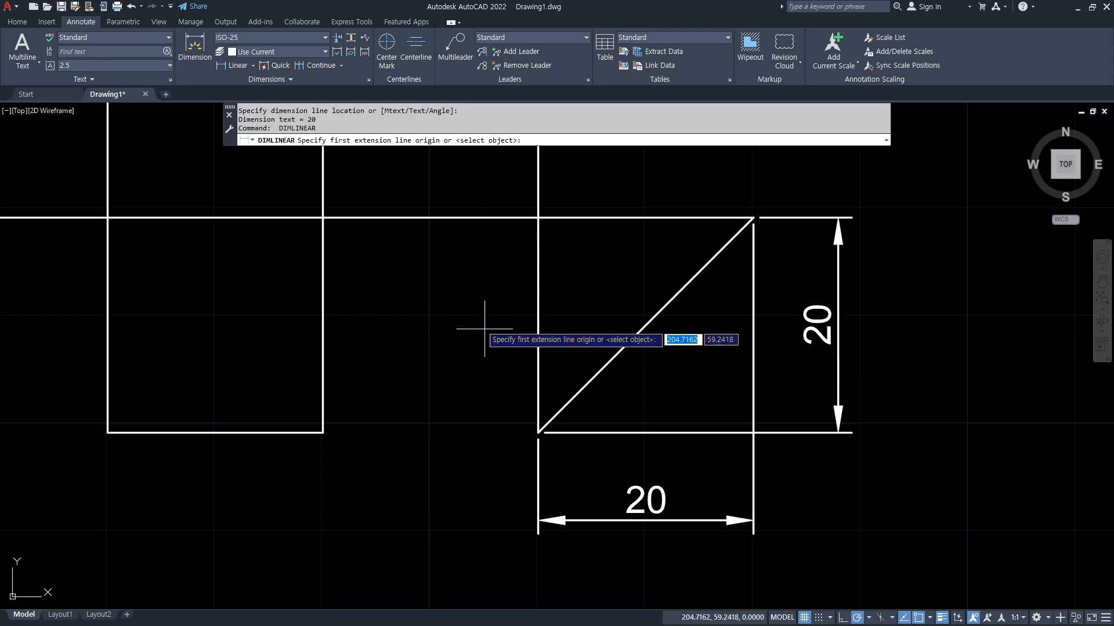
pyautogui.click(539, 432)
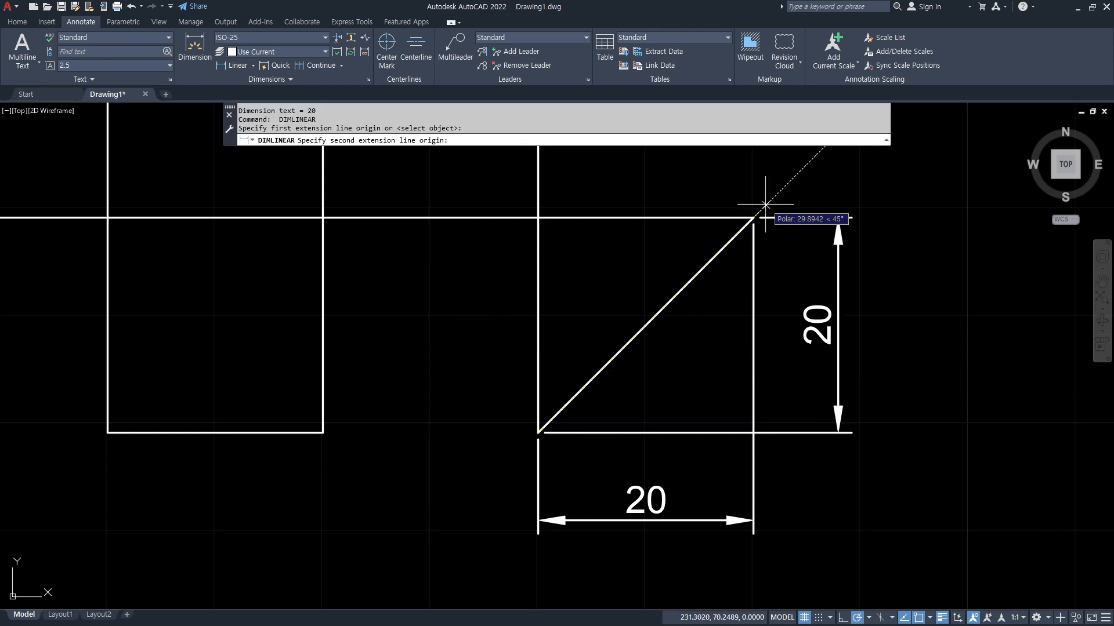
pyautogui.click(754, 217)
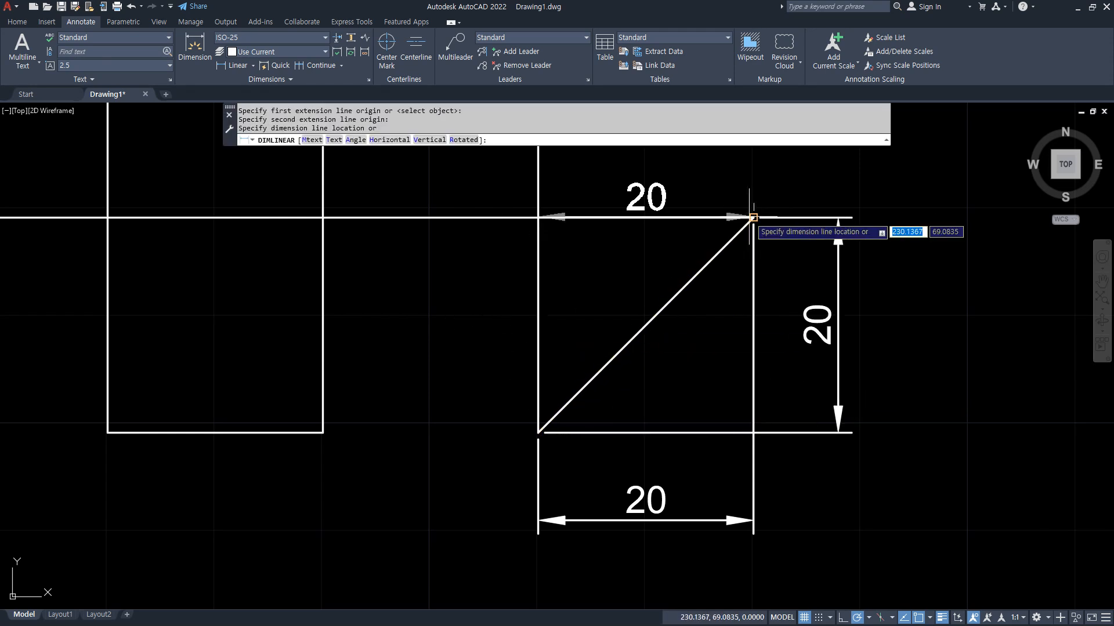
pyautogui.click(464, 140)
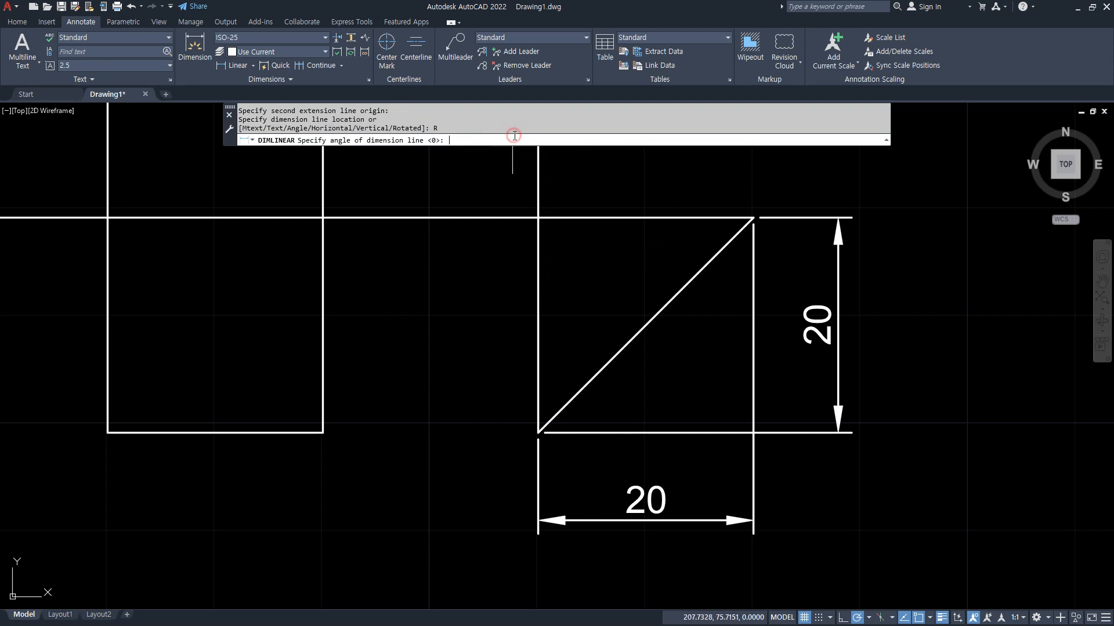
pyautogui.write('45')
pyautogui.press('Return')
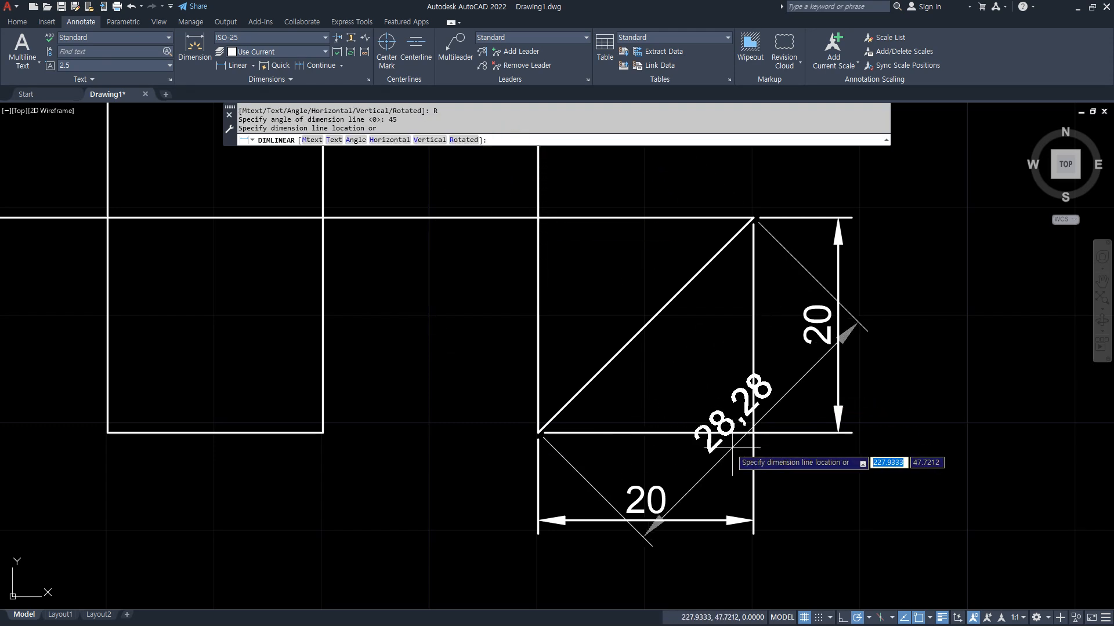
pyautogui.click(852, 515)
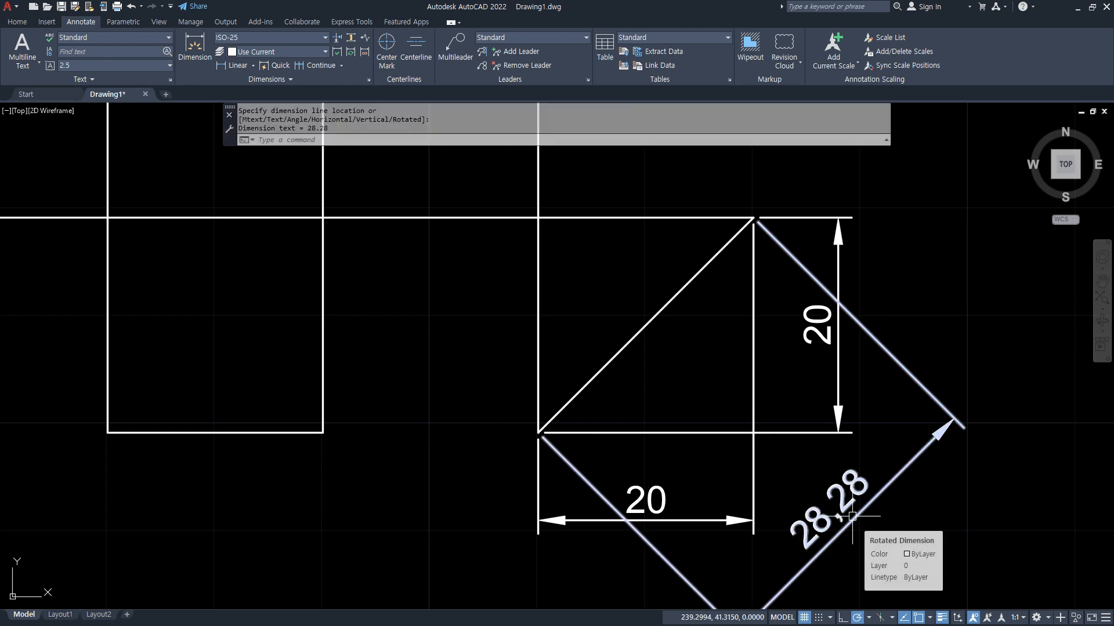
# Erase the horizontal, vertical and rotated dimensions around the lower-right triangle.
pyautogui.scroll(-5, 852, 516)
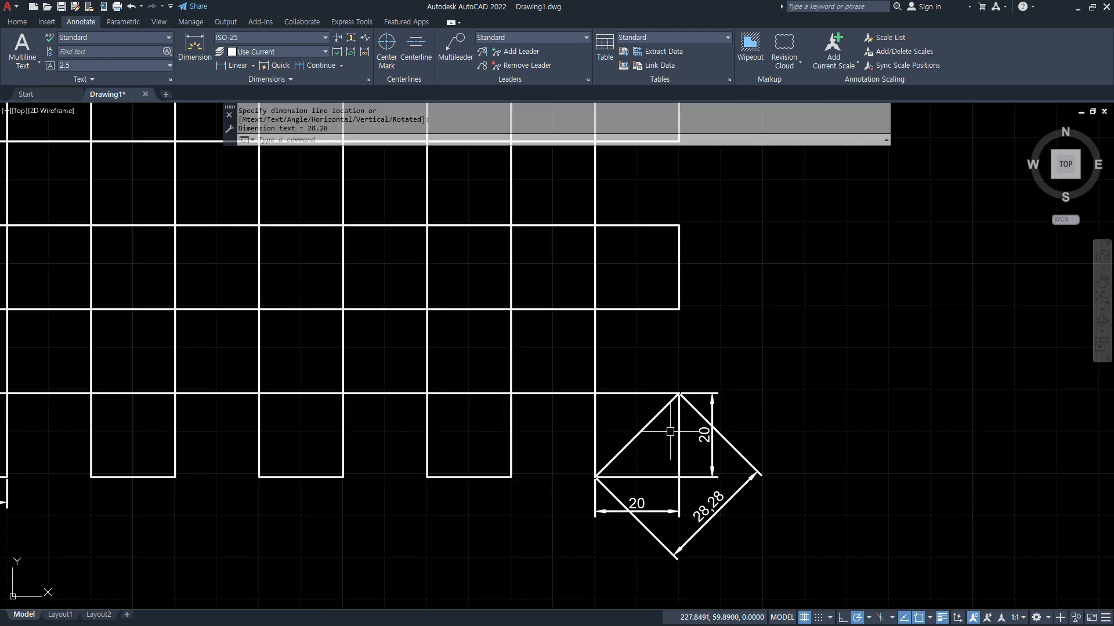
pyautogui.click(748, 574)
pyautogui.click(605, 458)
pyautogui.write('e')
pyautogui.press('Return')
# Draw a line from the lower-right triangle's bottom corner up to the checkerboard's right-edge corner three squares higher.
pyautogui.write('l')
pyautogui.press('Return')
pyautogui.click(557, 488)
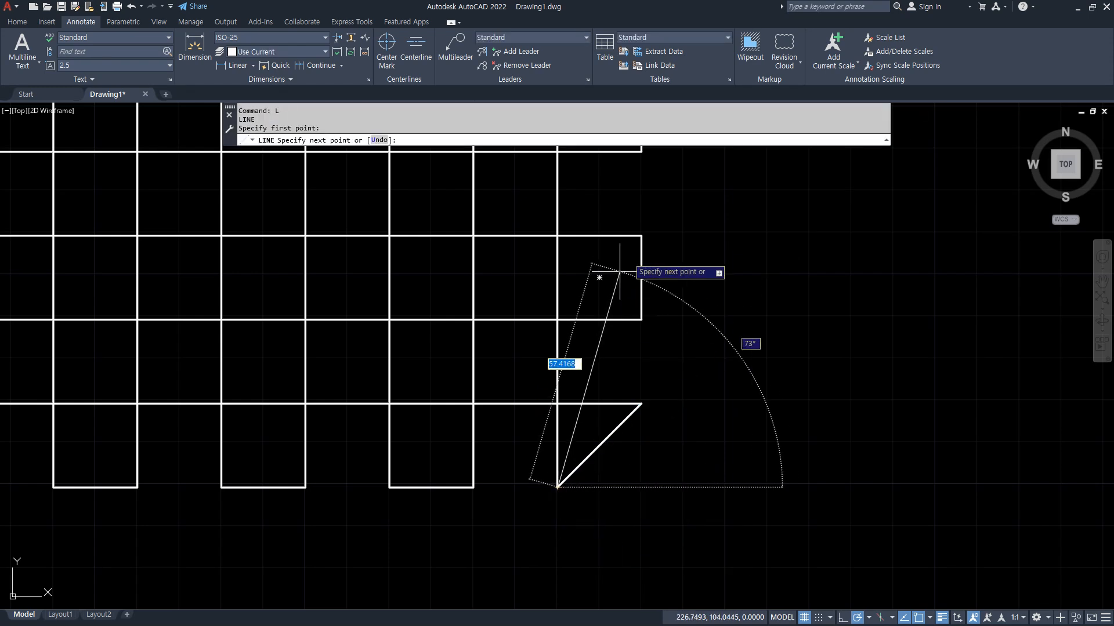
pyautogui.click(641, 236)
pyautogui.press('Return')
# Trim away the old diagonal and the square edges lying to the right of the new slanted line.
pyautogui.write('tr')
pyautogui.press('Return')
pyautogui.moveTo(651, 291)
pyautogui.mouseDown()
pyautogui.moveTo(612, 346)
pyautogui.moveTo(632, 318)
pyautogui.moveTo(648, 336)
pyautogui.moveTo(609, 468)
pyautogui.mouseUp()
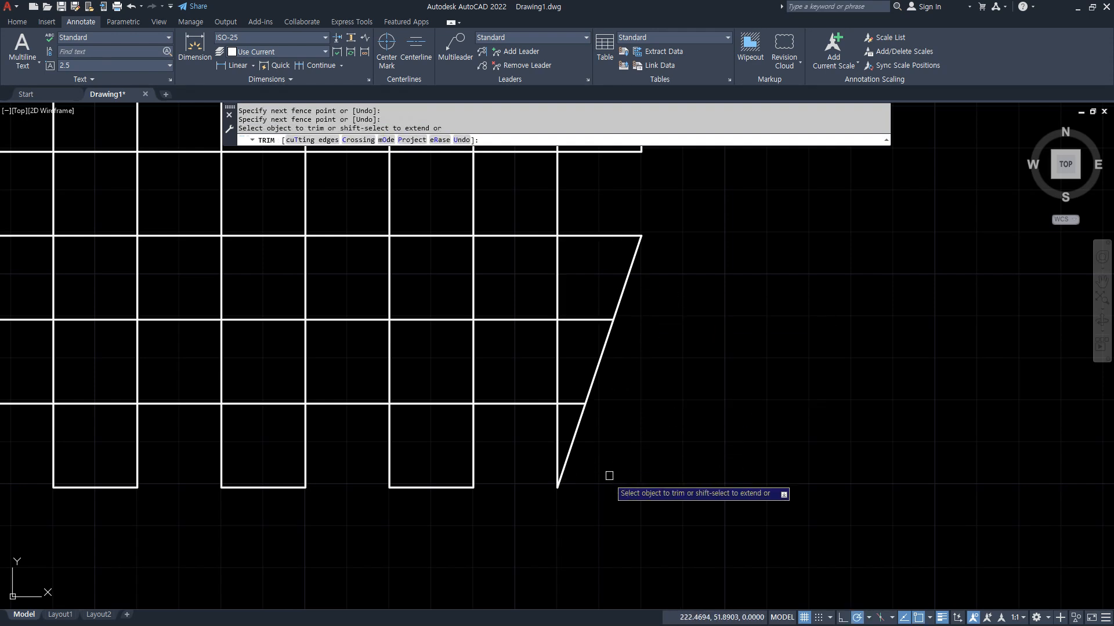
pyautogui.press('Return')
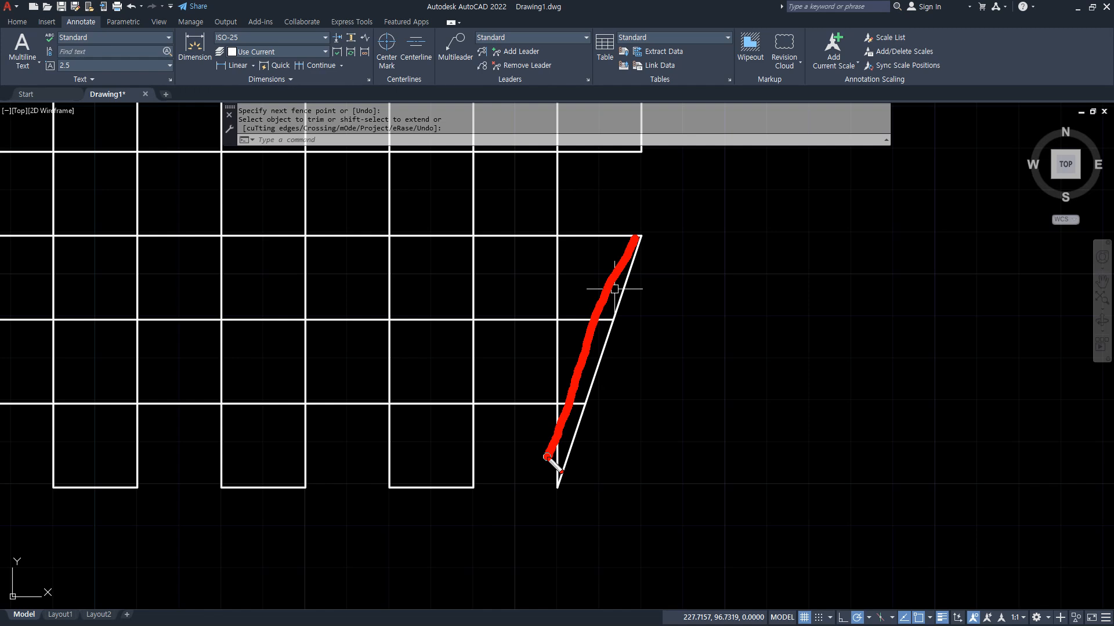
# Dimension the slanted line with the linear dimension's Rotated option, taking the angle from its two endpoints and placing it on the outer side.
pyautogui.moveTo(615, 289); pyautogui.dragTo(541, 451)
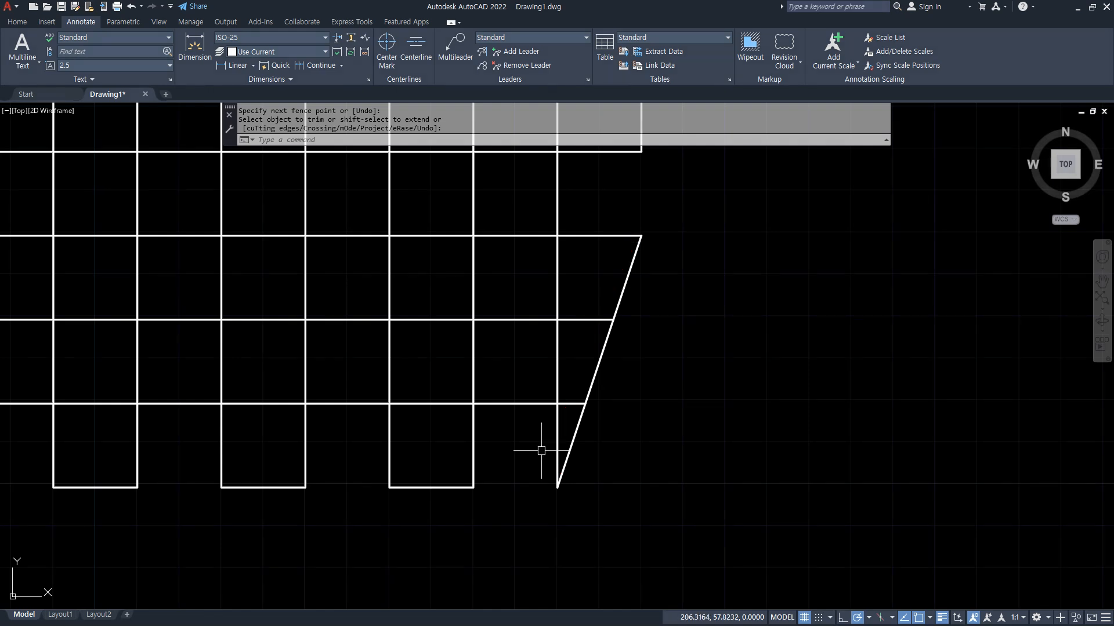
pyautogui.click(233, 65)
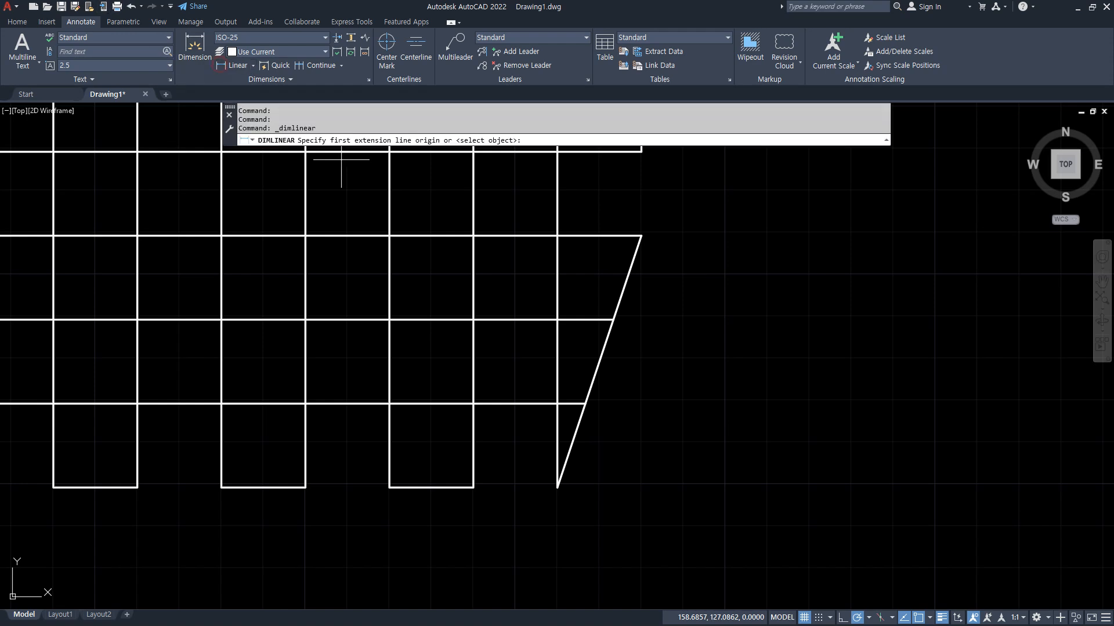
pyautogui.click(557, 487)
pyautogui.click(641, 236)
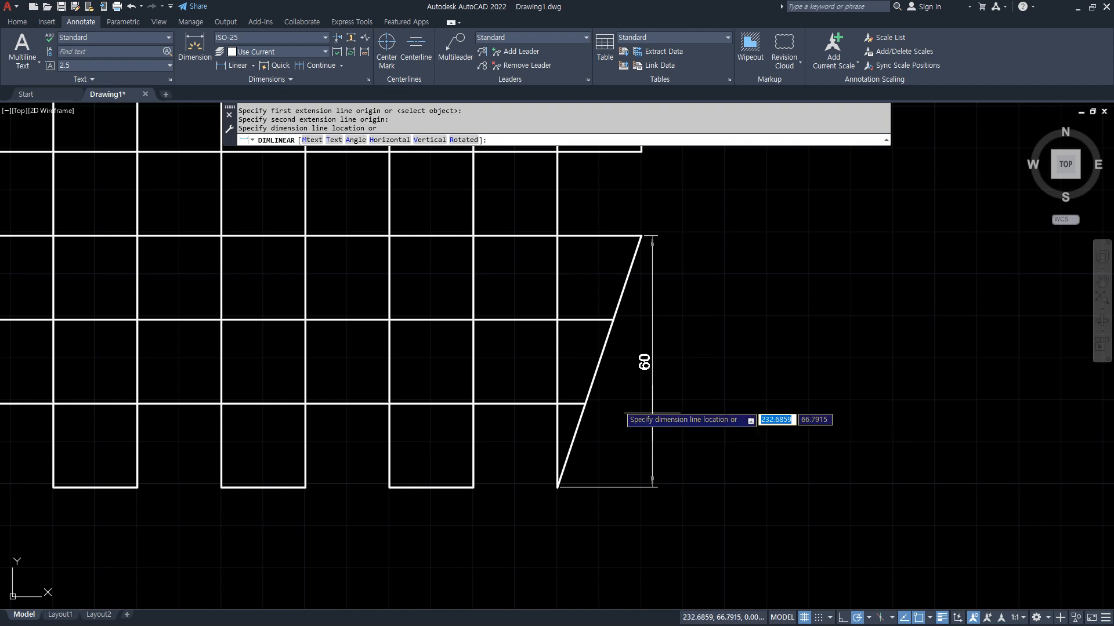
pyautogui.click(461, 140)
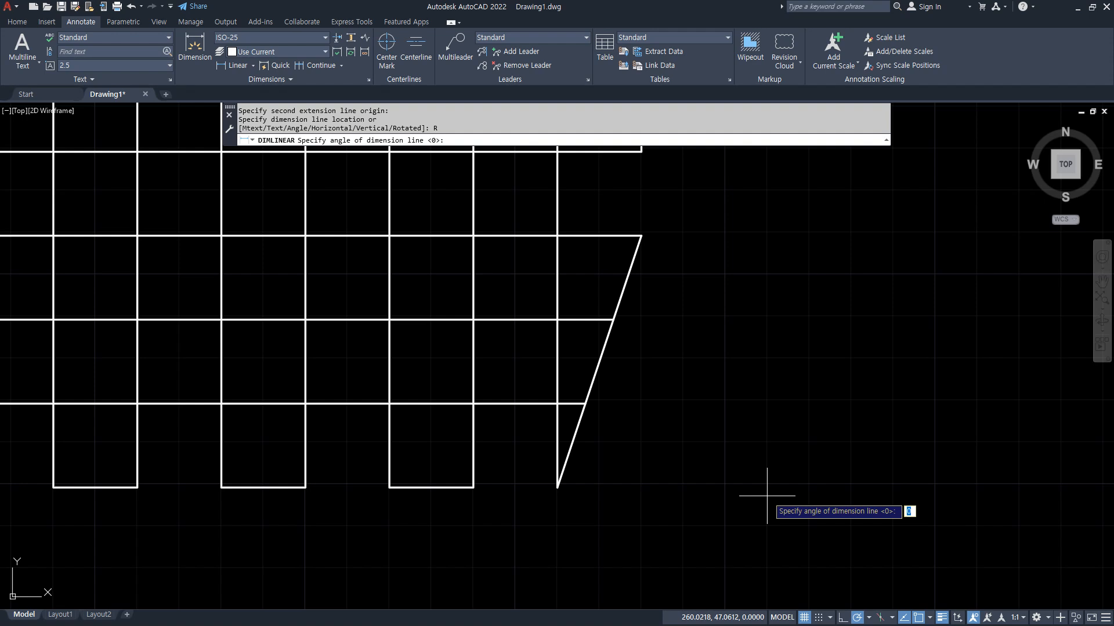
pyautogui.click(558, 487)
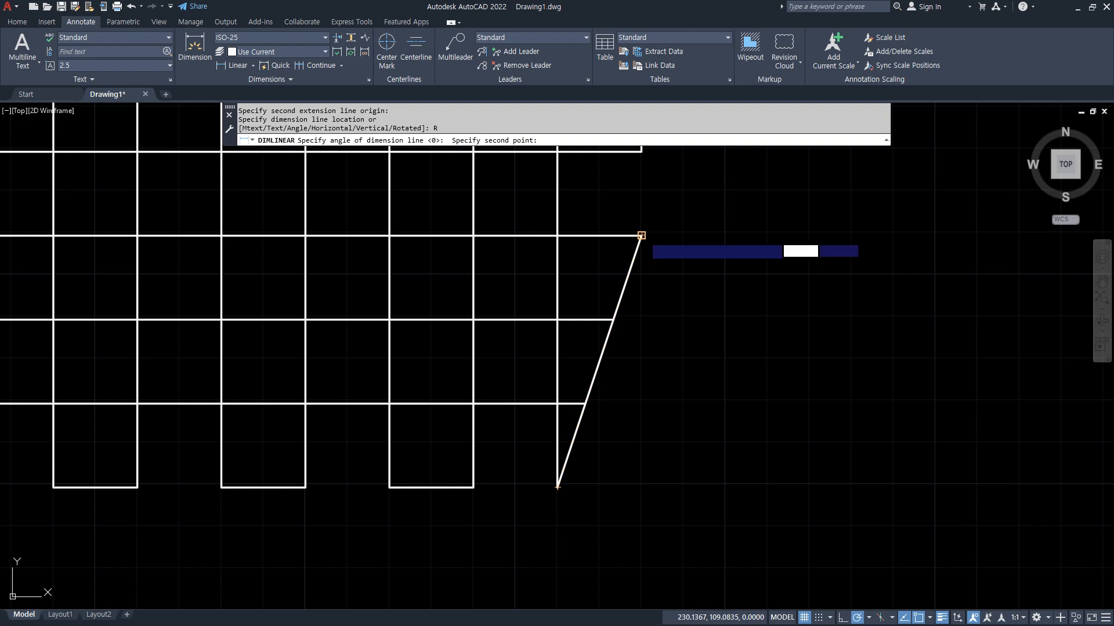
pyautogui.click(641, 235)
pyautogui.click(666, 337)
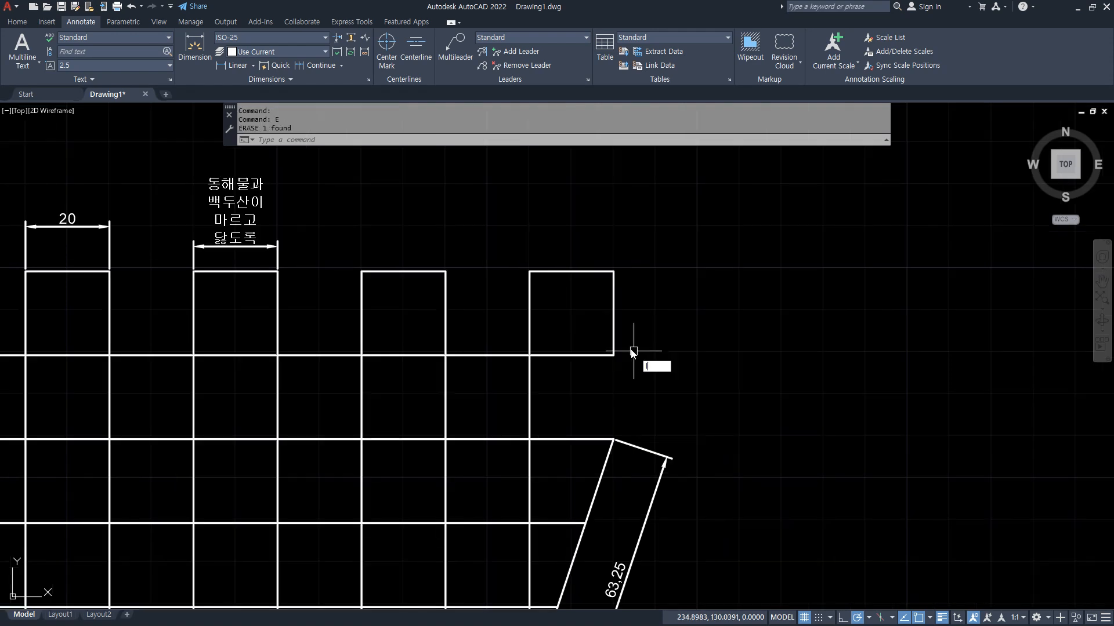
# Draw a diagonal across the top-right square from its lower-right corner to its upper-left corner.
pyautogui.write('L')
pyautogui.press('Return')
pyautogui.click(613, 355)
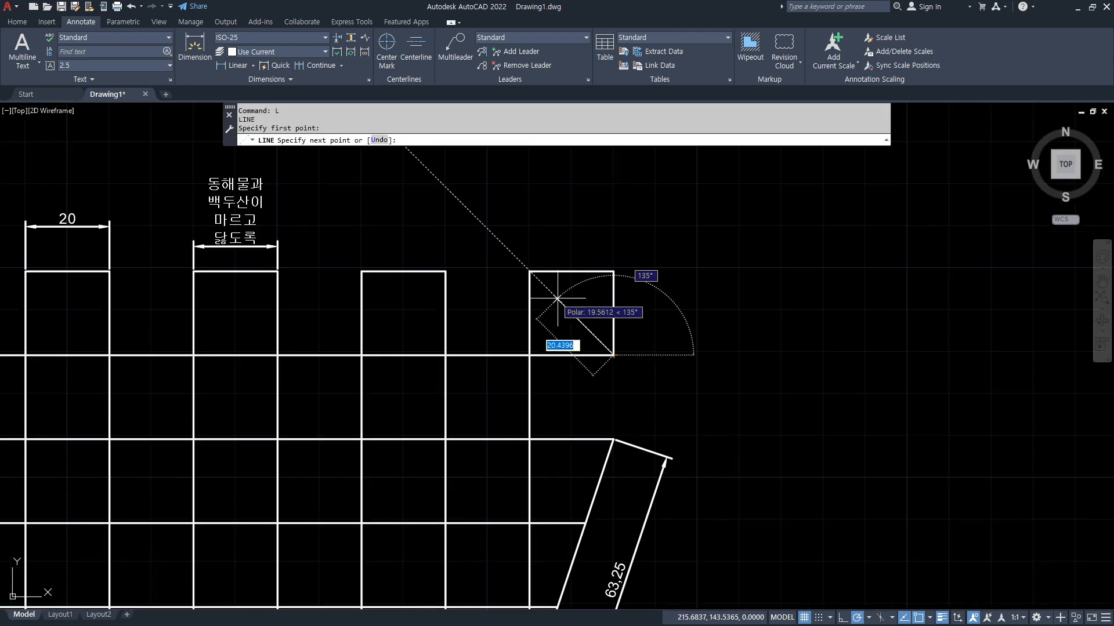
pyautogui.click(529, 272)
pyautogui.press('space')
# Trim off the top and right edges of the top-right square to leave a triangle.
pyautogui.write('tr')
pyautogui.press('space')
pyautogui.click(559, 260)
pyautogui.click(644, 318)
pyautogui.press('space')
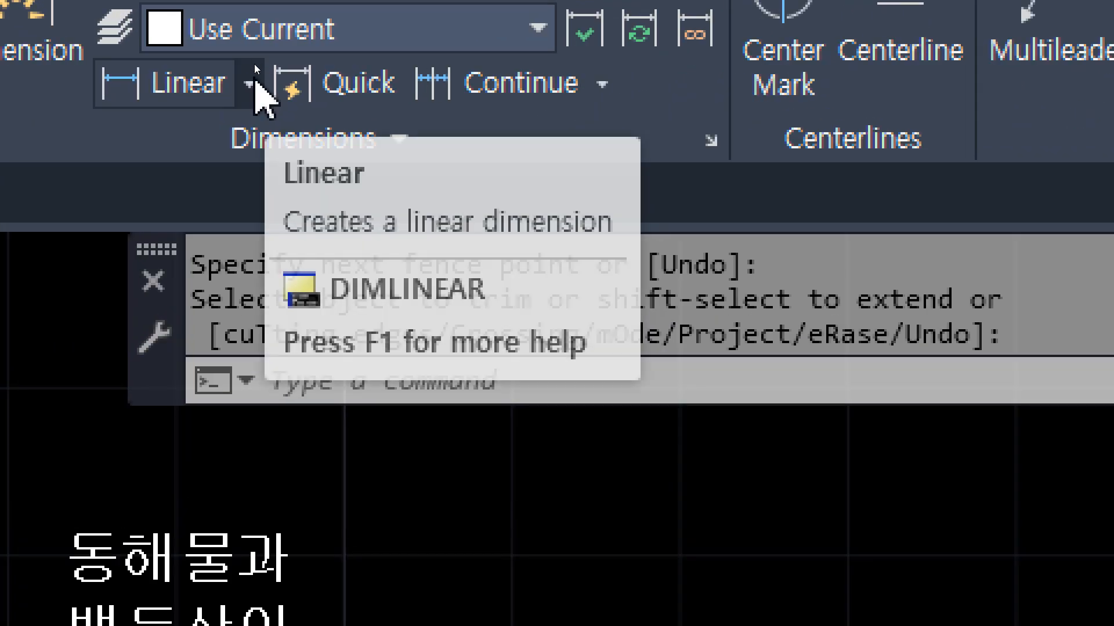
# Add an aligned dimension to the top edge of the fourth square in the top row, placing it above.
pyautogui.click(254, 65)
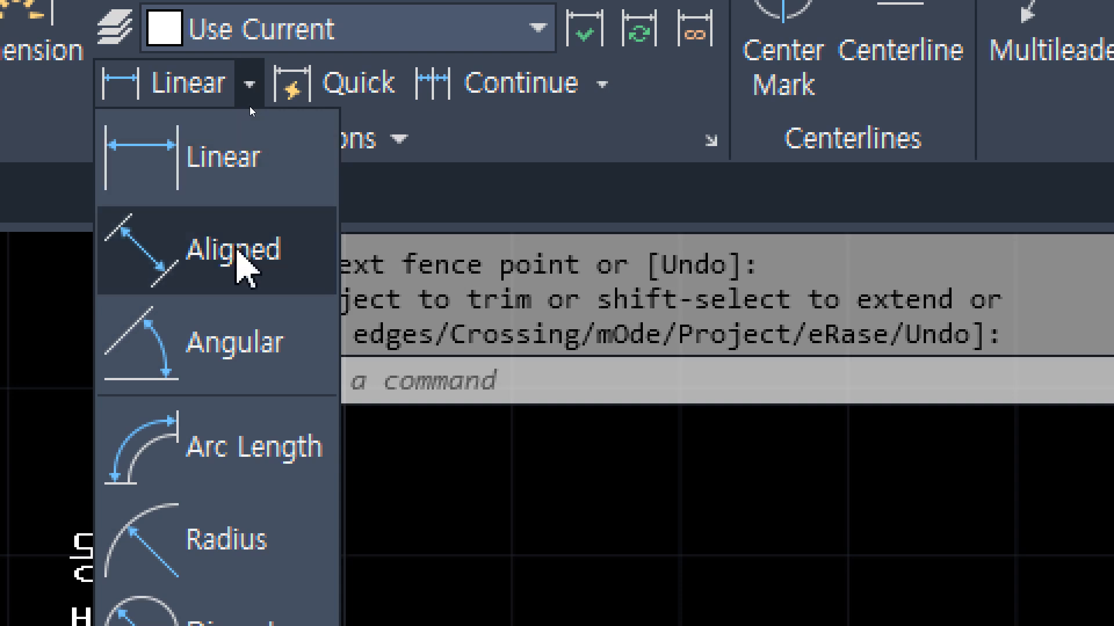
pyautogui.click(236, 256)
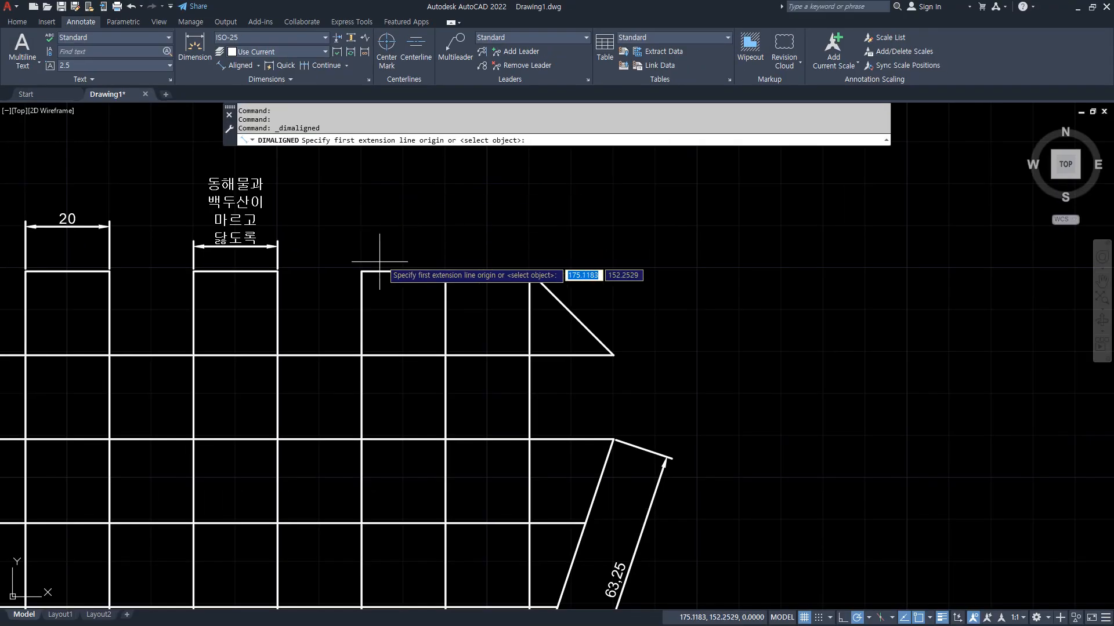
pyautogui.click(361, 270)
pyautogui.click(445, 271)
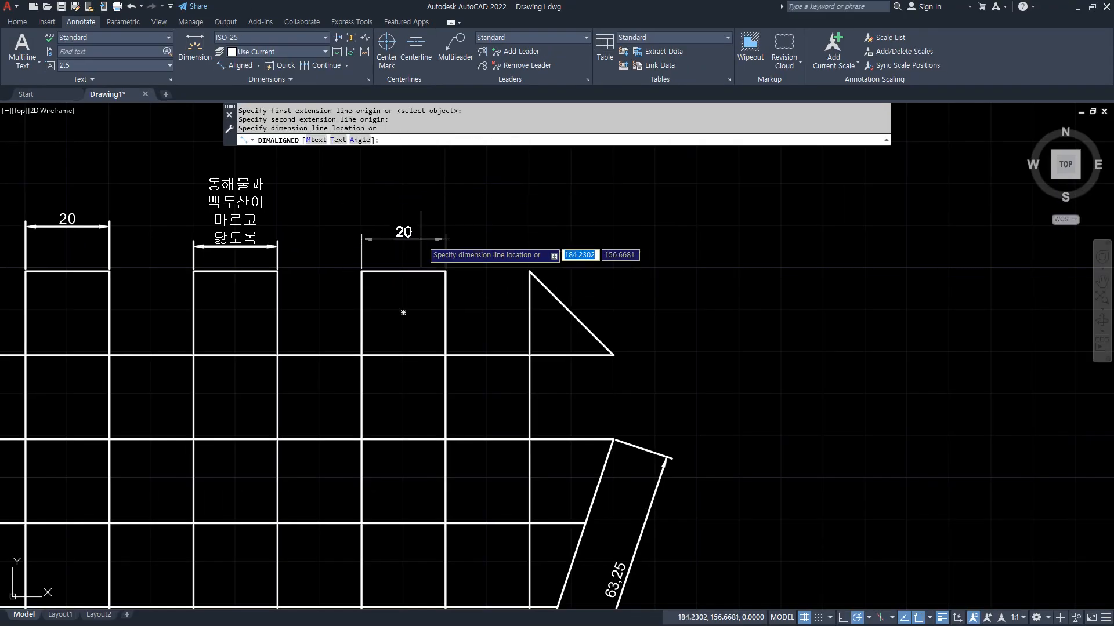
pyautogui.click(419, 231)
# Add an aligned dimension to the left edge of the top-left square, placing it to the left.
pyautogui.moveTo(340, 323); pyautogui.dragTo(632, 299, button='middle')
pyautogui.press('space')
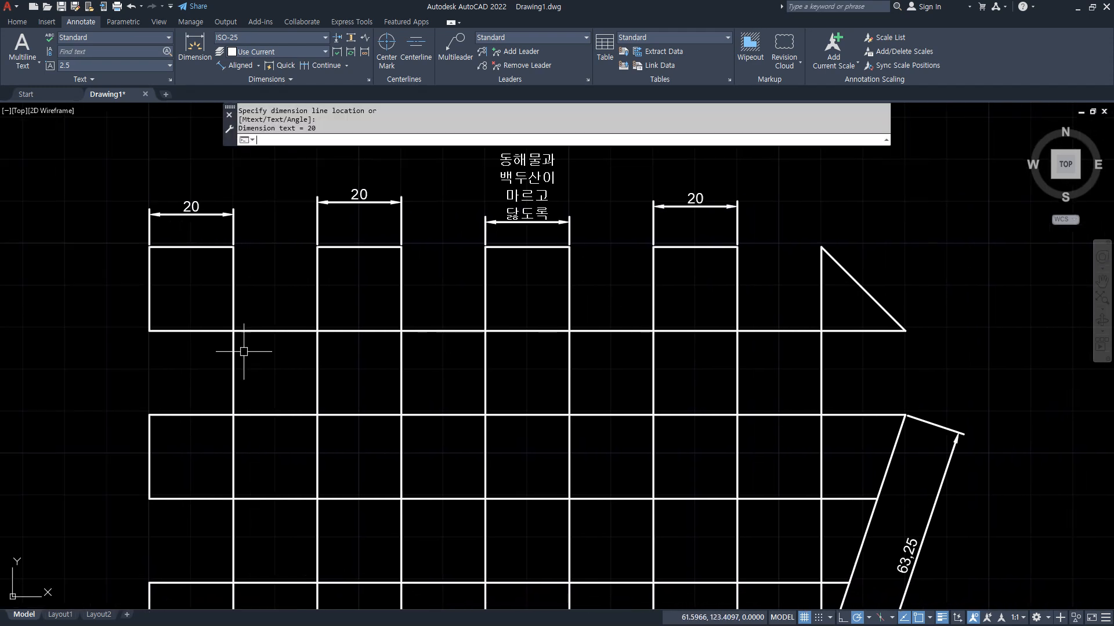
pyautogui.click(149, 331)
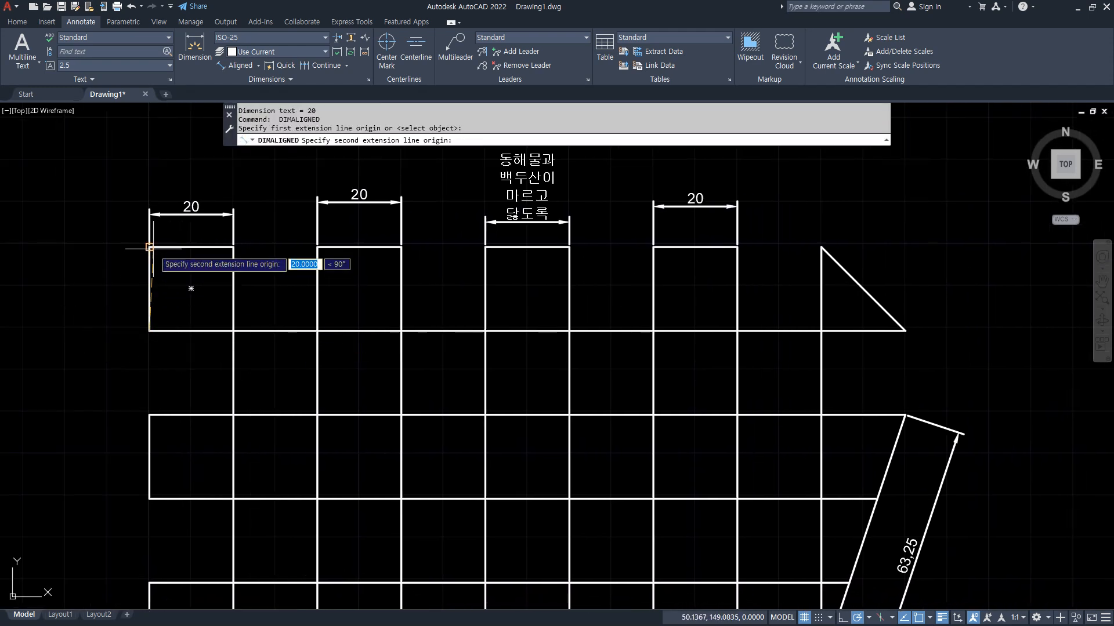
pyautogui.click(149, 247)
pyautogui.click(107, 271)
# Add an aligned dimension to the top-right triangle's diagonal, placing it on the outer side.
pyautogui.moveTo(879, 274); pyautogui.dragTo(569, 308, button='middle')
pyautogui.press('space')
pyautogui.click(508, 282)
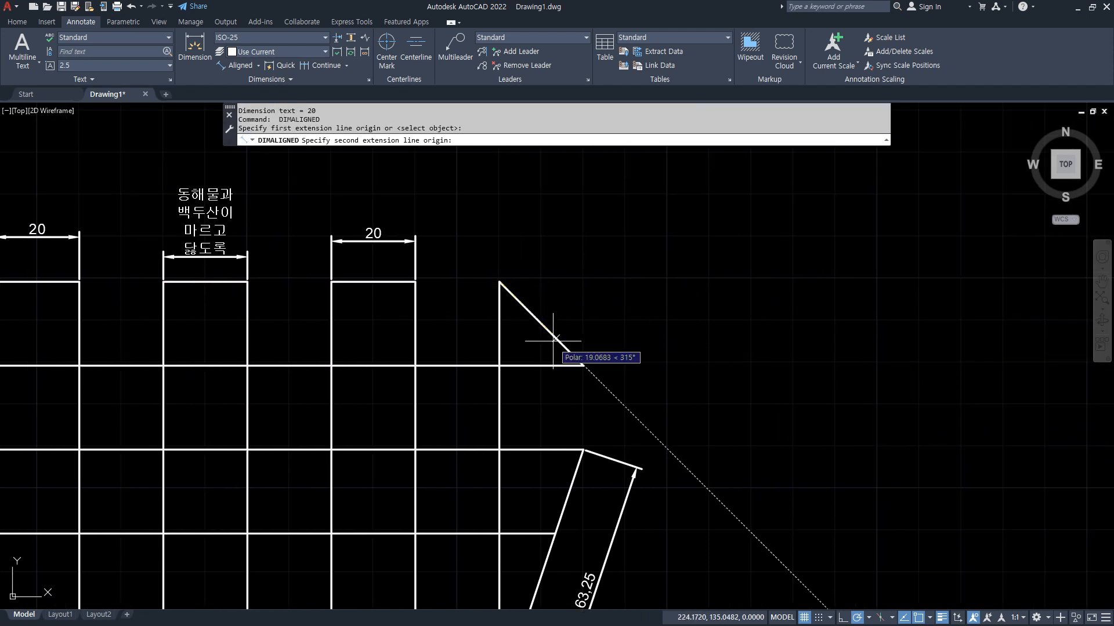
pyautogui.click(583, 365)
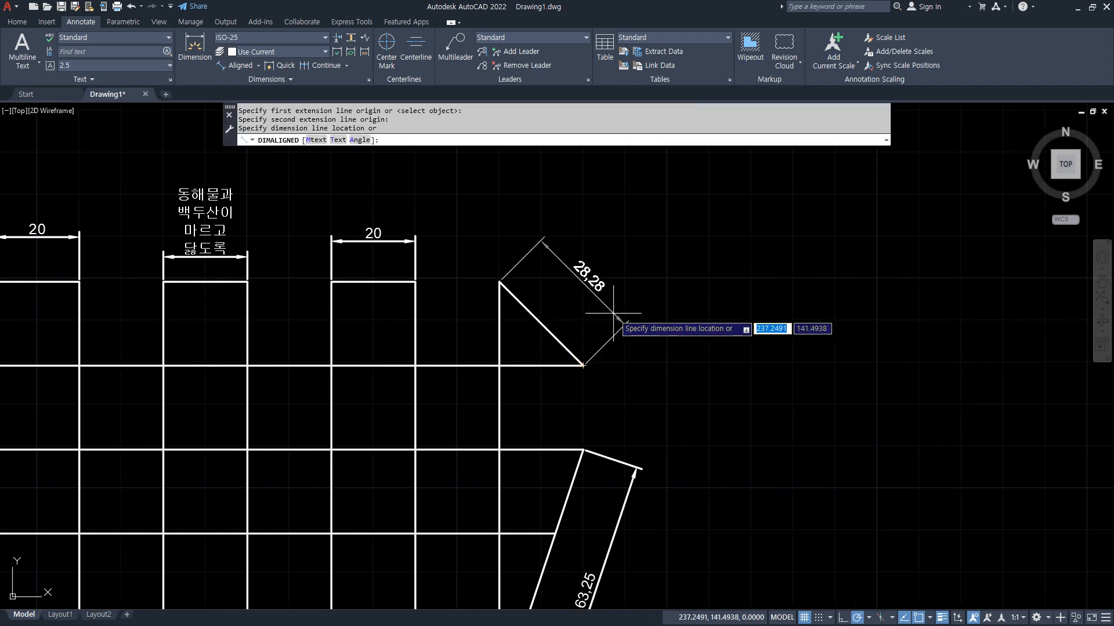
pyautogui.click(613, 313)
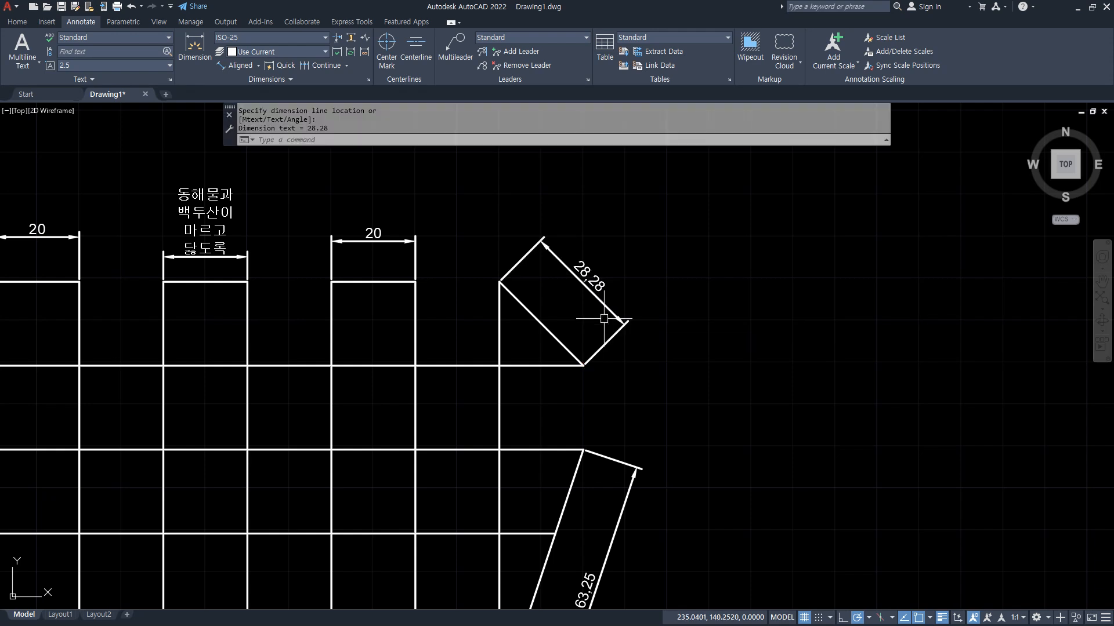
# Erase the rotated dimension beside the long slanted line.
pyautogui.moveTo(601, 402); pyautogui.dragTo(604, 239, button='middle')
pyautogui.moveTo(606, 365); pyautogui.dragTo(604, 380)
pyautogui.write('E')
pyautogui.press('Return')
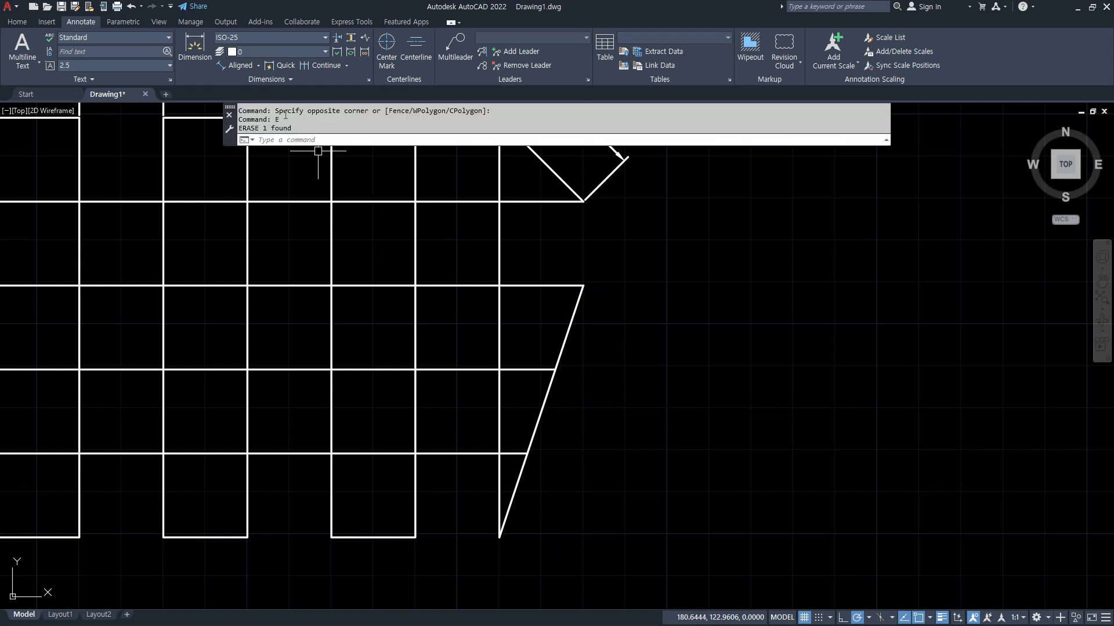
# Add an aligned dimension between the long slanted line's endpoints, placing it on the outer right side.
pyautogui.click(239, 66)
pyautogui.click(499, 537)
pyautogui.click(583, 286)
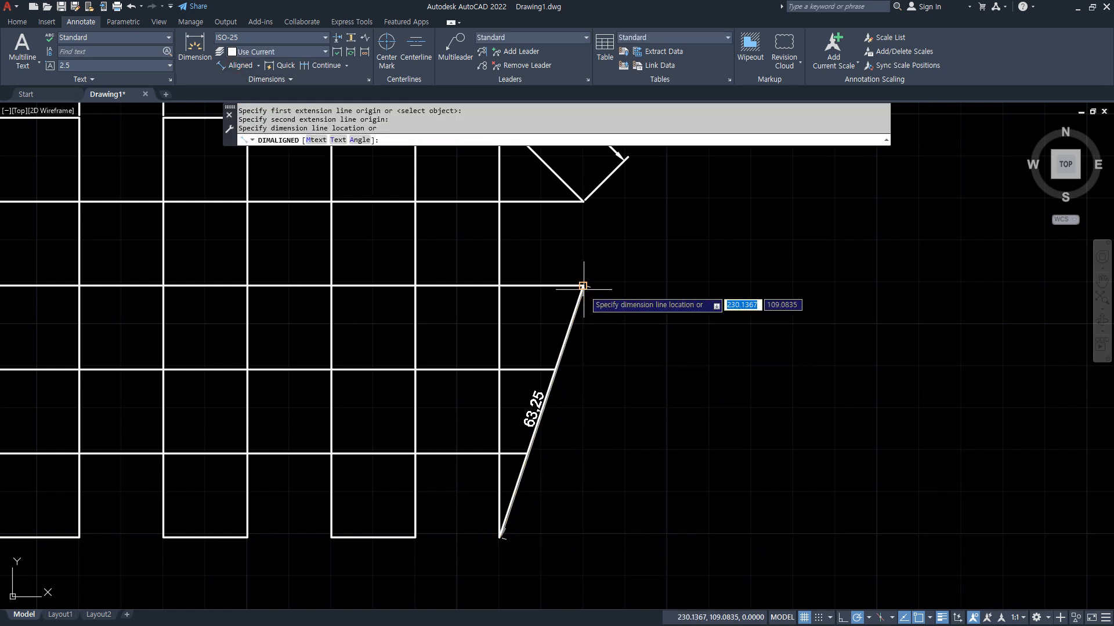
pyautogui.click(616, 389)
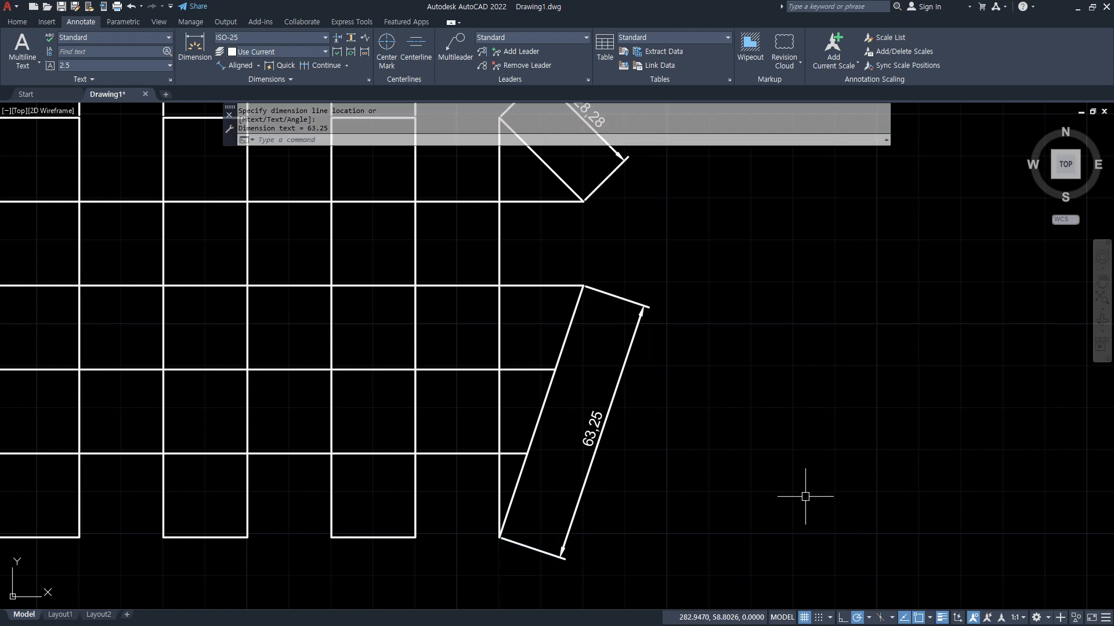
pyautogui.scroll(-2, 807, 515)
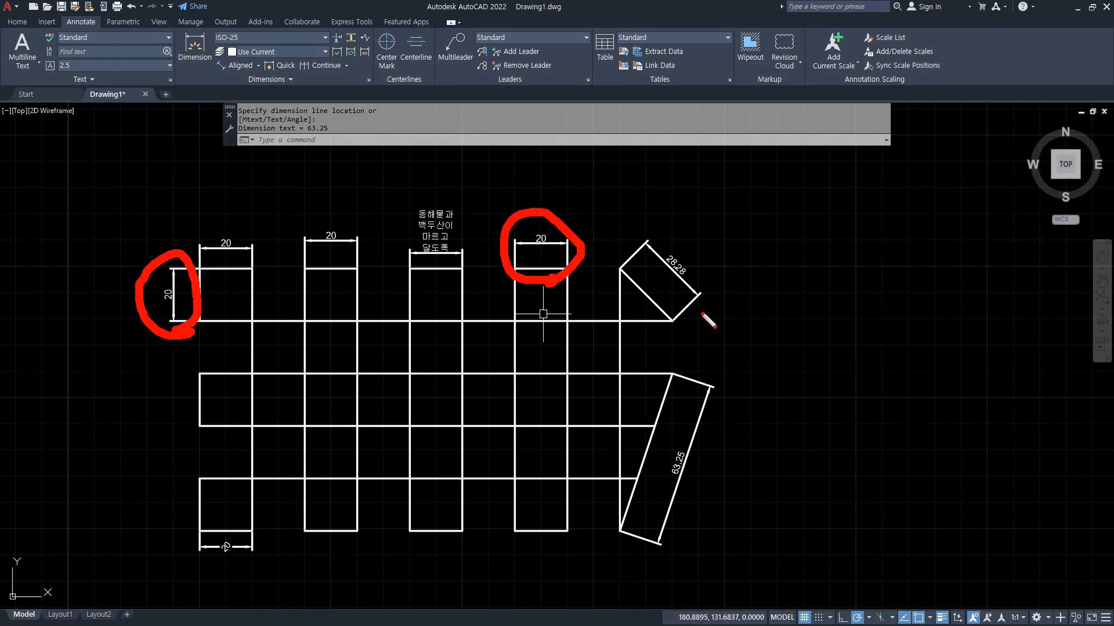
pyautogui.moveTo(705, 491); pyautogui.dragTo(702, 501)
pyautogui.press('Escape')
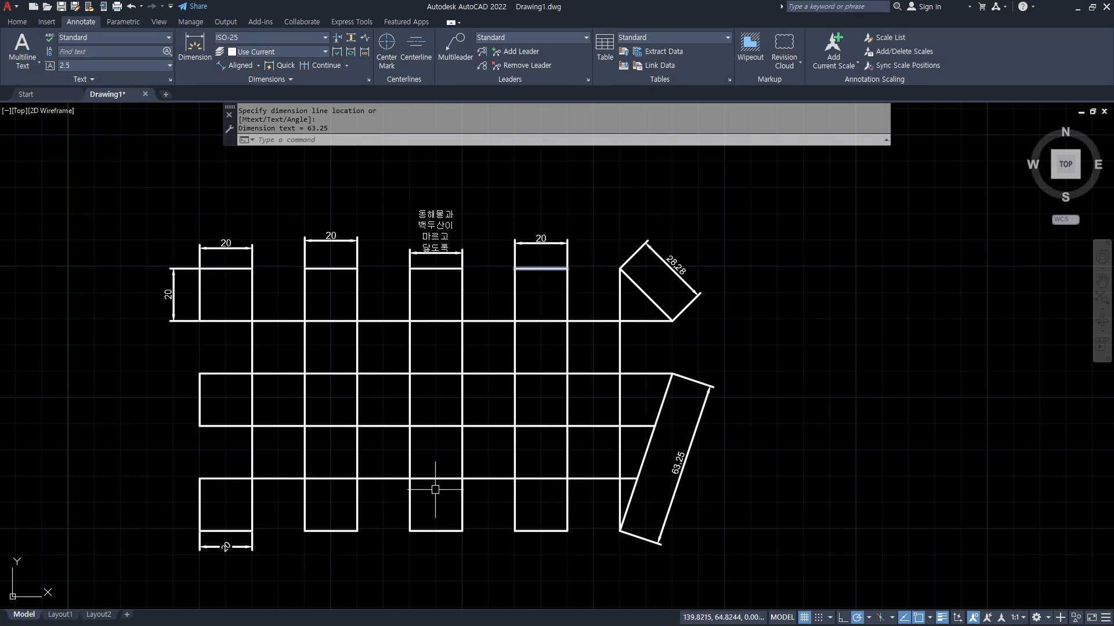
# Add an angular dimension between the top-right triangle's base and diagonal, placing its arc inside the triangle.
pyautogui.click(259, 67)
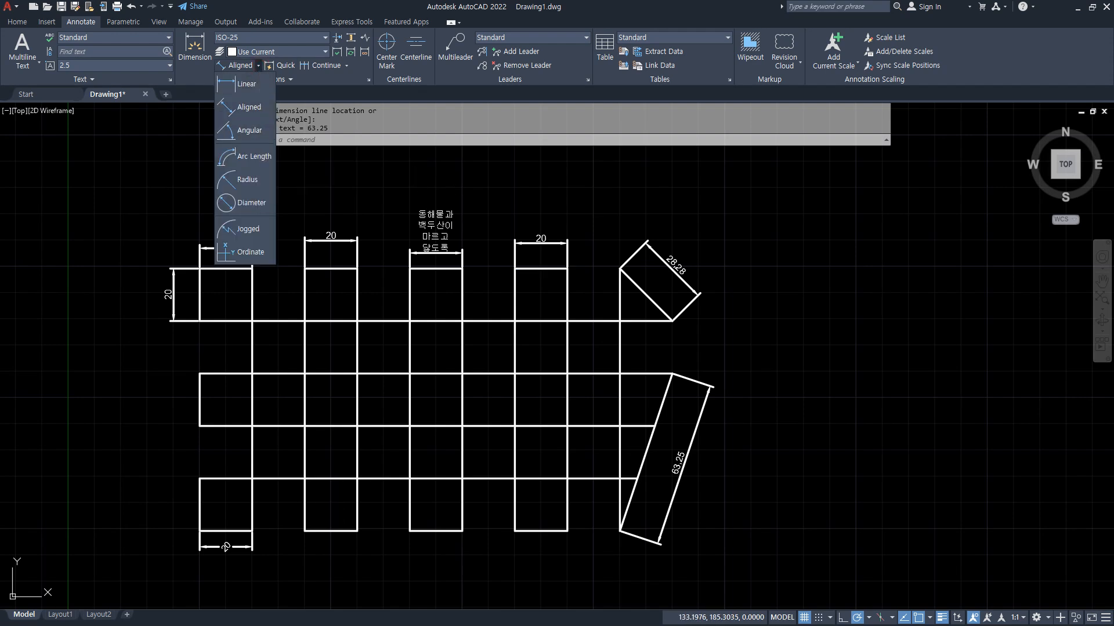
pyautogui.scroll(6, 715, 316)
pyautogui.moveTo(417, 217); pyautogui.dragTo(450, 254, button='middle')
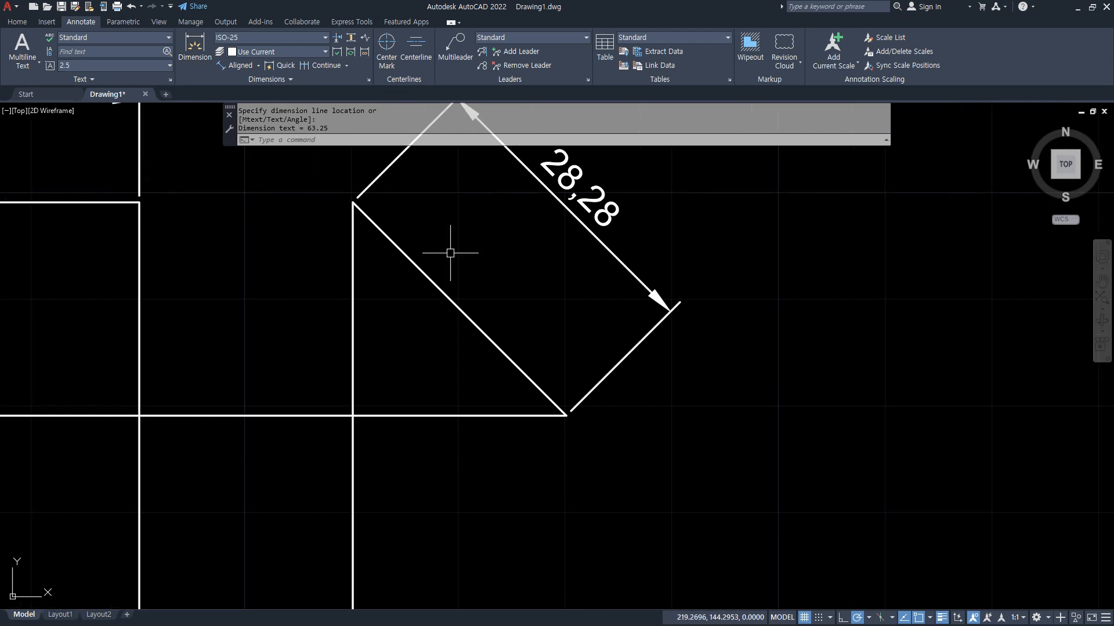
pyautogui.click(259, 65)
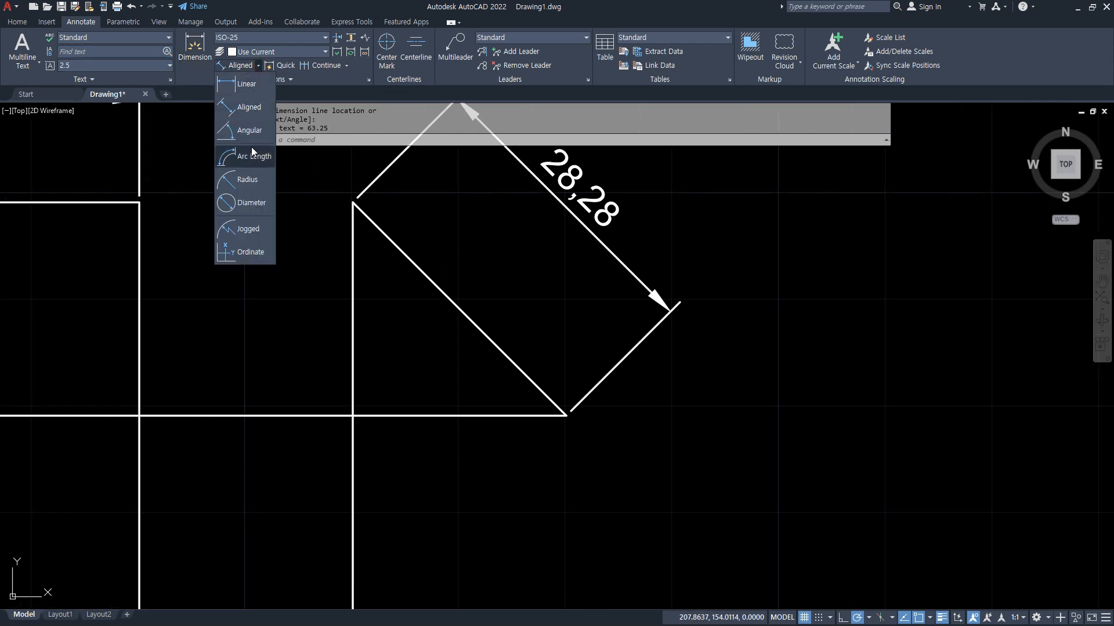
pyautogui.click(251, 131)
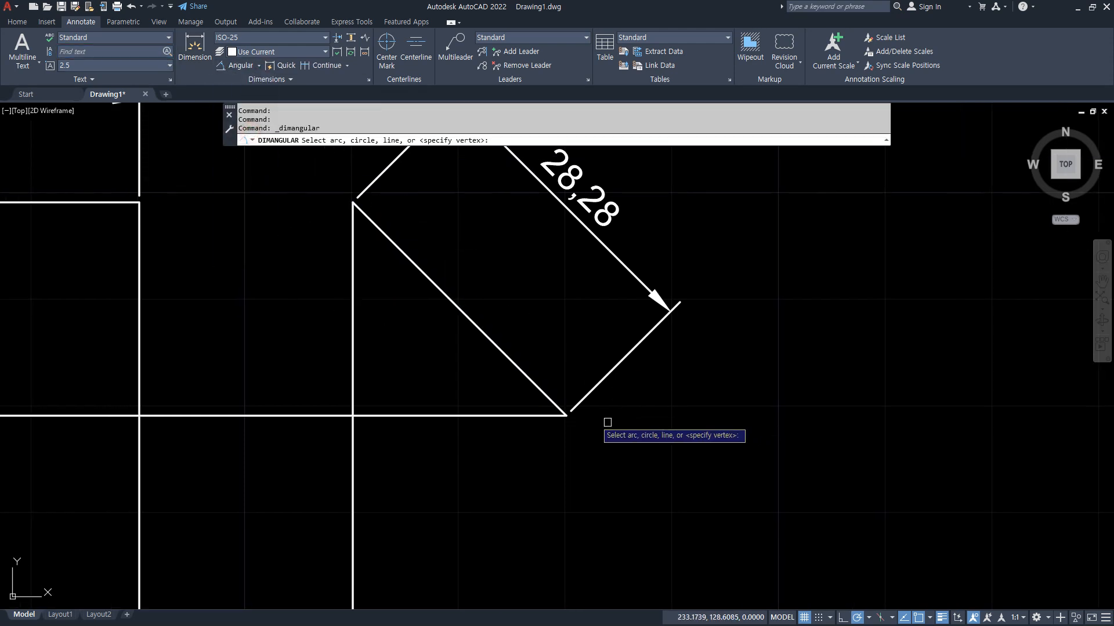
pyautogui.click(507, 416)
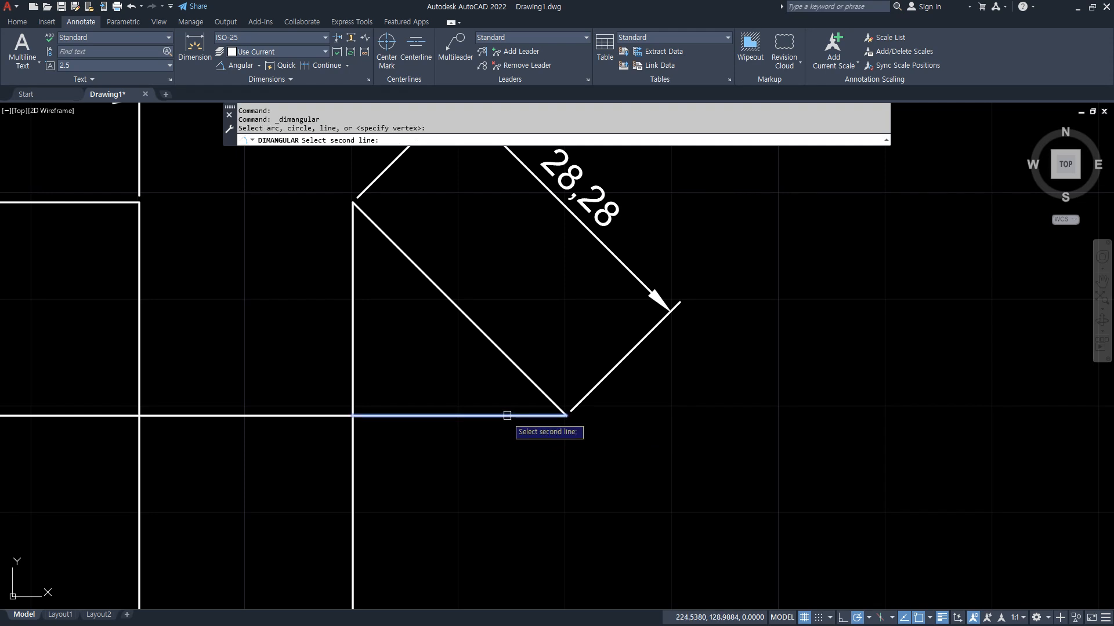
pyautogui.click(519, 372)
pyautogui.click(441, 366)
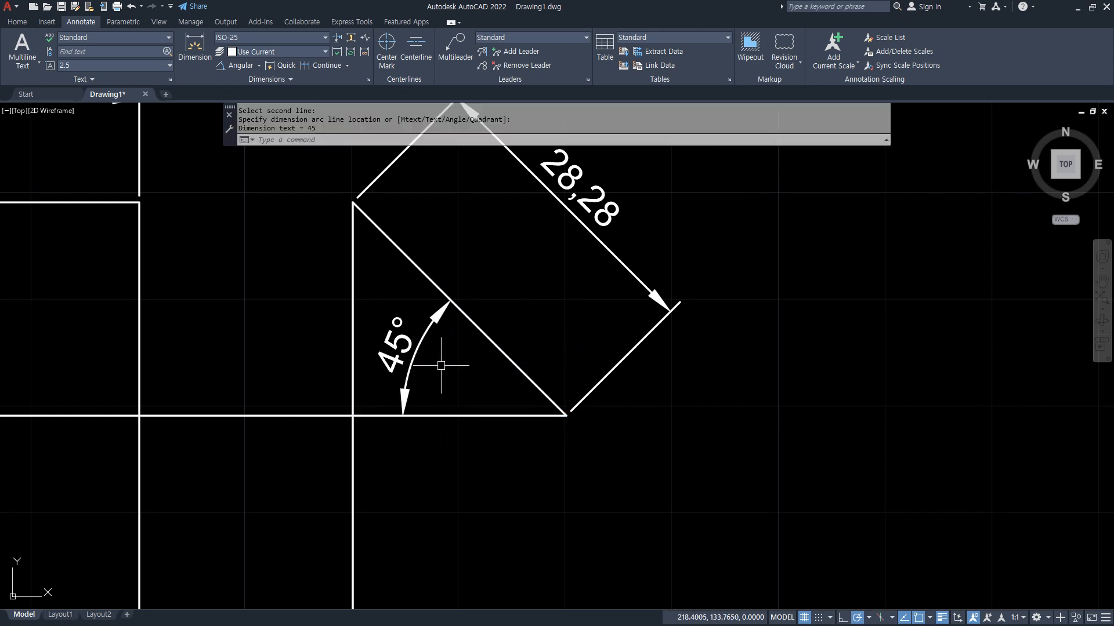
# Add an angular dimension between the triangle's base and diagonal, placing its arc above the vertex on the outer side.
pyautogui.click(231, 67)
pyautogui.click(506, 415)
pyautogui.click(516, 364)
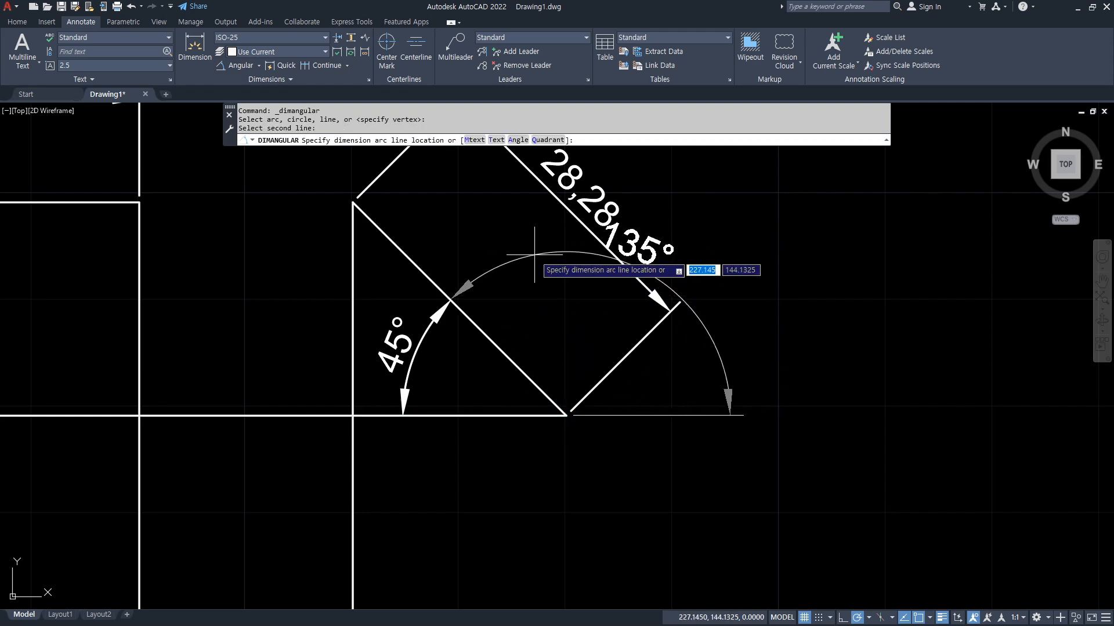
pyautogui.click(528, 253)
# Erase the aligned dimension along the top-right triangle's diagonal.
pyautogui.click(554, 200)
pyautogui.write('e')
pyautogui.press('Return')
# Add an angular dimension between the triangle's diagonal and base, placing its arc below and to the right of the vertex.
pyautogui.click(231, 66)
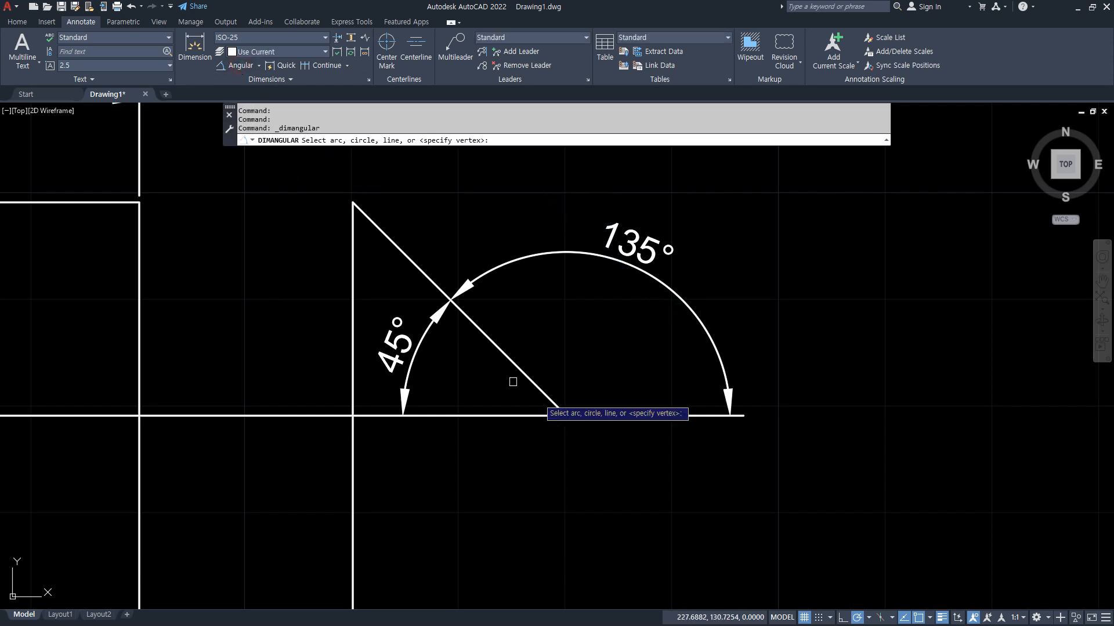
pyautogui.click(514, 363)
pyautogui.click(479, 420)
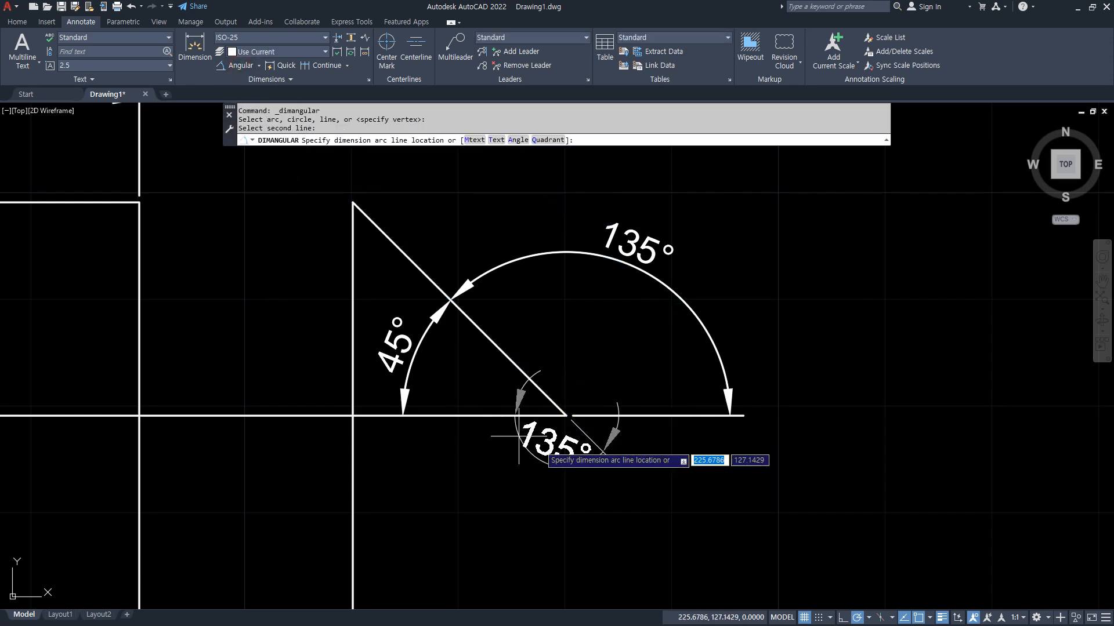
pyautogui.click(719, 476)
# Add an angular dimension between the triangle's base and diagonal, placing its arc below and to the left of the vertex.
pyautogui.click(234, 70)
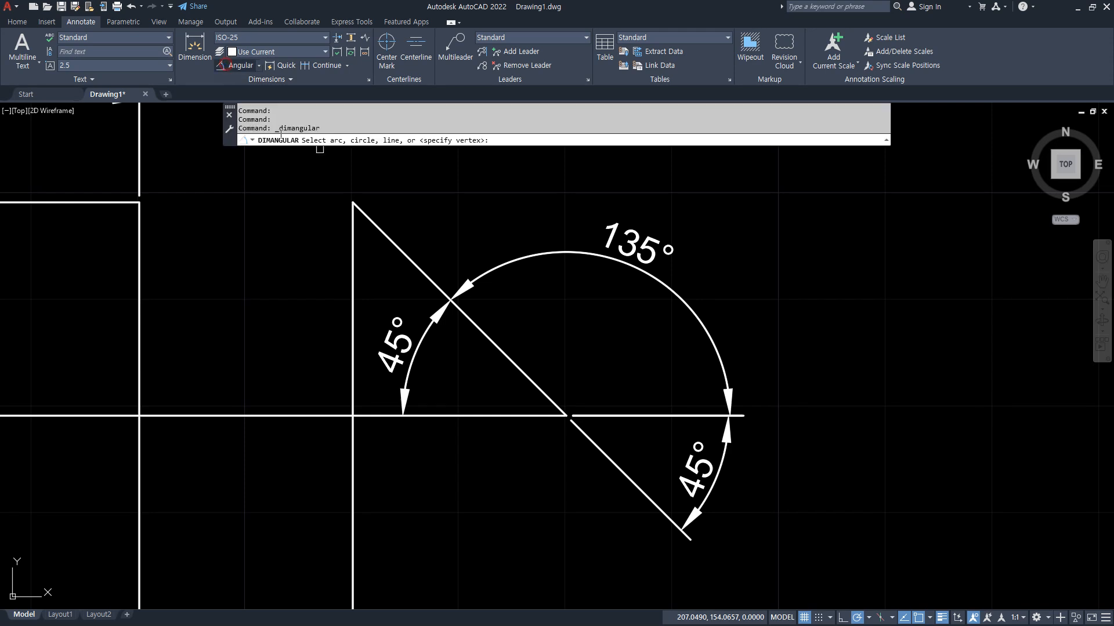
pyautogui.click(442, 416)
pyautogui.click(502, 353)
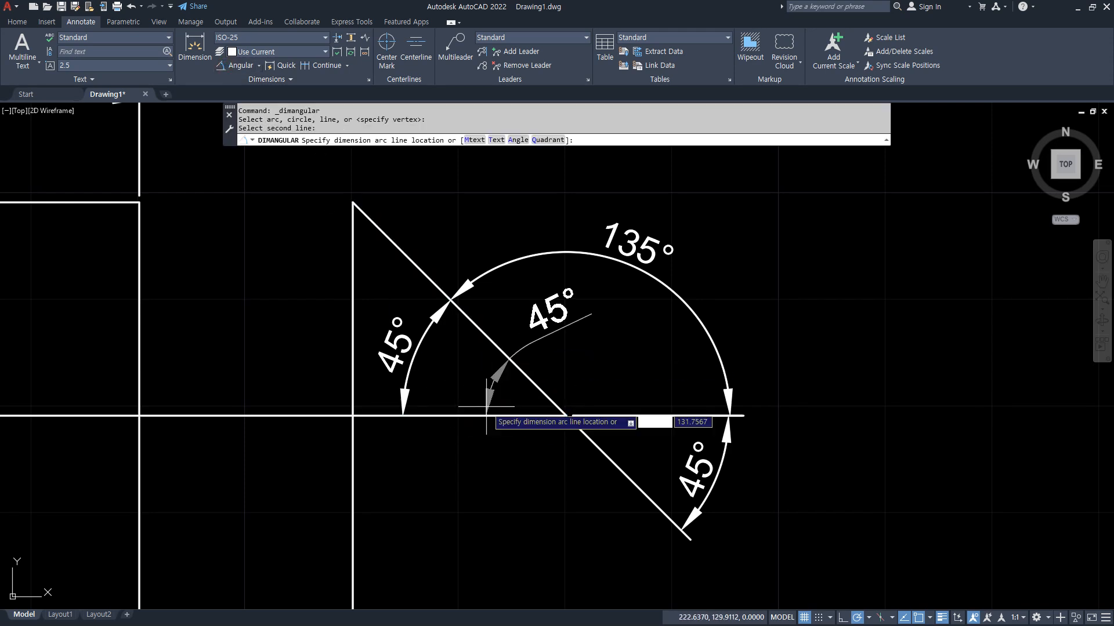
pyautogui.click(442, 520)
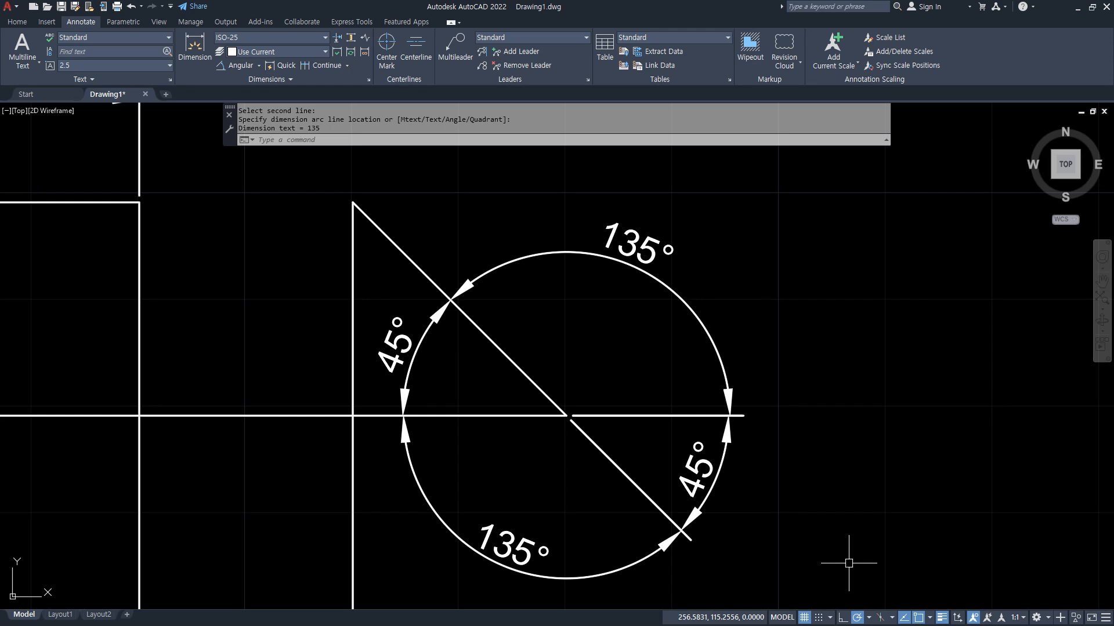
# Erase the three angular dimensions outside the triangle, keeping the one inside.
pyautogui.scroll(-2, 271, 135)
pyautogui.click(583, 385)
pyautogui.click(525, 290)
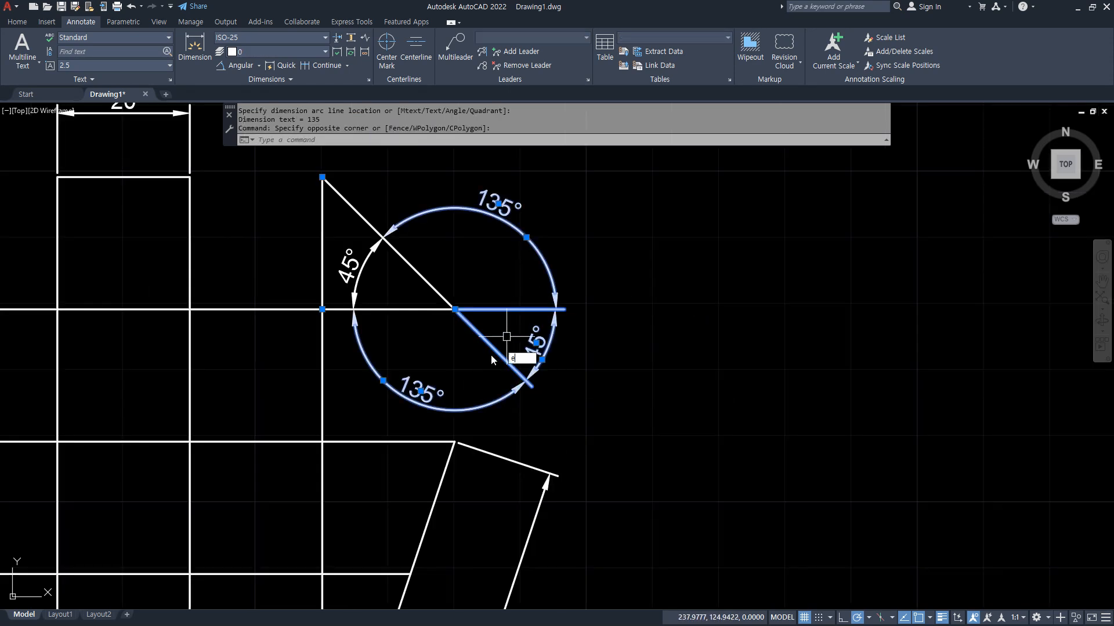
pyautogui.write('E')
pyautogui.press('Return')
# Add a vertex-based angular dimension at the triangle's right corner, using its other two corners as endpoints and placing it on the reflex side.
pyautogui.click(228, 66)
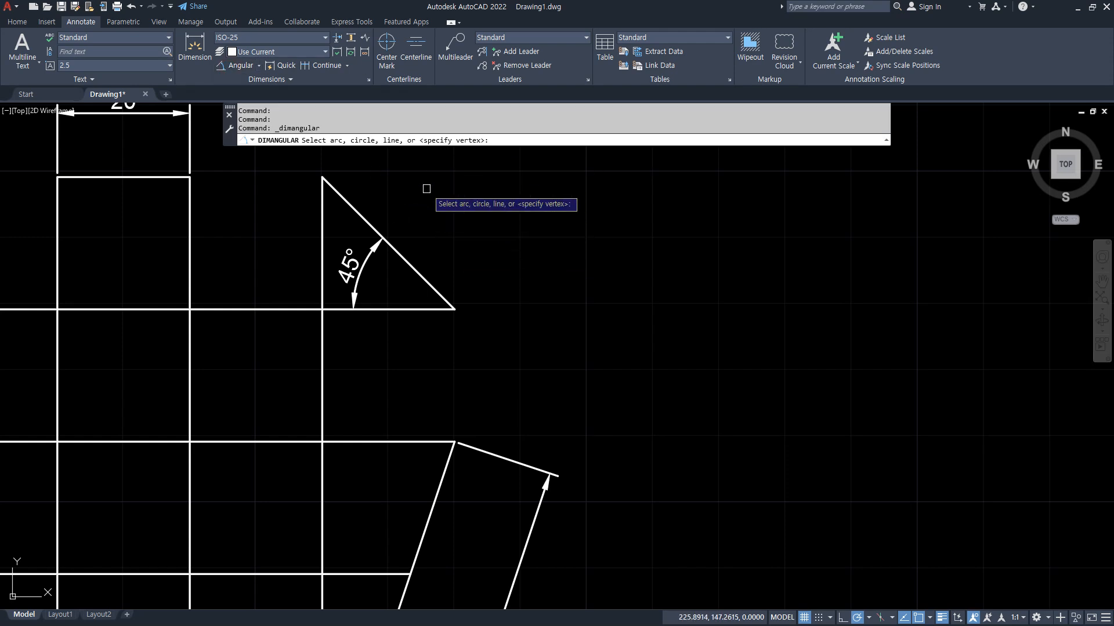
pyautogui.press('Return')
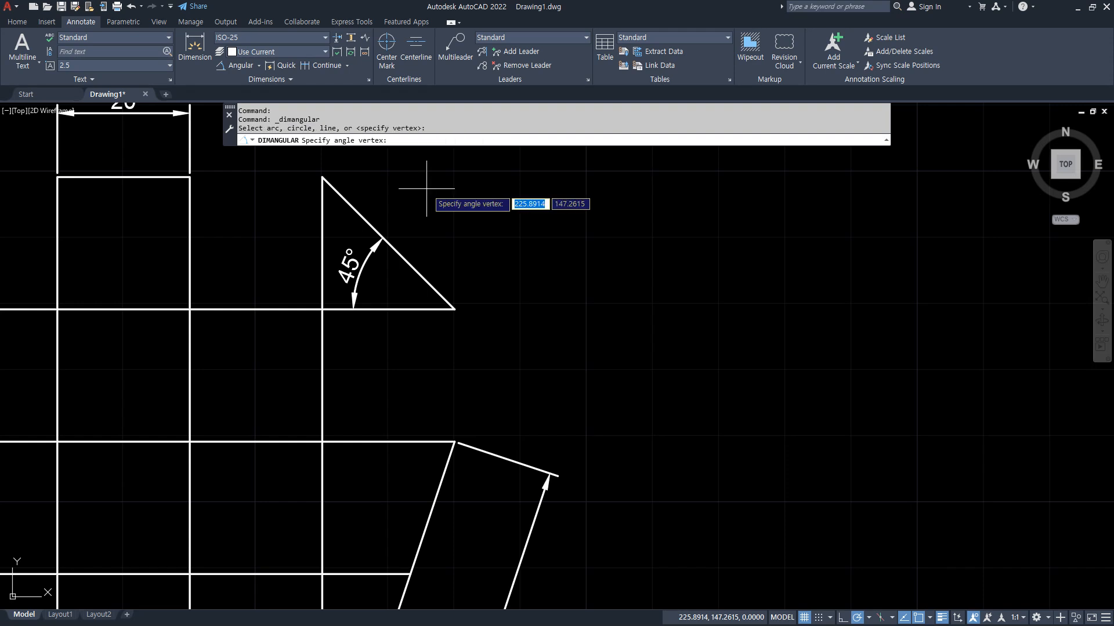
pyautogui.click(455, 302)
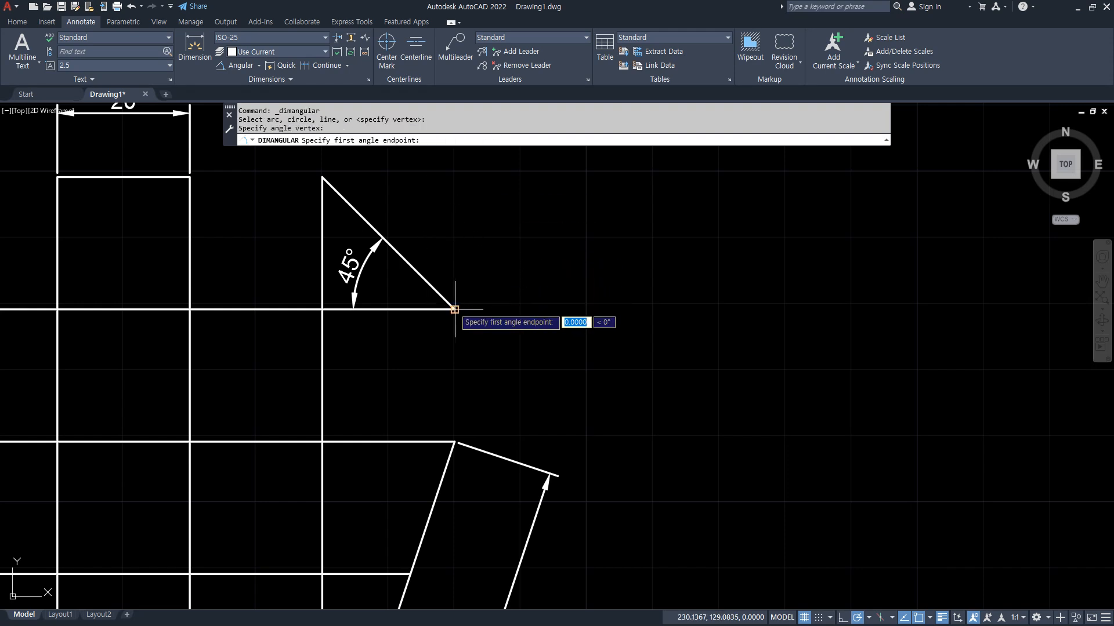
pyautogui.click(322, 303)
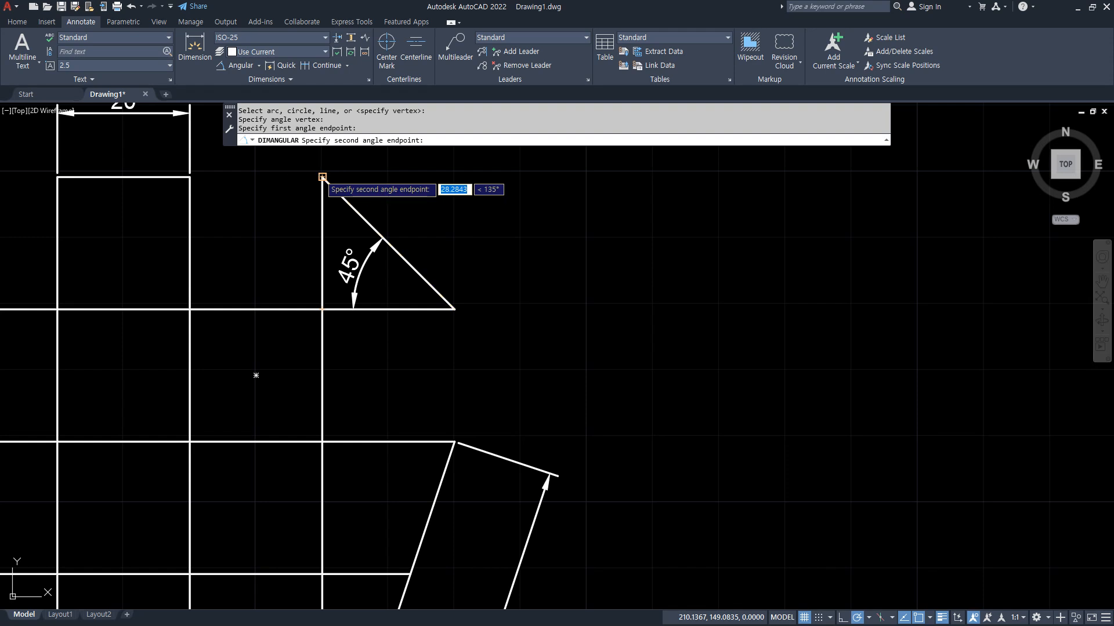
pyautogui.click(322, 177)
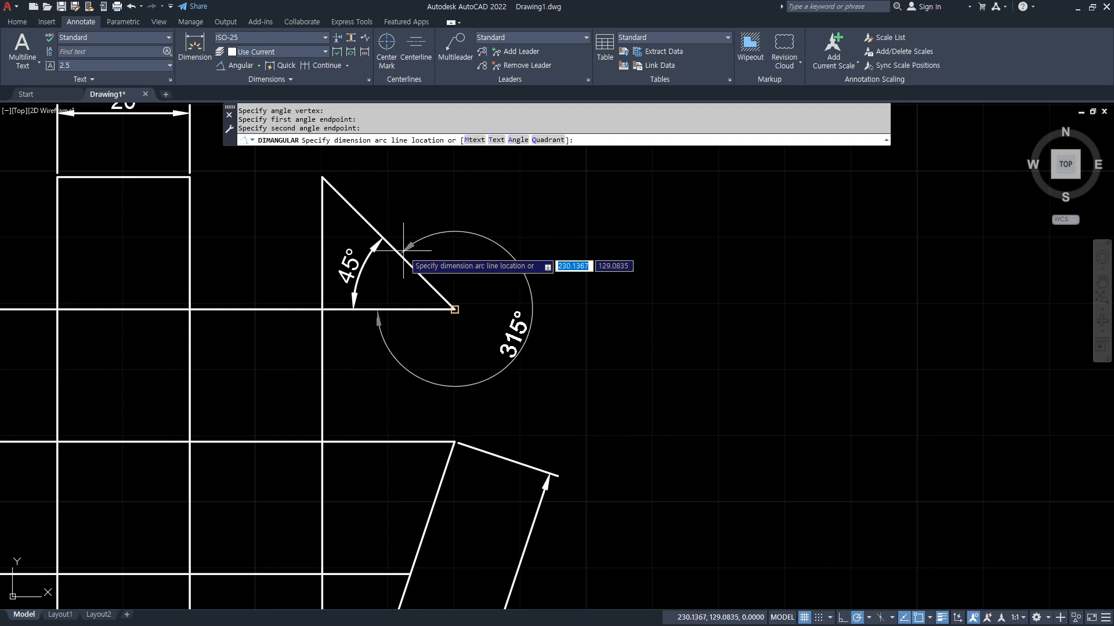
pyautogui.click(420, 214)
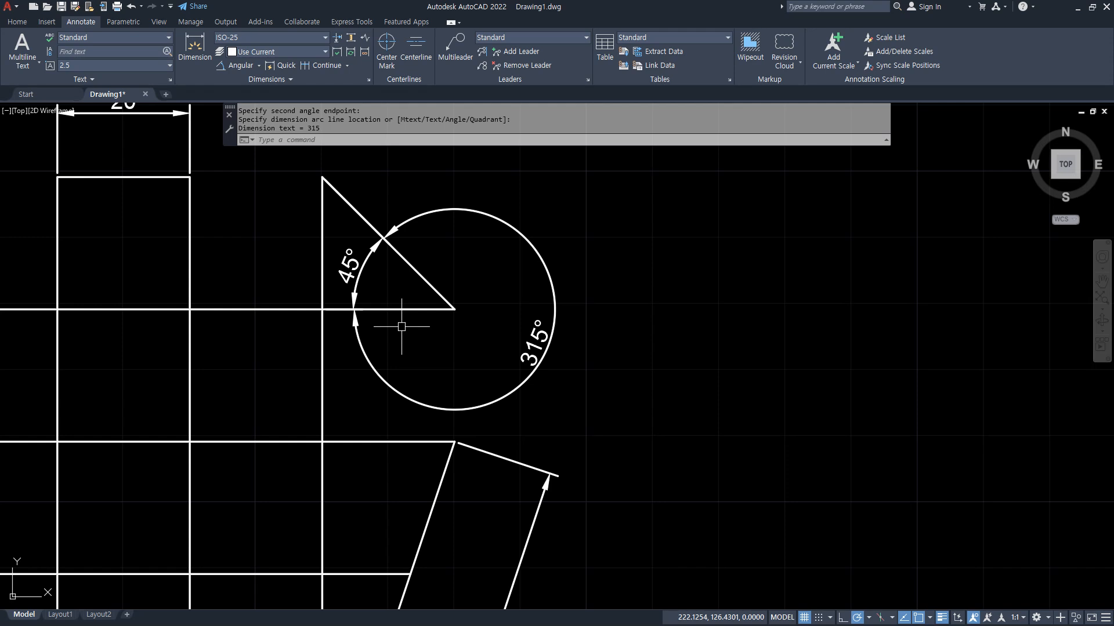
# Draw a three-point arc bulging upward, about 32.5 units wide, in the empty area right of the drawing.
pyautogui.click(259, 65)
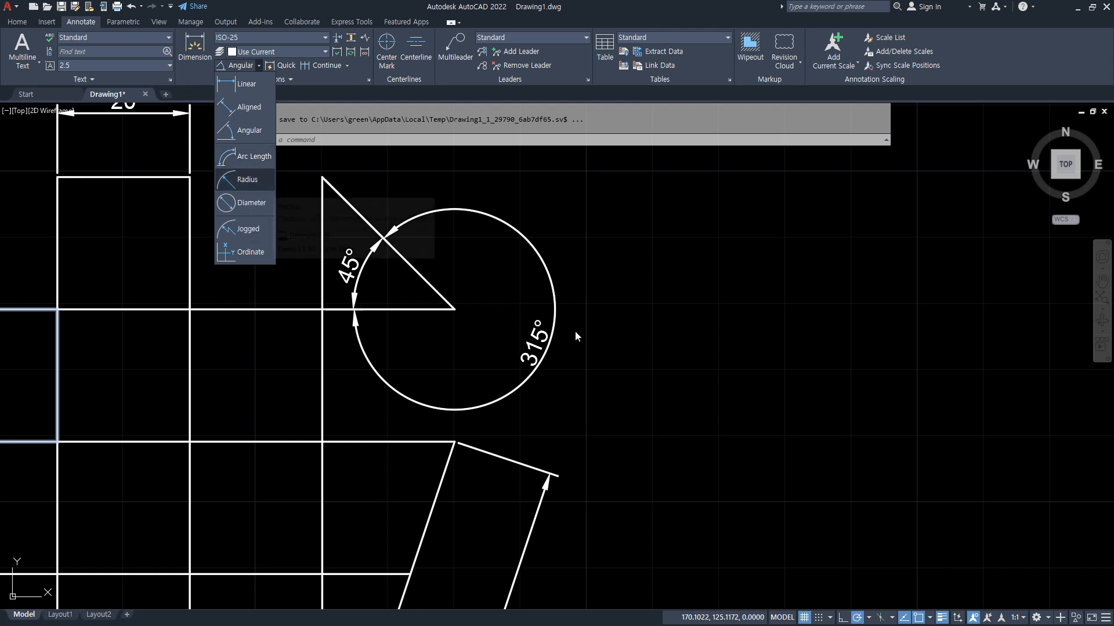
pyautogui.click(686, 348)
pyautogui.moveTo(761, 356); pyautogui.dragTo(374, 340, button='middle')
pyautogui.press('Escape')
pyautogui.press('Escape')
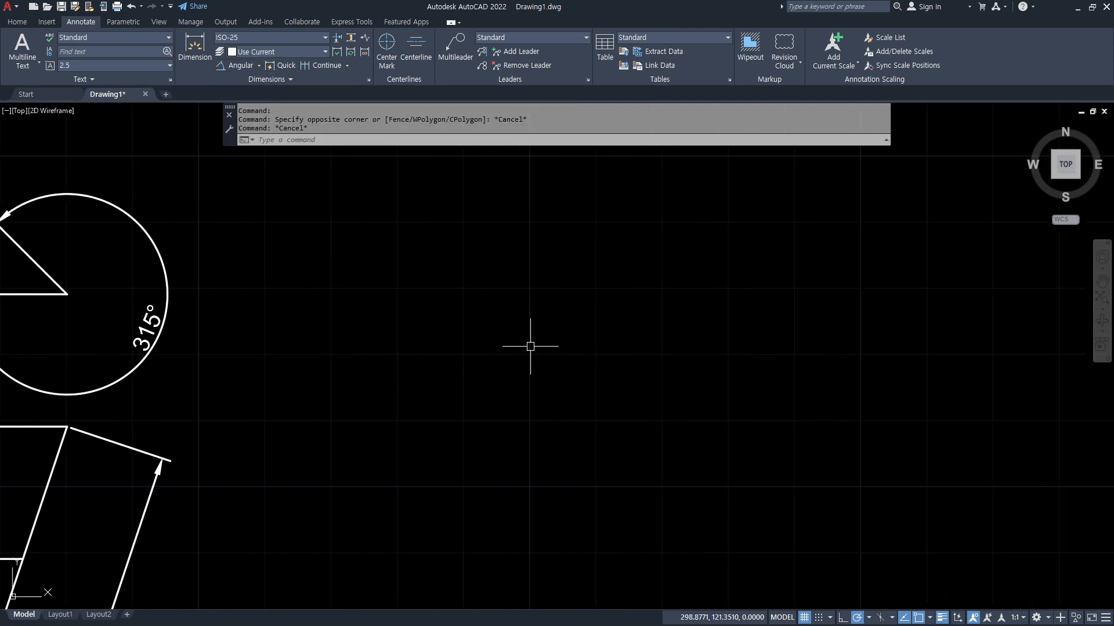
pyautogui.write('a')
pyautogui.press('Return')
pyautogui.click(529, 353)
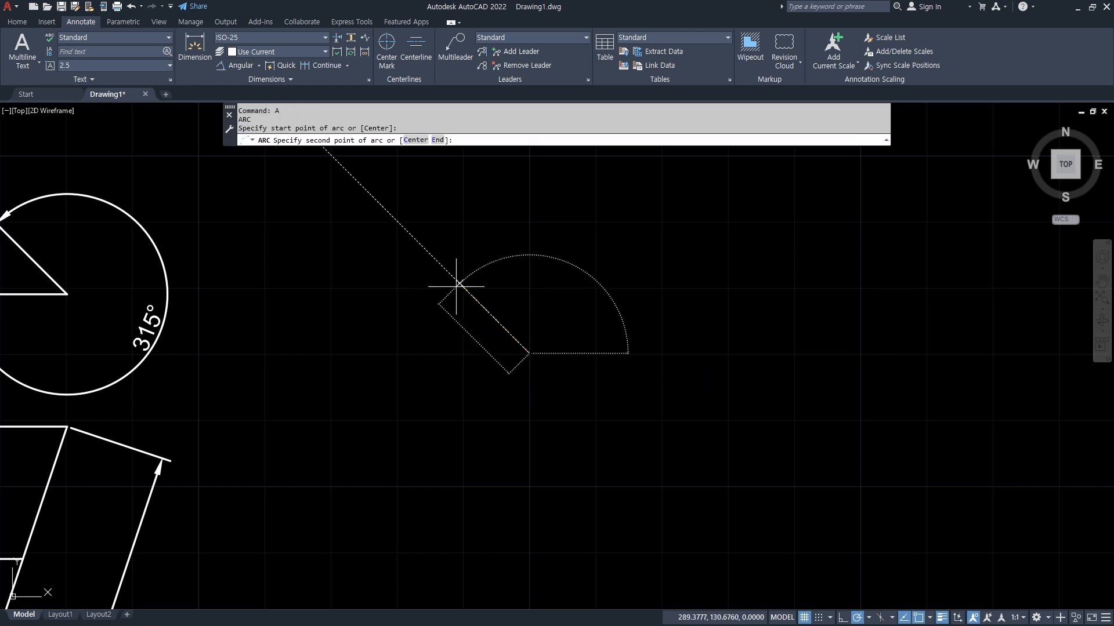
pyautogui.click(456, 285)
pyautogui.click(314, 355)
# Copy the arc once horizontally to the right.
pyautogui.write('cp')
pyautogui.press('Return')
pyautogui.click(493, 303)
pyautogui.press('Return')
pyautogui.click(458, 377)
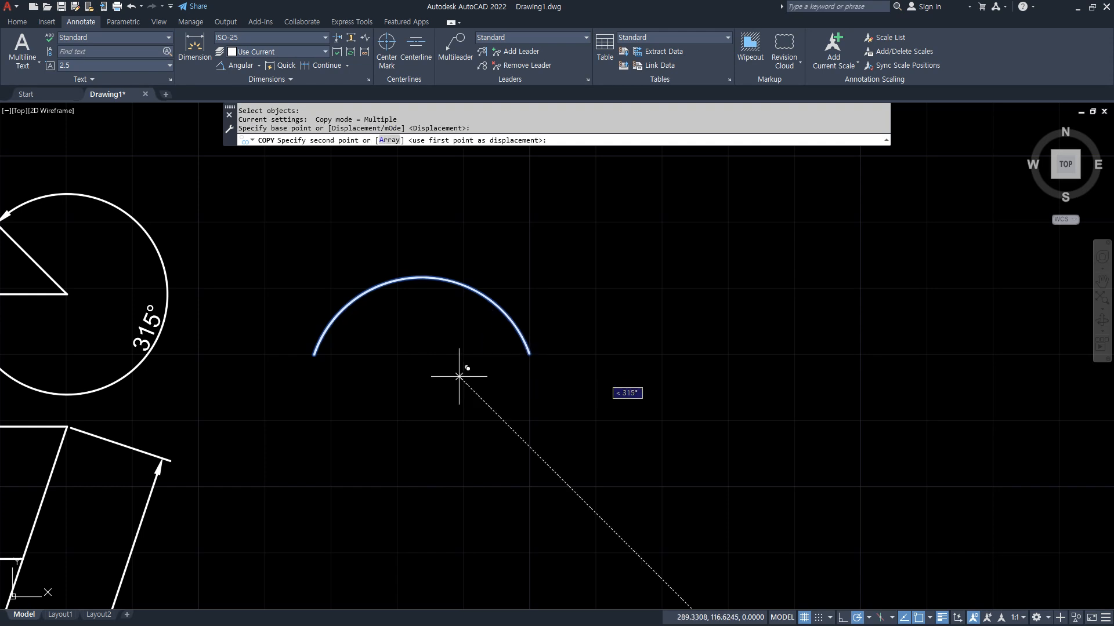
pyautogui.click(753, 377)
pyautogui.press('Escape')
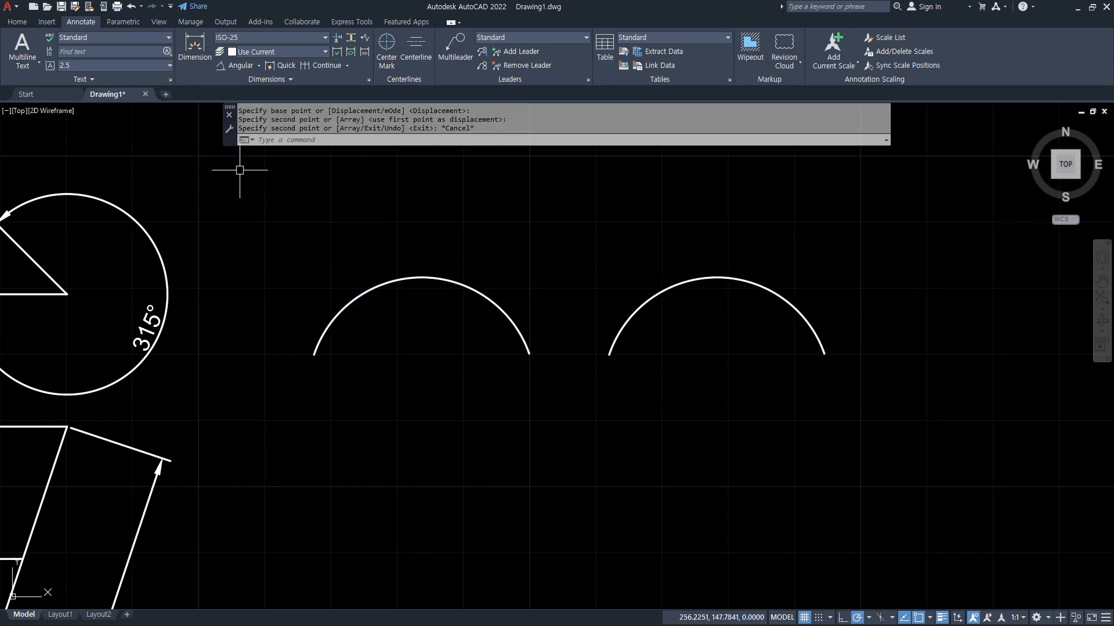
pyautogui.click(18, 24)
pyautogui.click(93, 64)
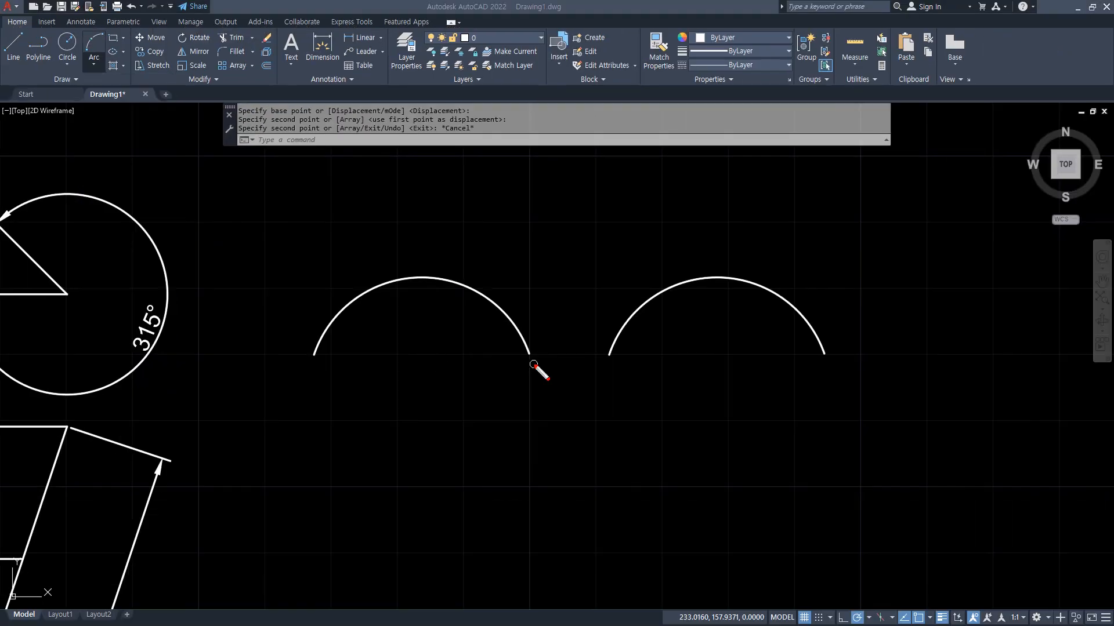
pyautogui.moveTo(314, 360); pyautogui.dragTo(527, 359)
pyautogui.press('Escape')
pyautogui.click(74, 23)
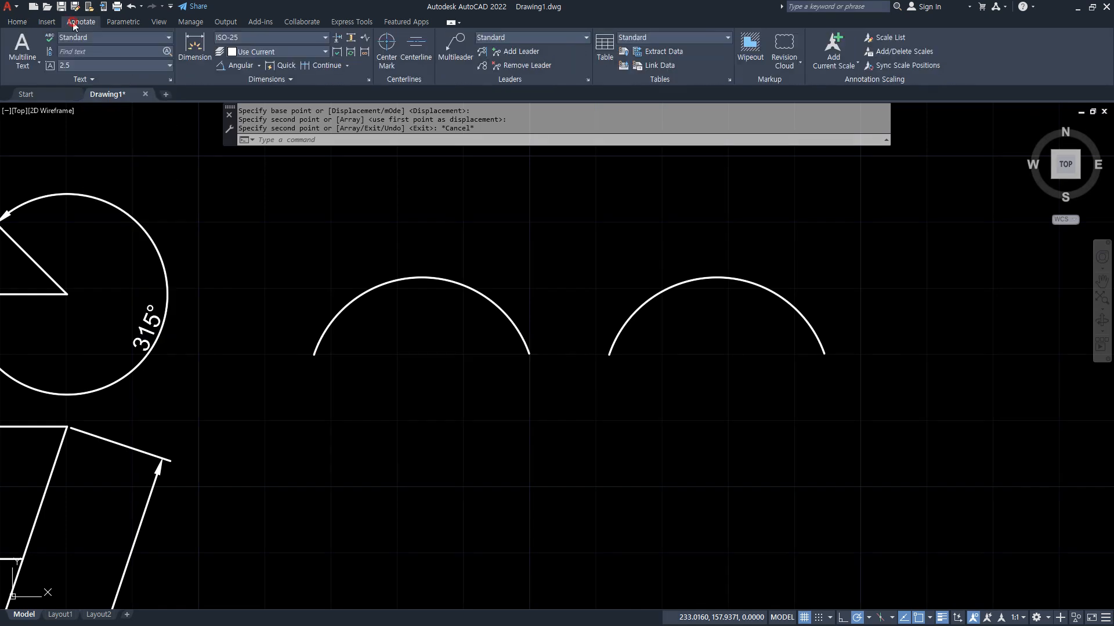
# Add an arc length dimension to the left arc, placing it above the arc.
pyautogui.click(259, 66)
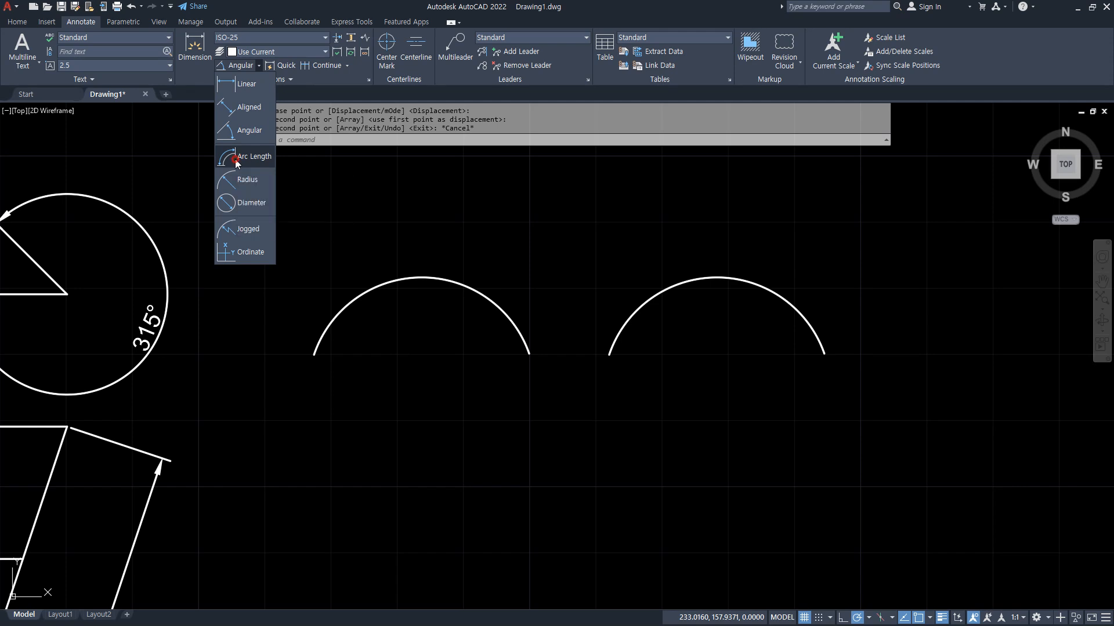
pyautogui.click(235, 159)
pyautogui.click(402, 280)
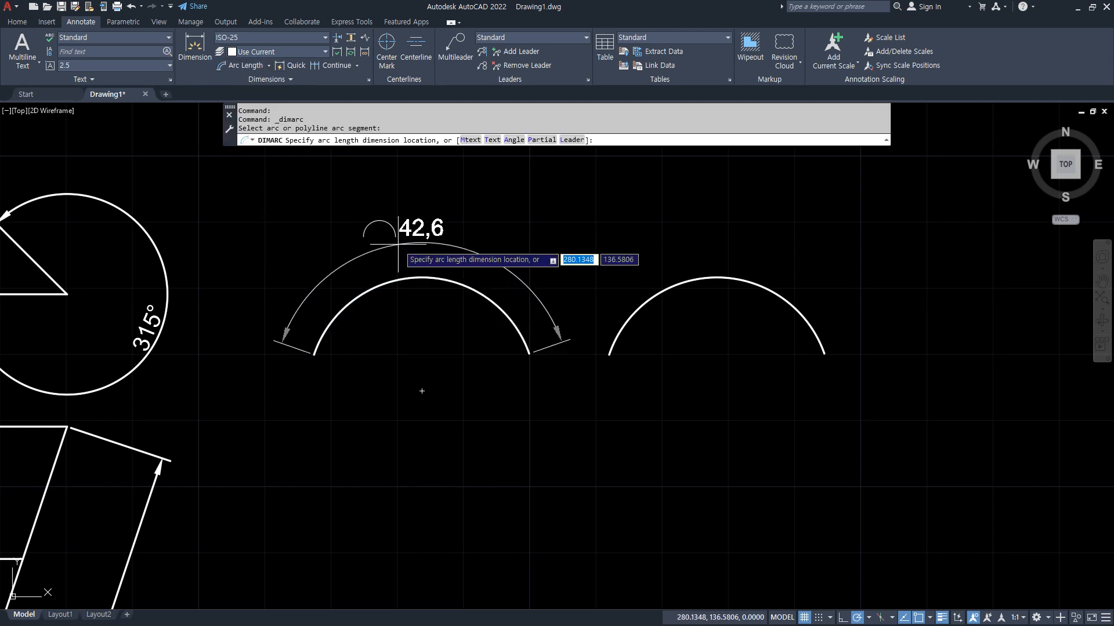
pyautogui.click(472, 248)
pyautogui.moveTo(527, 355); pyautogui.dragTo(335, 297)
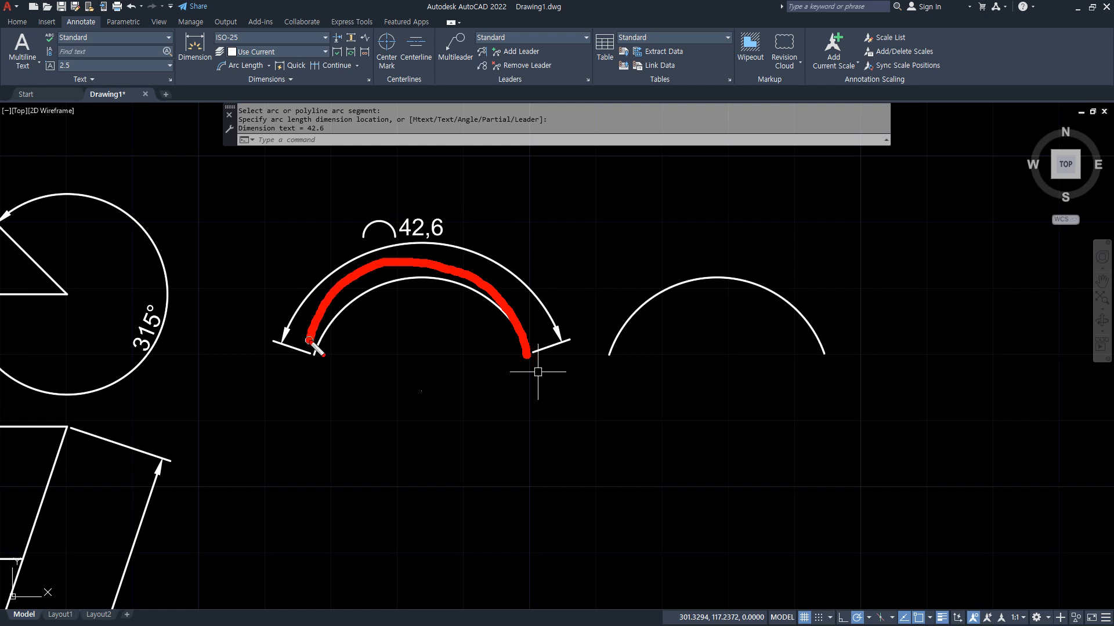
pyautogui.press('Escape')
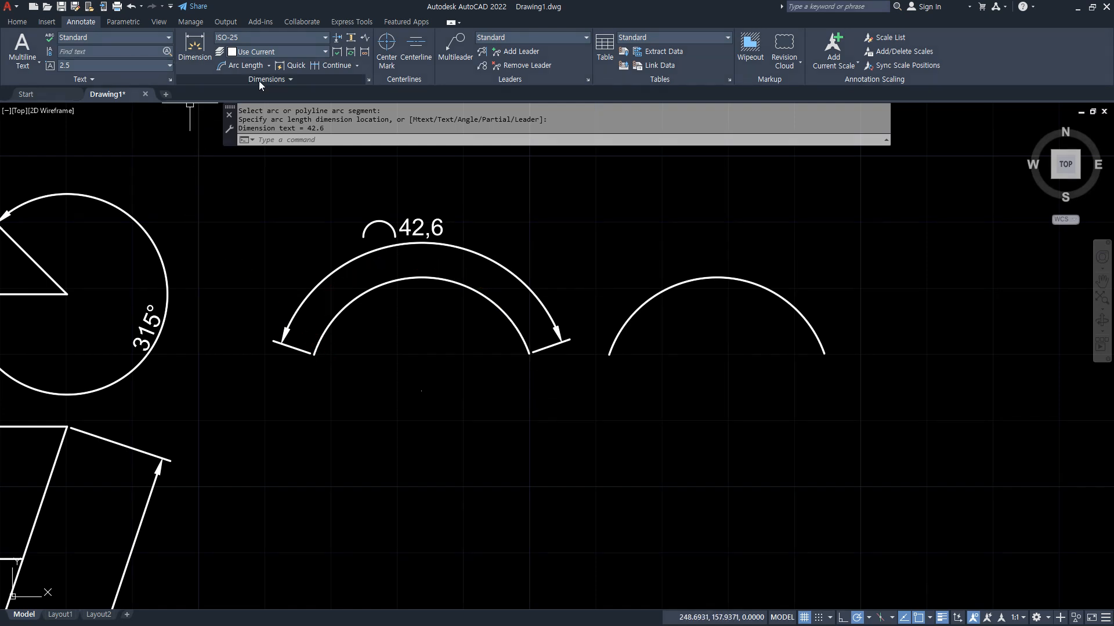
# Add an aligned dimension between the endpoints of the right arc, placing it above the arc.
pyautogui.moveTo(612, 369); pyautogui.dragTo(876, 372)
pyautogui.press('Escape')
pyautogui.click(268, 65)
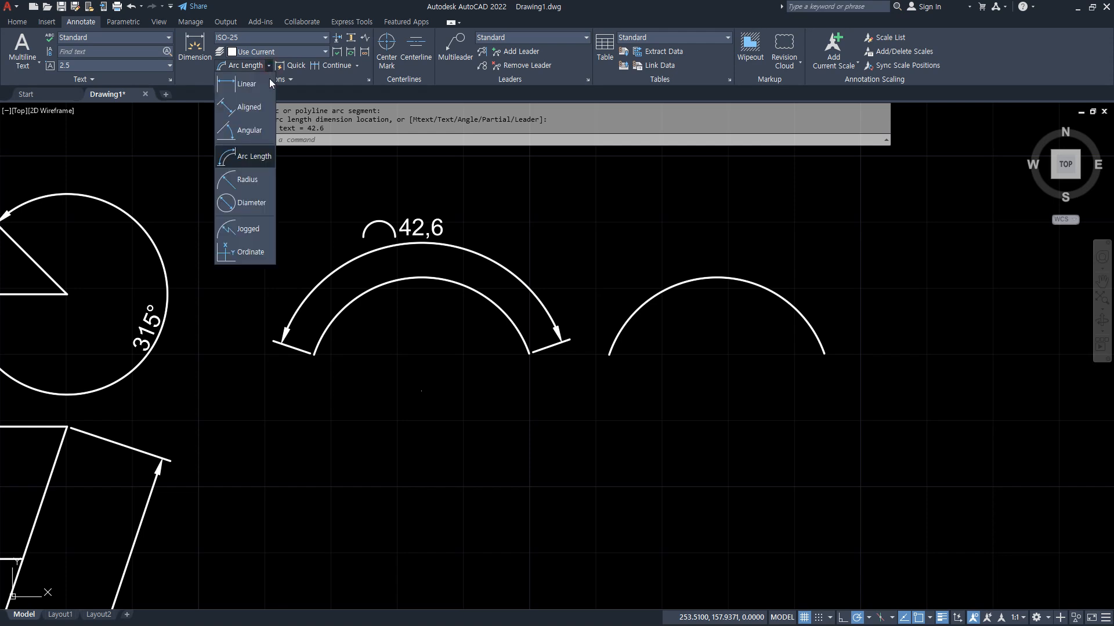
pyautogui.click(249, 110)
pyautogui.click(609, 355)
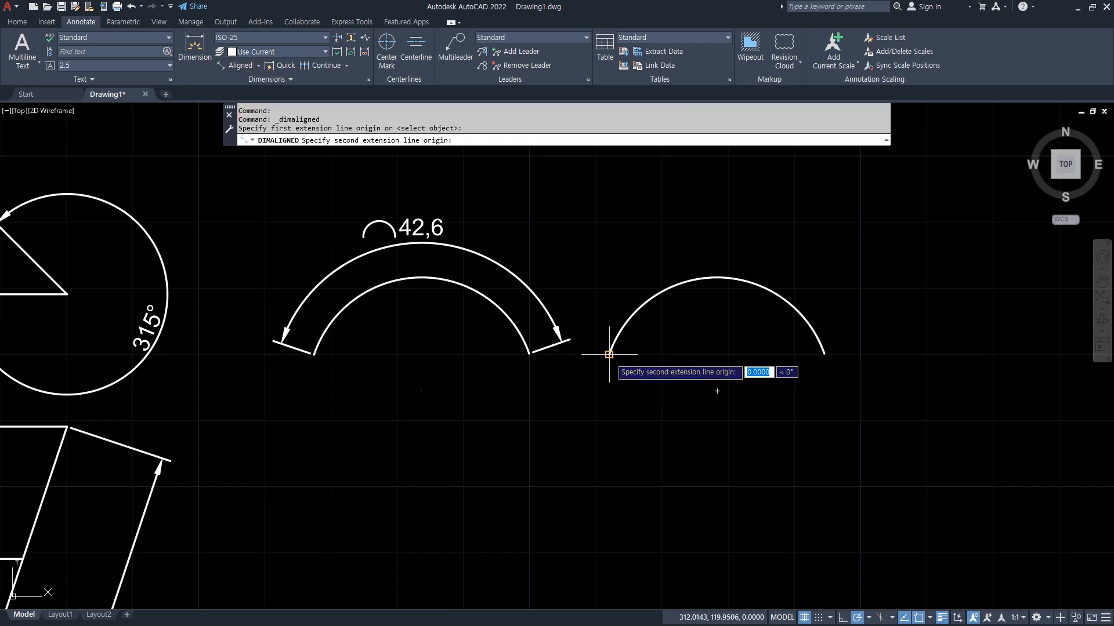
pyautogui.click(824, 355)
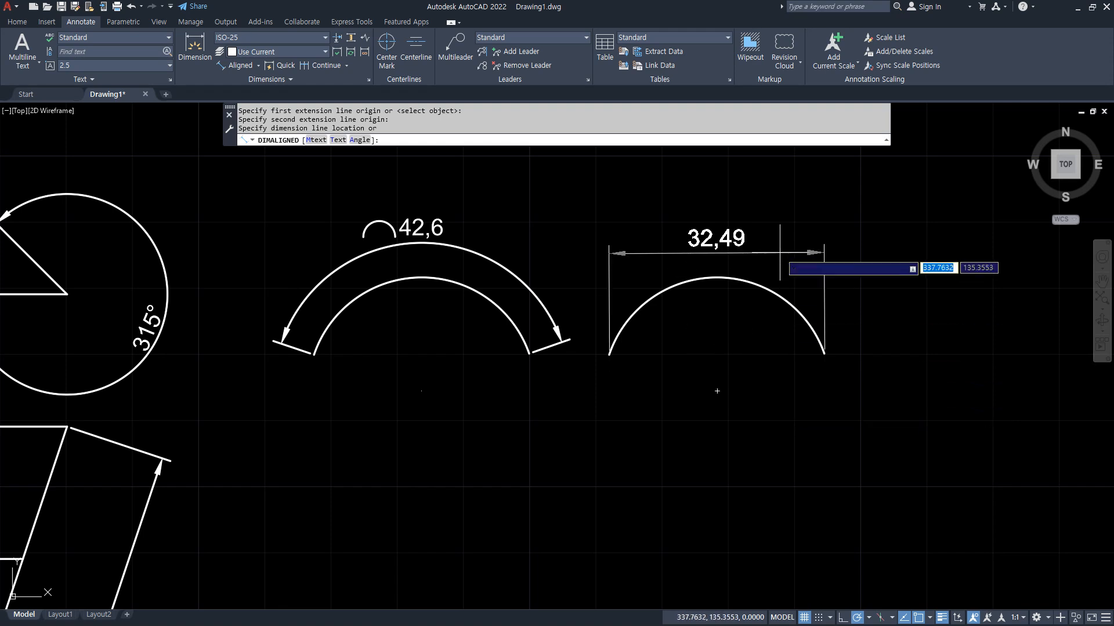
pyautogui.click(774, 250)
# Draw another three-point arc to the right of the dimensioned arcs, bulging toward the upper left.
pyautogui.moveTo(696, 353); pyautogui.dragTo(517, 344, button='middle')
pyautogui.write('a')
pyautogui.press('space')
pyautogui.click(883, 268)
pyautogui.click(777, 288)
pyautogui.click(730, 424)
# Copy the newest arc once horizontally to the right.
pyautogui.moveTo(788, 378); pyautogui.dragTo(641, 398, button='middle')
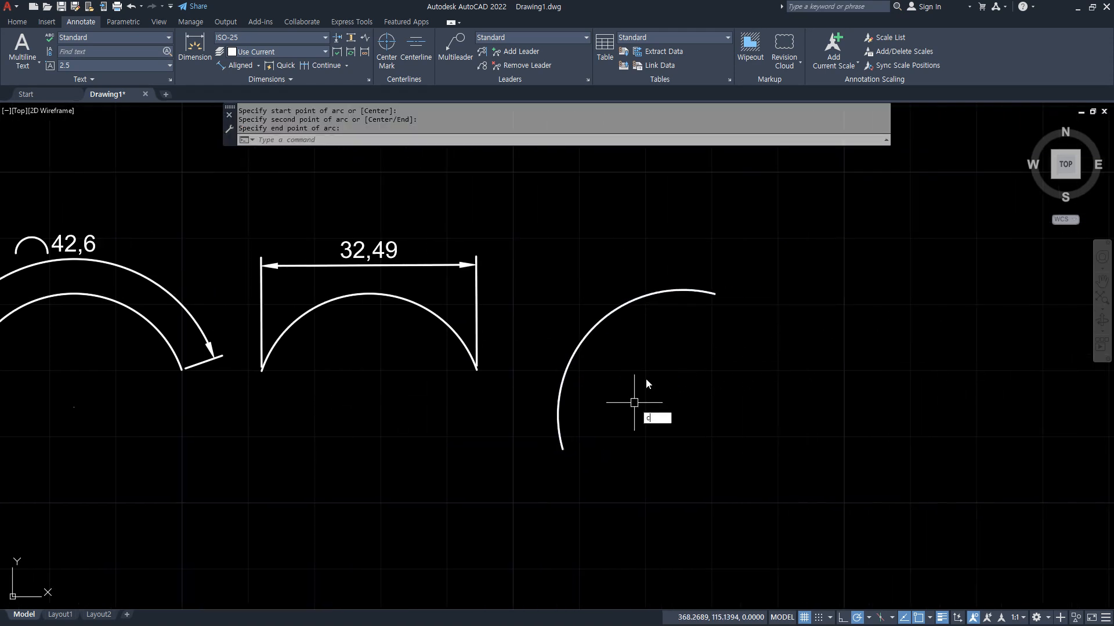
pyautogui.write('cp')
pyautogui.press('space')
pyautogui.click(661, 290)
pyautogui.press('space')
pyautogui.click(702, 381)
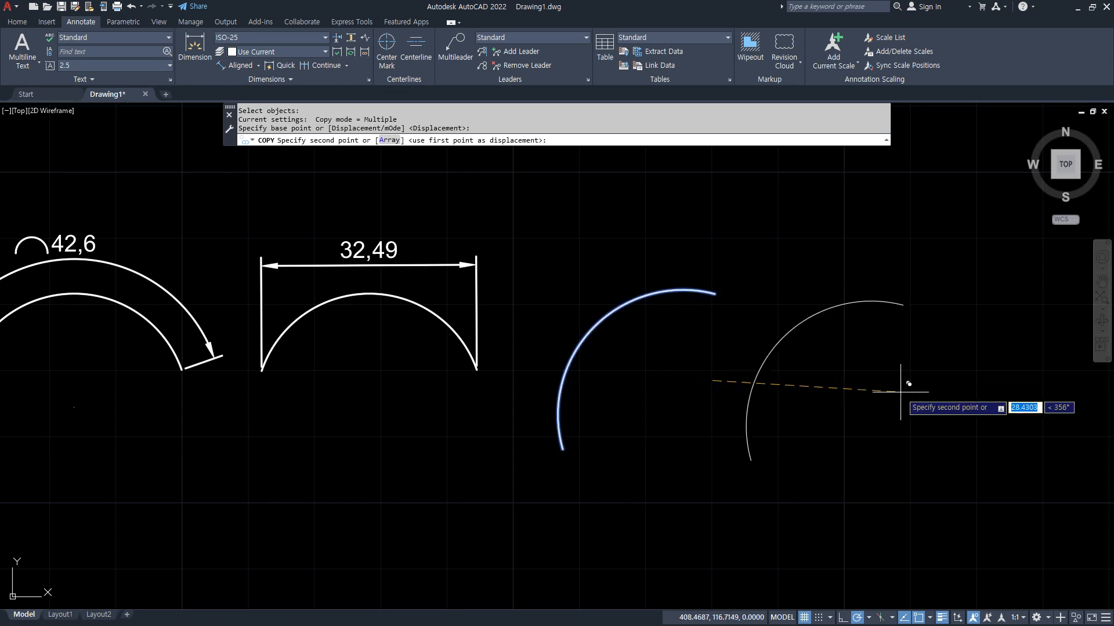
pyautogui.press('Escape')
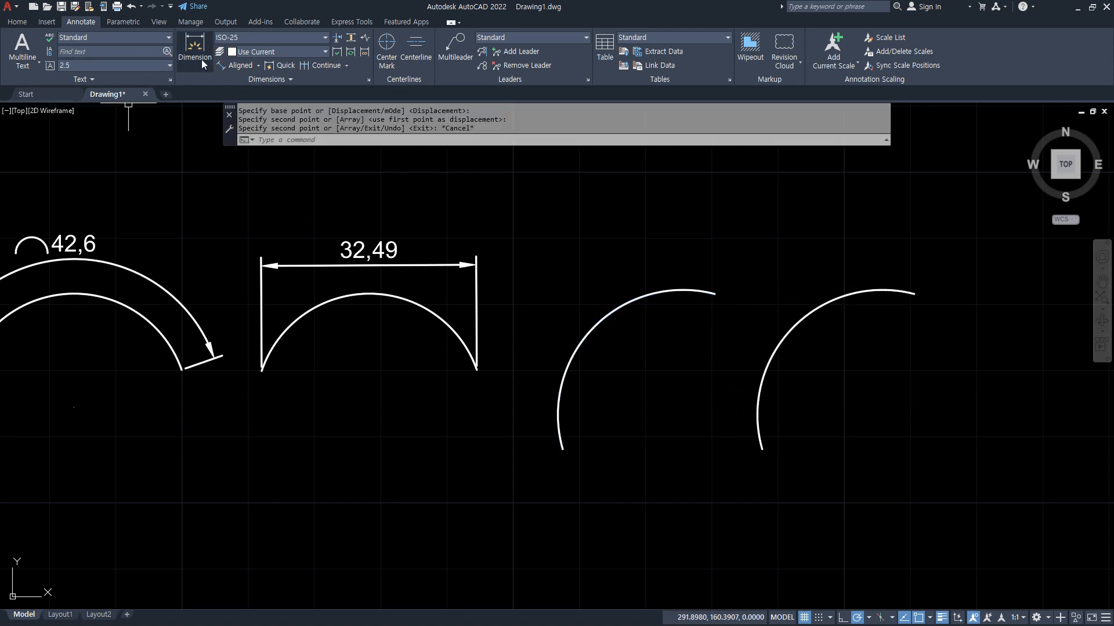
# Add an arc length dimension to the original tilted arc, placing it outside the curve on the upper-left side.
pyautogui.click(258, 66)
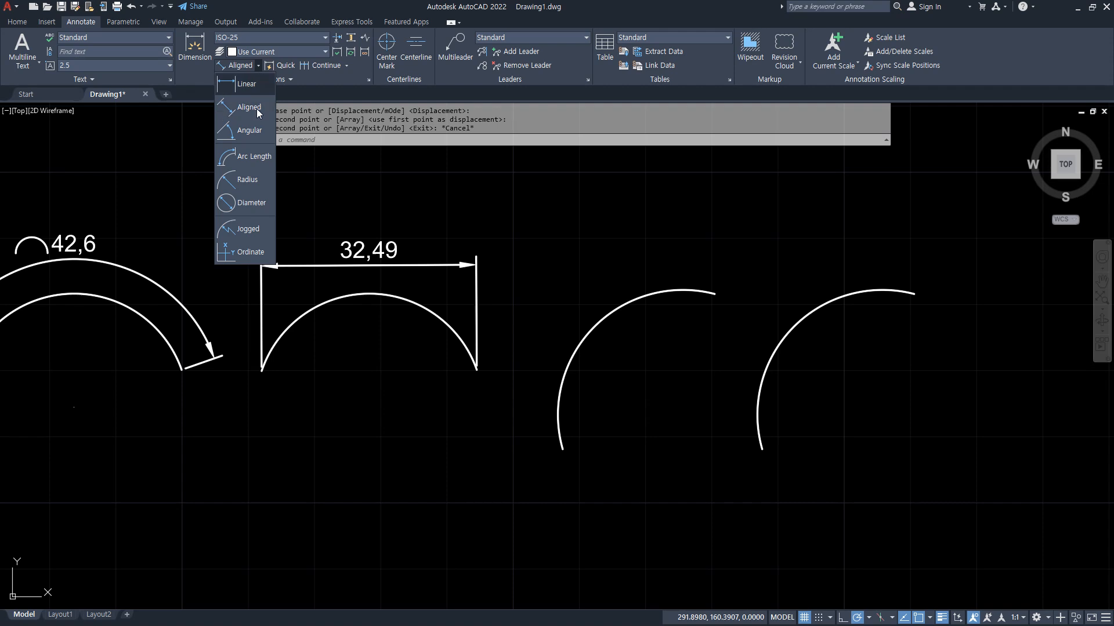
pyautogui.click(249, 163)
pyautogui.click(576, 340)
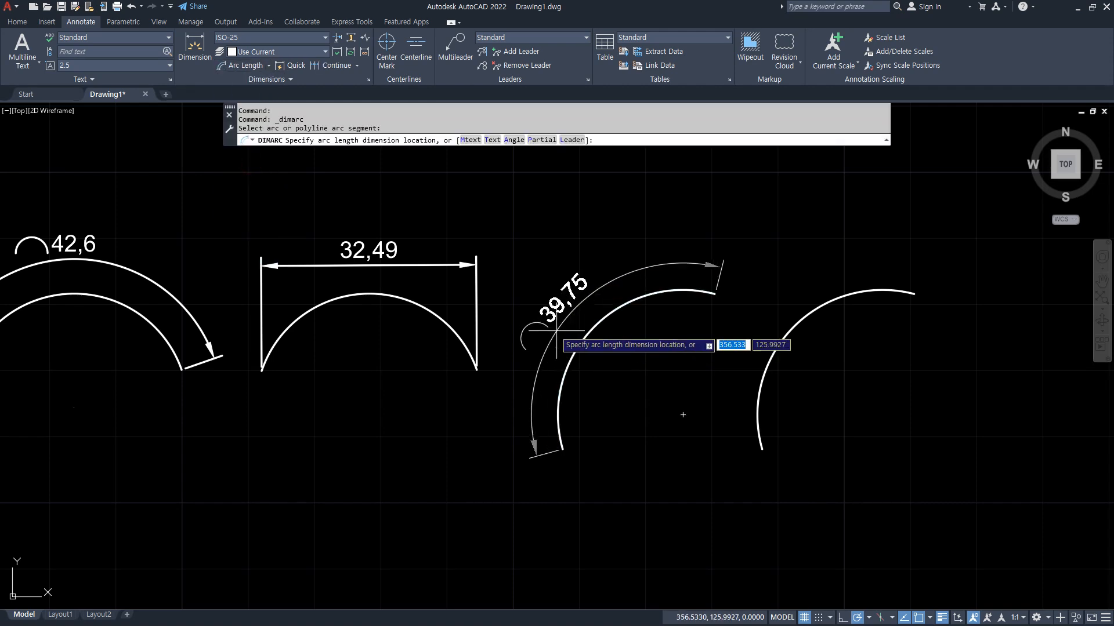
pyautogui.click(518, 348)
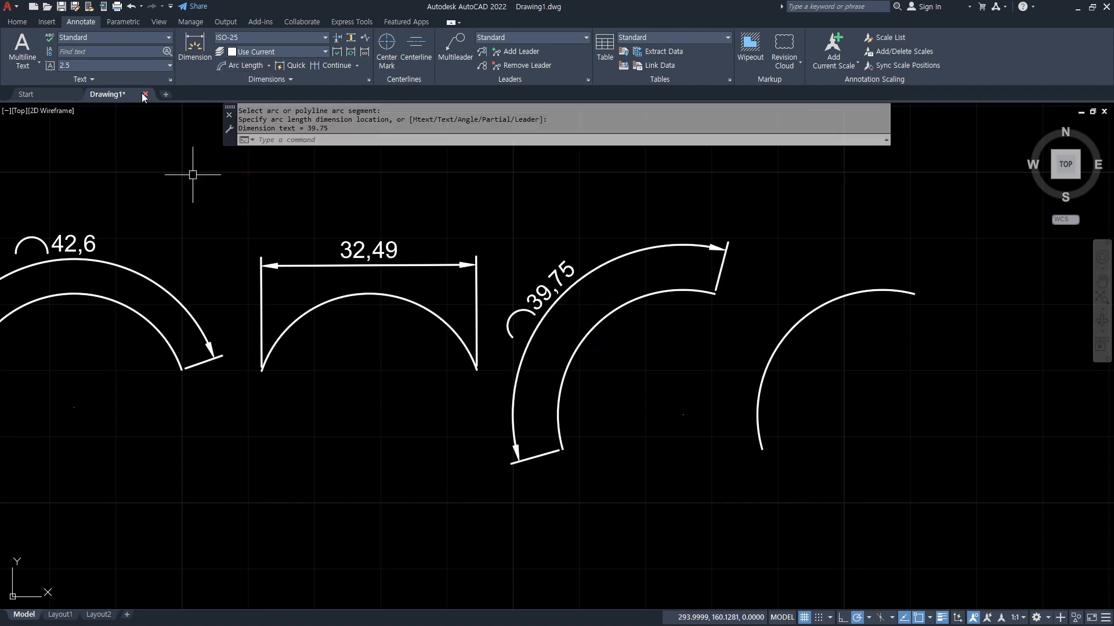
# Add an aligned dimension between the endpoints of the copied tilted arc, placing it on the upper-left side.
pyautogui.click(269, 67)
pyautogui.click(250, 107)
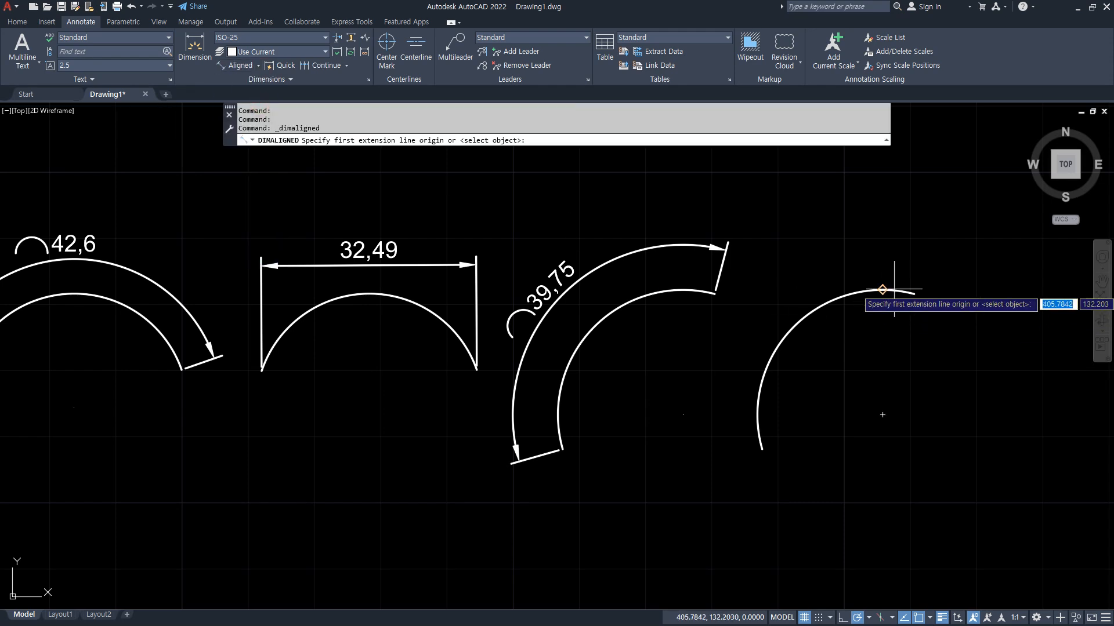
pyautogui.click(914, 293)
pyautogui.click(763, 445)
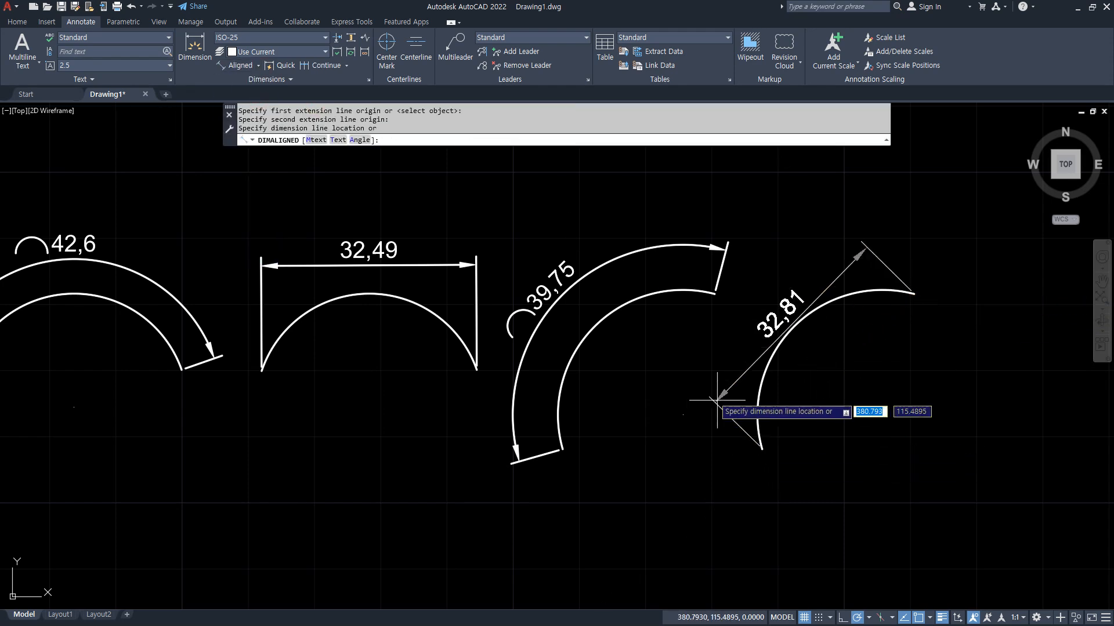
pyautogui.click(701, 385)
# Draw a circle of radius 30 in the empty area below the dimensioned arcs.
pyautogui.scroll(-2, 381, 470)
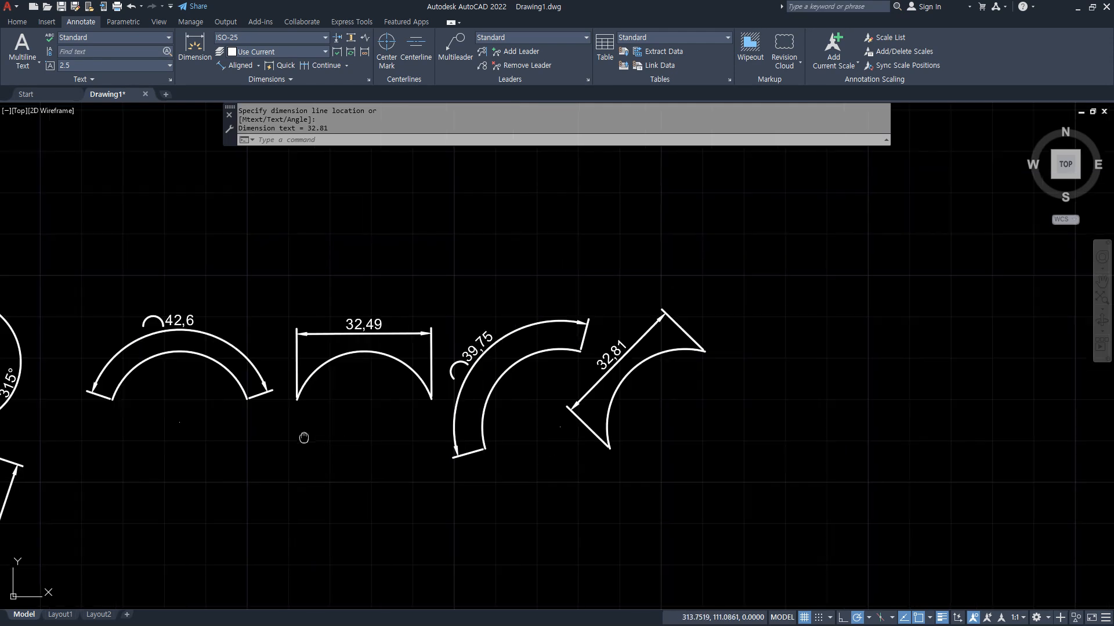
pyautogui.moveTo(174, 433); pyautogui.dragTo(302, 418, button='middle')
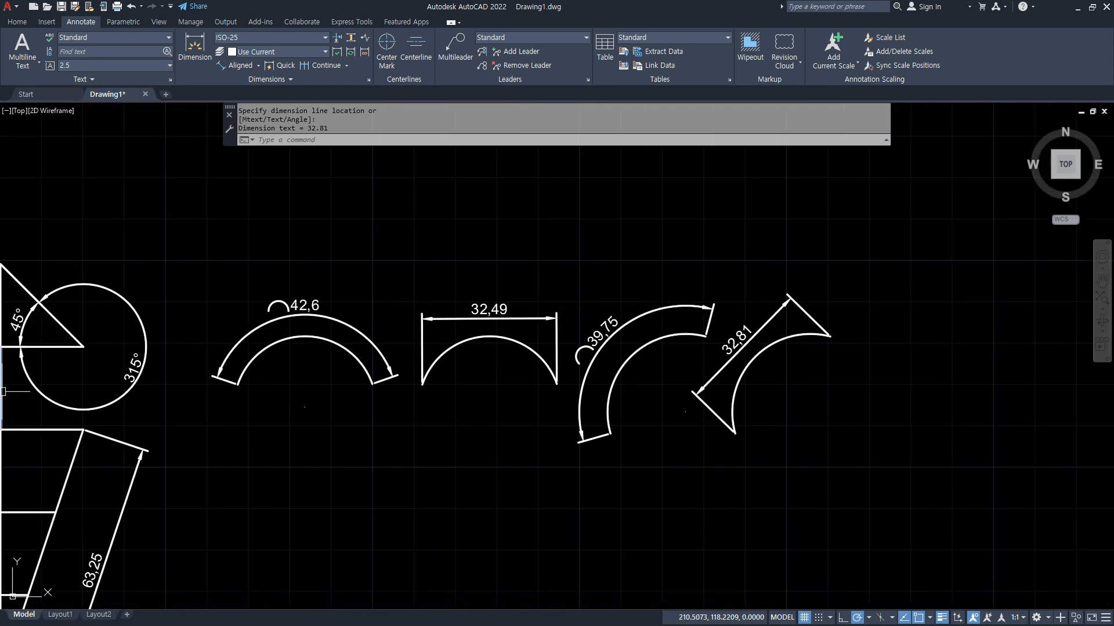
pyautogui.moveTo(3, 391); pyautogui.dragTo(82, 244, button='middle')
pyautogui.write('c')
pyautogui.press('Return')
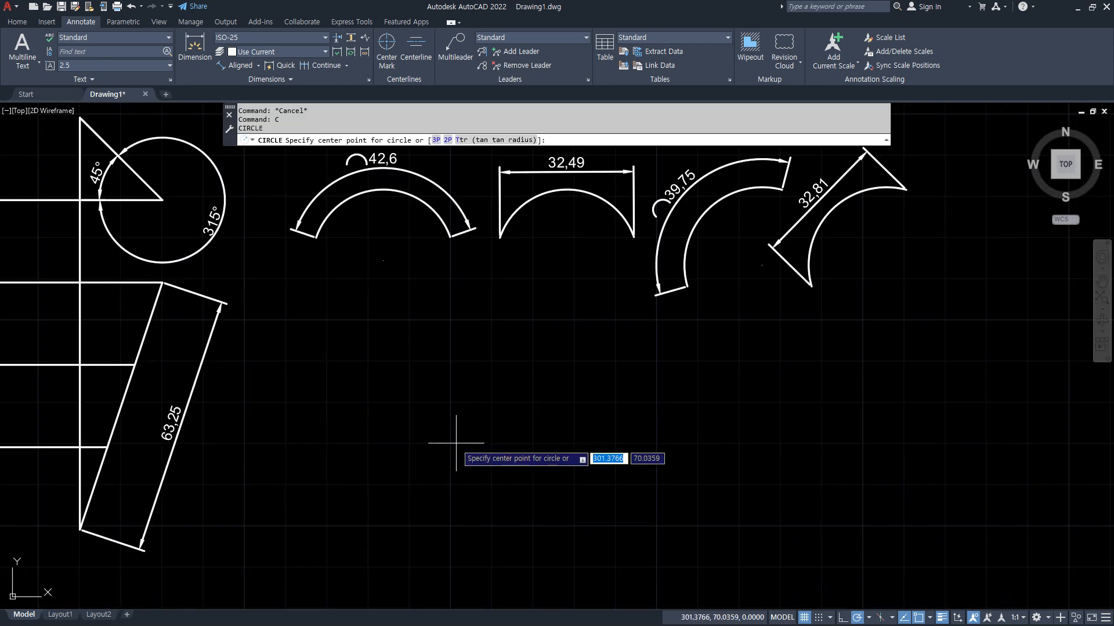
pyautogui.click(452, 444)
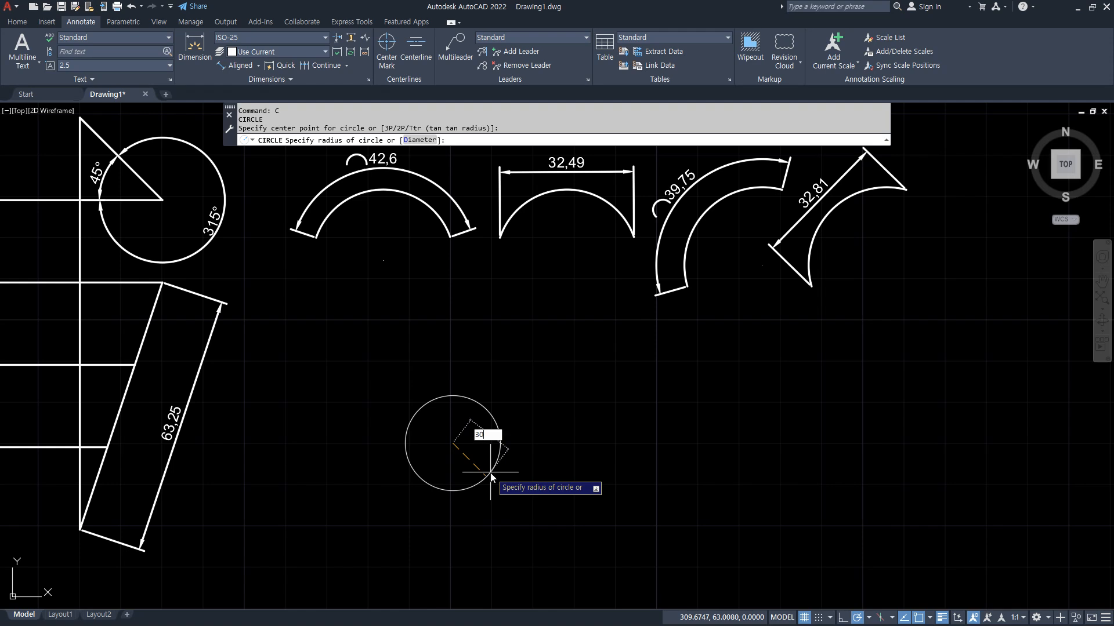
pyautogui.write('30')
pyautogui.press('Return')
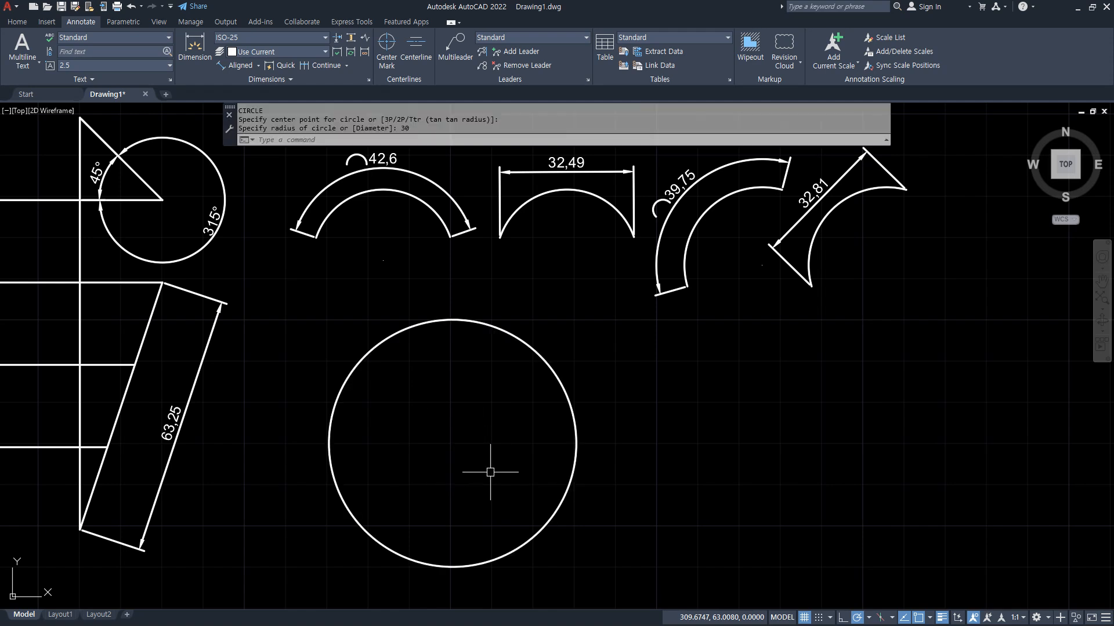
# Draw two more circles of radius 30 in a row to the right of the first circle.
pyautogui.moveTo(610, 437); pyautogui.dragTo(522, 437, button='middle')
pyautogui.write('c')
pyautogui.press('Return')
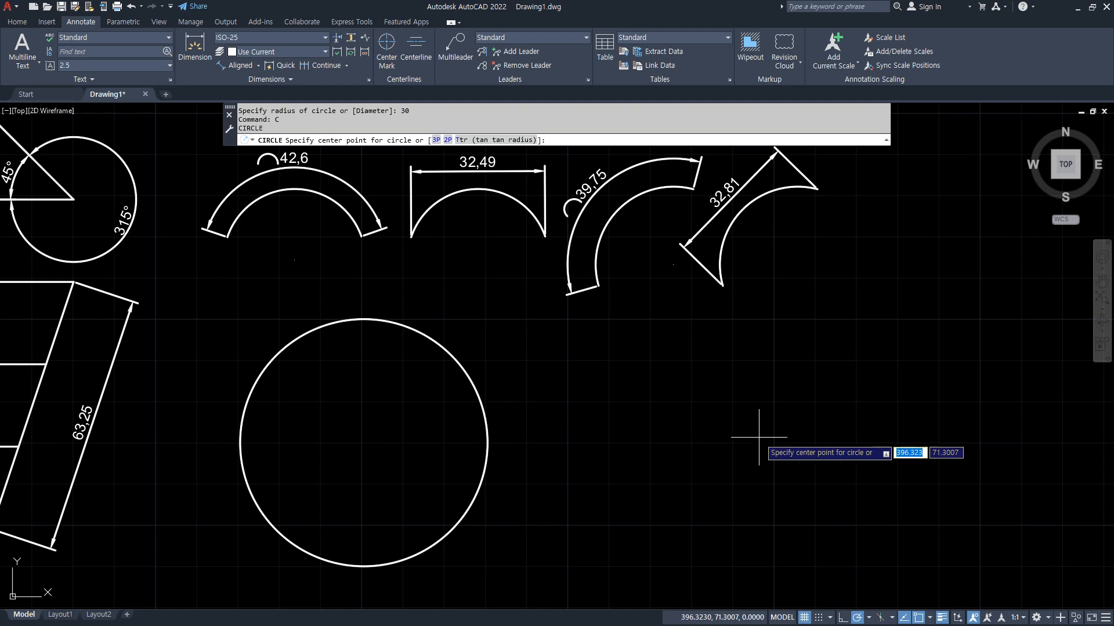
pyautogui.click(760, 444)
pyautogui.press('Return')
pyautogui.moveTo(947, 466); pyautogui.dragTo(790, 467, button='middle')
pyautogui.press('Return')
pyautogui.click(969, 442)
pyautogui.press('Return')
# Add a radius dimension to the left circle's upper-right edge, placing the text inside the circle.
pyautogui.scroll(-3, 905, 458)
pyautogui.moveTo(858, 460)
pyautogui.mouseDown(button='middle')
pyautogui.moveTo(709, 440)
pyautogui.moveTo(790, 428)
pyautogui.mouseUp(button='middle')
pyautogui.scroll(3, 710, 440)
pyautogui.click(258, 65)
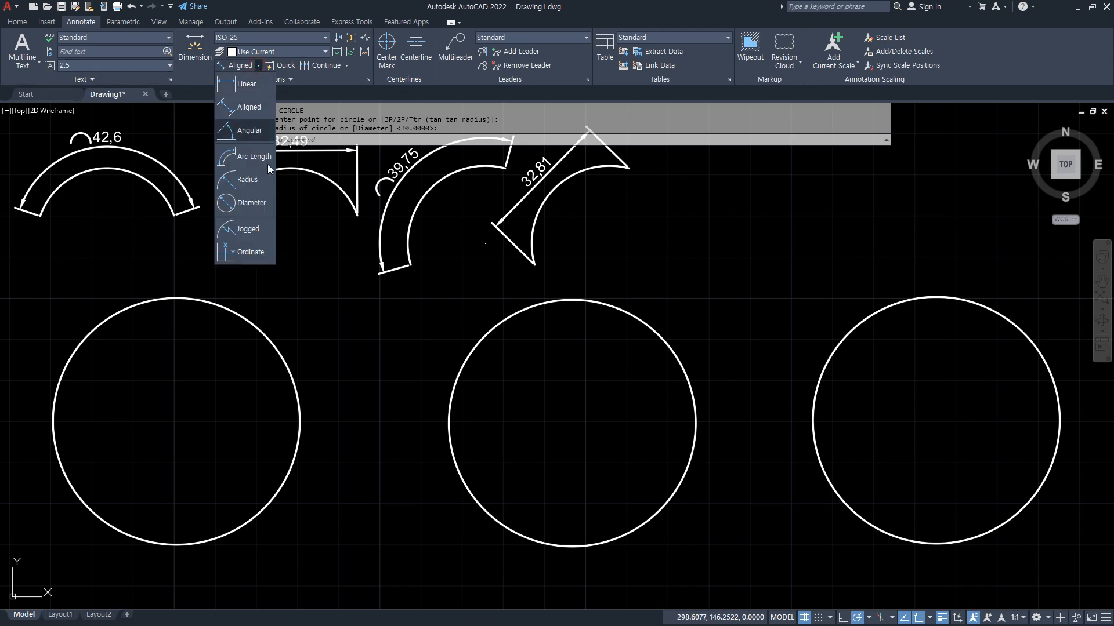
pyautogui.click(259, 186)
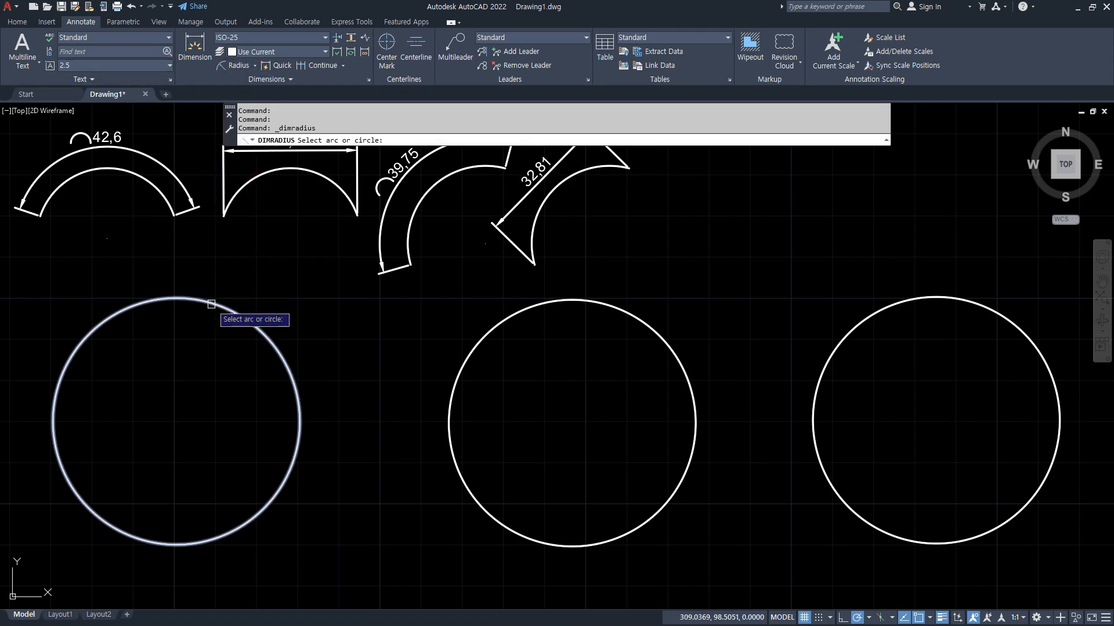
pyautogui.click(218, 311)
pyautogui.click(232, 336)
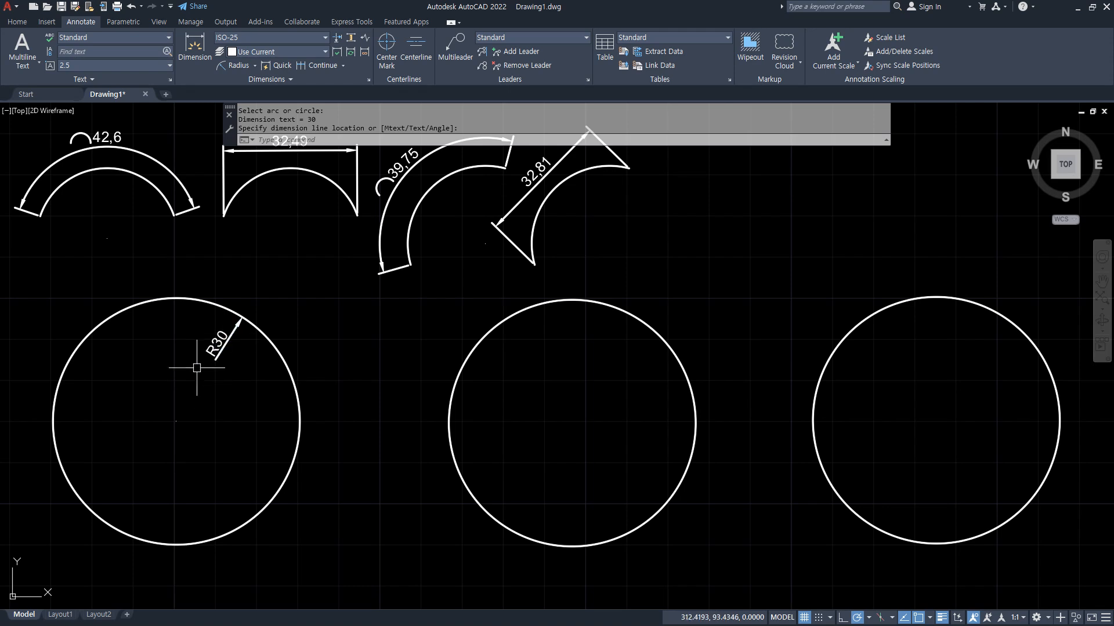
# Add a radius dimension to the left circle's upper-left edge, placing the text outside the circle.
pyautogui.click(235, 65)
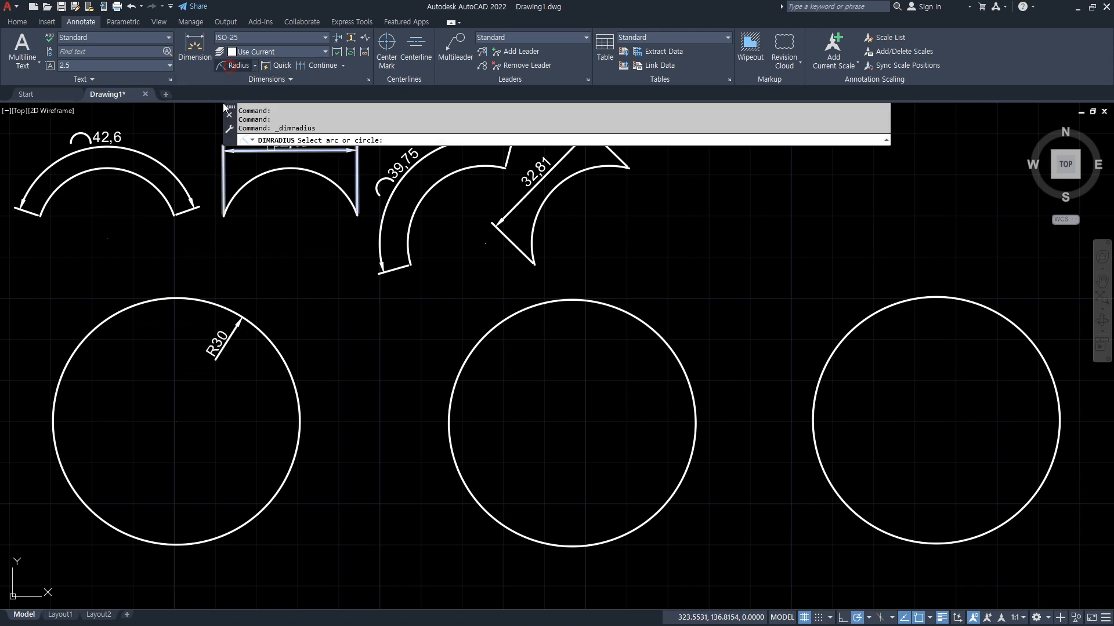
pyautogui.click(111, 317)
pyautogui.click(94, 303)
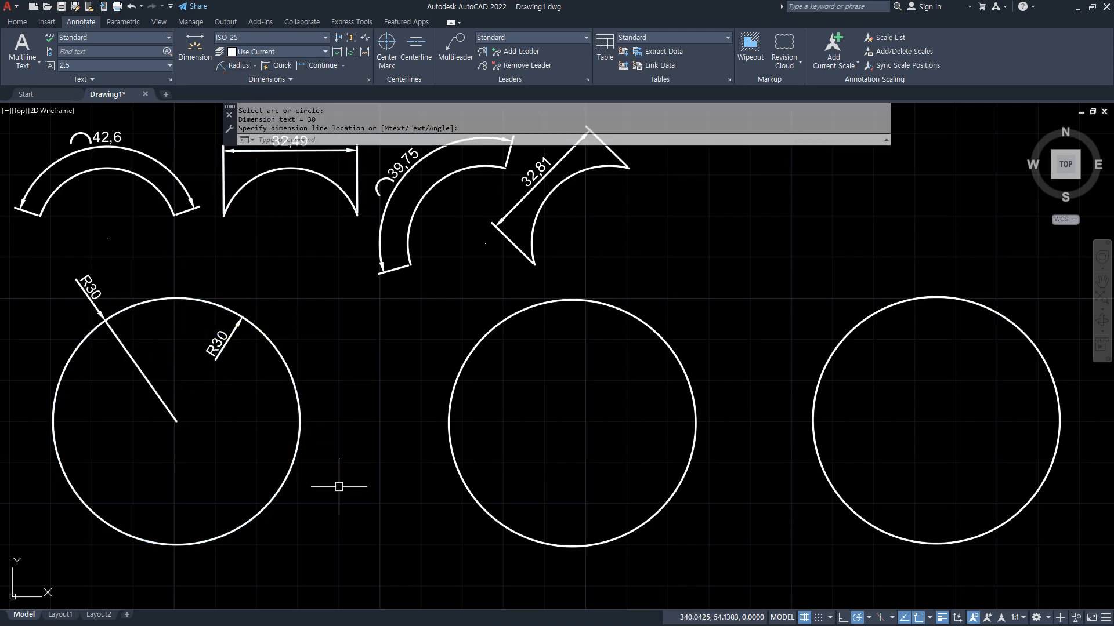
# Add a diameter dimension to the middle circle's upper-right edge, placing the text inside the circle.
pyautogui.click(254, 66)
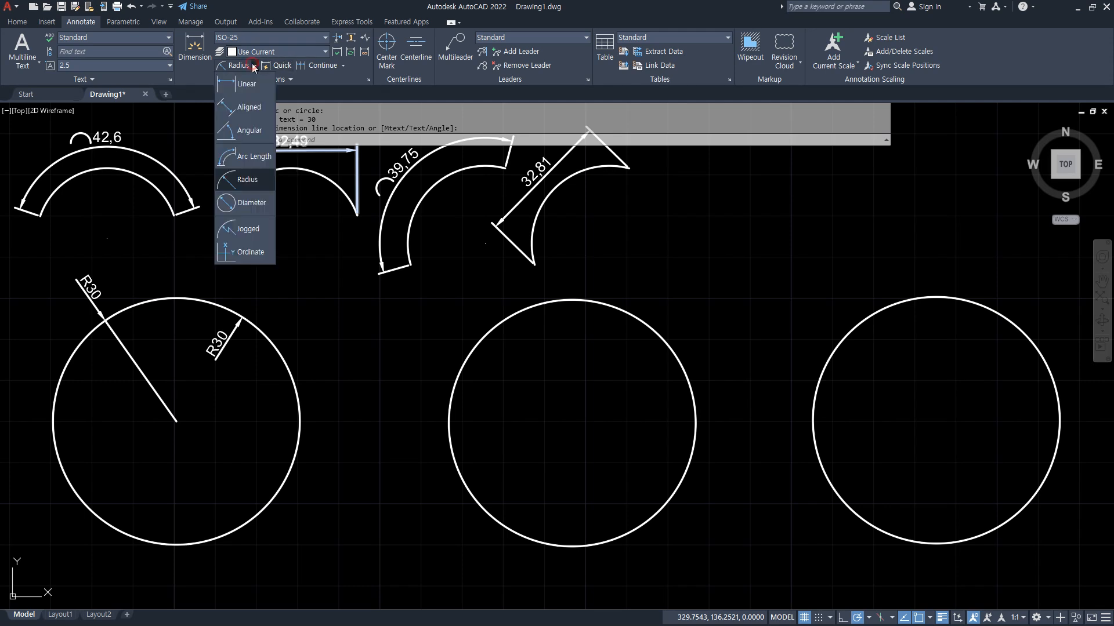
pyautogui.click(251, 202)
pyautogui.click(645, 329)
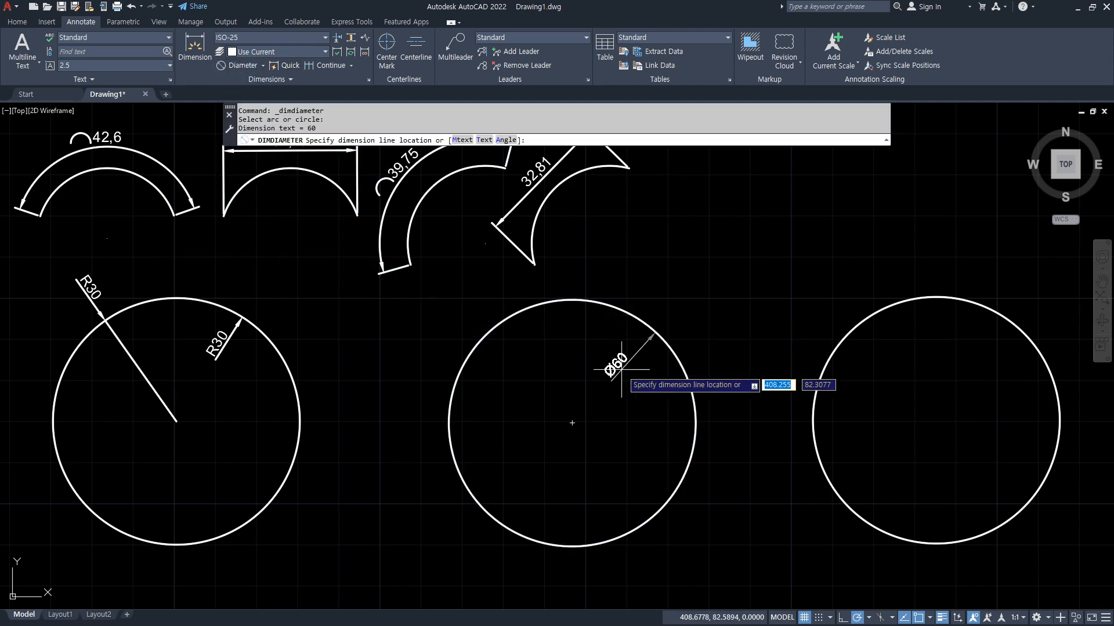
pyautogui.click(616, 371)
# Add a diameter dimension across the middle circle, placing the text outside its upper-left edge.
pyautogui.click(244, 67)
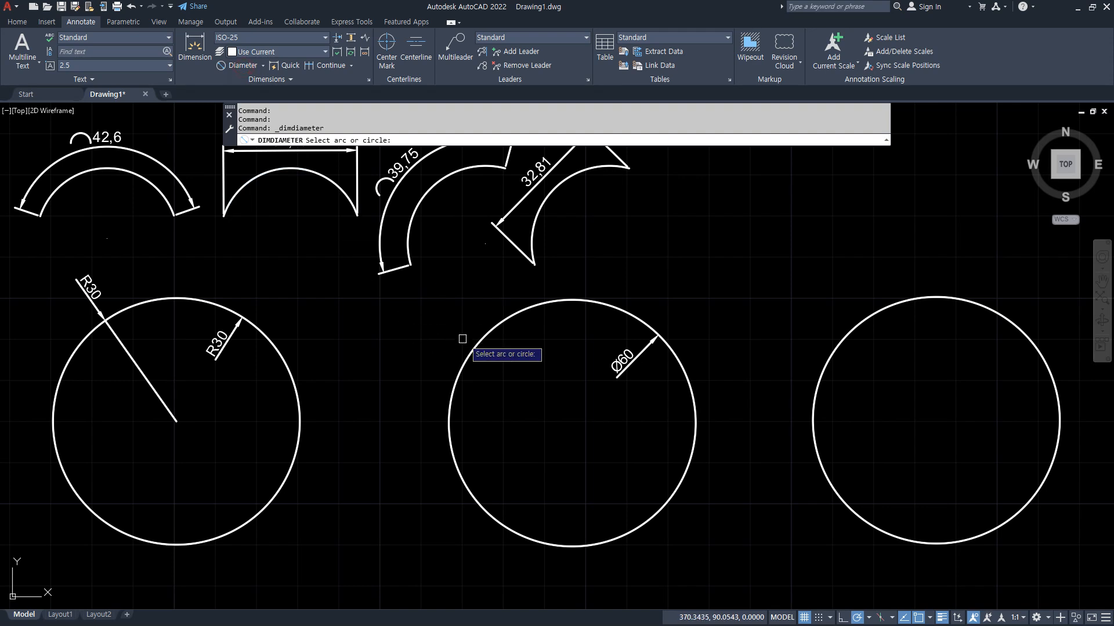
pyautogui.click(478, 343)
pyautogui.click(463, 308)
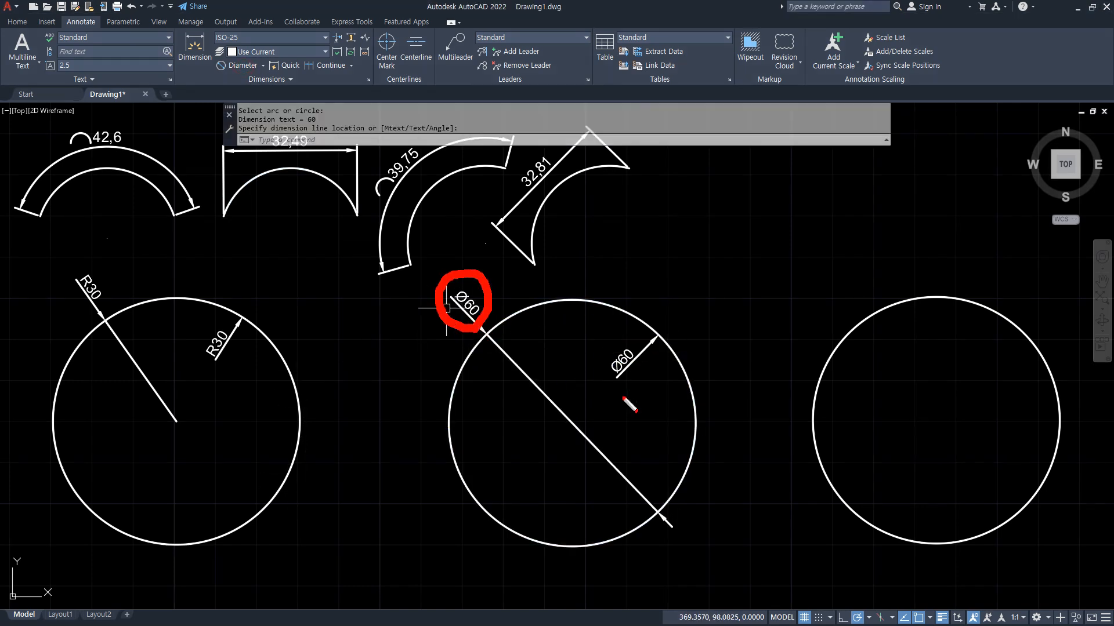
pyautogui.moveTo(620, 395); pyautogui.dragTo(591, 415)
pyautogui.press('e')
pyautogui.moveTo(487, 334)
pyautogui.mouseDown()
pyautogui.moveTo(650, 509)
pyautogui.moveTo(611, 527)
pyautogui.mouseUp()
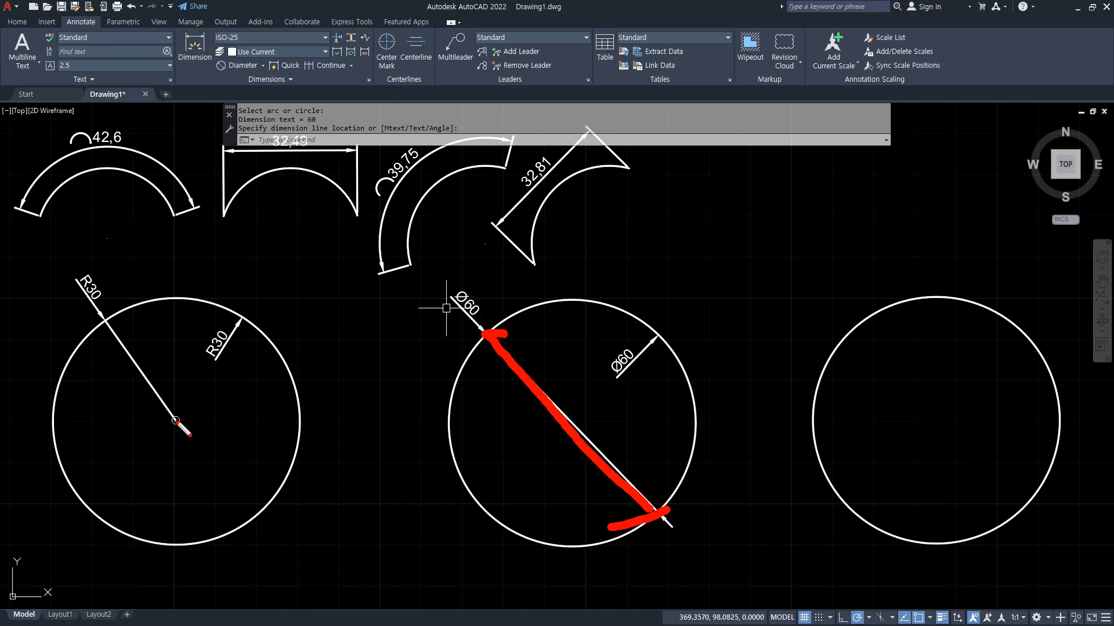
pyautogui.moveTo(108, 321); pyautogui.dragTo(179, 422)
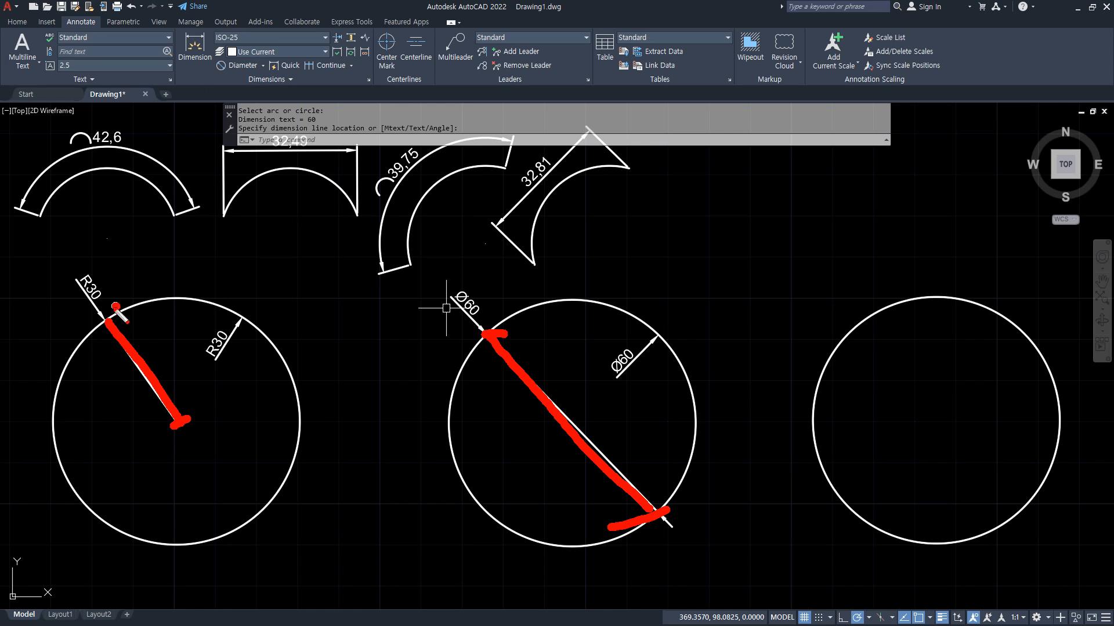
pyautogui.press('Escape')
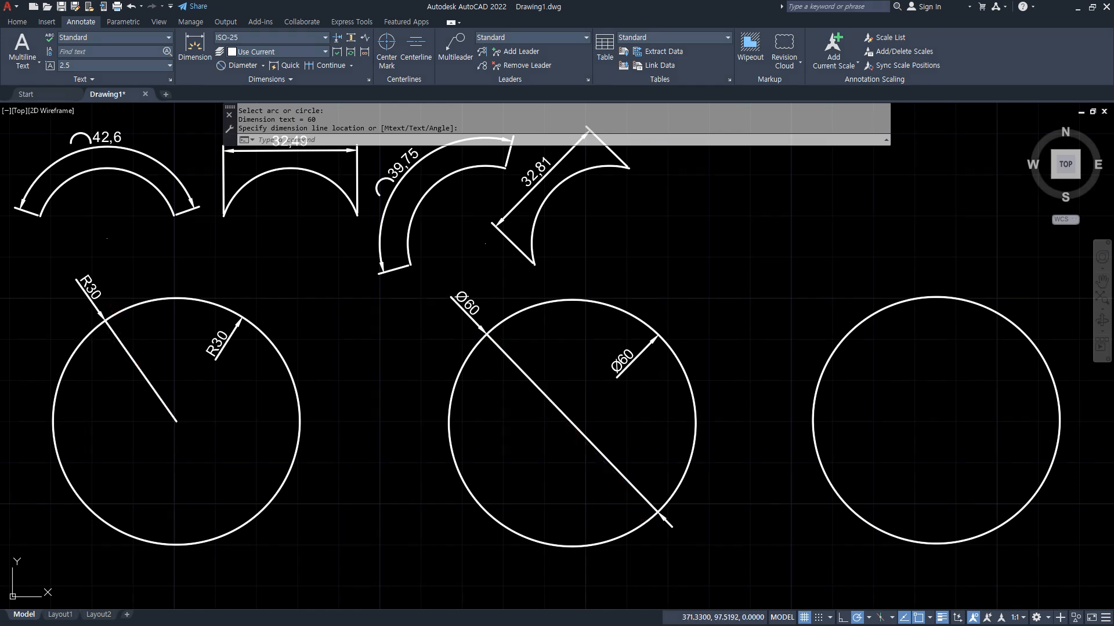
pyautogui.doubleClick(346, 353)
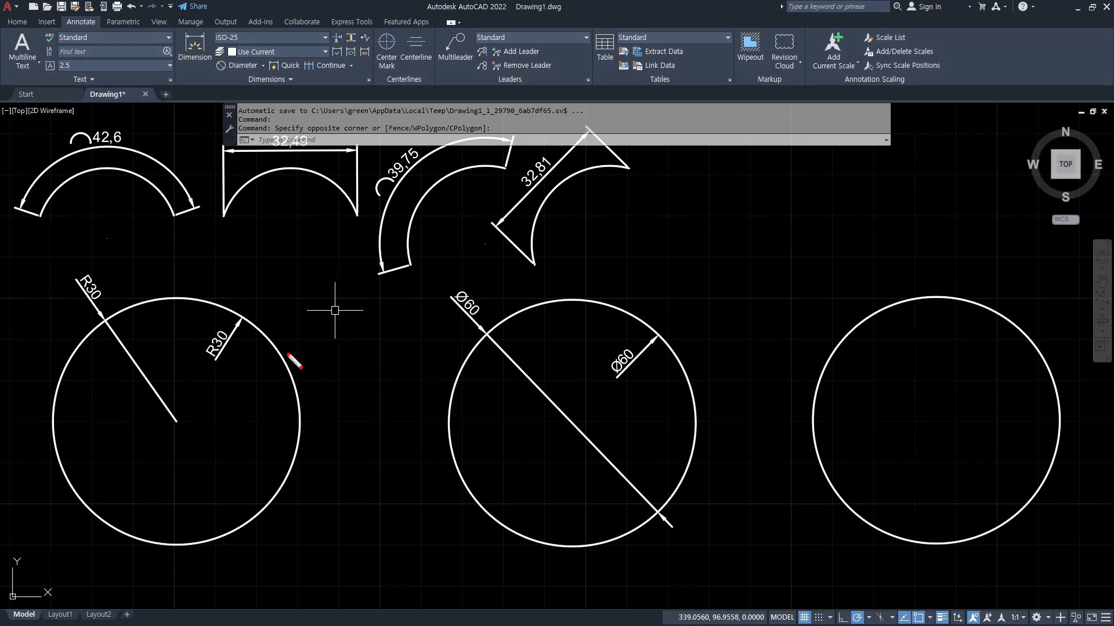
pyautogui.moveTo(151, 357); pyautogui.dragTo(166, 392)
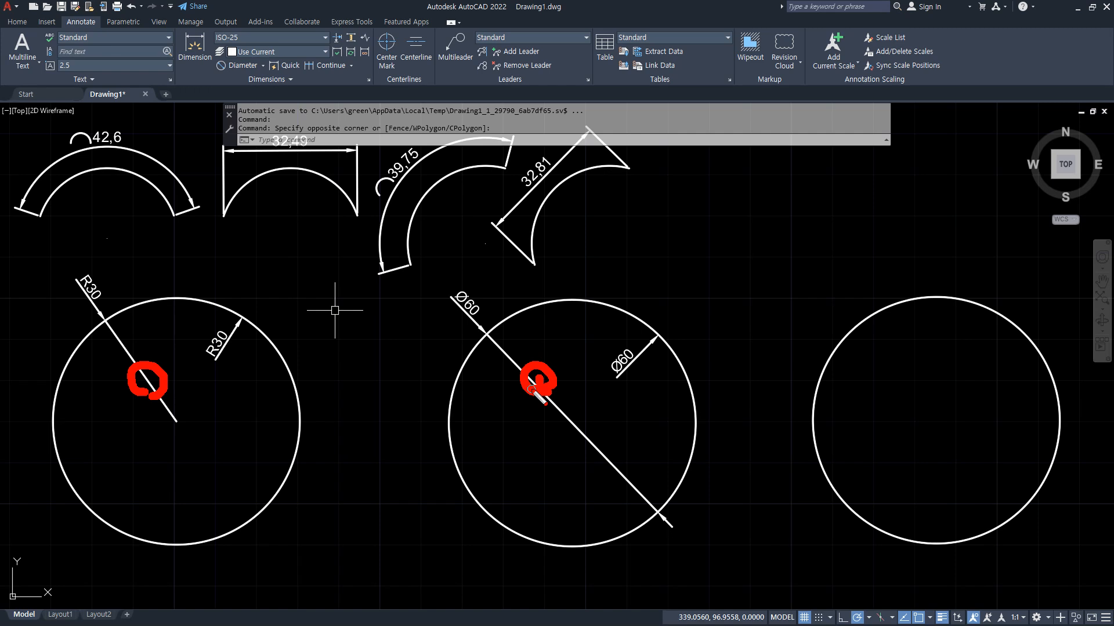
pyautogui.moveTo(249, 383)
pyautogui.mouseDown()
pyautogui.moveTo(215, 330)
pyautogui.moveTo(229, 374)
pyautogui.mouseUp()
pyautogui.moveTo(645, 387)
pyautogui.mouseDown()
pyautogui.moveTo(605, 350)
pyautogui.moveTo(638, 378)
pyautogui.mouseUp()
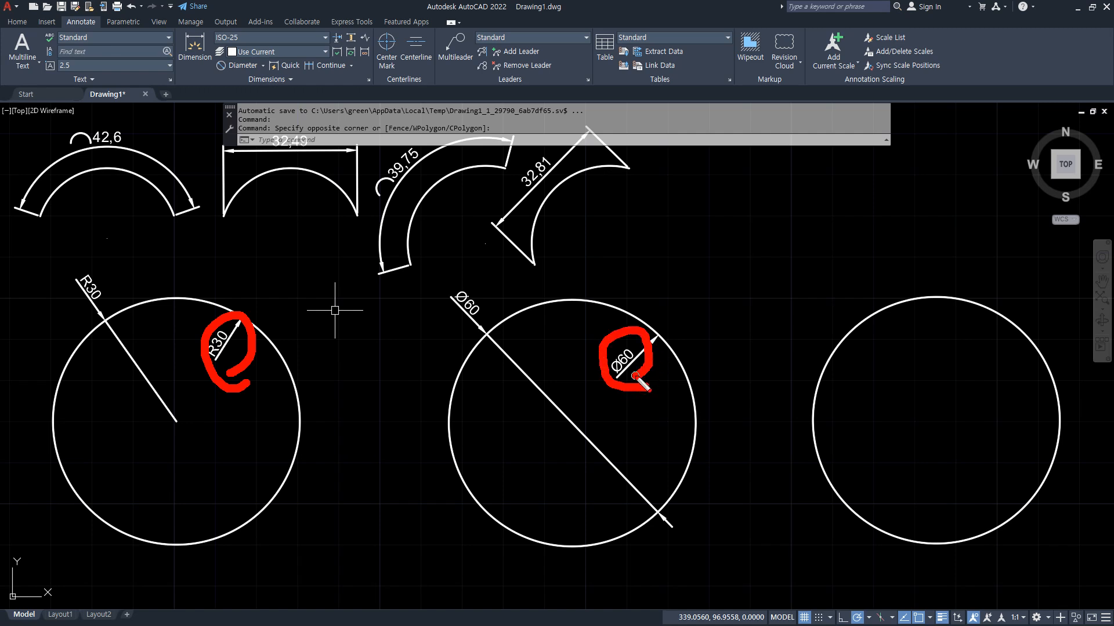
# Delete the diameter and radius dimensions whose text lies inside the middle and left circles.
pyautogui.click(630, 360)
pyautogui.click(220, 342)
pyautogui.press('Delete')
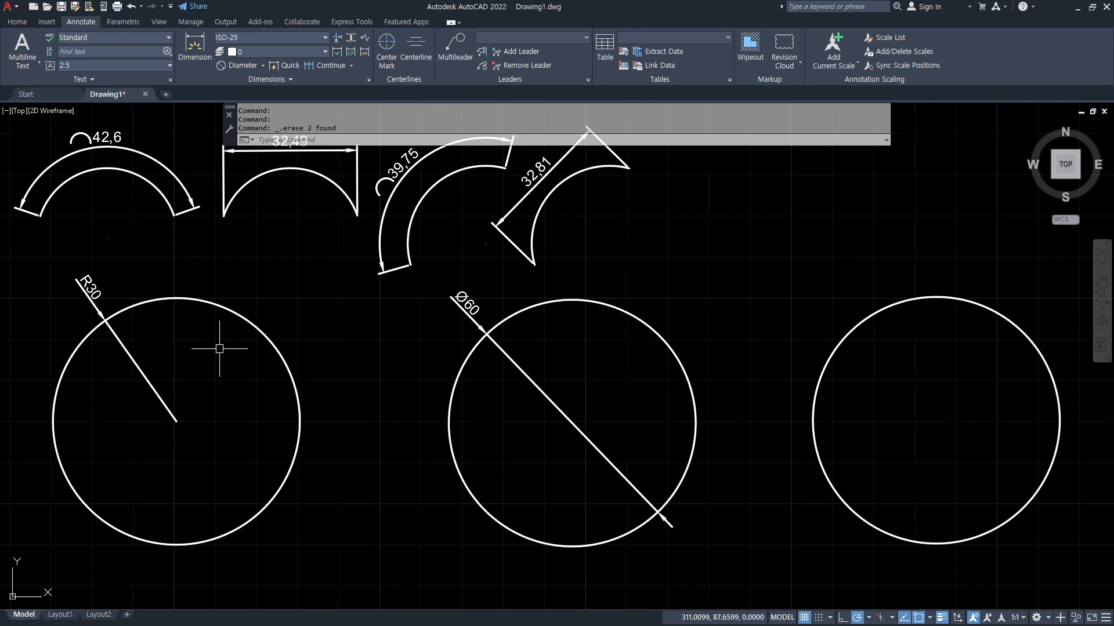
# Switch to the Notepad notes and add the line "Dimstyle (치수유형 D(" below the ATTDef entry.
pyautogui.hotkey('alt', 'Tab')
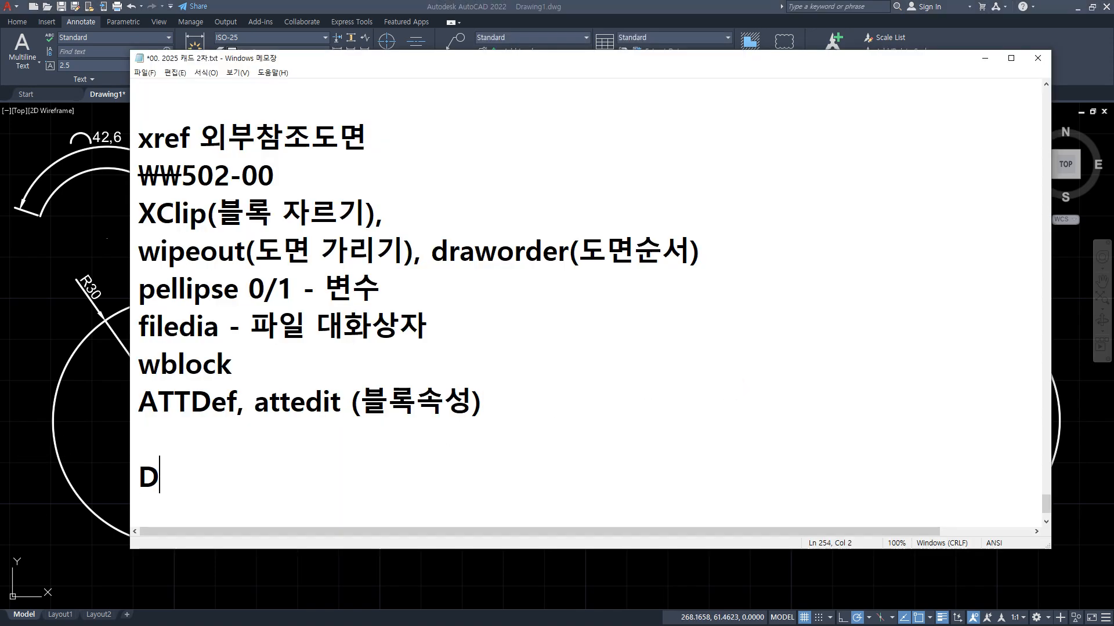
pyautogui.write('치수유혀ㅇ')
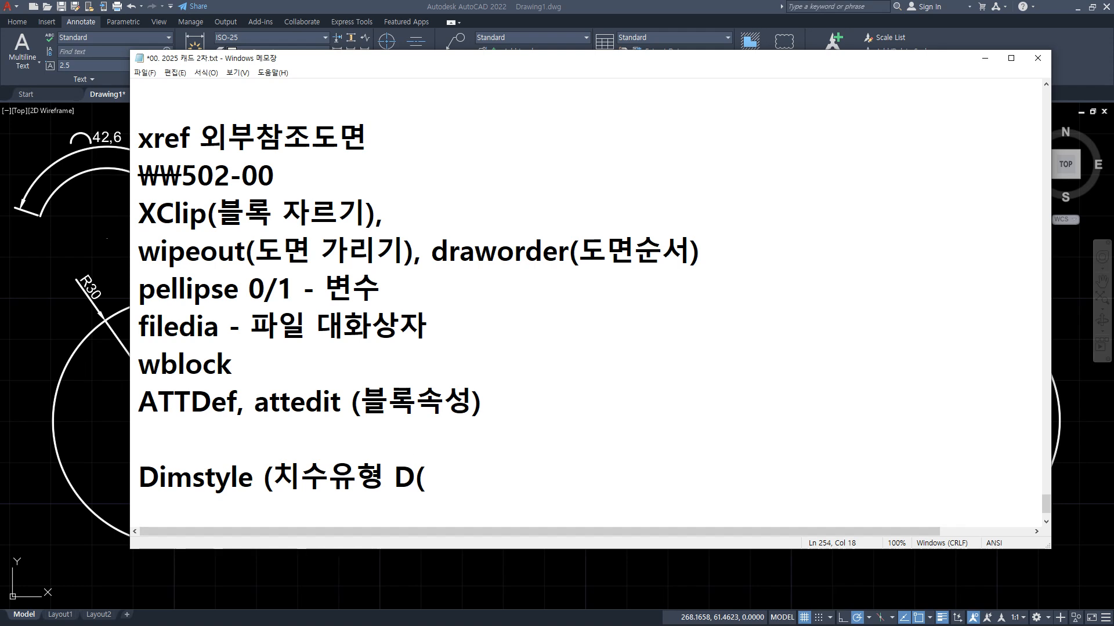
# Return to AutoCAD and open the ISO-25 dimension style for modification in the Dimension Style Manager.
pyautogui.click(668, 6)
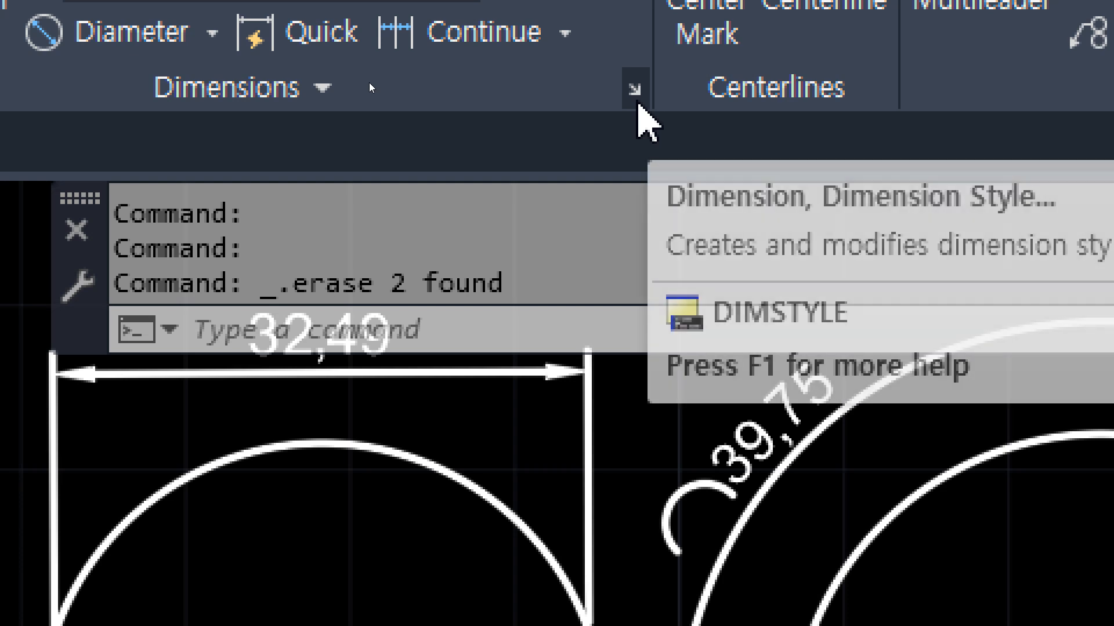
pyautogui.click(638, 102)
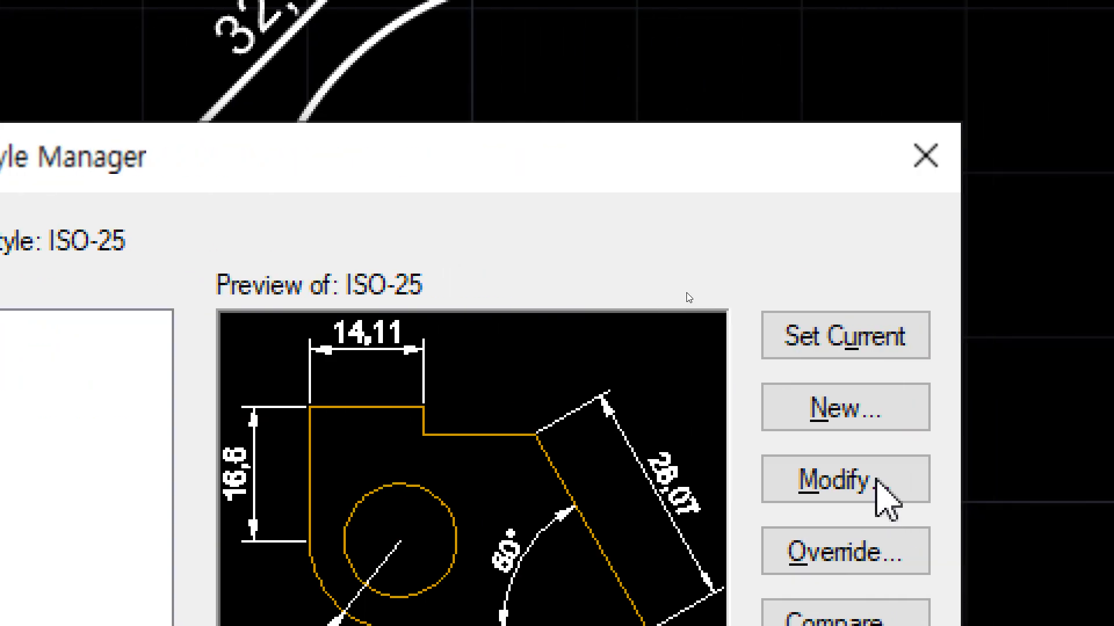
pyautogui.click(877, 480)
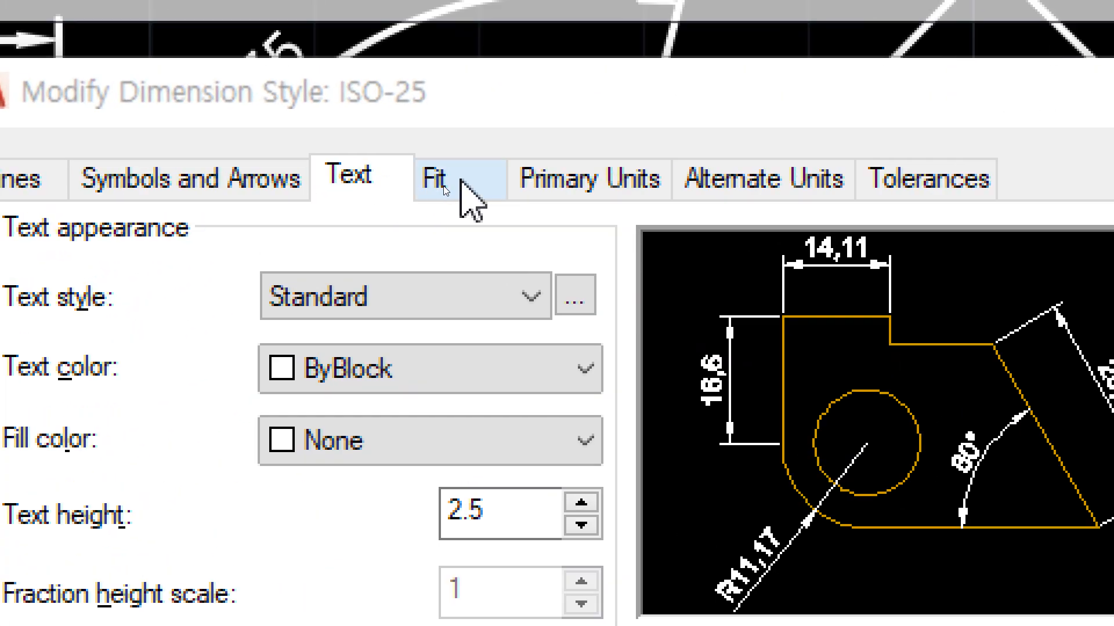
# Set the ISO-25 style's fit option to move arrows outside the extension lines first, apply it, and close the Dimension Style Manager.
pyautogui.click(413, 184)
pyautogui.click(438, 185)
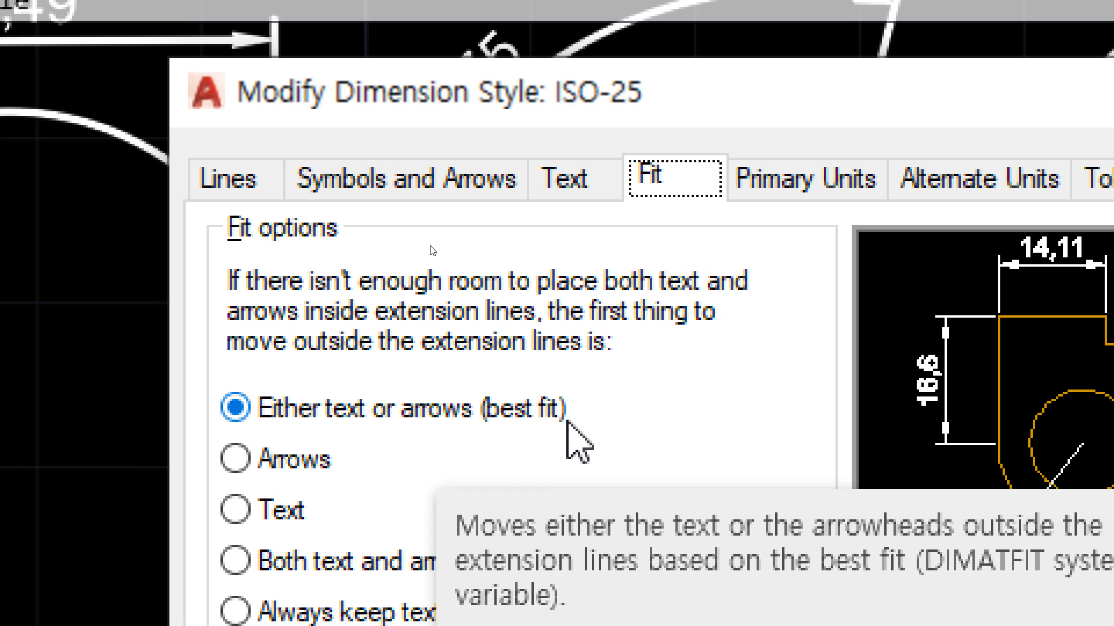
pyautogui.click(278, 462)
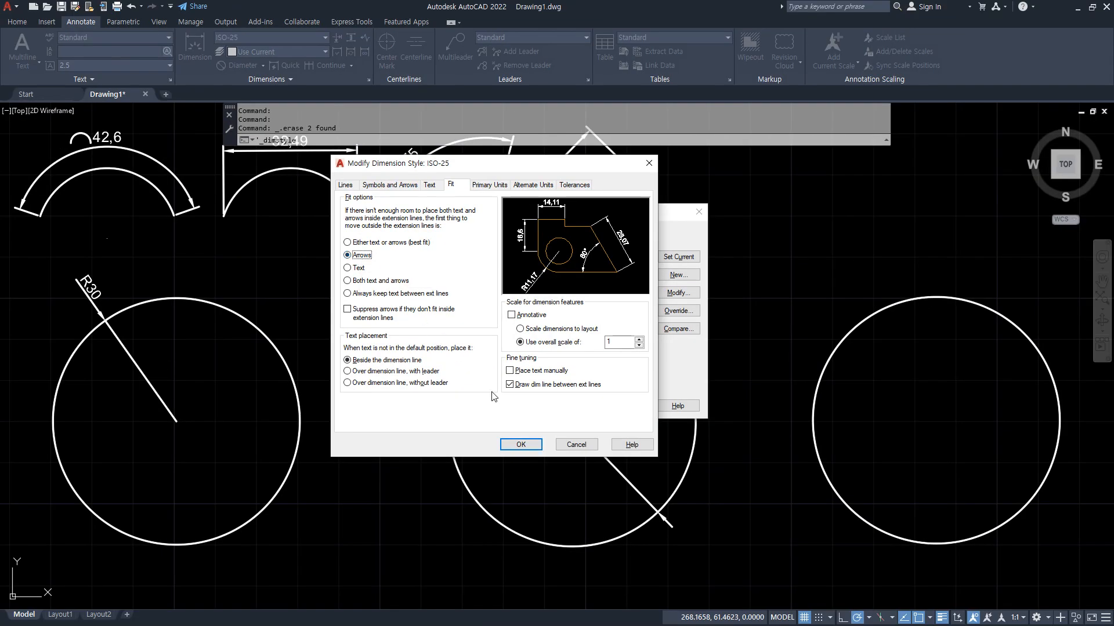
pyautogui.click(522, 445)
pyautogui.click(627, 406)
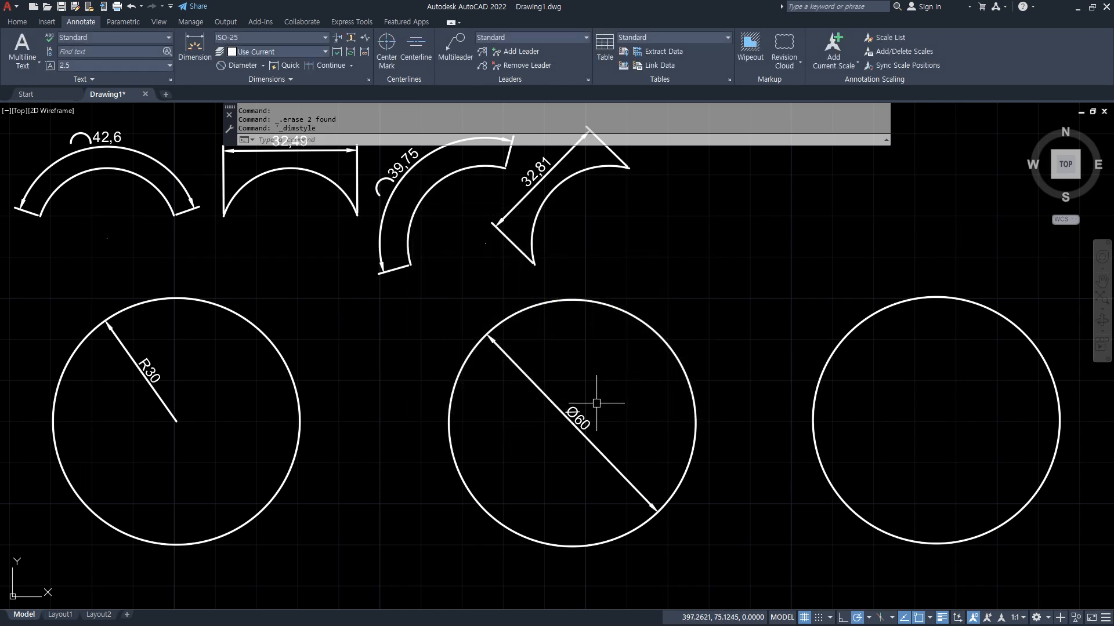
pyautogui.moveTo(164, 448)
pyautogui.mouseDown()
pyautogui.moveTo(102, 304)
pyautogui.moveTo(188, 449)
pyautogui.mouseUp()
pyautogui.moveTo(597, 472)
pyautogui.mouseDown()
pyautogui.moveTo(491, 419)
pyautogui.moveTo(606, 500)
pyautogui.mouseUp()
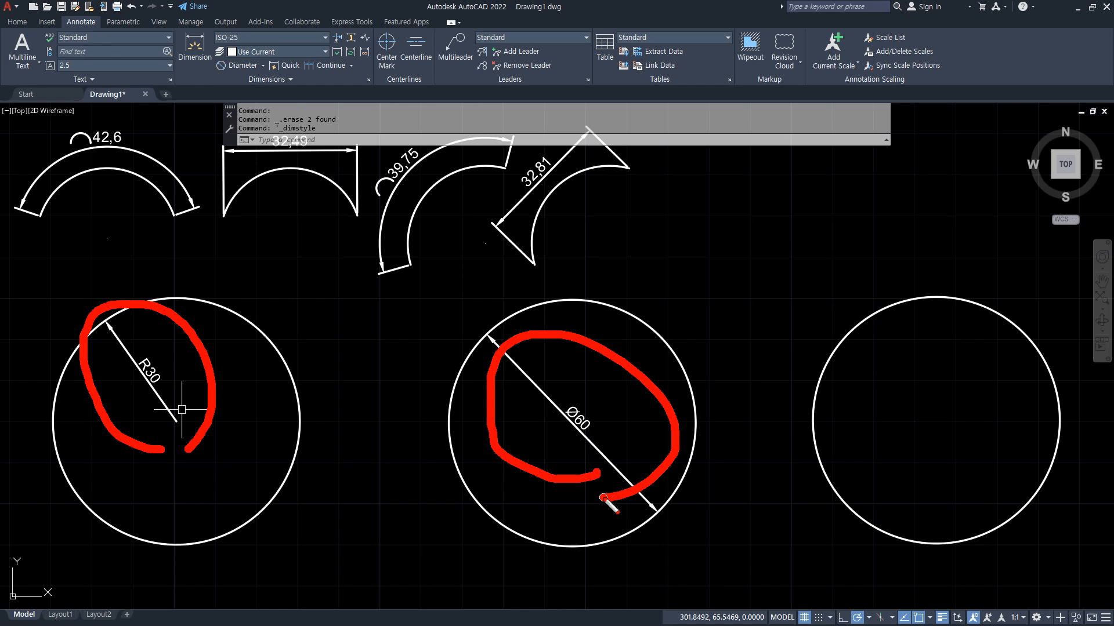
pyautogui.press('Escape')
pyautogui.hotkey('ctrl', '2')
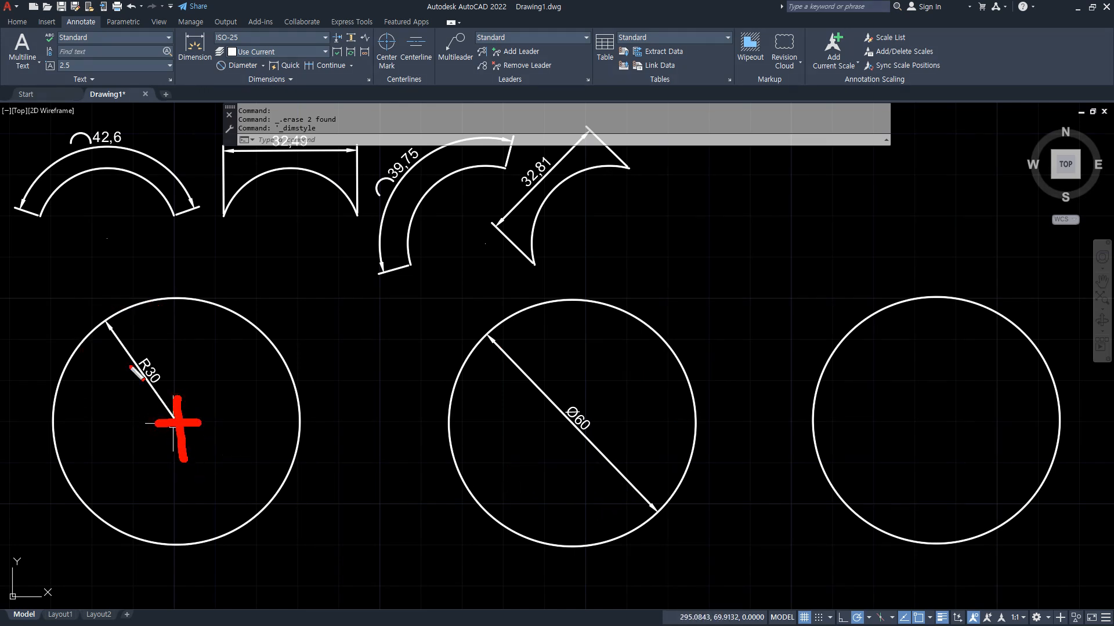
pyautogui.moveTo(121, 317); pyautogui.dragTo(86, 345)
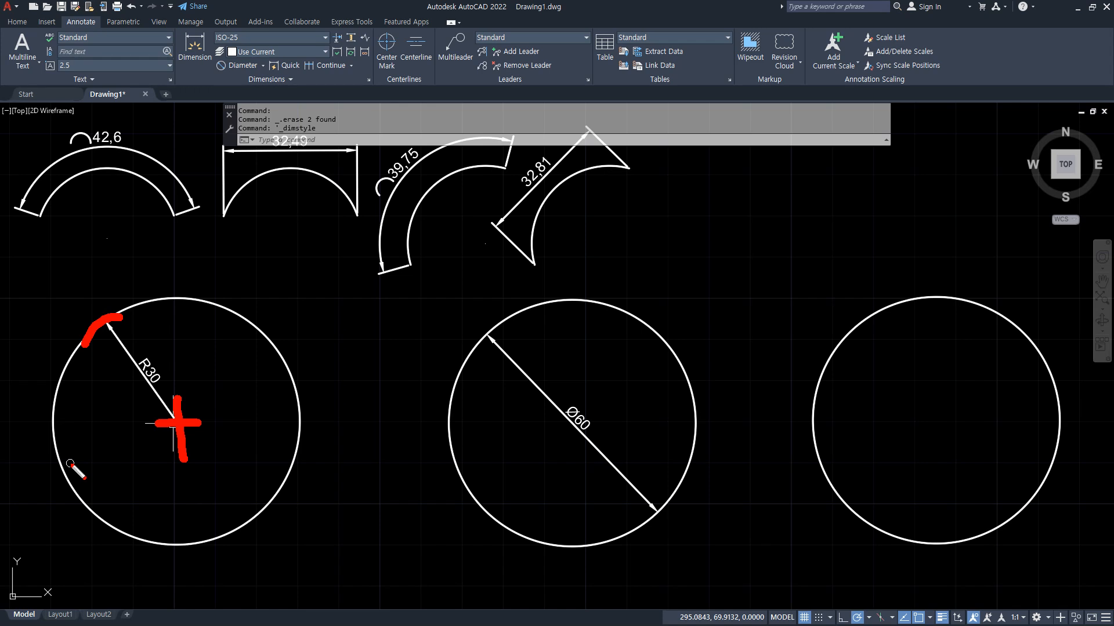
pyautogui.moveTo(484, 338); pyautogui.dragTo(647, 492)
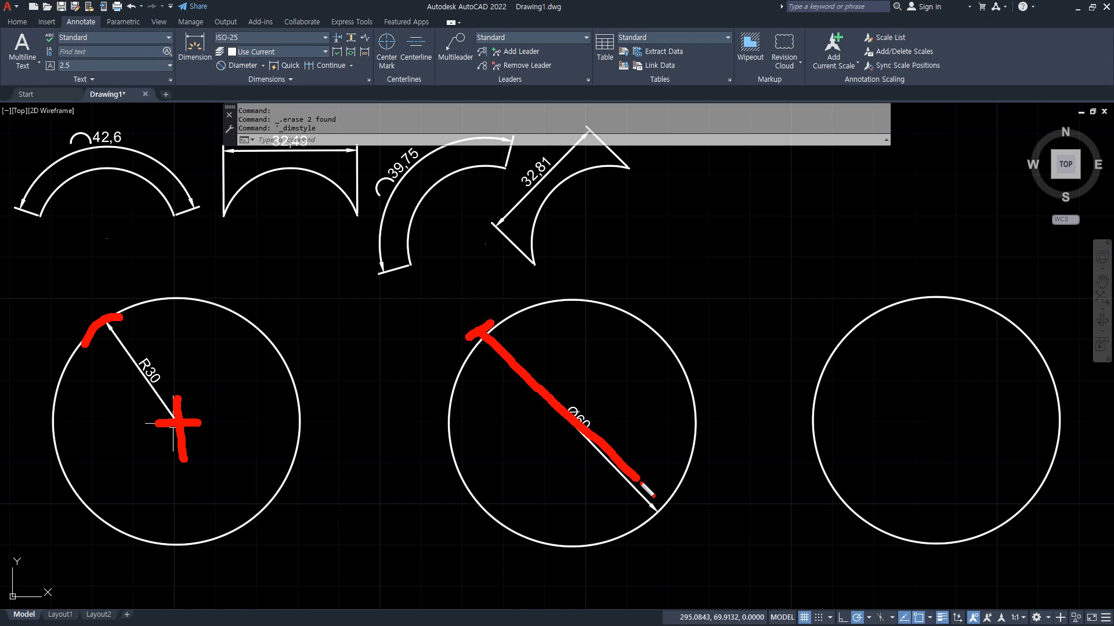
pyautogui.press('Escape')
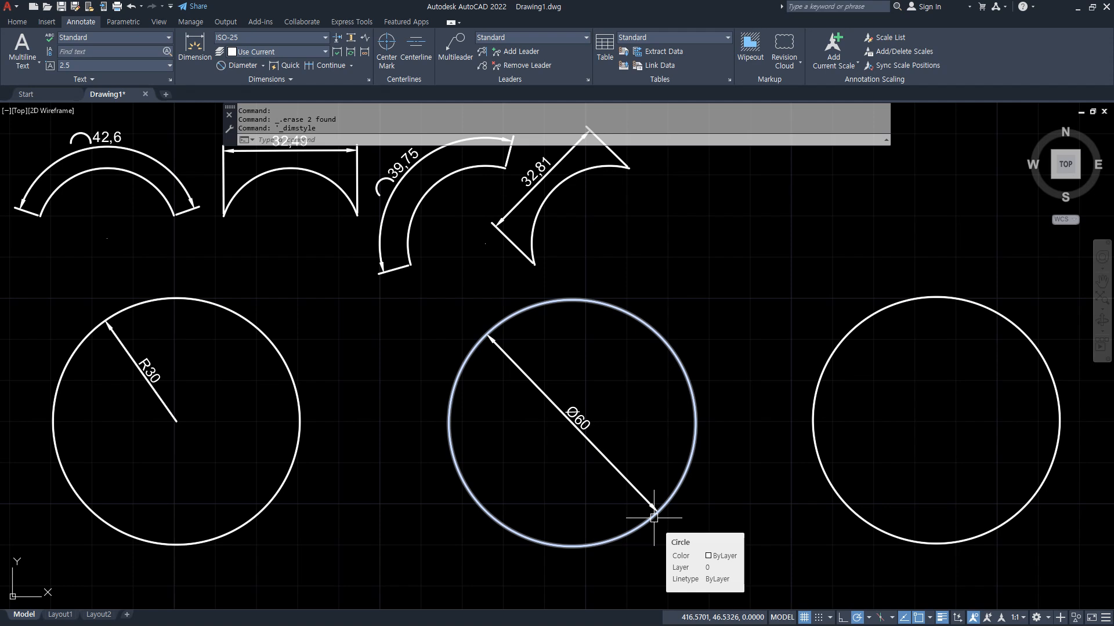
pyautogui.press('Escape')
# Move the text of the left circle's radius dimension and the middle circle's diameter dimension outside their upper-left edges.
pyautogui.moveTo(202, 366); pyautogui.dragTo(261, 363, button='middle')
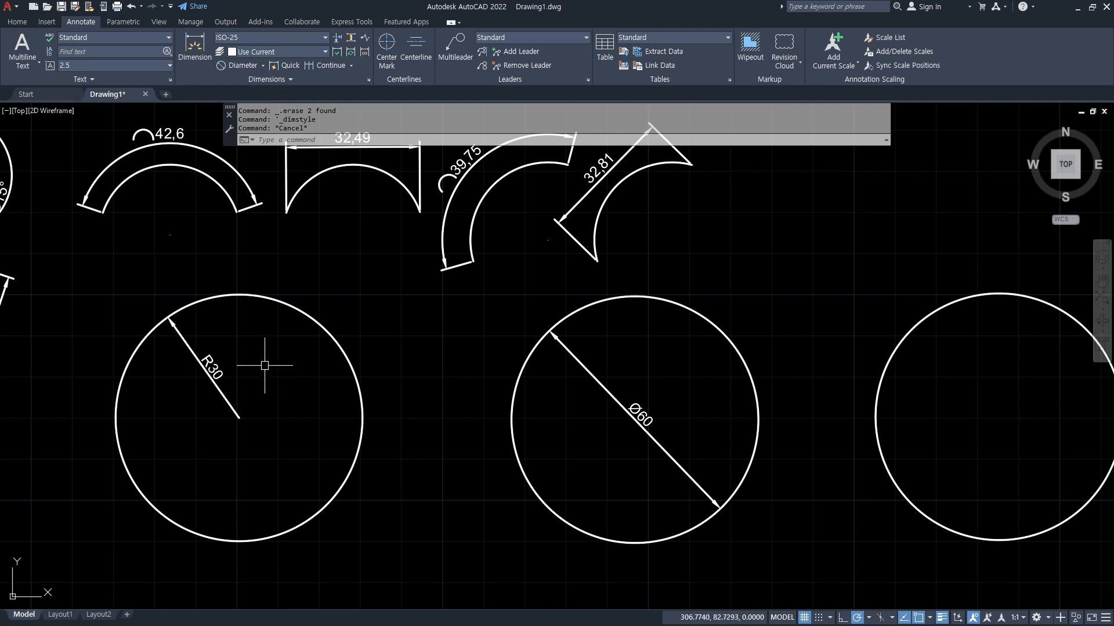
pyautogui.click(220, 363)
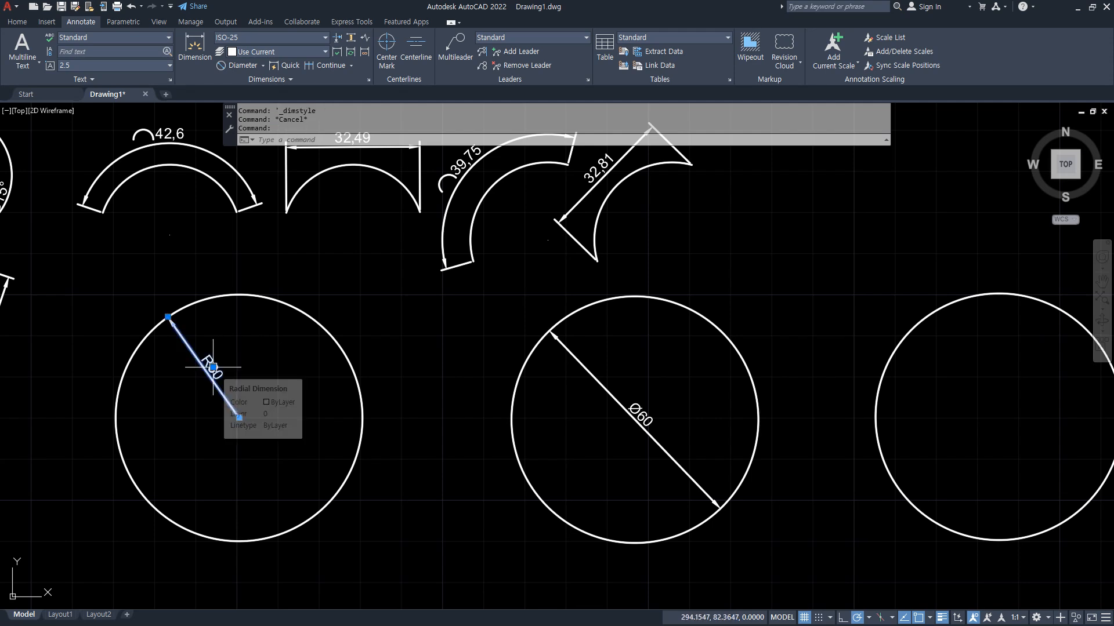
pyautogui.moveTo(213, 367)
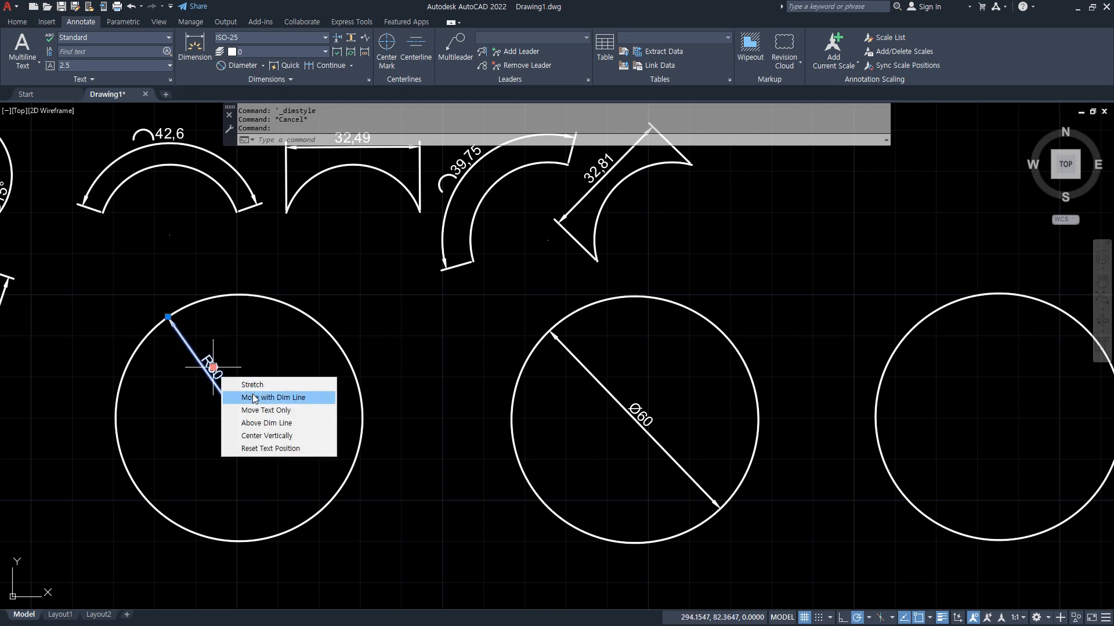
pyautogui.click(214, 367)
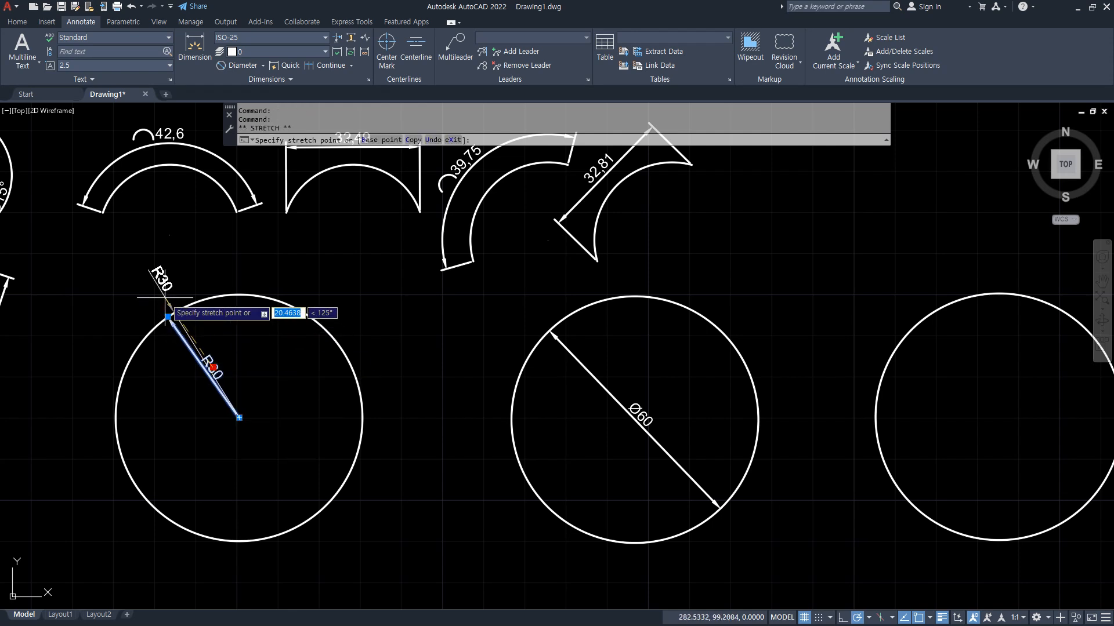
pyautogui.click(656, 416)
pyautogui.click(637, 417)
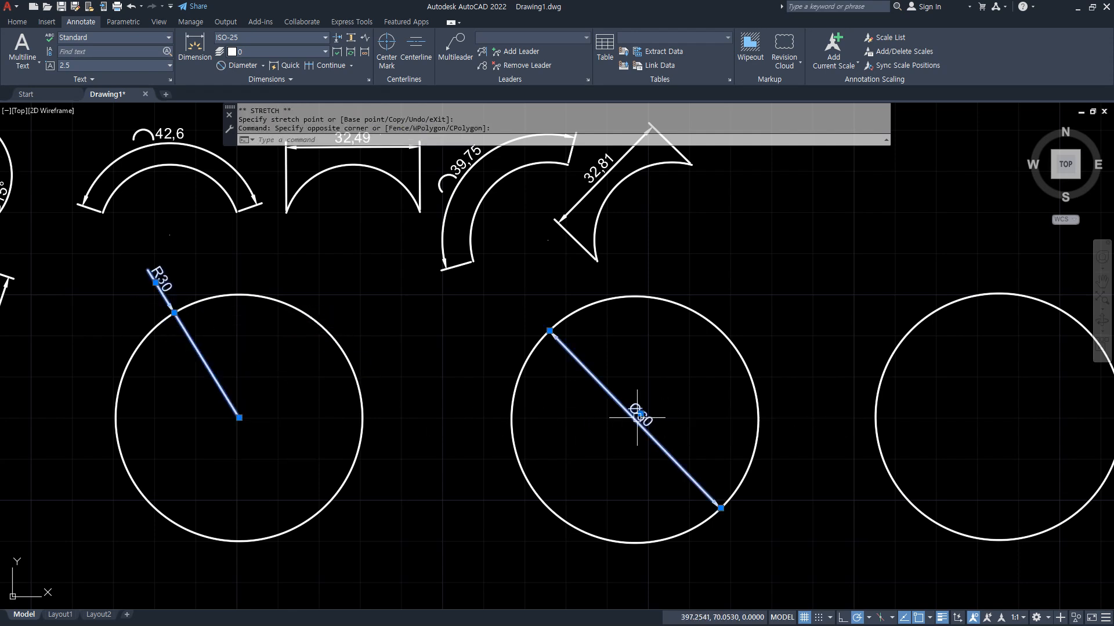
pyautogui.click(640, 414)
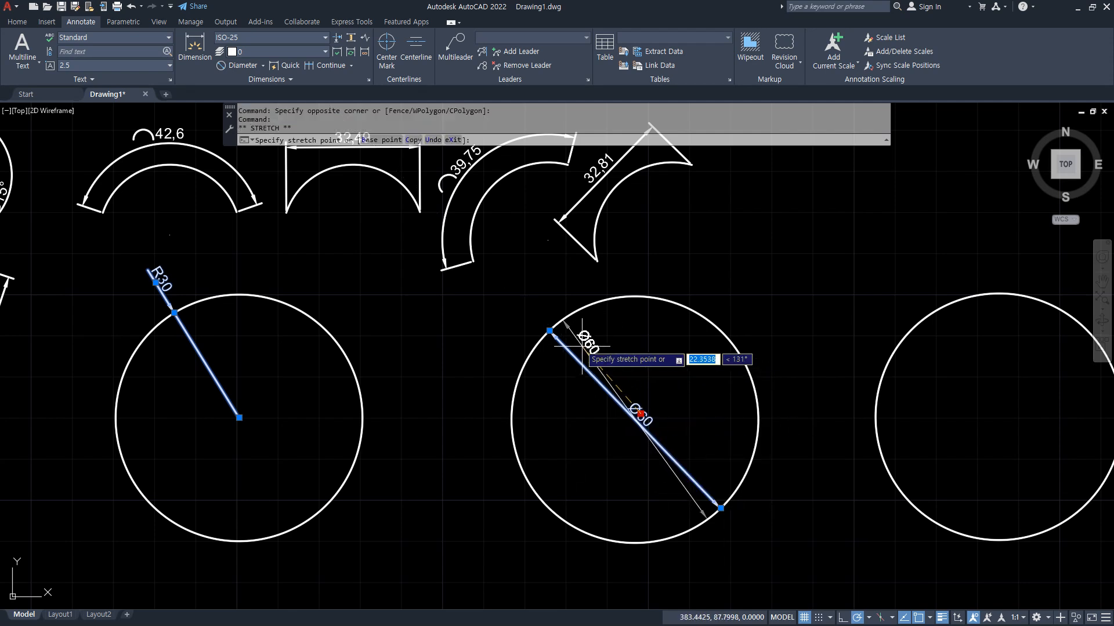
pyautogui.click(528, 300)
pyautogui.press('Escape')
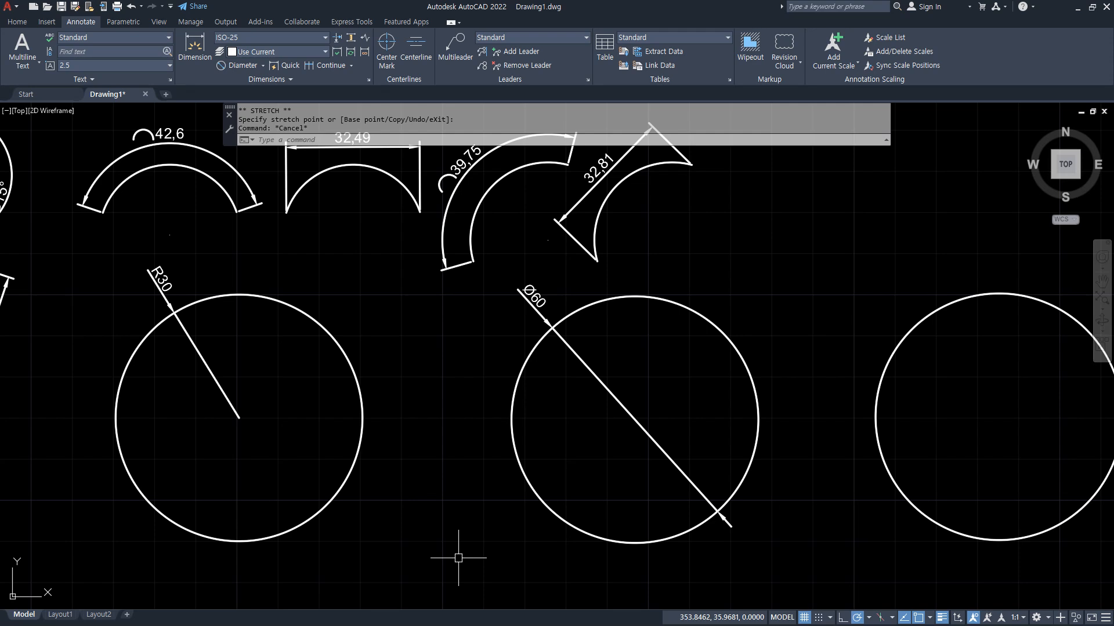
# Draw a shallow three-point arc with a radius of about 550 in the empty area beyond the third circle.
pyautogui.scroll(-3, 756, 299)
pyautogui.moveTo(684, 261); pyautogui.dragTo(568, 263, button='middle')
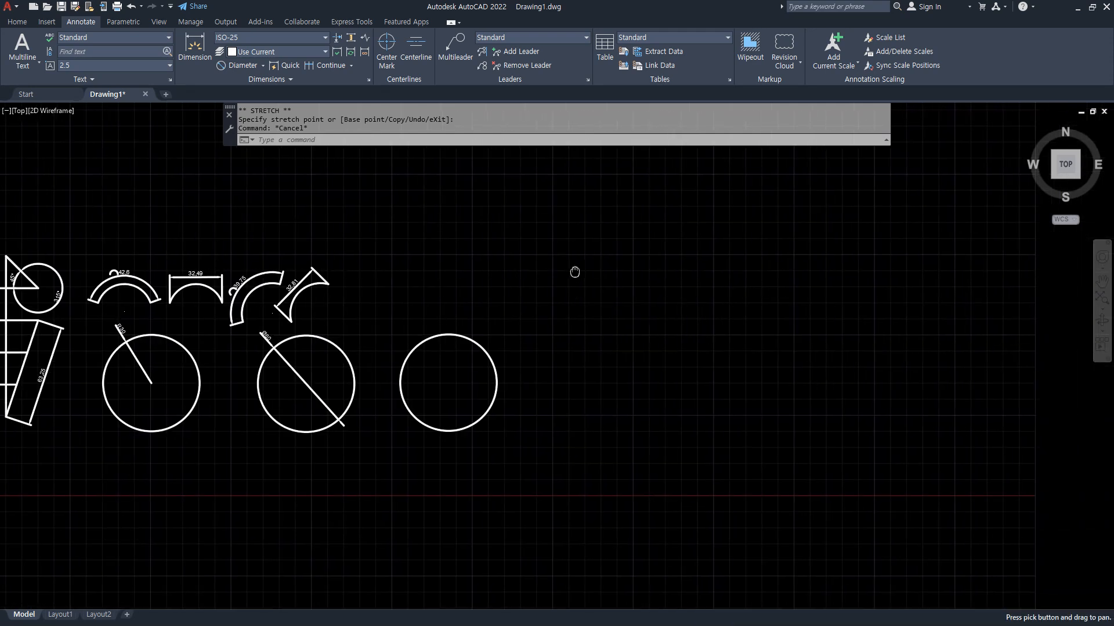
pyautogui.write('A')
pyautogui.press('Return')
pyautogui.scroll(2, 473, 256)
pyautogui.click(479, 248)
pyautogui.scroll(3, 608, 245)
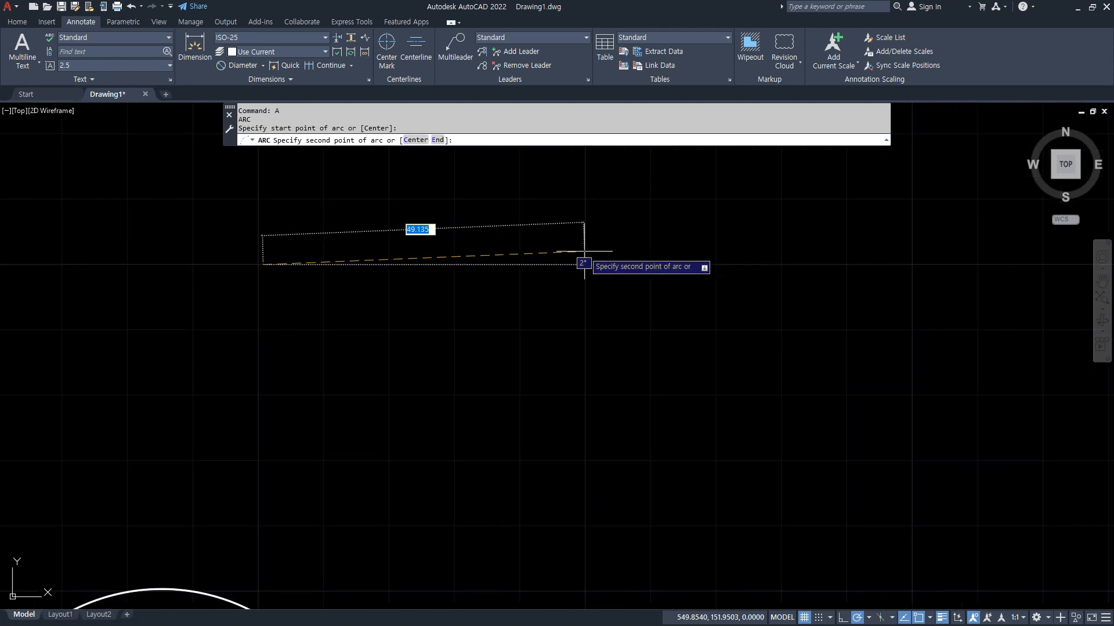
pyautogui.click(582, 250)
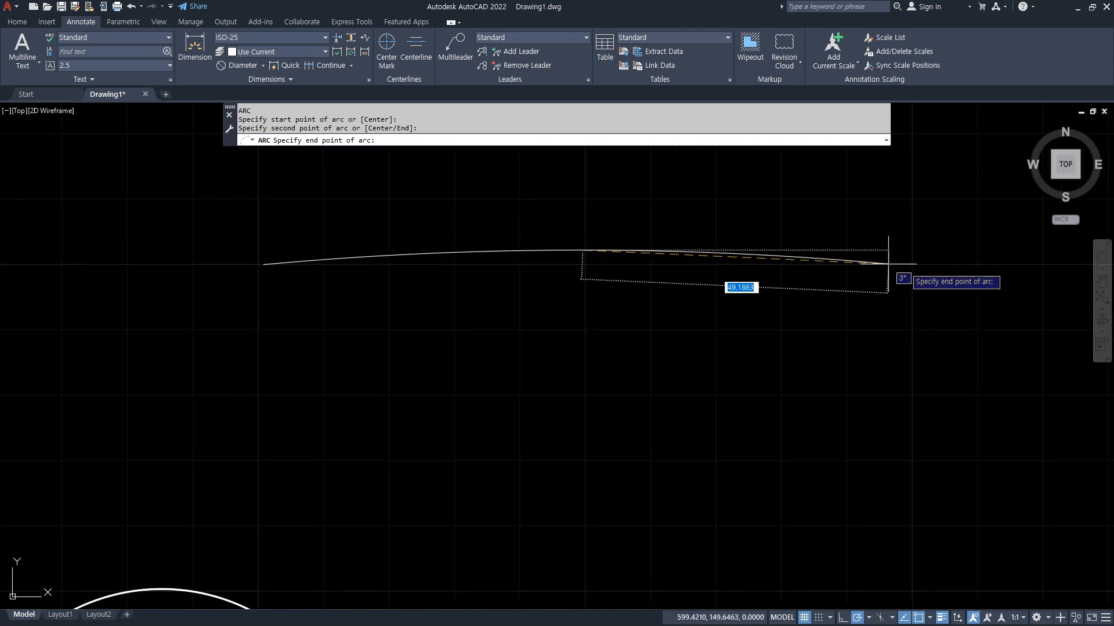
pyautogui.click(914, 265)
pyautogui.press('Return')
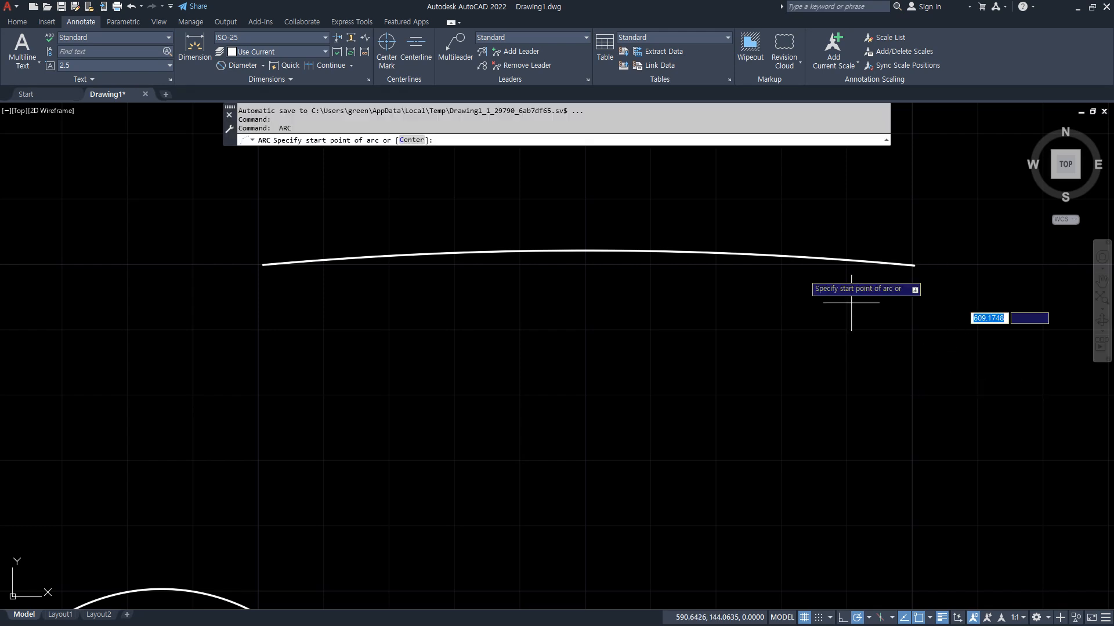
# Add a radius dimension to the shallow arc, placing its dimension line just below the arc.
pyautogui.click(265, 66)
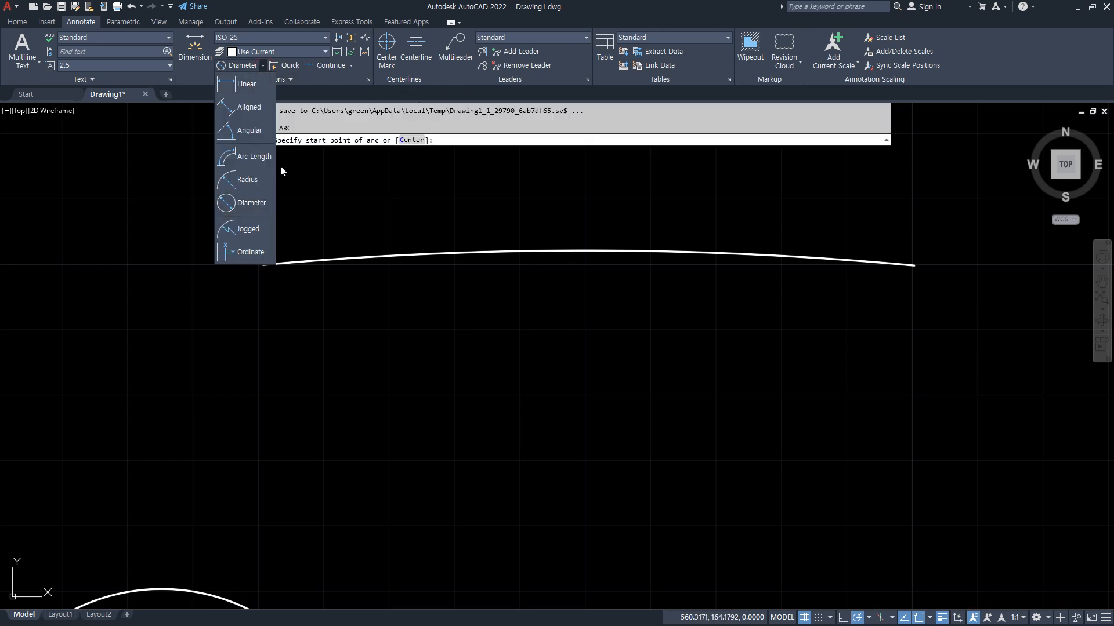
pyautogui.click(247, 179)
pyautogui.click(699, 252)
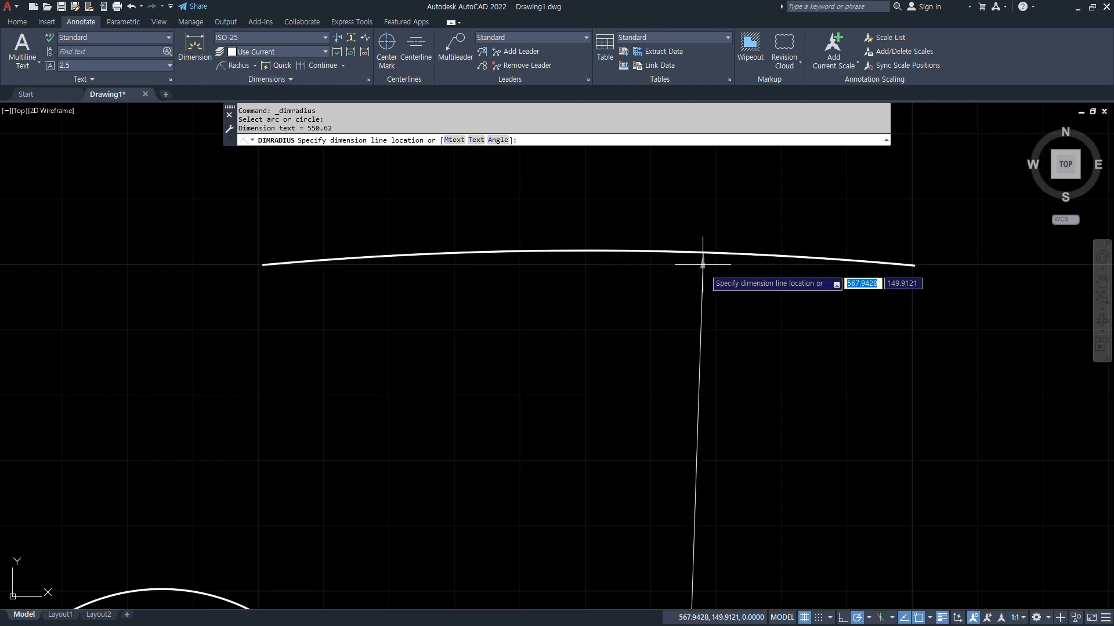
pyautogui.click(713, 288)
pyautogui.scroll(-8, 860, 424)
pyautogui.moveTo(855, 450); pyautogui.dragTo(743, 241, button='middle')
pyautogui.scroll(-3, 744, 244)
pyautogui.moveTo(789, 353)
pyautogui.mouseDown(button='middle')
pyautogui.moveTo(746, 323)
pyautogui.moveTo(741, 333)
pyautogui.mouseUp(button='middle')
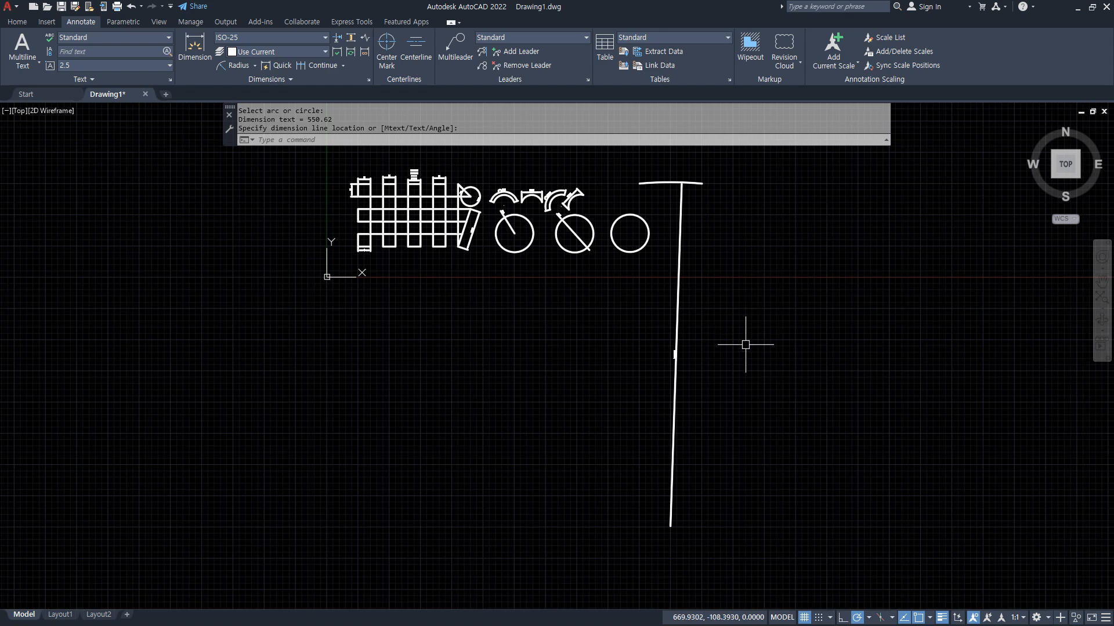
pyautogui.moveTo(662, 254)
pyautogui.mouseDown()
pyautogui.moveTo(598, 238)
pyautogui.moveTo(689, 261)
pyautogui.moveTo(672, 274)
pyautogui.mouseUp()
pyautogui.moveTo(665, 355); pyautogui.dragTo(701, 355)
pyautogui.moveTo(698, 589); pyautogui.dragTo(704, 522)
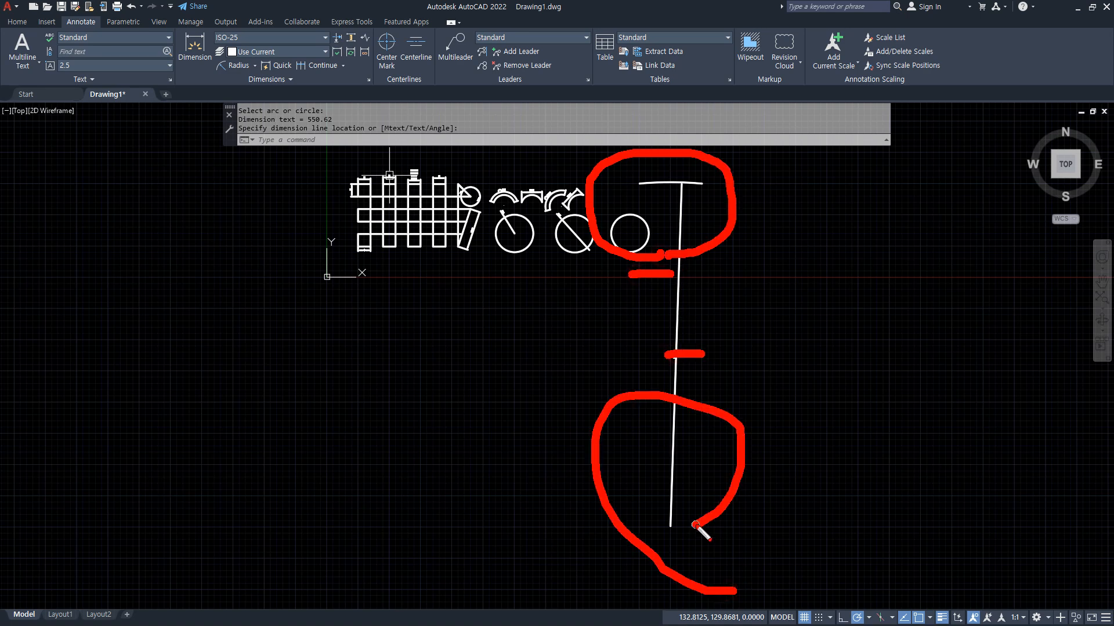
pyautogui.moveTo(687, 195)
pyautogui.mouseDown()
pyautogui.moveTo(691, 327)
pyautogui.moveTo(668, 482)
pyautogui.mouseUp()
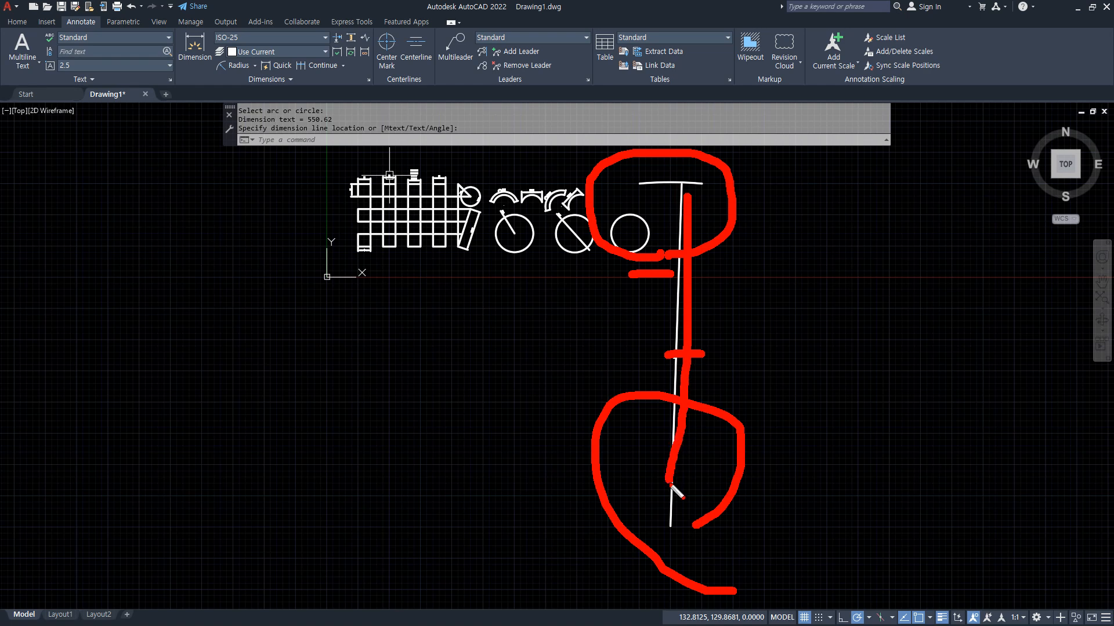
pyautogui.press('e')
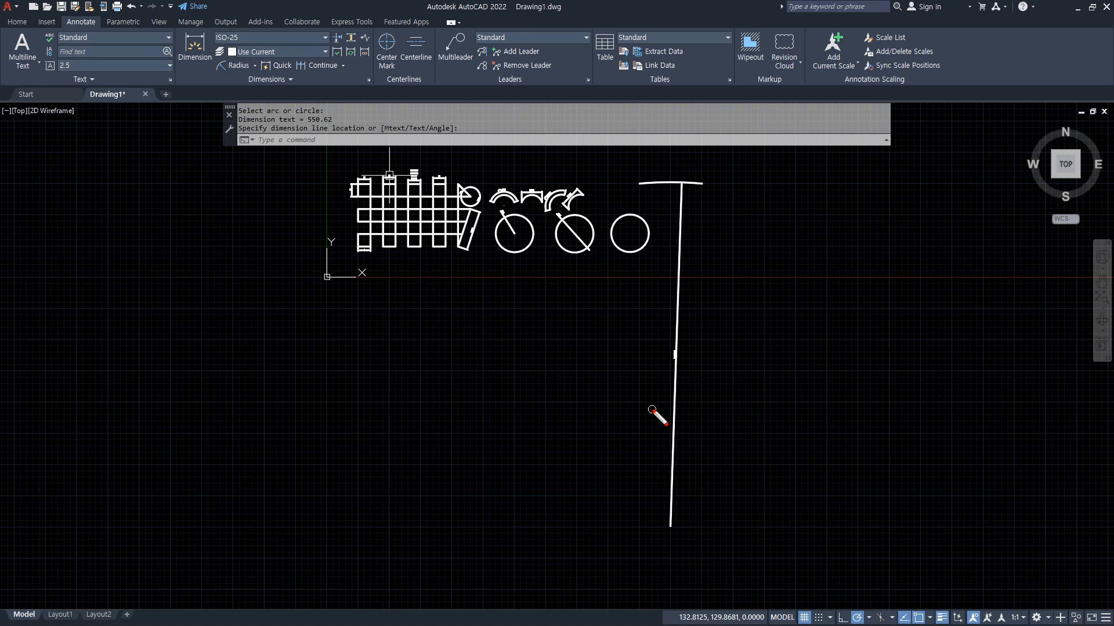
pyautogui.moveTo(692, 386)
pyautogui.mouseDown()
pyautogui.moveTo(686, 341)
pyautogui.moveTo(694, 405)
pyautogui.mouseUp()
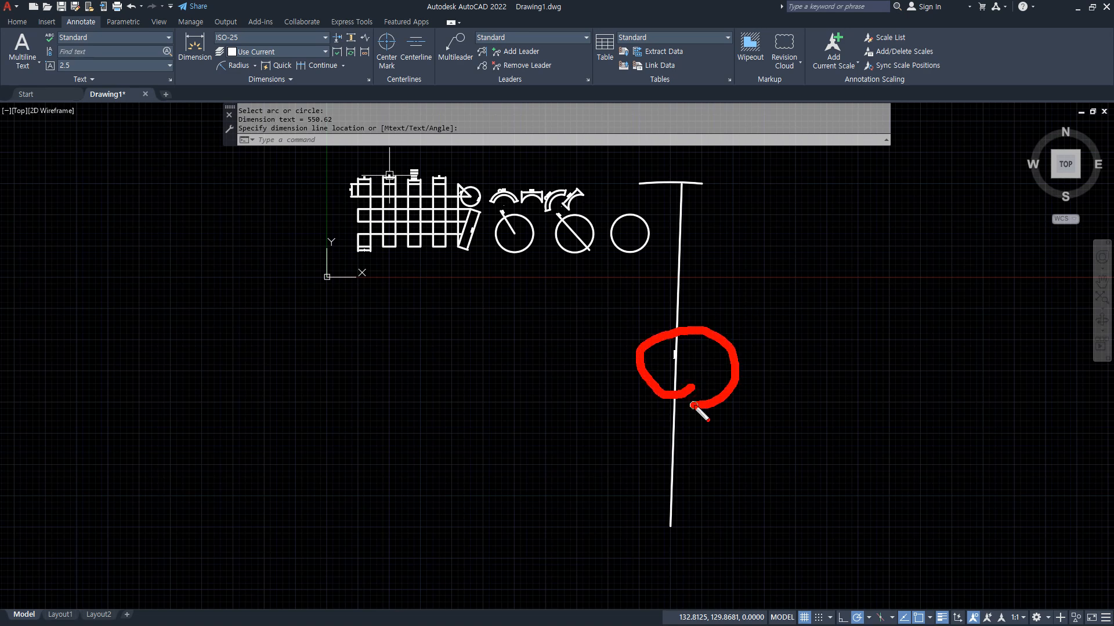
pyautogui.press('Escape')
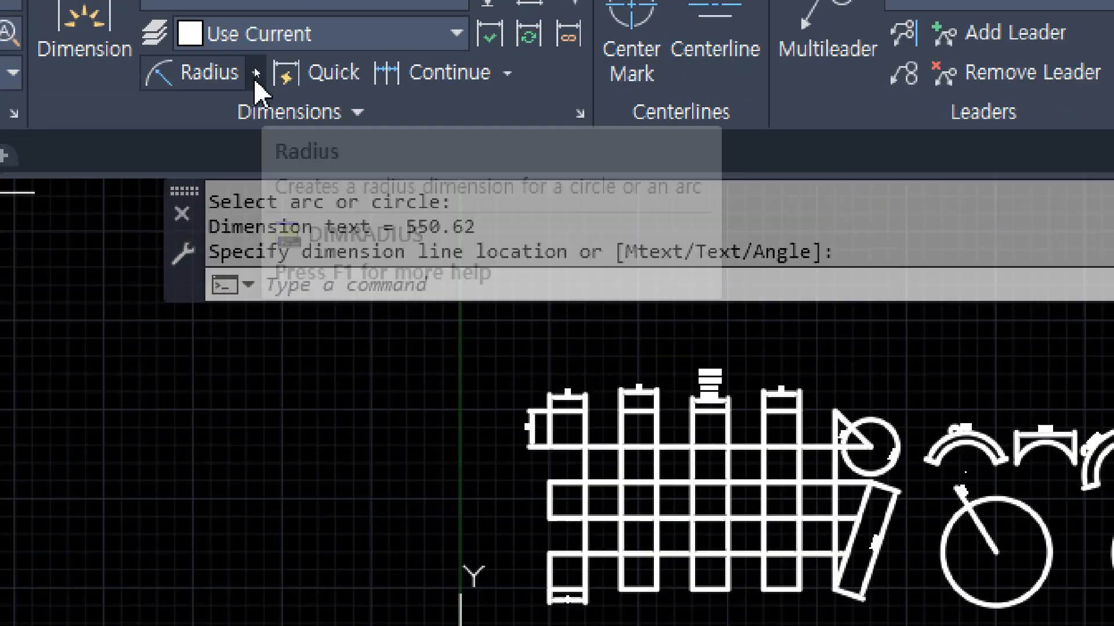
# Add a jogged radius dimension to the shallow arc beside the full radius line, overriding the center location to a point just below the arc.
pyautogui.click(254, 68)
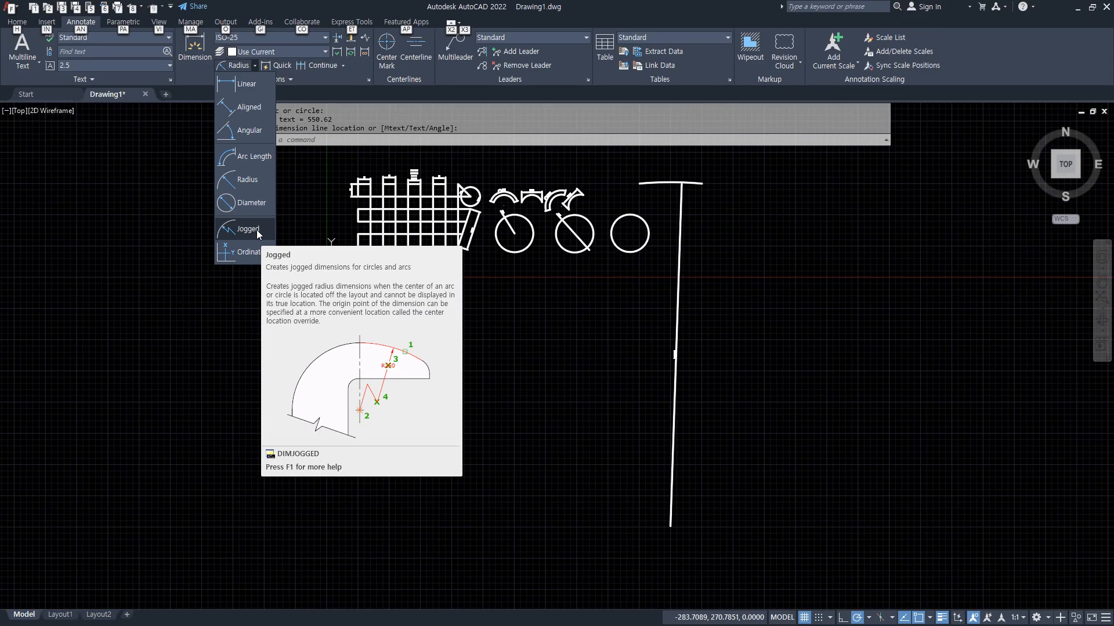
pyautogui.click(265, 540)
pyautogui.scroll(5, 751, 231)
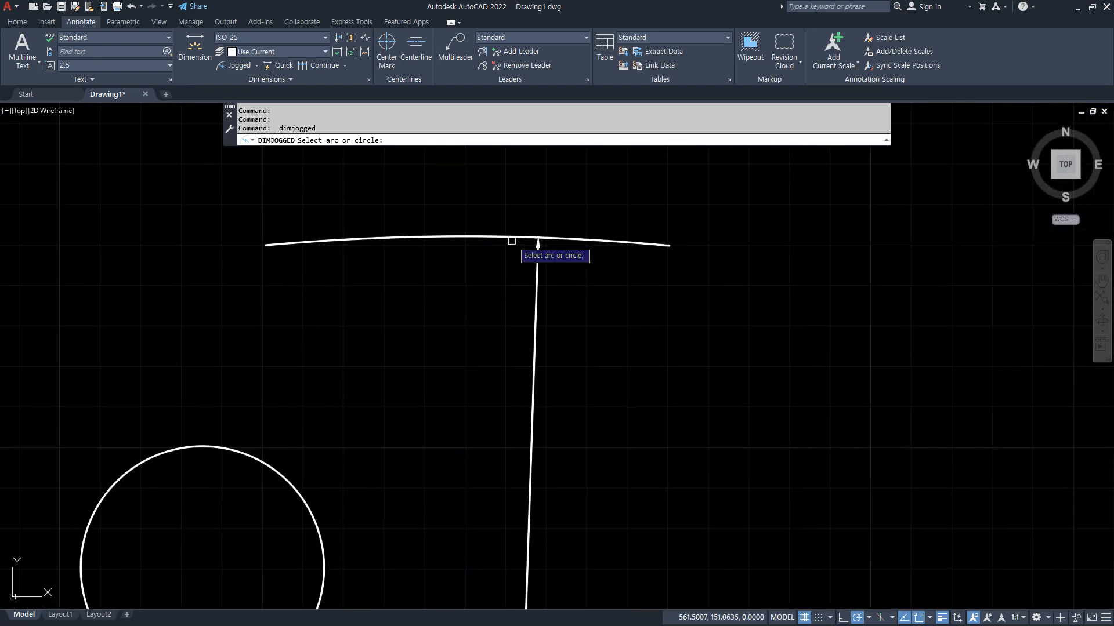
pyautogui.click(508, 236)
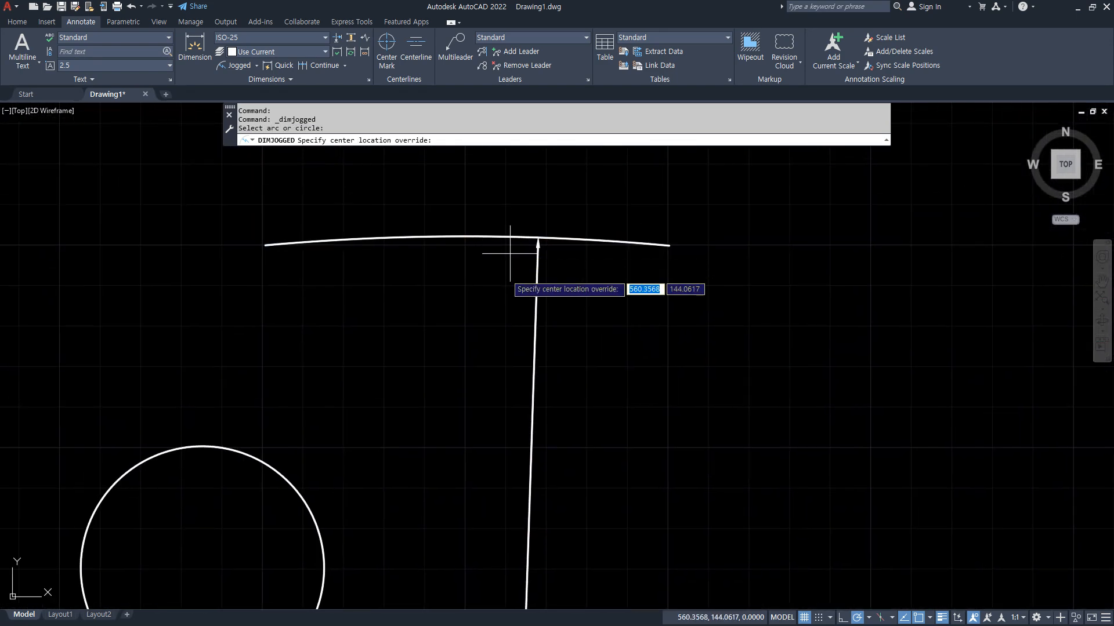
pyautogui.click(494, 421)
pyautogui.scroll(4, 489, 325)
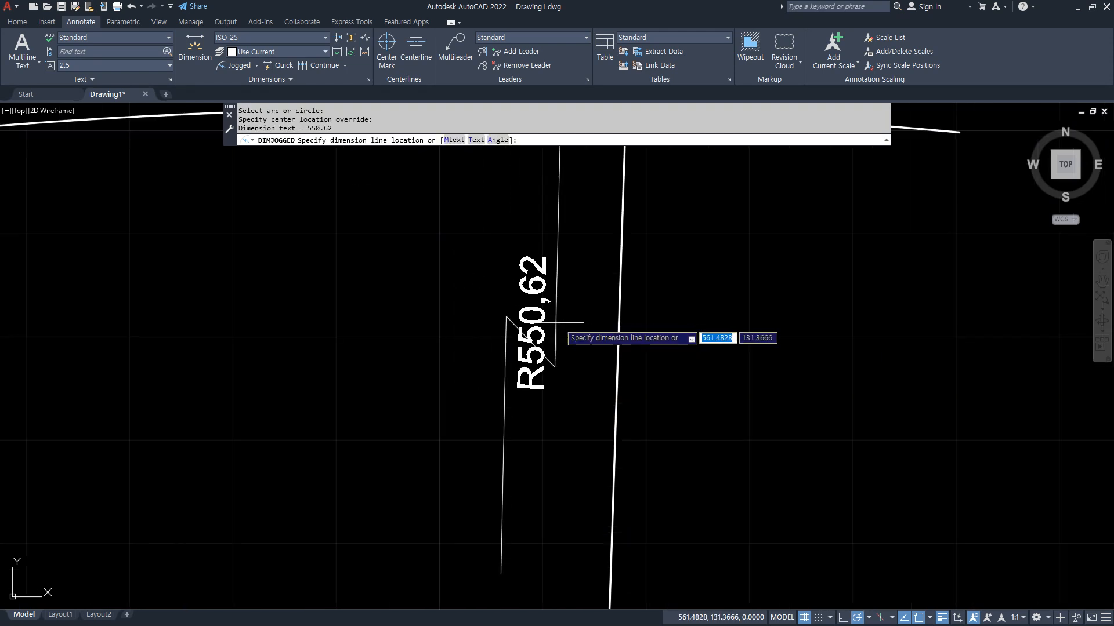
pyautogui.moveTo(576, 286); pyautogui.dragTo(561, 355, button='middle')
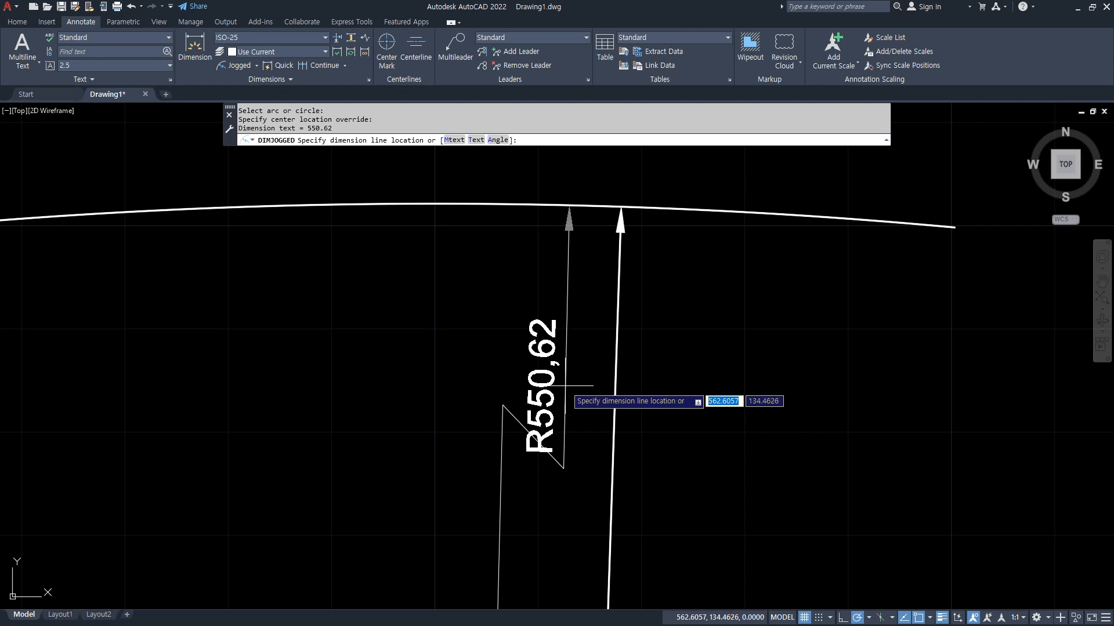
pyautogui.click(562, 378)
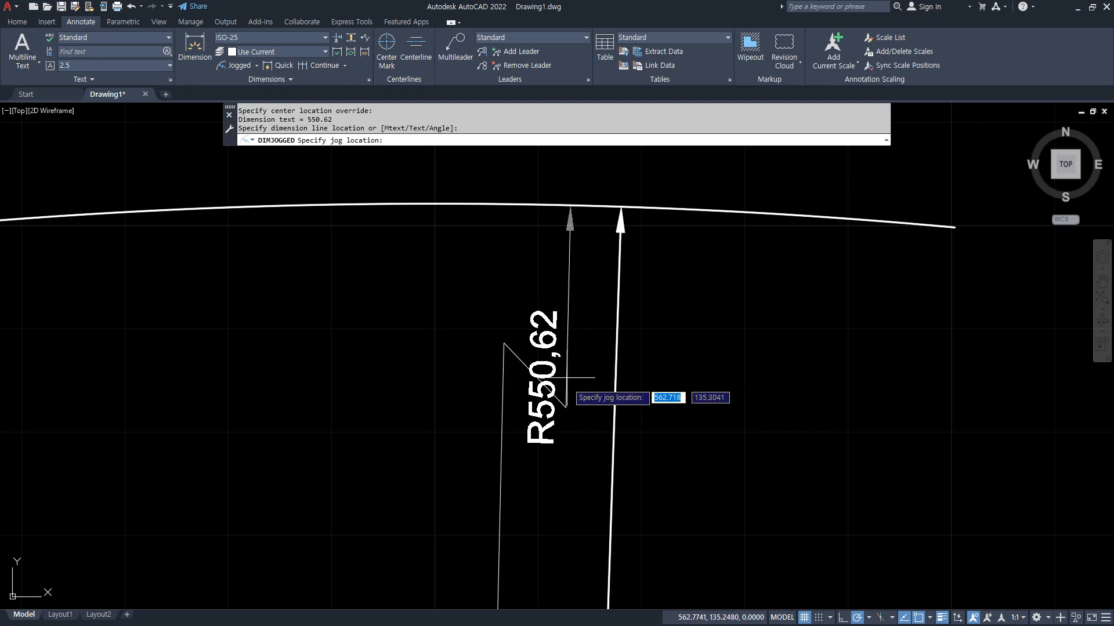
pyautogui.click(542, 484)
pyautogui.scroll(-2, 566, 534)
pyautogui.moveTo(567, 534); pyautogui.dragTo(536, 407, button='middle')
pyautogui.moveTo(467, 578)
pyautogui.mouseDown()
pyautogui.moveTo(434, 471)
pyautogui.moveTo(510, 192)
pyautogui.moveTo(579, 368)
pyautogui.moveTo(515, 532)
pyautogui.moveTo(441, 545)
pyautogui.mouseUp()
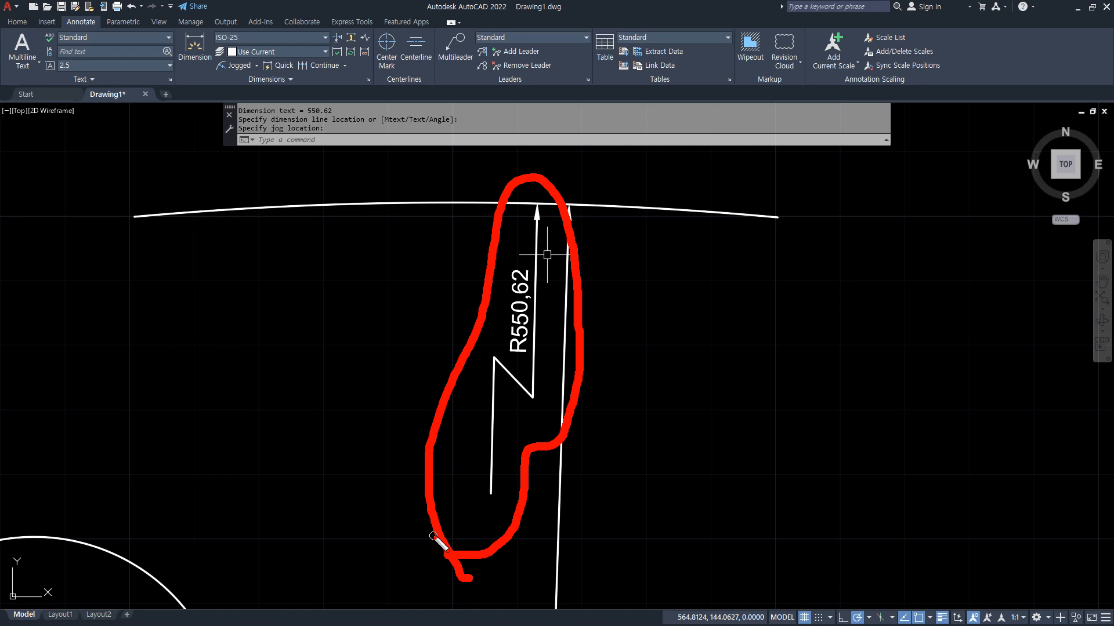
pyautogui.press('e')
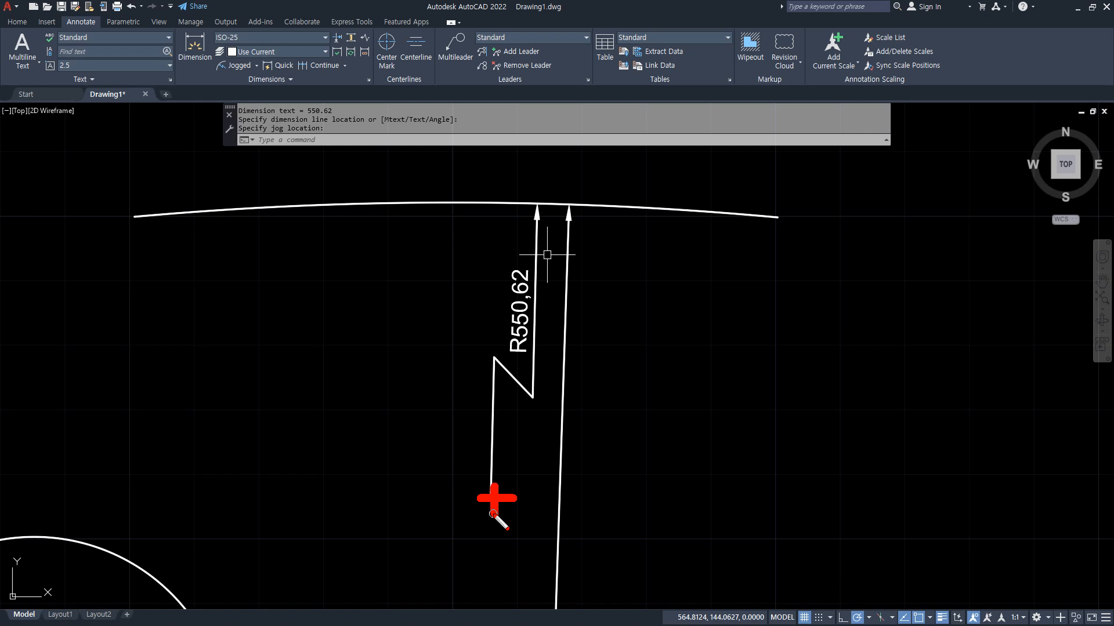
# Draw a horizontal construction line across the empty area above the existing dimensioned geometry.
pyautogui.press('Escape')
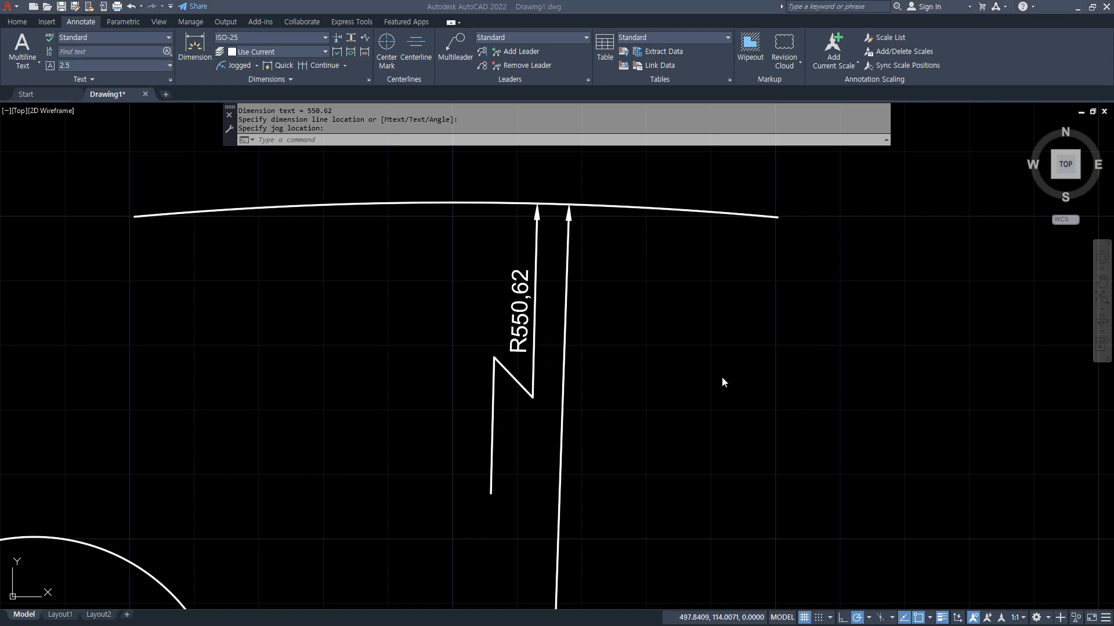
pyautogui.scroll(-4, 746, 385)
pyautogui.moveTo(750, 365); pyautogui.dragTo(338, 381, button='middle')
pyautogui.scroll(-2, 513, 354)
pyautogui.moveTo(629, 290); pyautogui.dragTo(534, 419, button='middle')
pyautogui.moveTo(247, 384); pyautogui.dragTo(580, 386, button='middle')
pyautogui.moveTo(248, 392); pyautogui.dragTo(489, 385, button='middle')
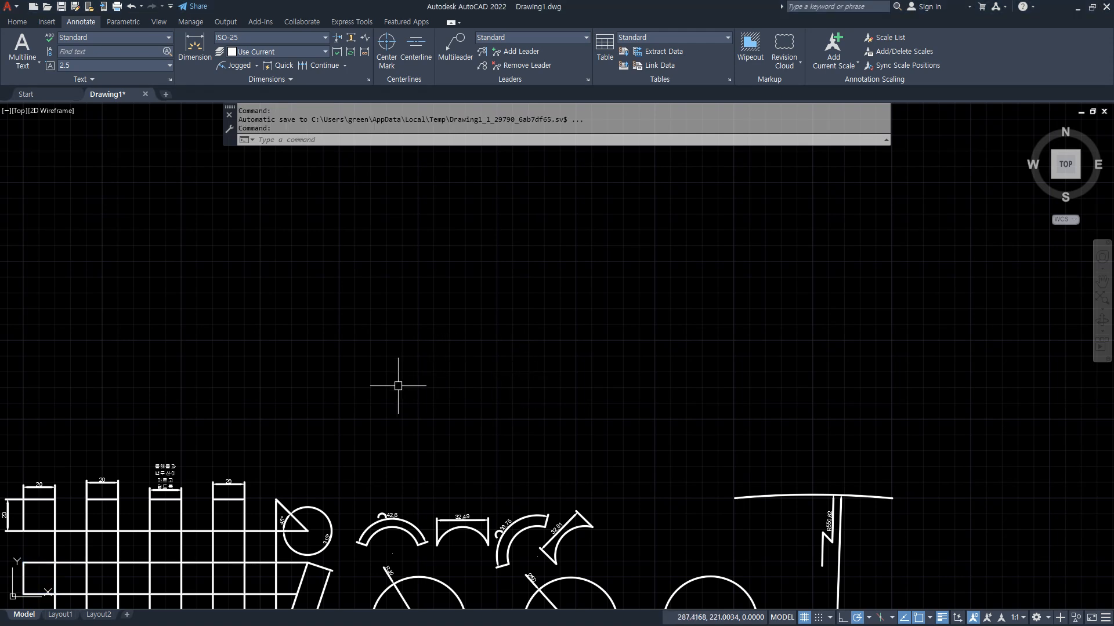
pyautogui.write('l')
pyautogui.press('Return')
pyautogui.write('h')
pyautogui.press('Return')
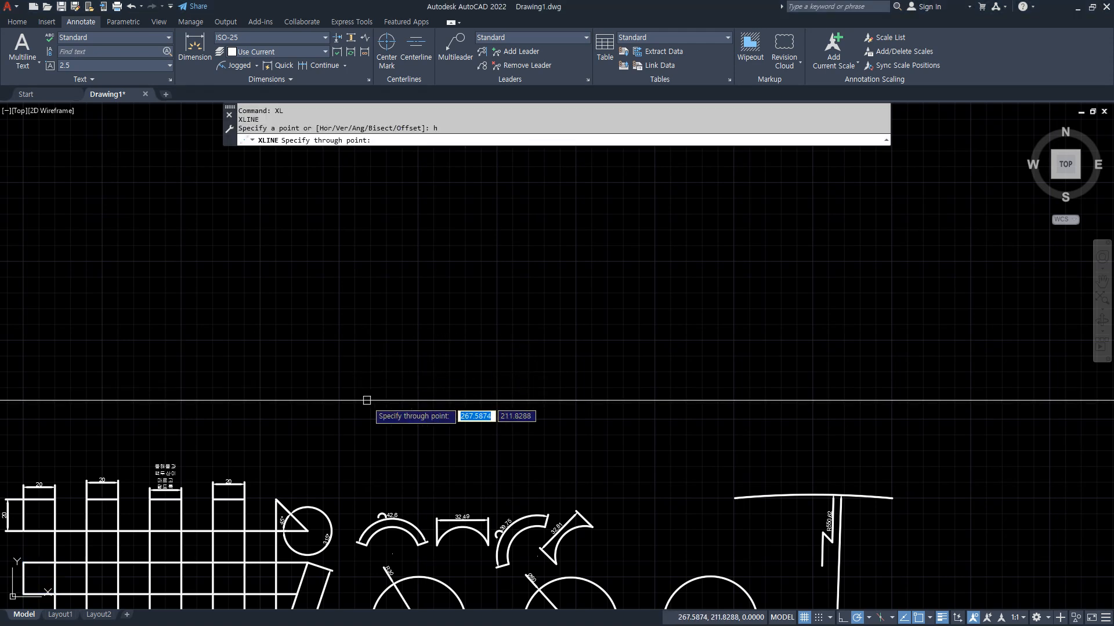
pyautogui.click(358, 376)
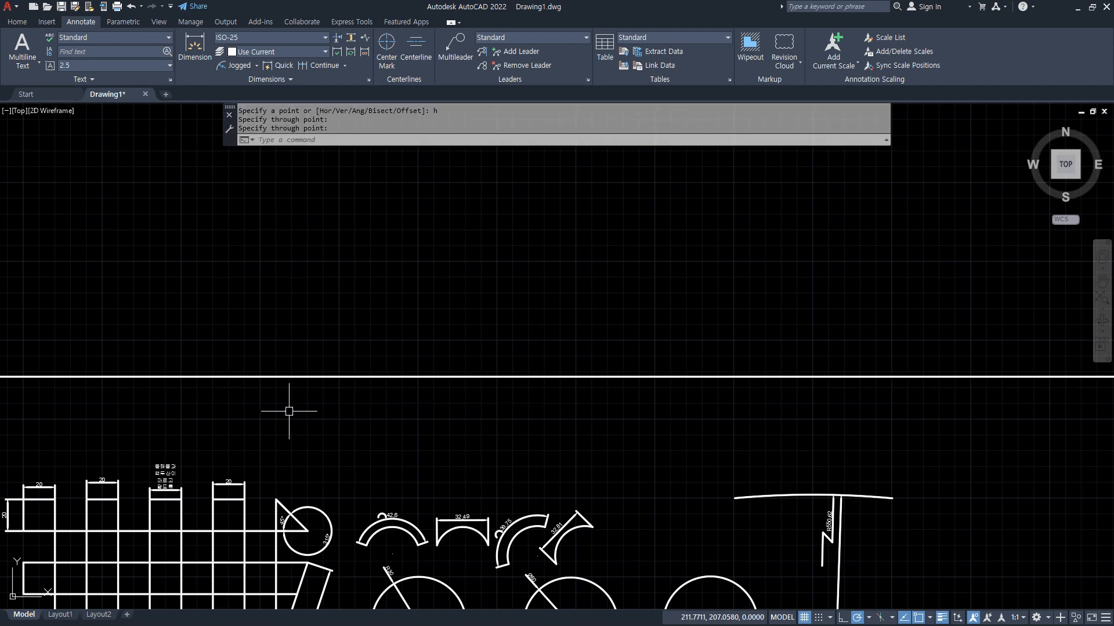
pyautogui.press('Return')
pyautogui.write('l')
pyautogui.press('Return')
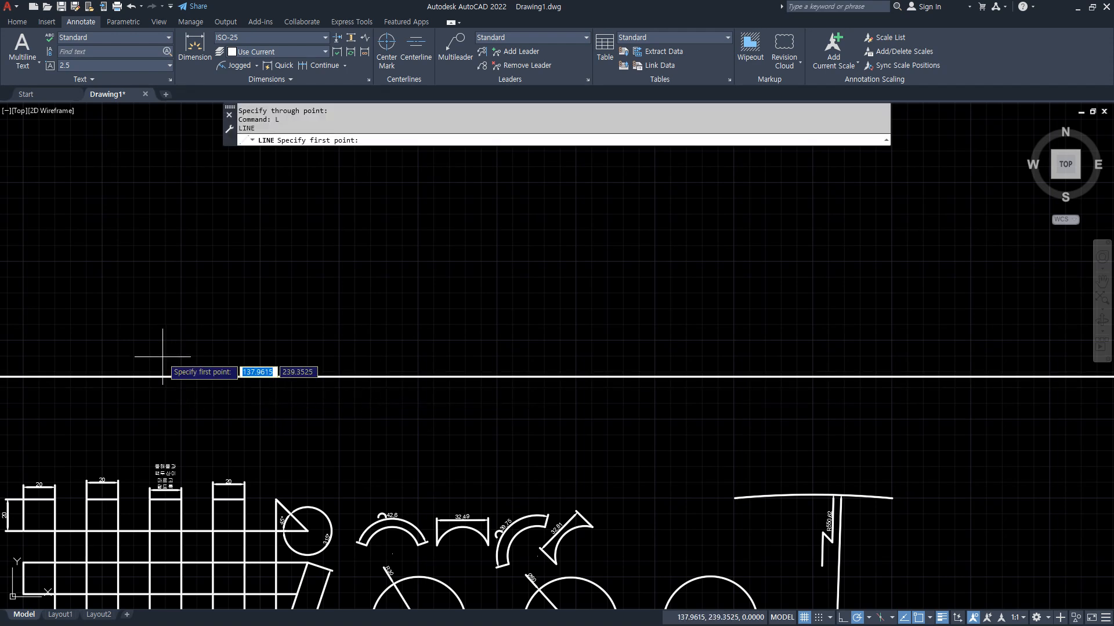
pyautogui.press('Escape')
# Offset the horizontal construction line by 10 both above and below it.
pyautogui.write('o')
pyautogui.press('Return')
pyautogui.write('1')
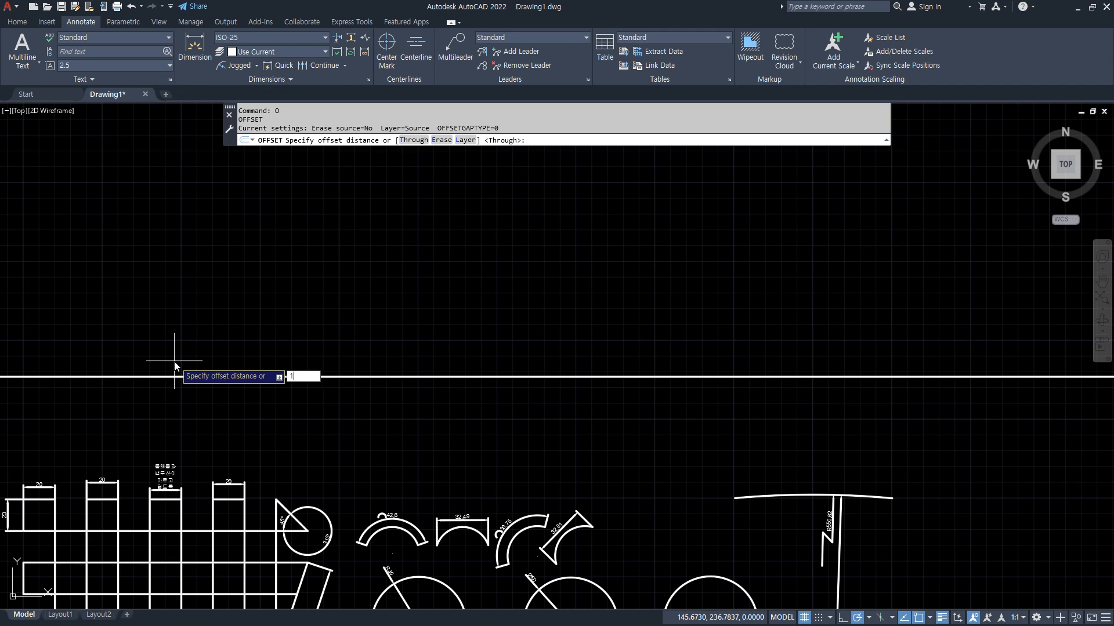
pyautogui.write('0')
pyautogui.press('Return')
pyautogui.click(204, 376)
pyautogui.click(204, 374)
pyautogui.click(206, 377)
pyautogui.click(210, 389)
pyautogui.press('Return')
# Draw a vertical line crossing all three horizontal construction lines near their left side.
pyautogui.write('l')
pyautogui.press('Return')
pyautogui.click(96, 361)
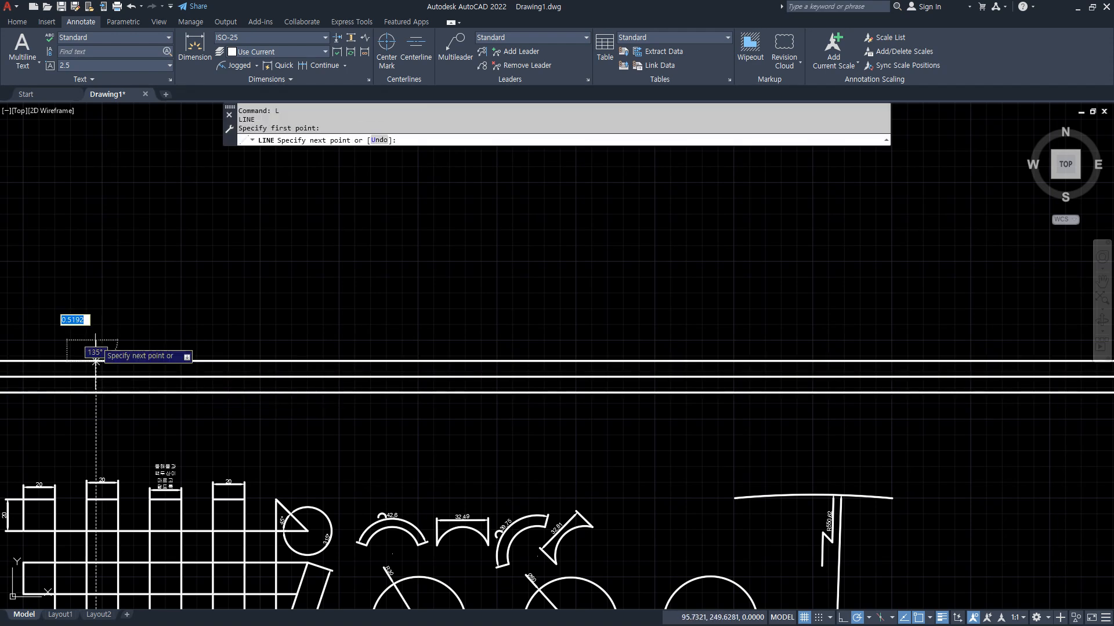
pyautogui.click(96, 423)
pyautogui.press('Return')
# Offset the vertical line to the right to mark the other end of a long, narrow bar.
pyautogui.scroll(2, 89, 392)
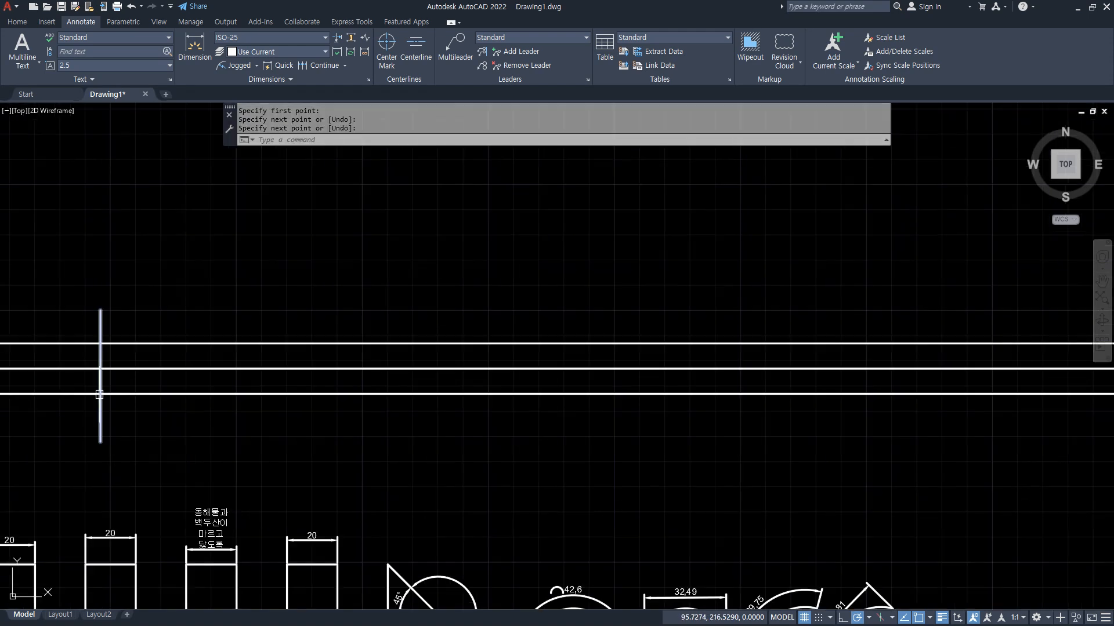
pyautogui.write('o')
pyautogui.press('Return')
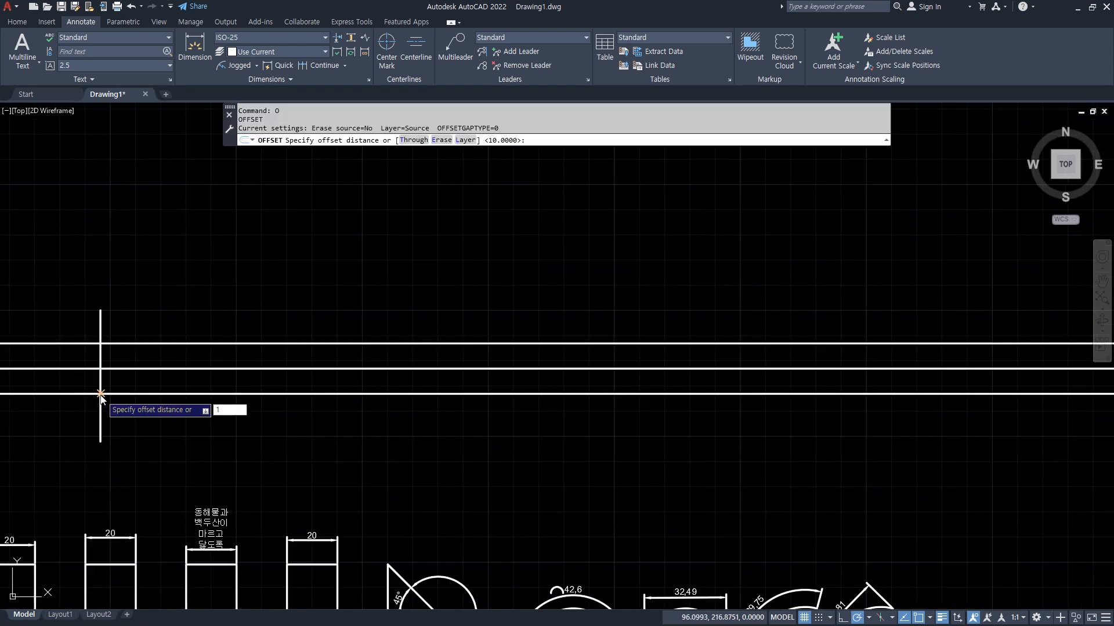
pyautogui.press('Return')
pyautogui.click(101, 417)
pyautogui.click(539, 394)
pyautogui.press('Return')
# Trim all overhanging line ends so a closed rectangle with a horizontal middle line remains.
pyautogui.write('tr')
pyautogui.press('Return')
pyautogui.moveTo(533, 312)
pyautogui.mouseDown()
pyautogui.moveTo(539, 384)
pyautogui.moveTo(336, 451)
pyautogui.moveTo(69, 429)
pyautogui.moveTo(23, 342)
pyautogui.moveTo(263, 307)
pyautogui.moveTo(450, 306)
pyautogui.moveTo(510, 319)
pyautogui.mouseUp()
pyautogui.moveTo(504, 410); pyautogui.dragTo(420, 440)
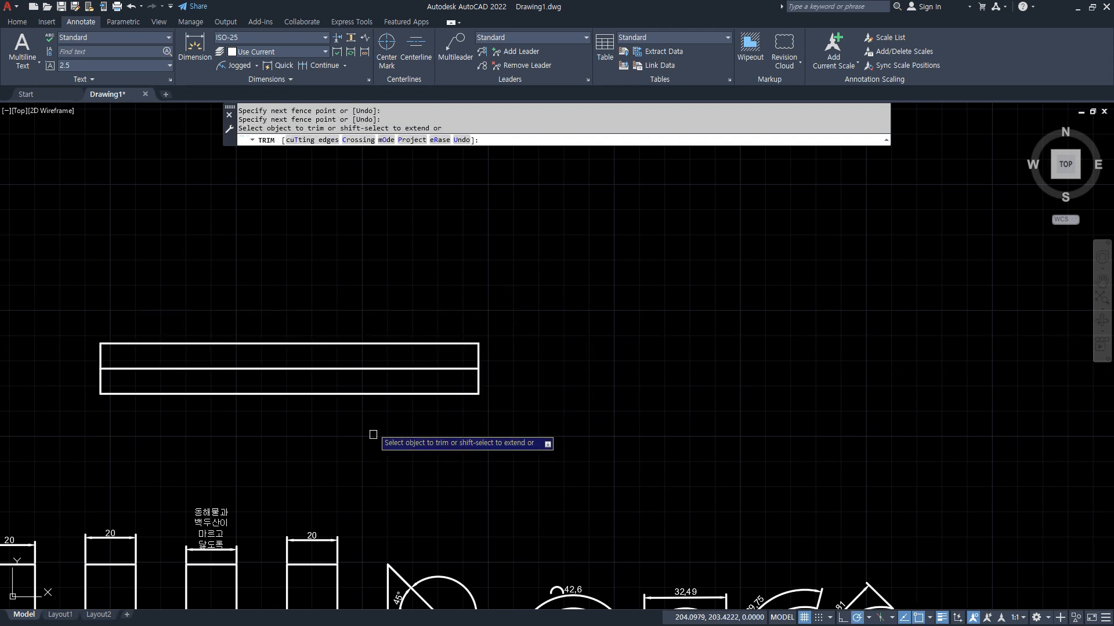
pyautogui.press('Return')
# Create a new layer named Layer1 and set its color to red.
pyautogui.click(379, 368)
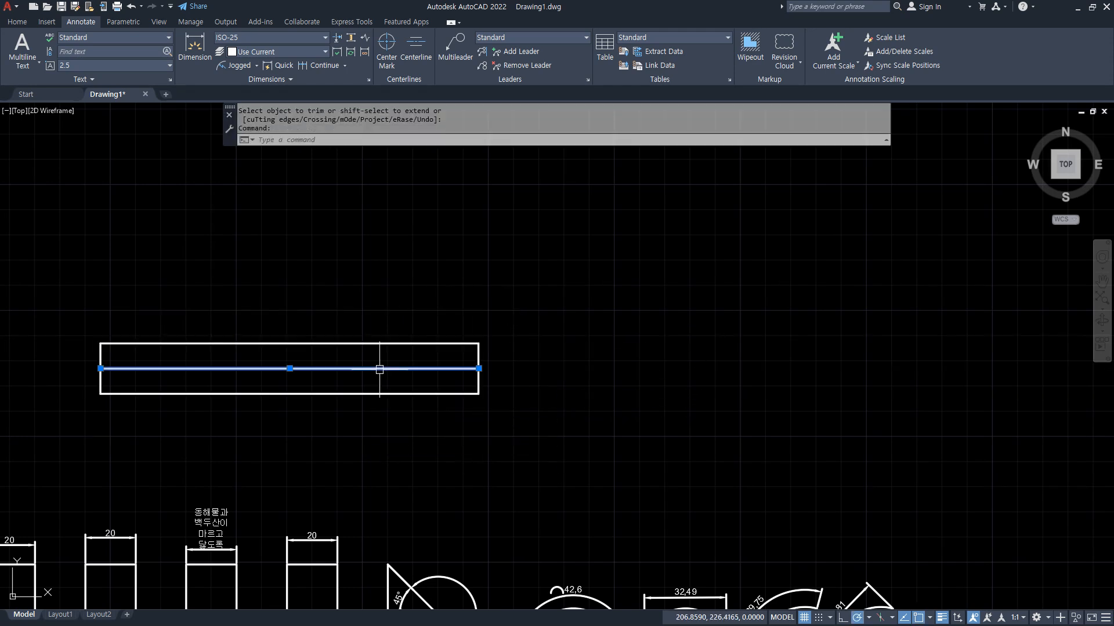
pyautogui.click(18, 22)
pyautogui.click(493, 37)
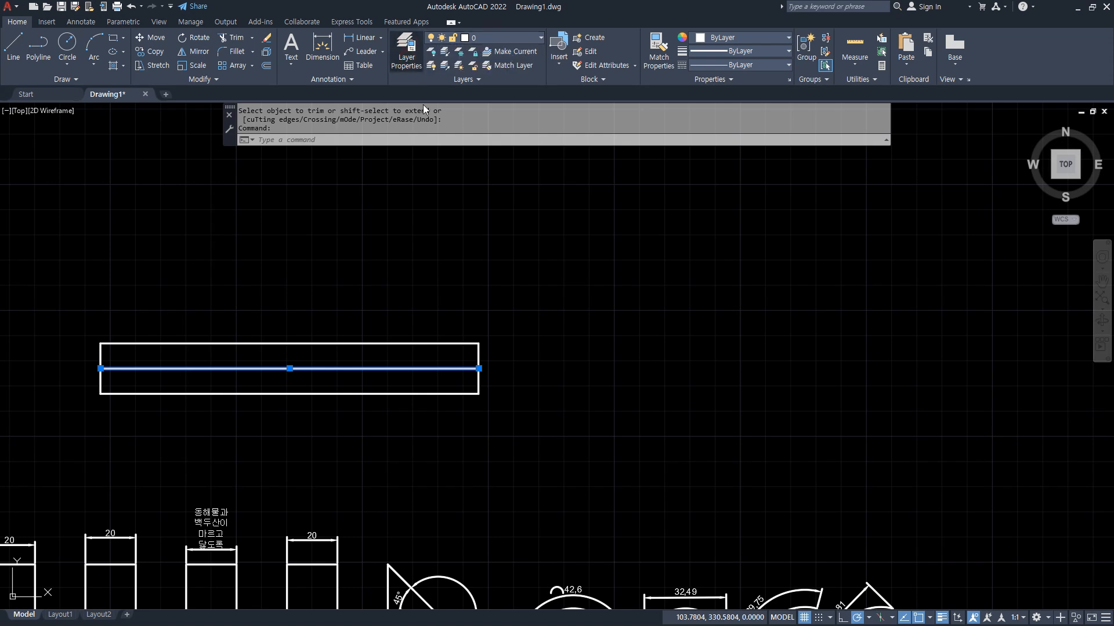
pyautogui.click(406, 51)
pyautogui.click(450, 171)
pyautogui.click(570, 241)
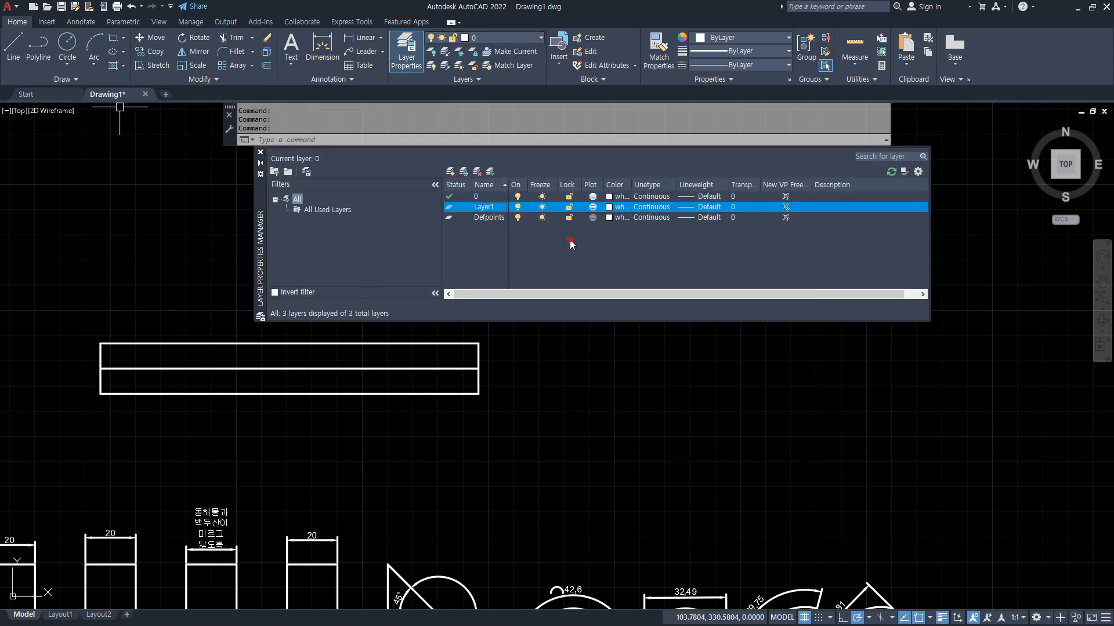
pyautogui.click(608, 210)
pyautogui.write('1')
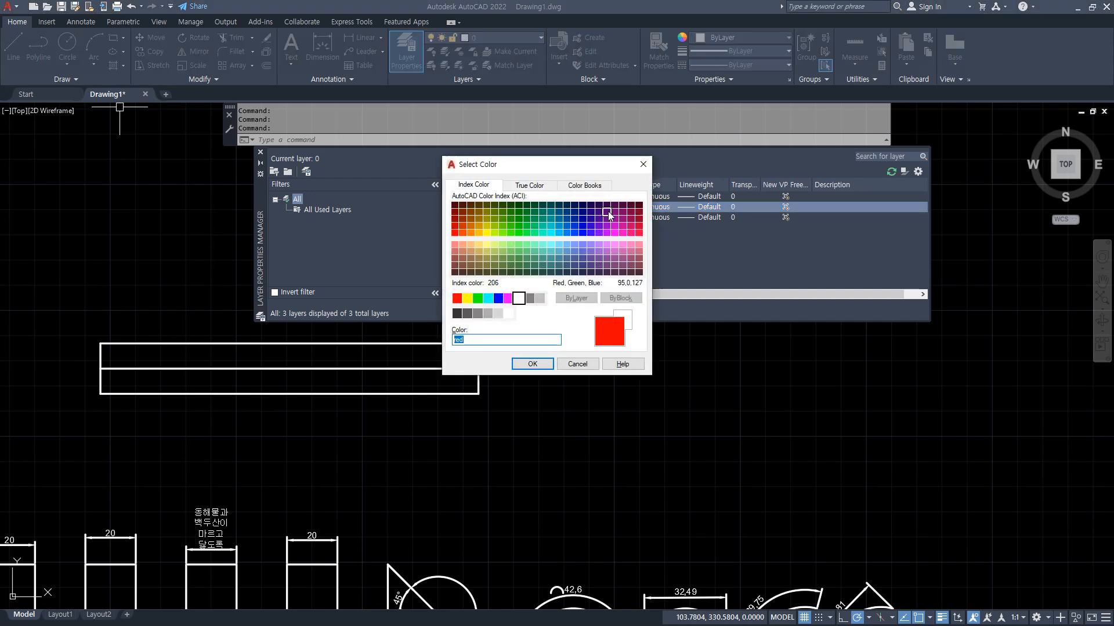
pyautogui.press('Return')
# Load a dash-dot linetype, assign it to Layer1, and close the layer manager.
pyautogui.click(643, 207)
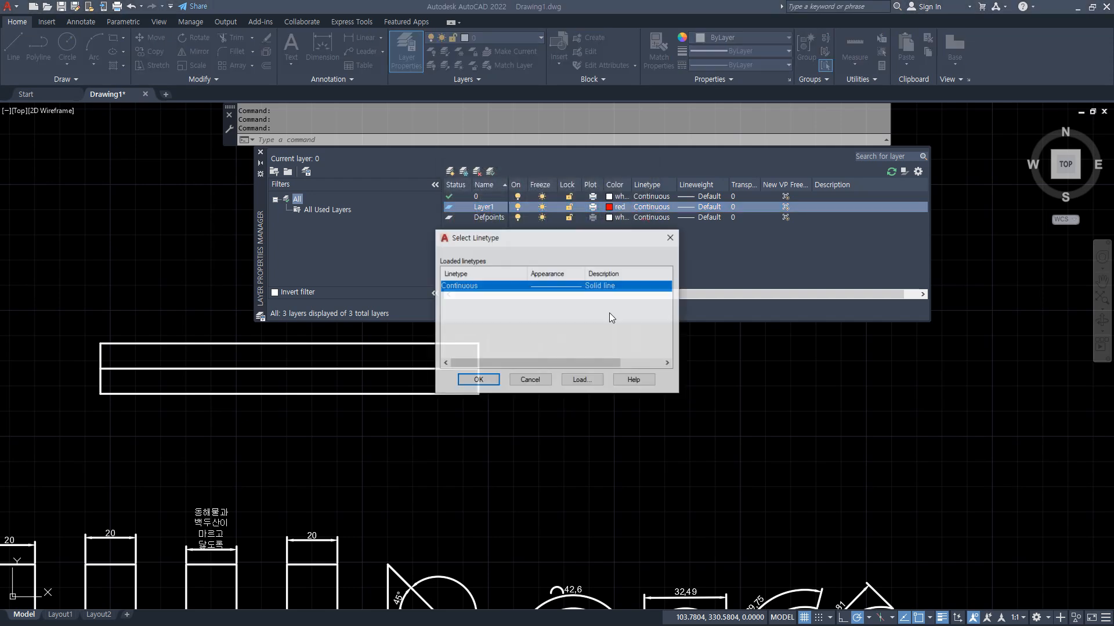
pyautogui.click(576, 378)
pyautogui.doubleClick(471, 318)
pyautogui.click(476, 285)
pyautogui.click(478, 380)
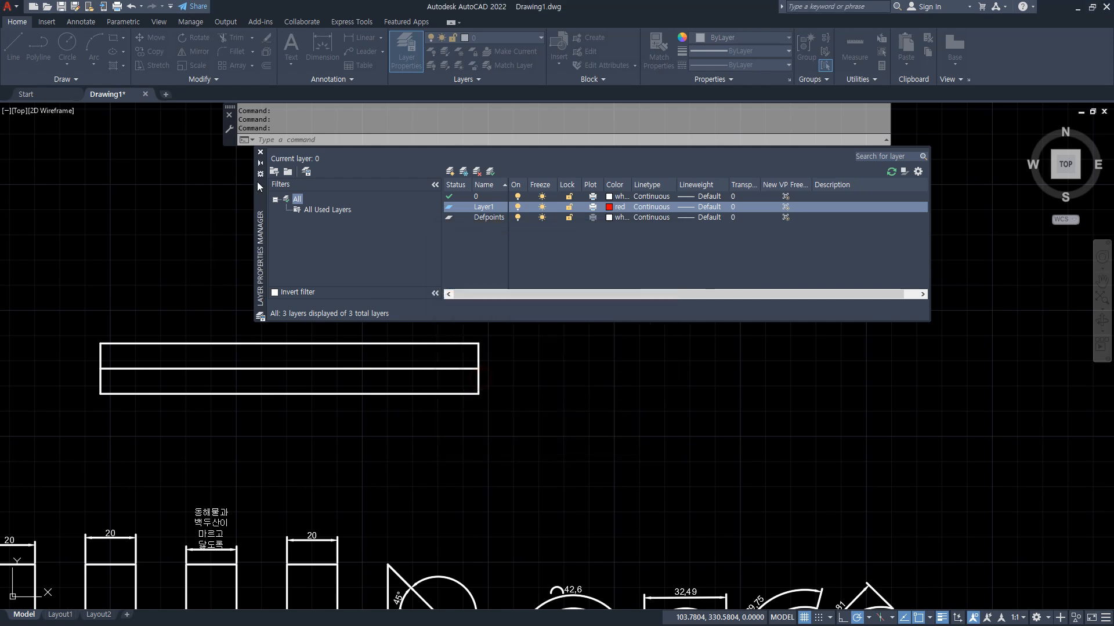
pyautogui.click(261, 151)
# Move the rectangle's middle line onto Layer1 and clear the selection.
pyautogui.click(319, 368)
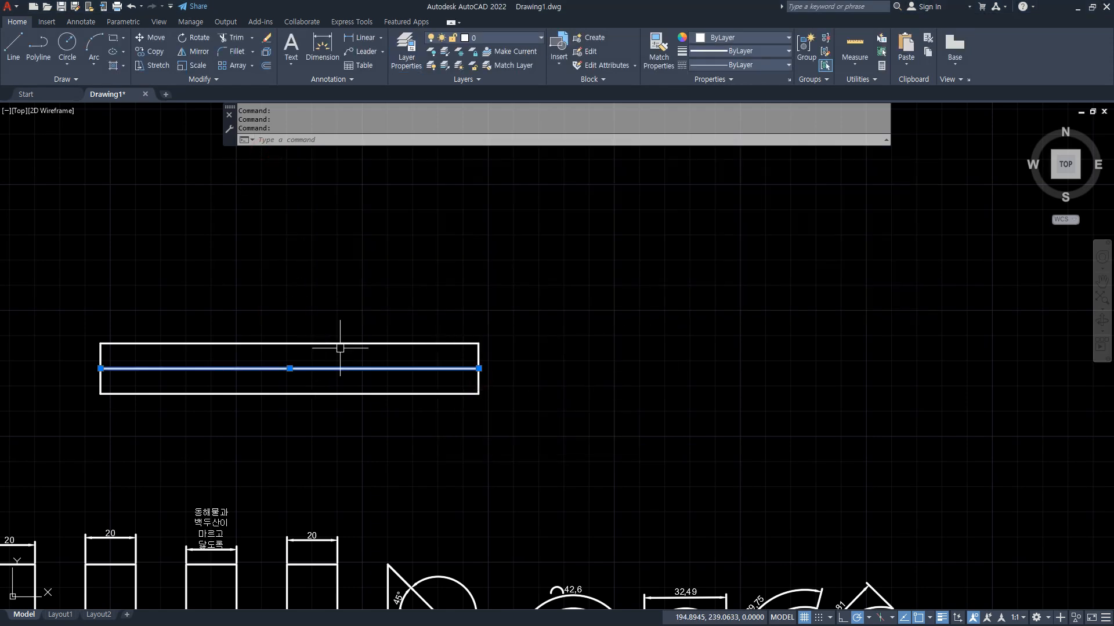
pyautogui.click(500, 37)
pyautogui.click(486, 81)
pyautogui.press('Escape')
pyautogui.press('Escape')
# Lengthen the red centerline by a delta of 10 at both ends.
pyautogui.write('LEN')
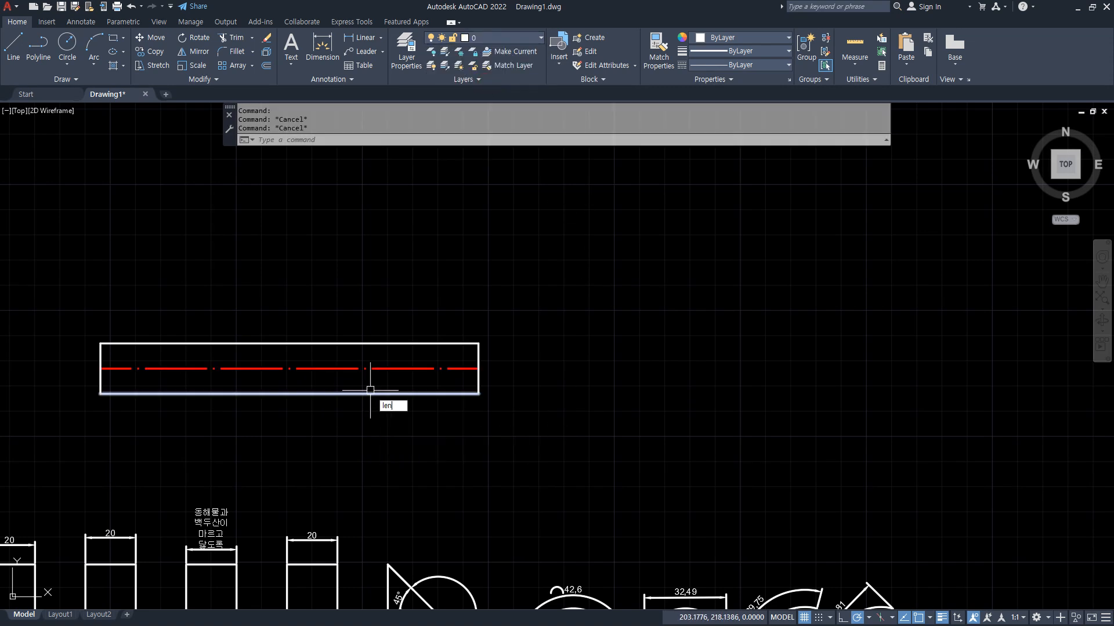
pyautogui.press('Return')
pyautogui.write('de')
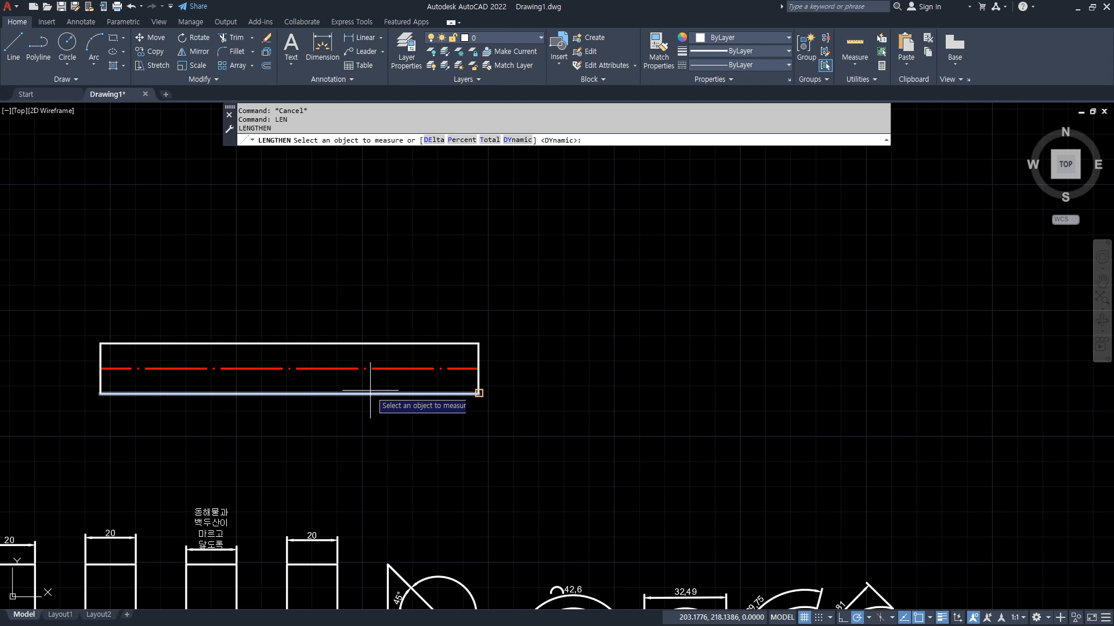
pyautogui.press('Return')
pyautogui.write('10')
pyautogui.press('Return')
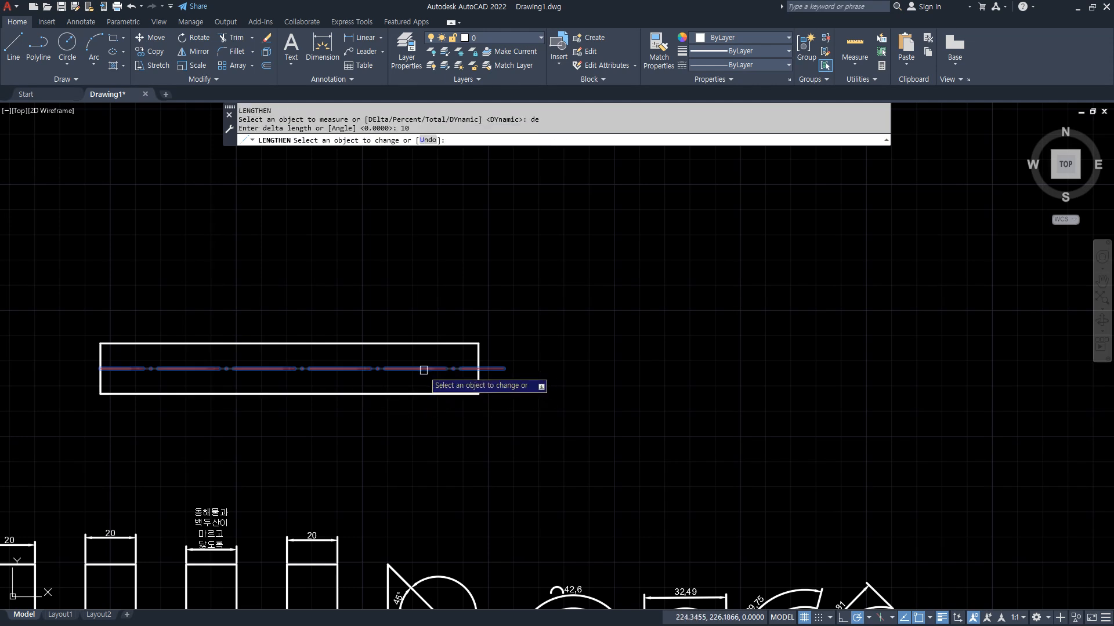
pyautogui.click(475, 369)
pyautogui.click(145, 368)
pyautogui.press('Return')
# Draw a vertical line across the rectangle, right of its middle, extending beyond the upper and lower edges.
pyautogui.moveTo(318, 463); pyautogui.dragTo(448, 462, button='middle')
pyautogui.scroll(2, 526, 388)
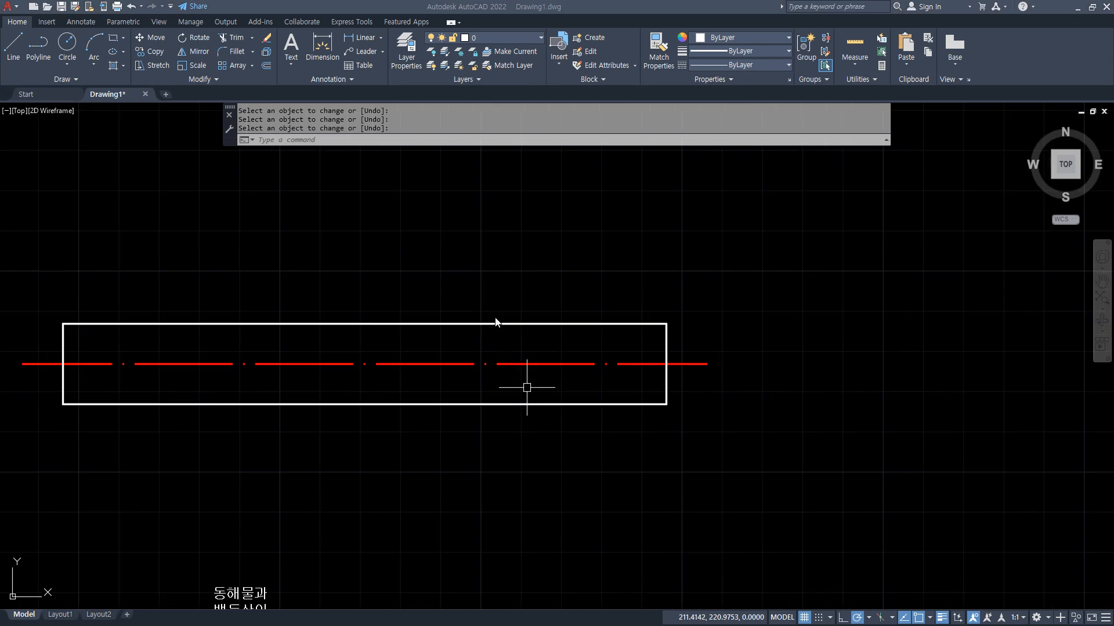
pyautogui.write('l')
pyautogui.press('Return')
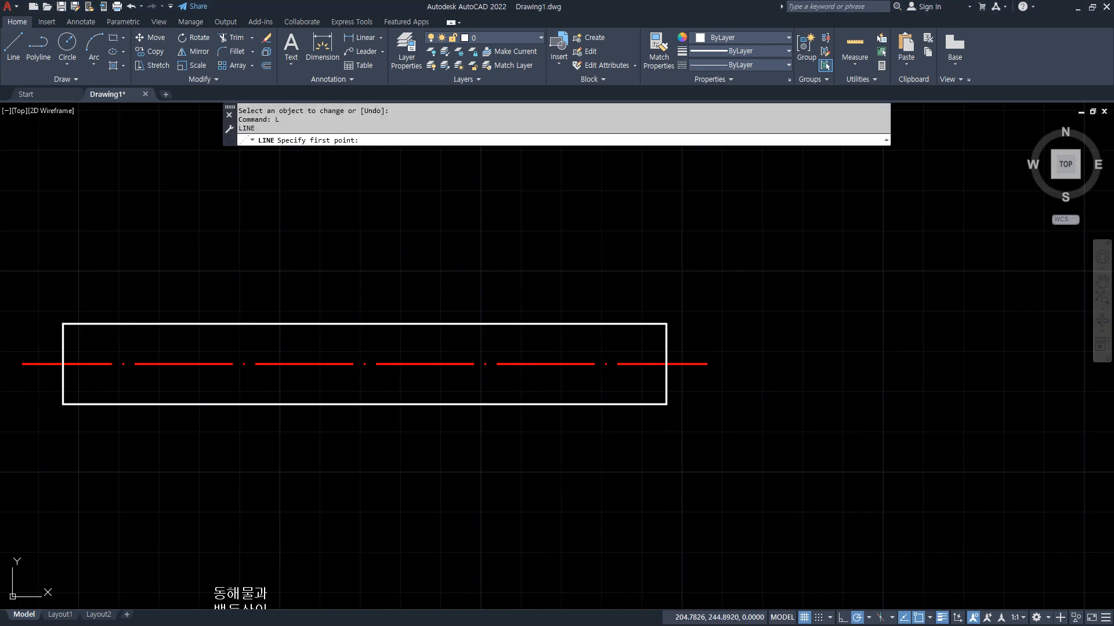
pyautogui.click(500, 291)
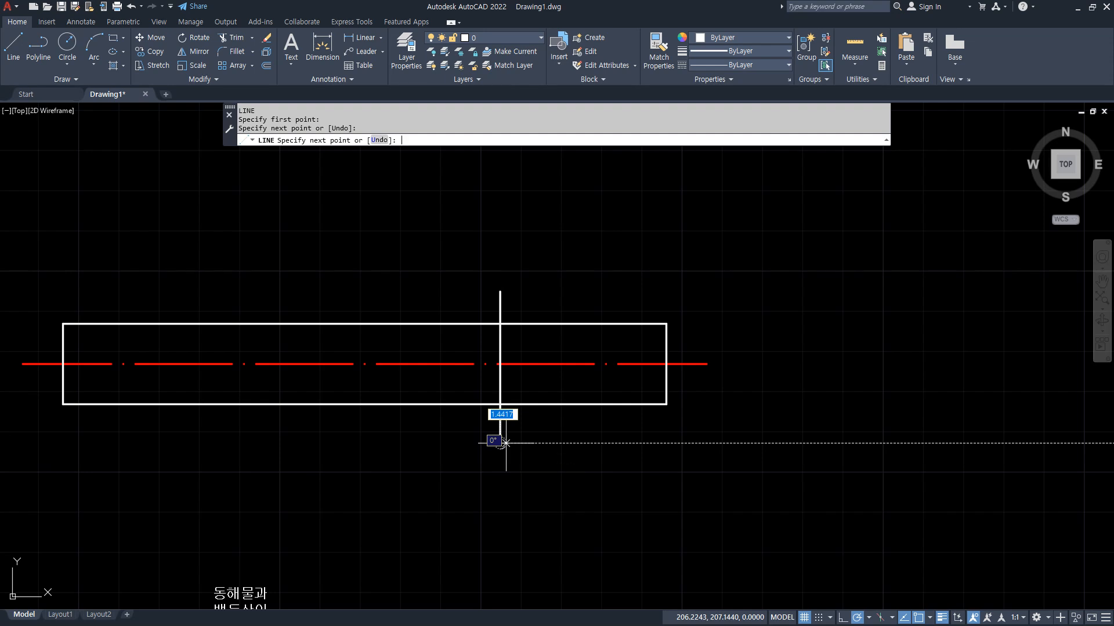
pyautogui.press('Return')
# Trim the vertical line's ends that extend beyond the rectangle's upper and lower edges.
pyautogui.scroll(2, 508, 353)
pyautogui.write('tr')
pyautogui.press('Return')
pyautogui.moveTo(512, 273); pyautogui.dragTo(465, 283)
pyautogui.moveTo(475, 458); pyautogui.dragTo(529, 471)
pyautogui.press('Return')
# Draw a start-end-direction arc from the vertical line's upper end to the centerline, bulging left with a 225° start tangent.
pyautogui.write('a')
pyautogui.press('Return')
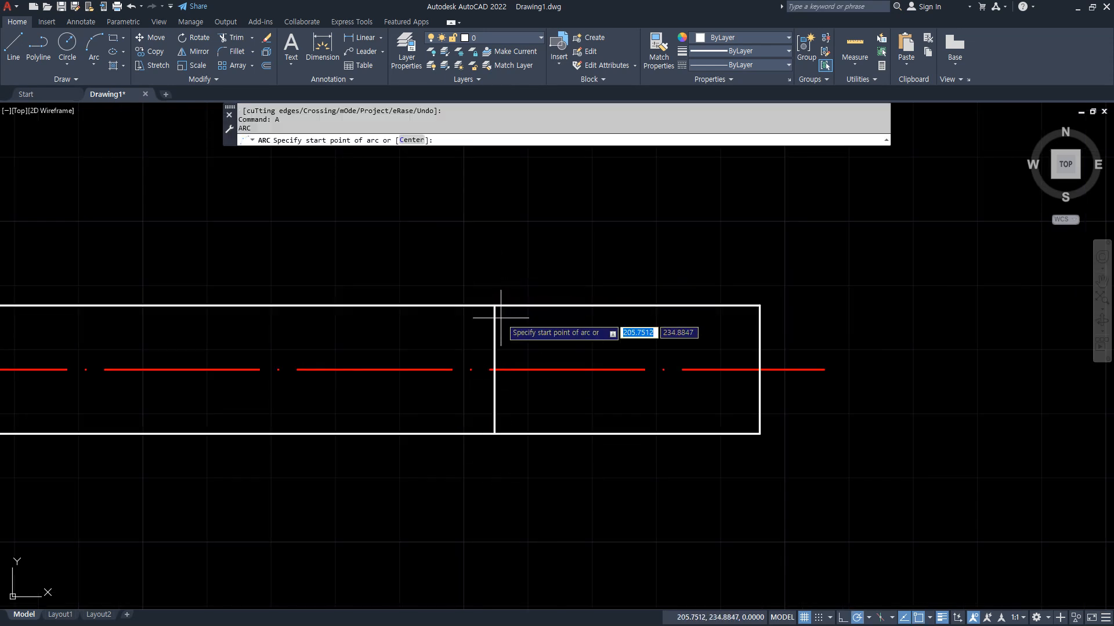
pyautogui.click(494, 306)
pyautogui.click(494, 370)
pyautogui.write('d')
pyautogui.press('Return')
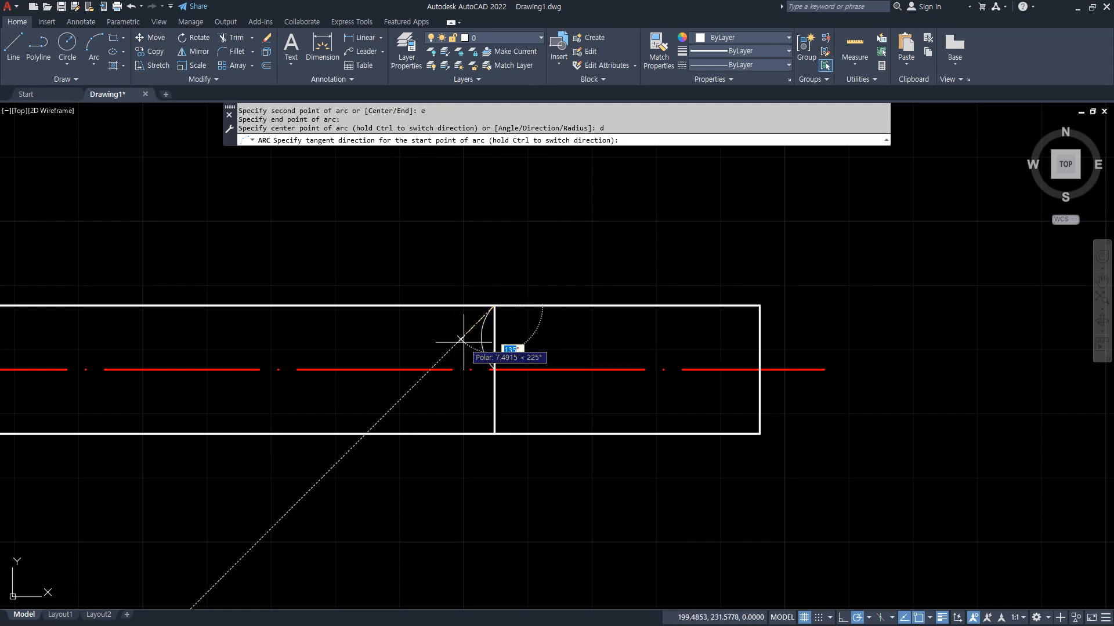
pyautogui.click(449, 342)
# Mirror the arc about the vertical line, keeping the original arc.
pyautogui.scroll(2, 490, 362)
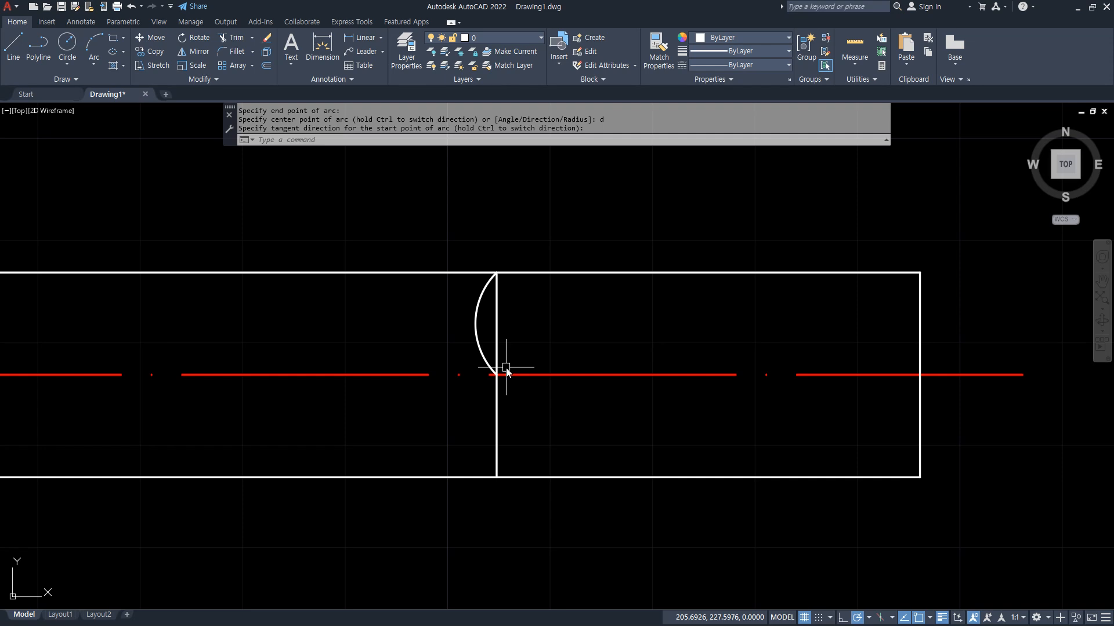
pyautogui.press('Return')
pyautogui.click(490, 363)
pyautogui.press('Return')
pyautogui.click(497, 273)
pyautogui.click(491, 365)
pyautogui.press('Return')
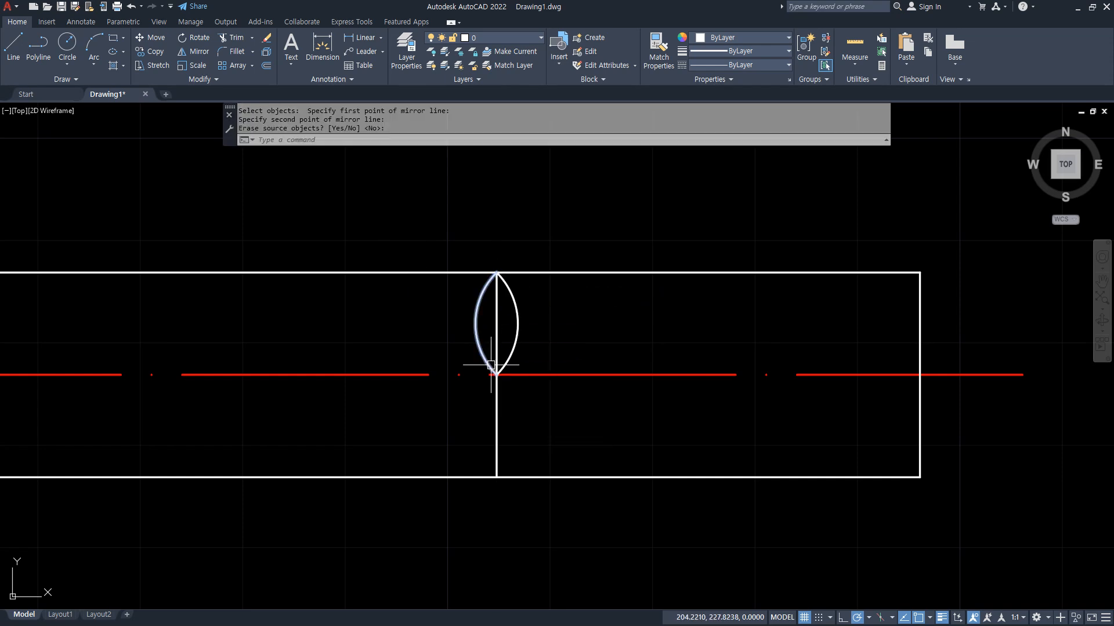
# Copy the pair of arcs from their upper end down to the centerline intersection to fill the lower half.
pyautogui.write('cp')
pyautogui.press('Return')
pyautogui.click(460, 249)
pyautogui.click(538, 386)
pyautogui.press('Return')
pyautogui.click(496, 273)
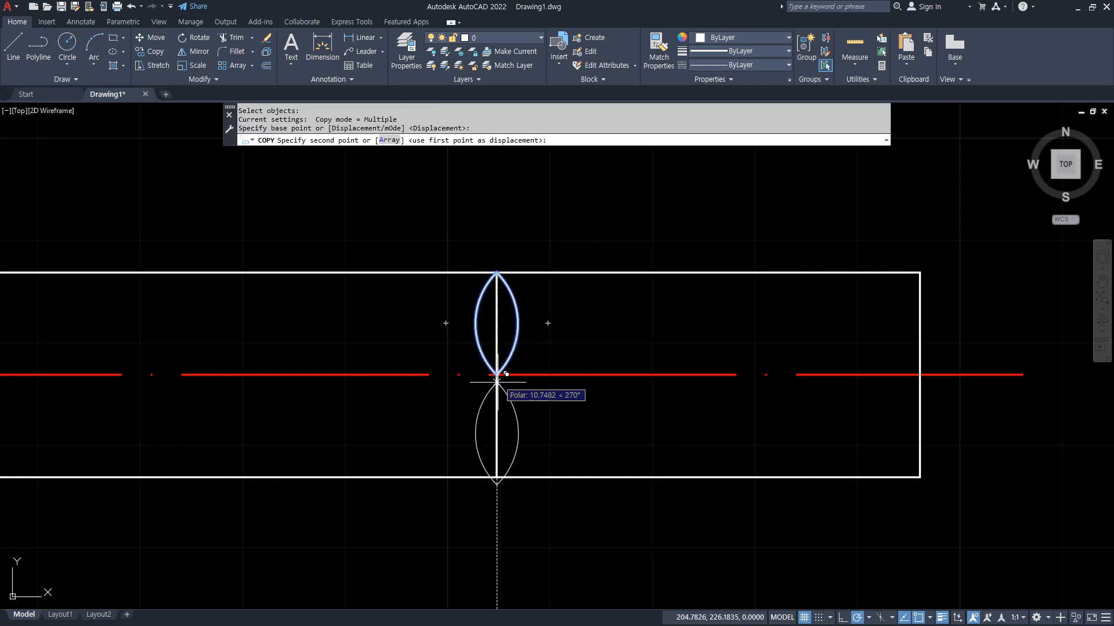
pyautogui.click(497, 375)
pyautogui.press('Return')
# Erase the vertical line running through the arcs.
pyautogui.click(497, 450)
pyautogui.write('e')
pyautogui.press('Return')
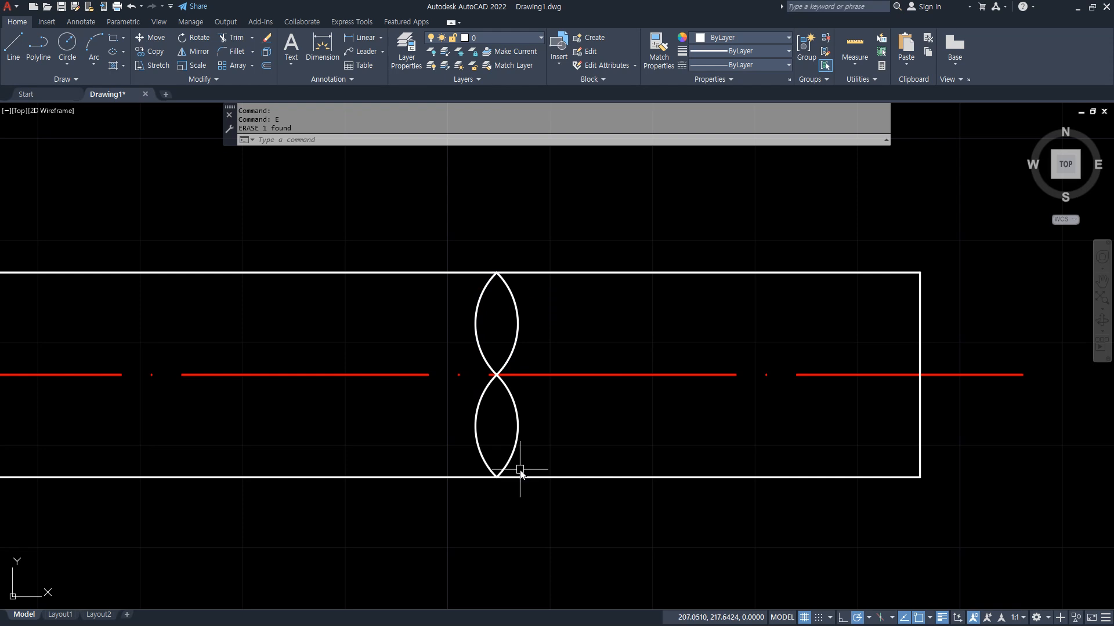
# Copy all four arcs horizontally a short distance to the right to form the second break edge.
pyautogui.write('cp')
pyautogui.press('Return')
pyautogui.click(432, 241)
pyautogui.click(532, 498)
pyautogui.press('Return')
pyautogui.click(527, 533)
pyautogui.click(594, 532)
pyautogui.press('Return')
# Trim the rectangle's upper and lower edges between the two sets of arcs.
pyautogui.write('tr')
pyautogui.press('Return')
pyautogui.moveTo(522, 250); pyautogui.dragTo(533, 301)
# Erase the lower-left arc of the left set and the upper-right arc of the right set.
pyautogui.click(484, 439)
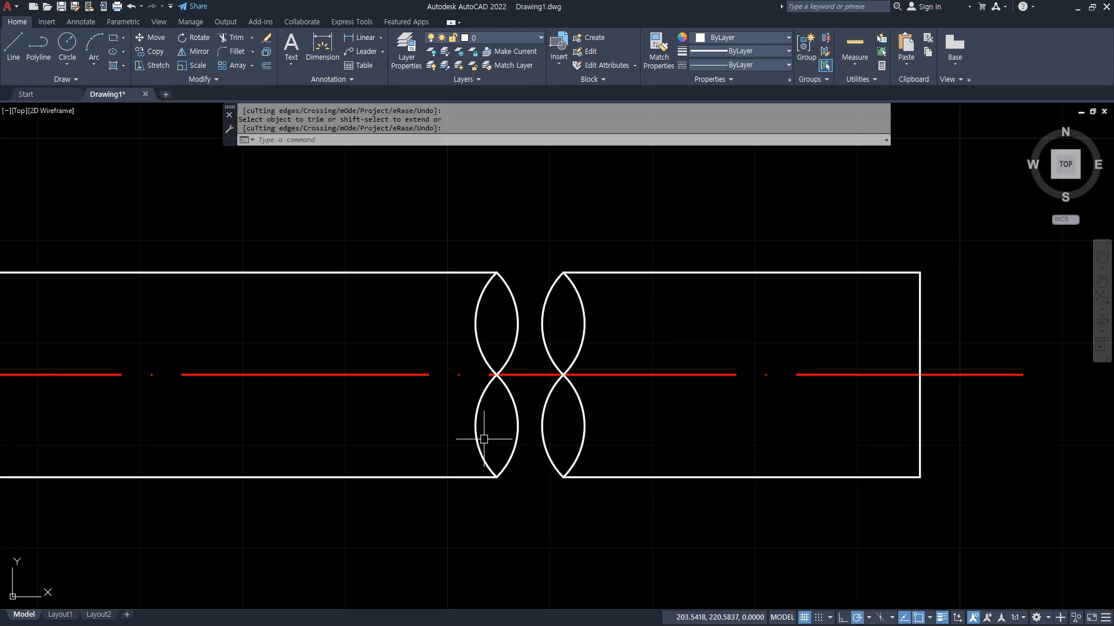
pyautogui.click(462, 436)
pyautogui.click(592, 330)
pyautogui.click(573, 328)
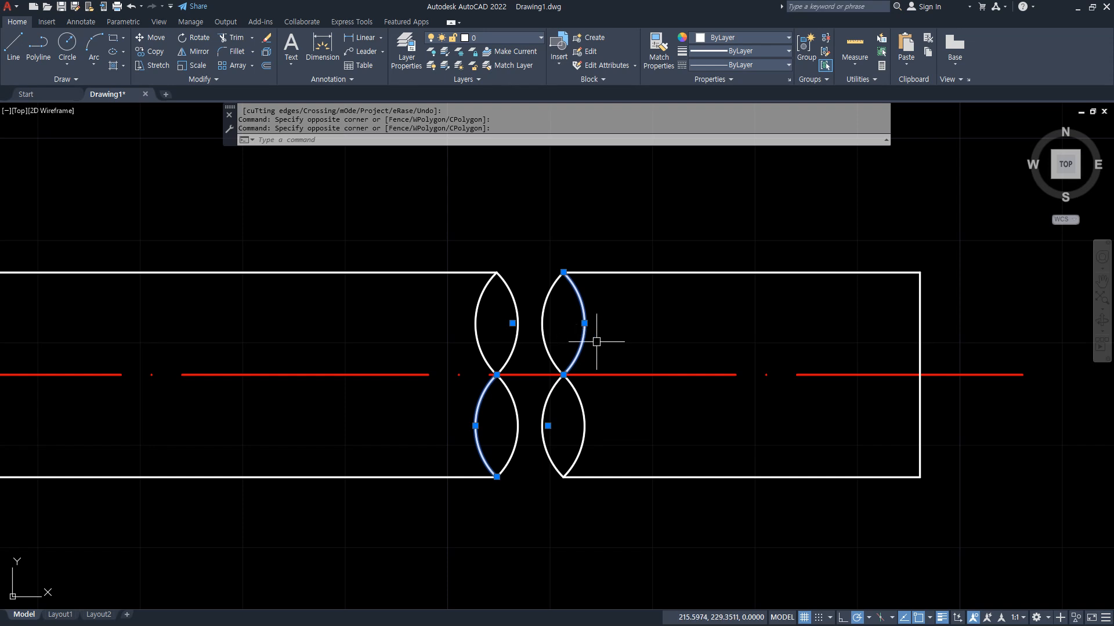
pyautogui.press('Delete')
pyautogui.scroll(-2, 666, 510)
pyautogui.moveTo(666, 510)
pyautogui.mouseDown(button='middle')
pyautogui.moveTo(686, 443)
pyautogui.moveTo(886, 446)
pyautogui.mouseUp(button='middle')
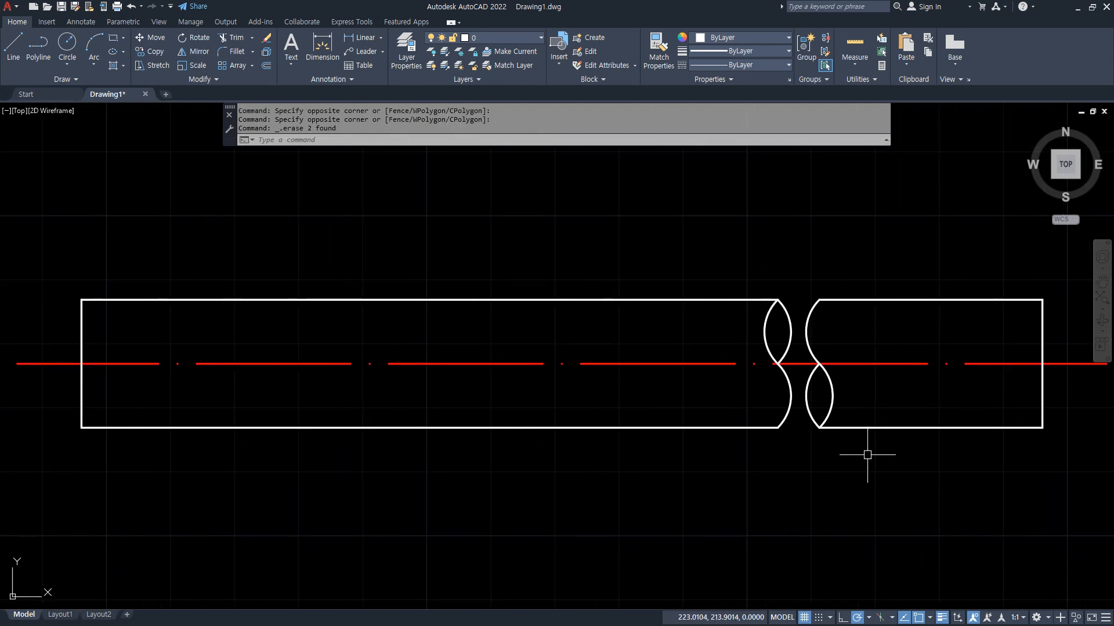
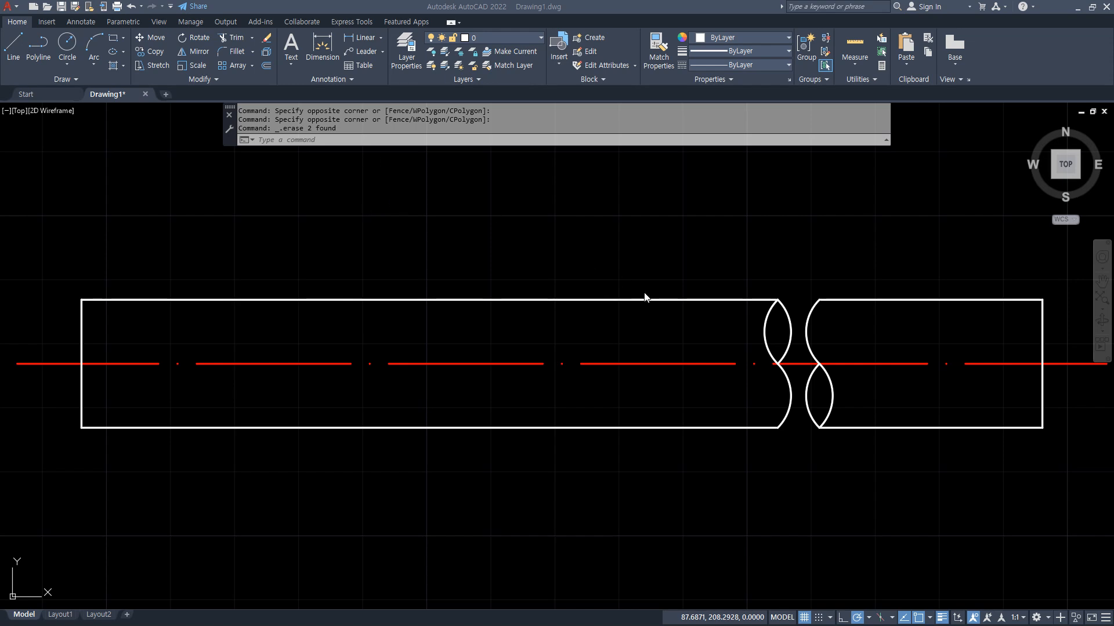
pyautogui.moveTo(812, 455)
pyautogui.mouseDown()
pyautogui.moveTo(741, 328)
pyautogui.moveTo(875, 377)
pyautogui.moveTo(782, 464)
pyautogui.mouseUp()
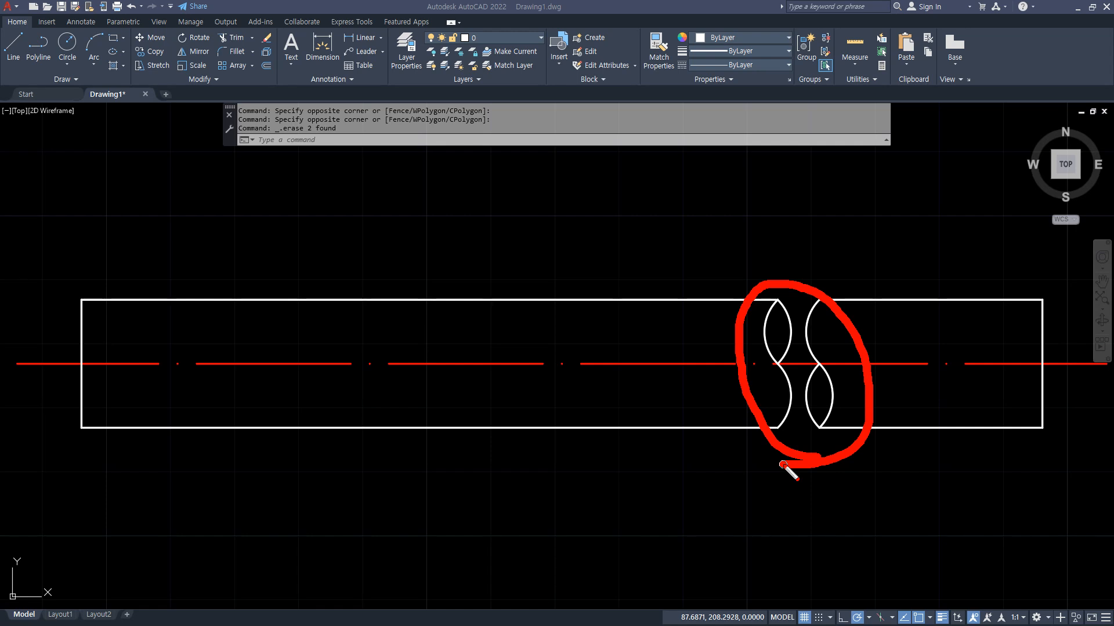
pyautogui.press('Escape')
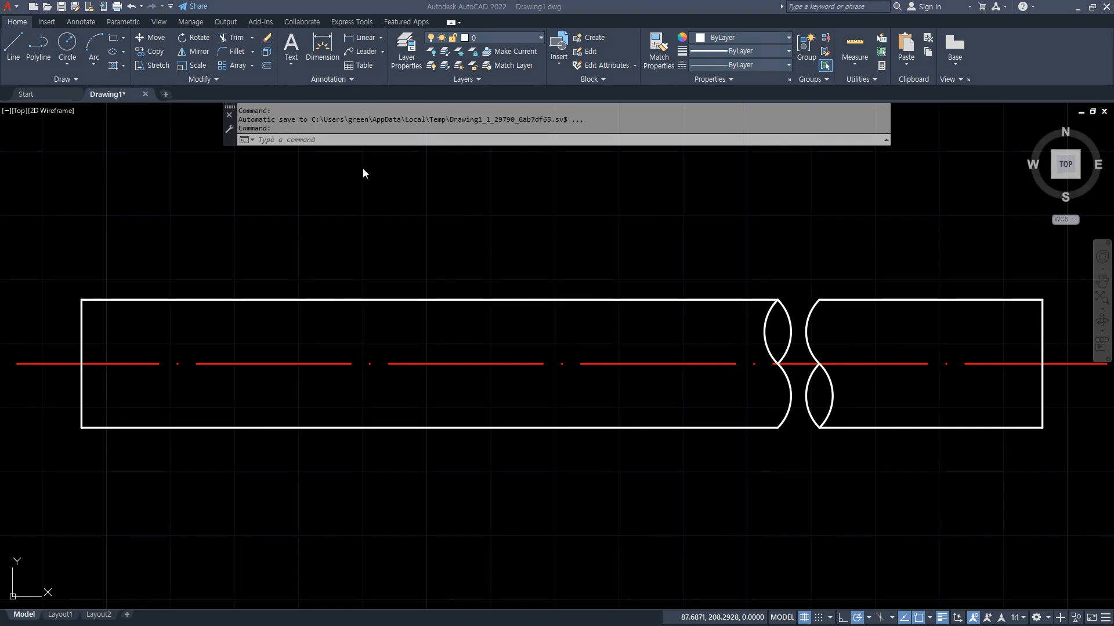
# Add a linear dimension across the bar's full length, placed below its lower edge.
pyautogui.click(97, 23)
pyautogui.click(256, 66)
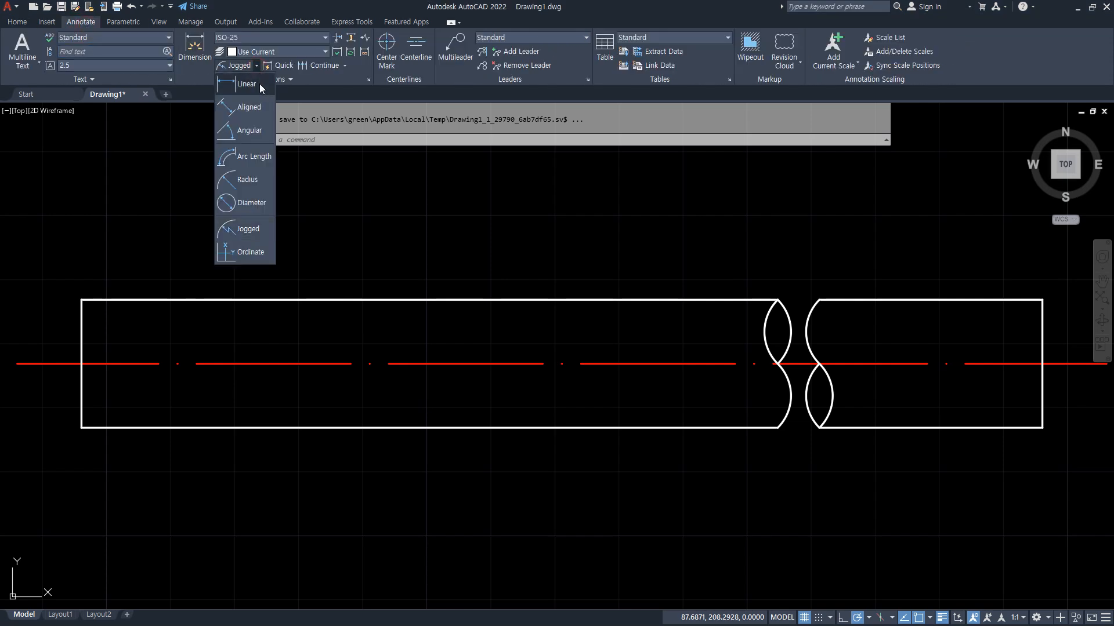
pyautogui.click(259, 84)
pyautogui.click(82, 428)
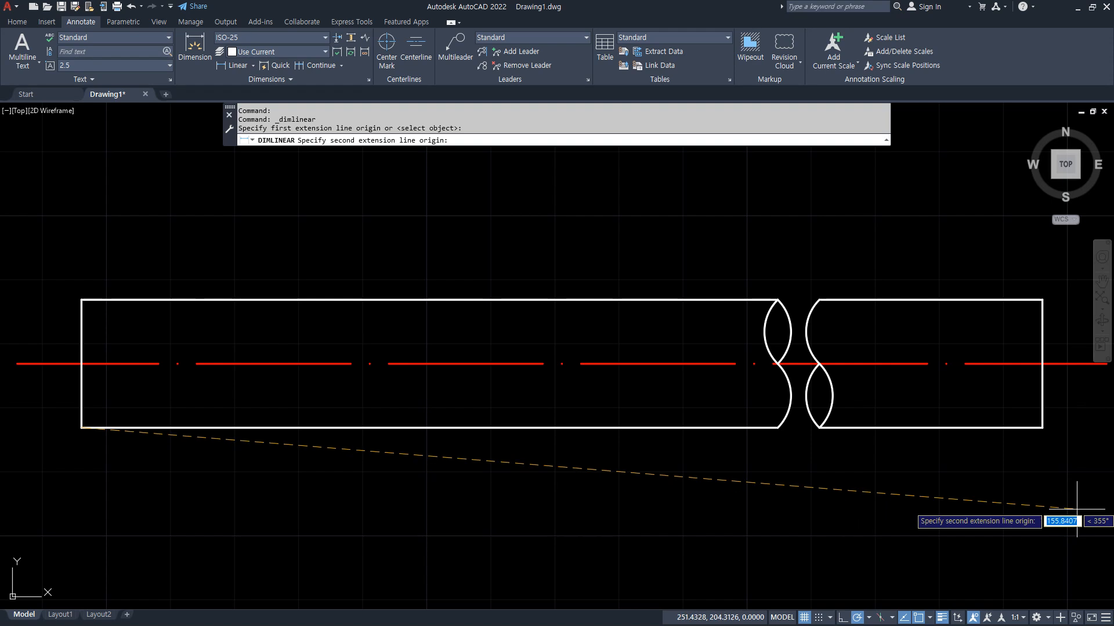
pyautogui.click(1042, 428)
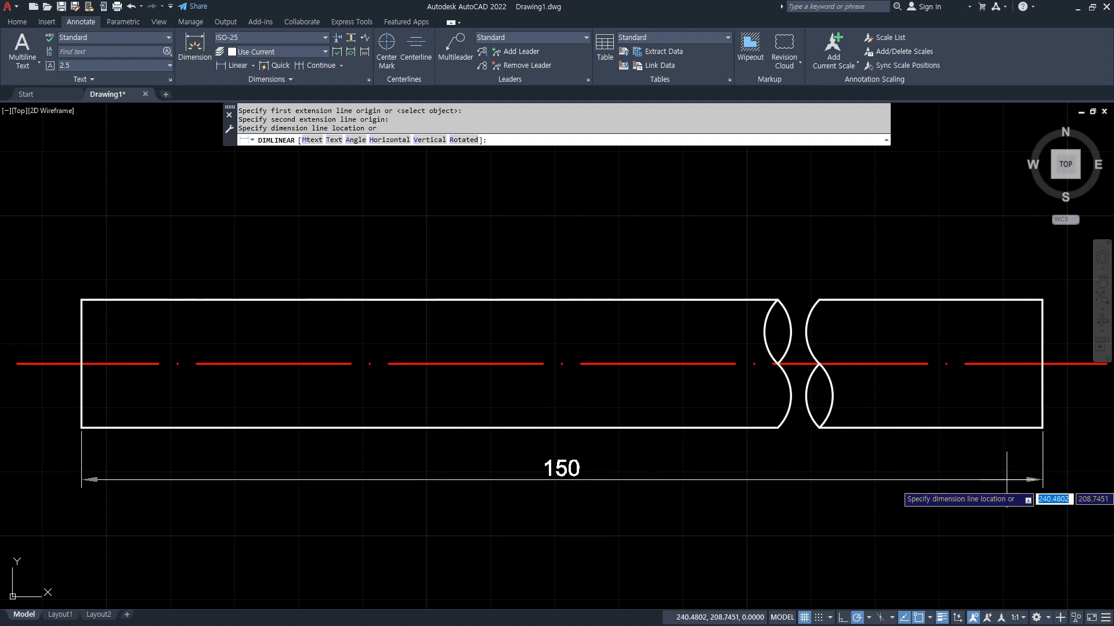
pyautogui.click(895, 506)
# Override the bar length dimension's text with 2,500 and end text editing.
pyautogui.write('ed')
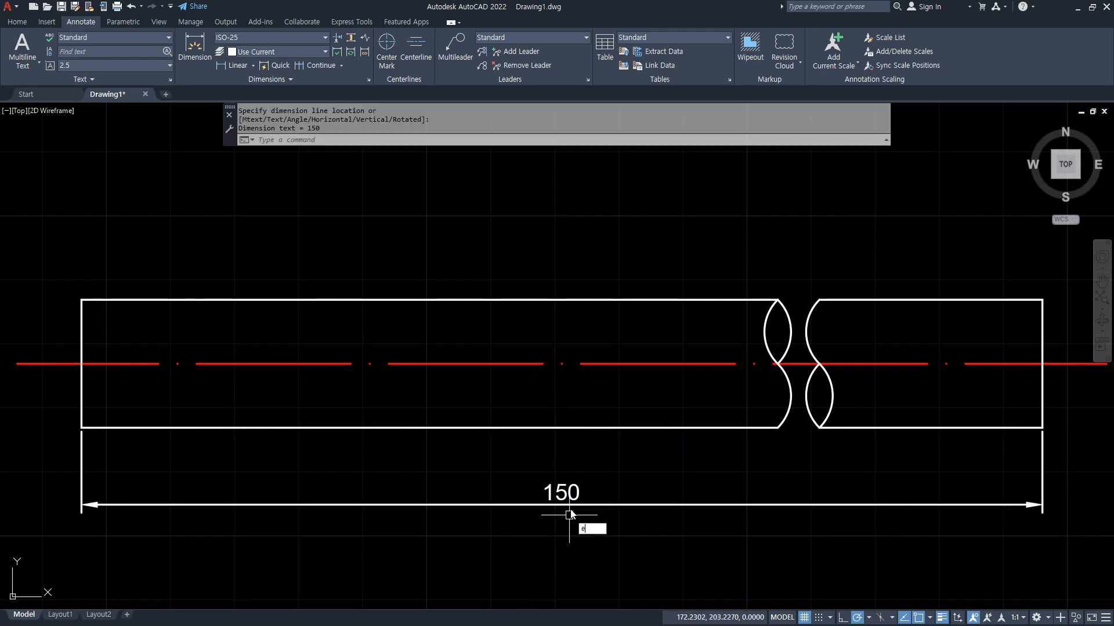
pyautogui.press('Return')
pyautogui.click(574, 494)
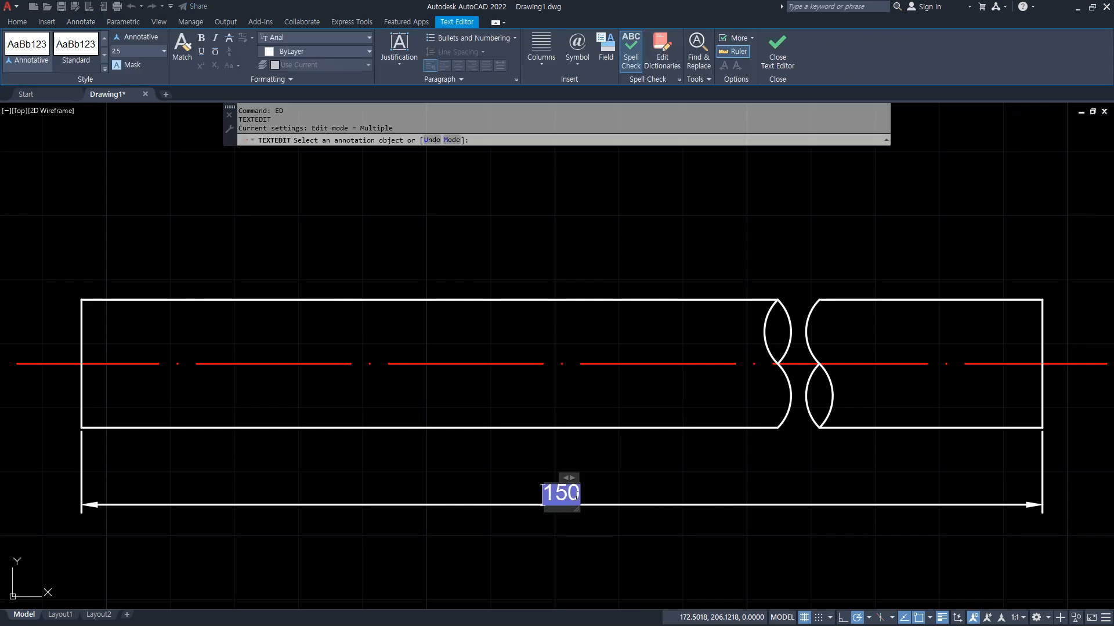
pyautogui.press('BackSpace')
pyautogui.write('2')
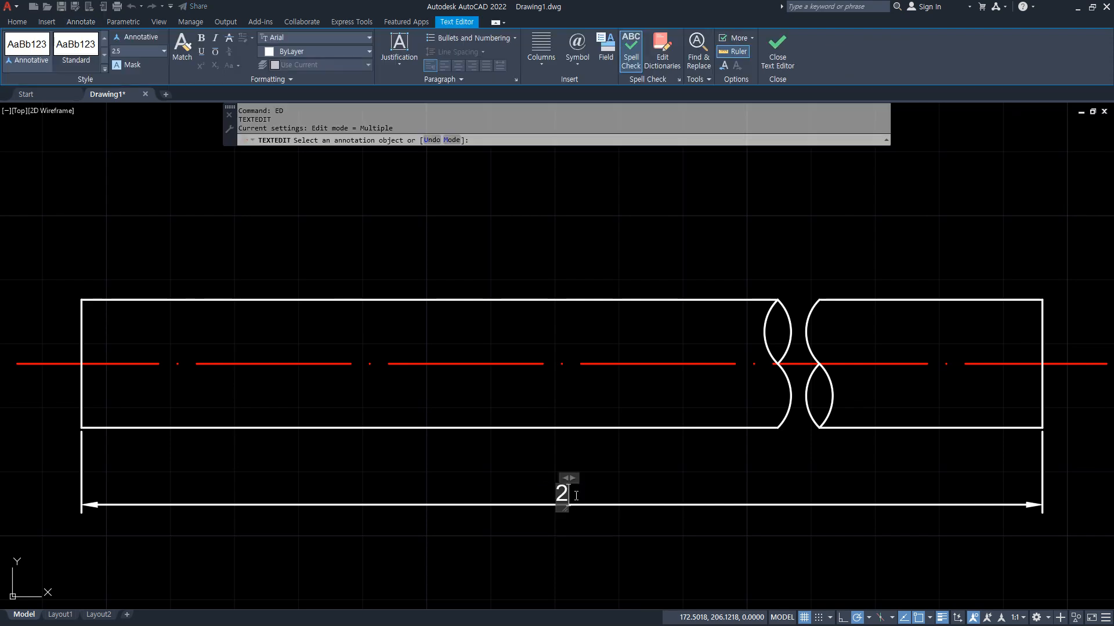
pyautogui.write(',500')
pyautogui.hotkey('ctrl', 'Return')
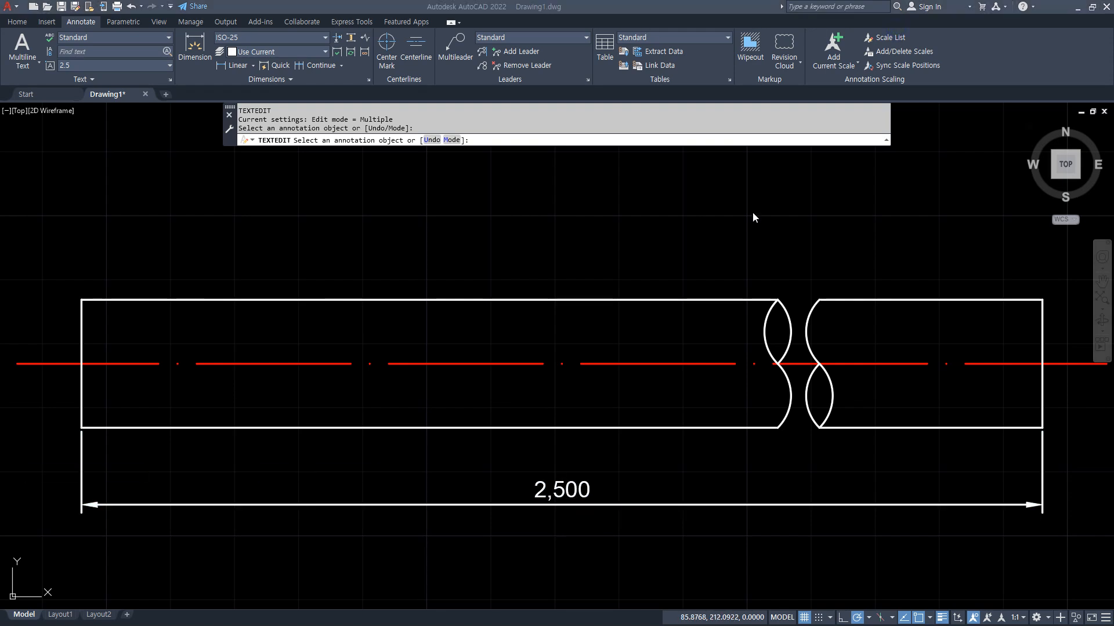
pyautogui.moveTo(835, 532)
pyautogui.mouseDown()
pyautogui.moveTo(835, 490)
pyautogui.moveTo(821, 535)
pyautogui.mouseUp()
pyautogui.press('Escape')
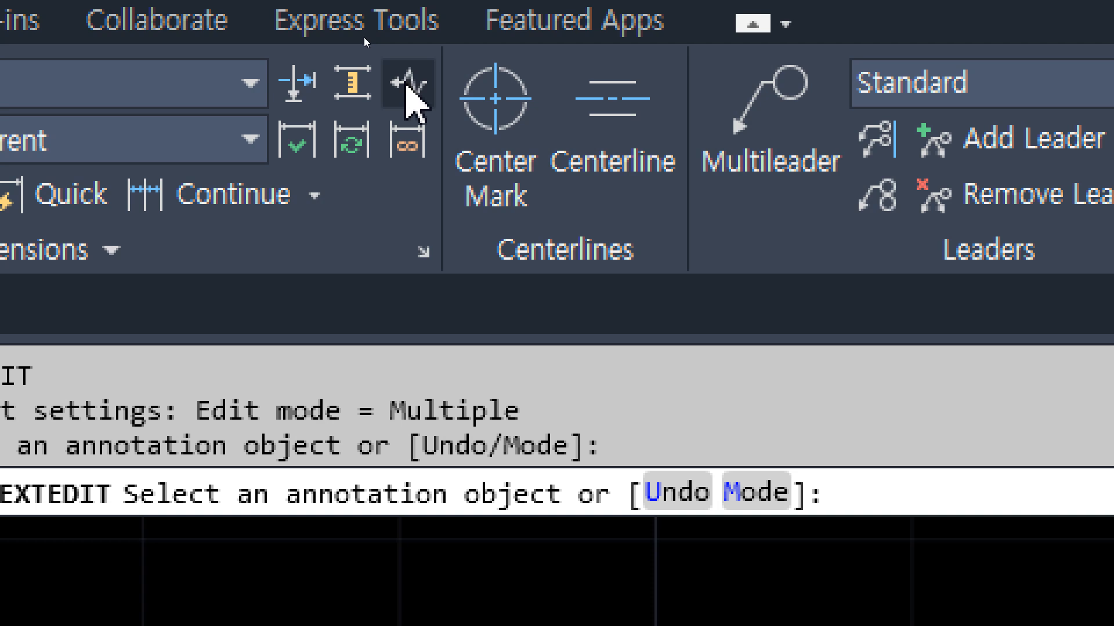
pyautogui.press('Escape')
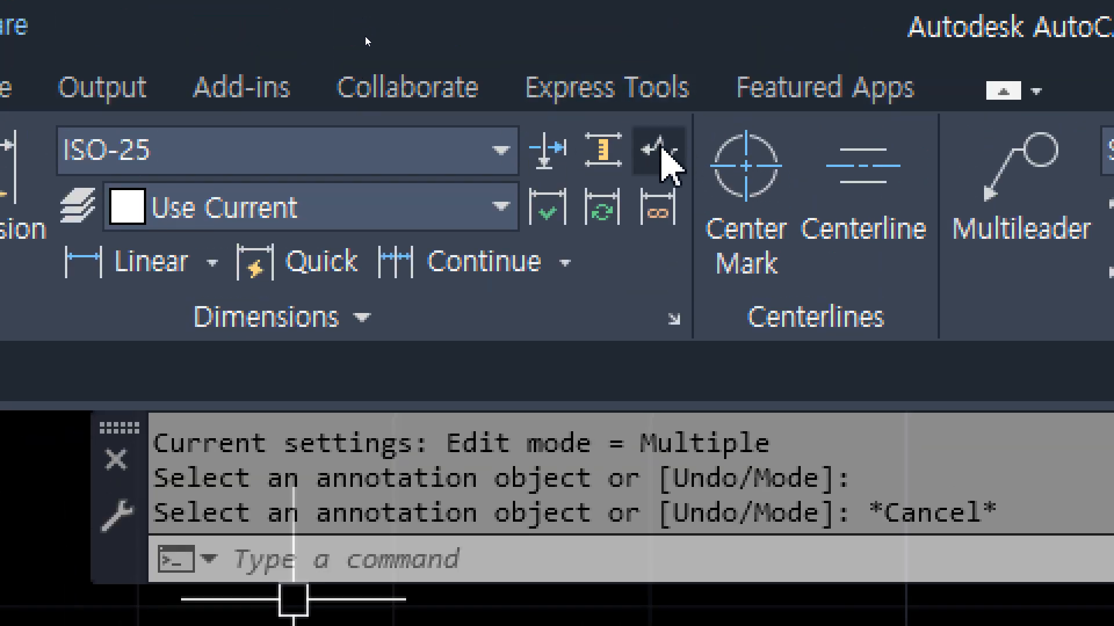
# Add a jog symbol to the 2,500 dimension line directly below the gap between the bar's break edges.
pyautogui.click(661, 149)
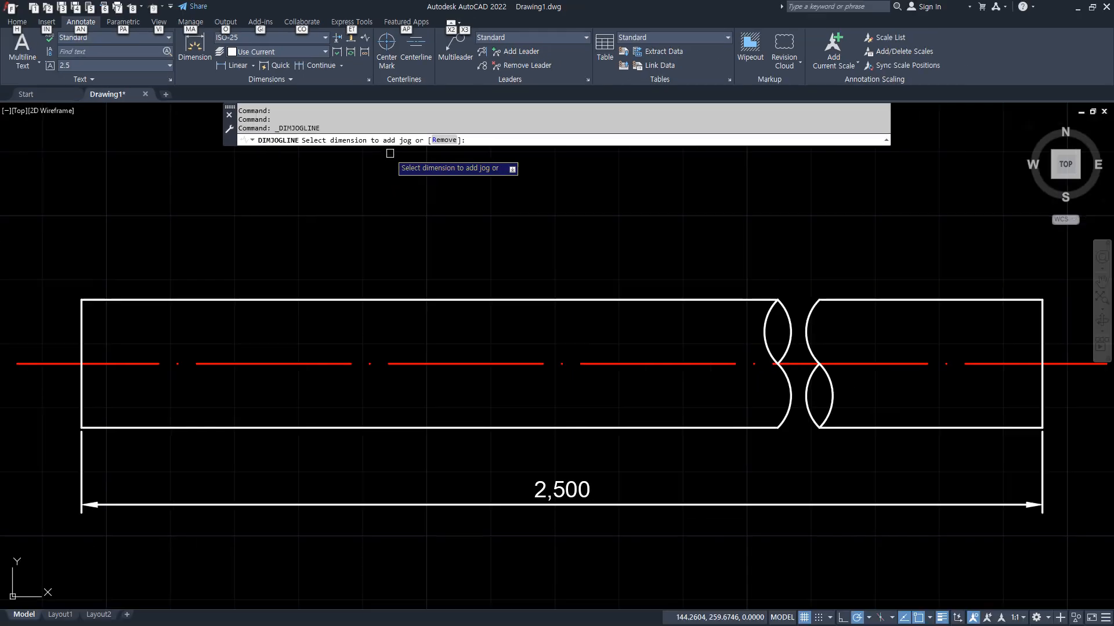
pyautogui.click(560, 505)
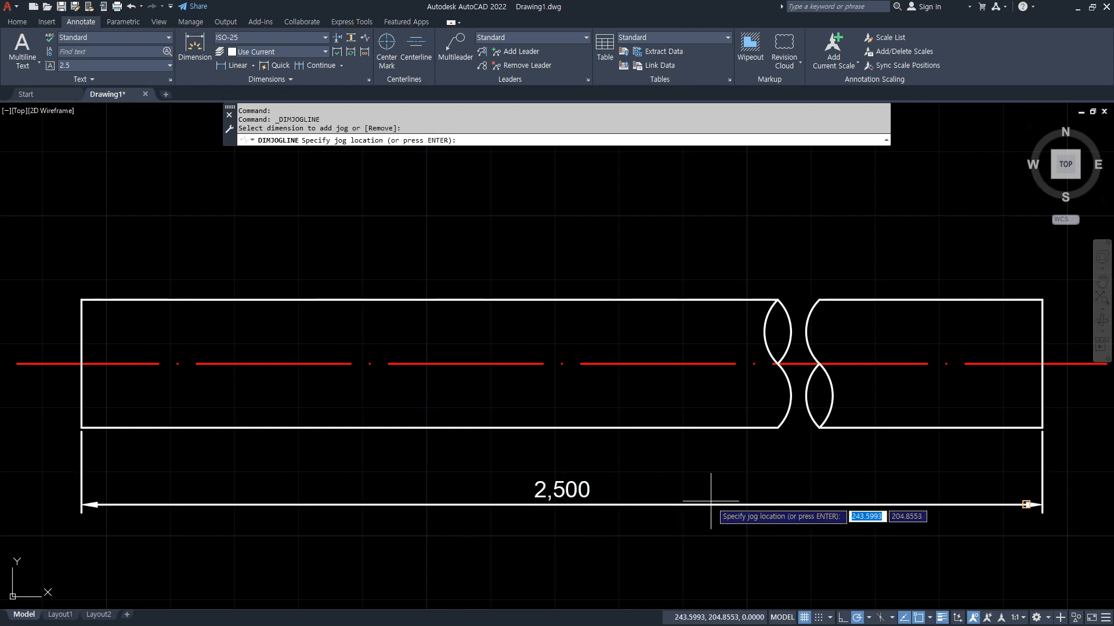
pyautogui.moveTo(1012, 502)
pyautogui.mouseDown()
pyautogui.moveTo(1052, 513)
pyautogui.moveTo(1018, 518)
pyautogui.mouseUp()
pyautogui.moveTo(1010, 469); pyautogui.dragTo(1003, 535)
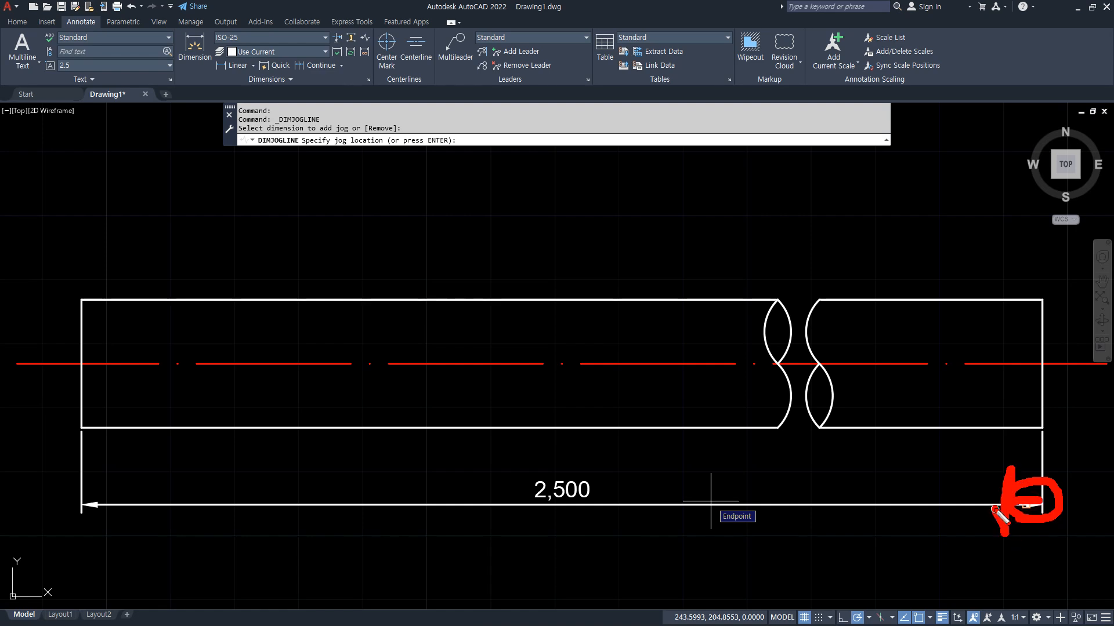
pyautogui.press('Escape')
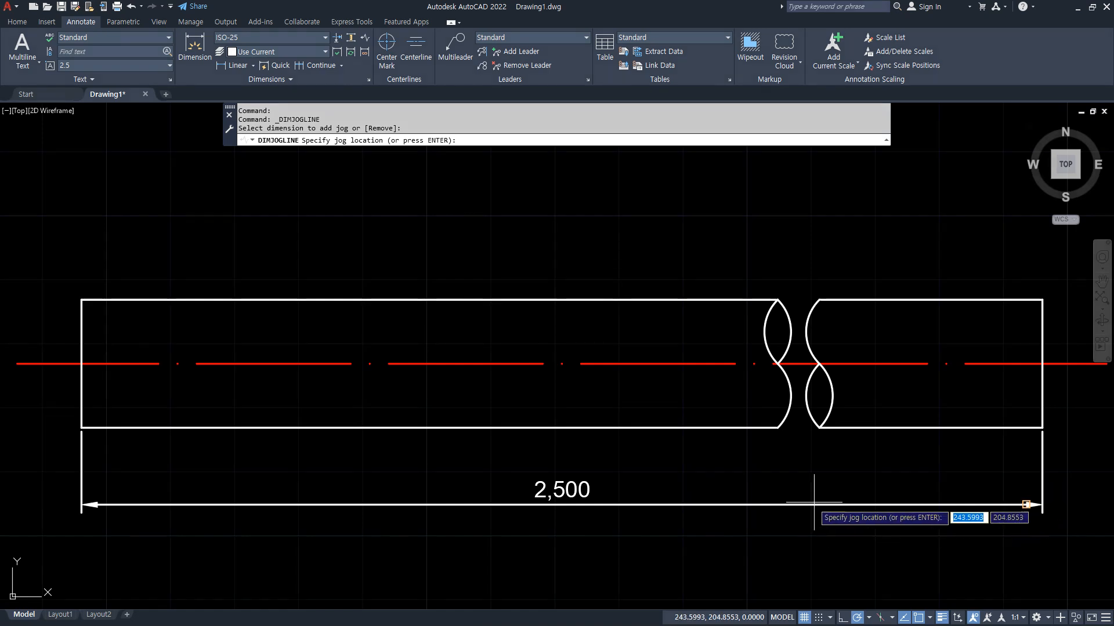
pyautogui.click(799, 459)
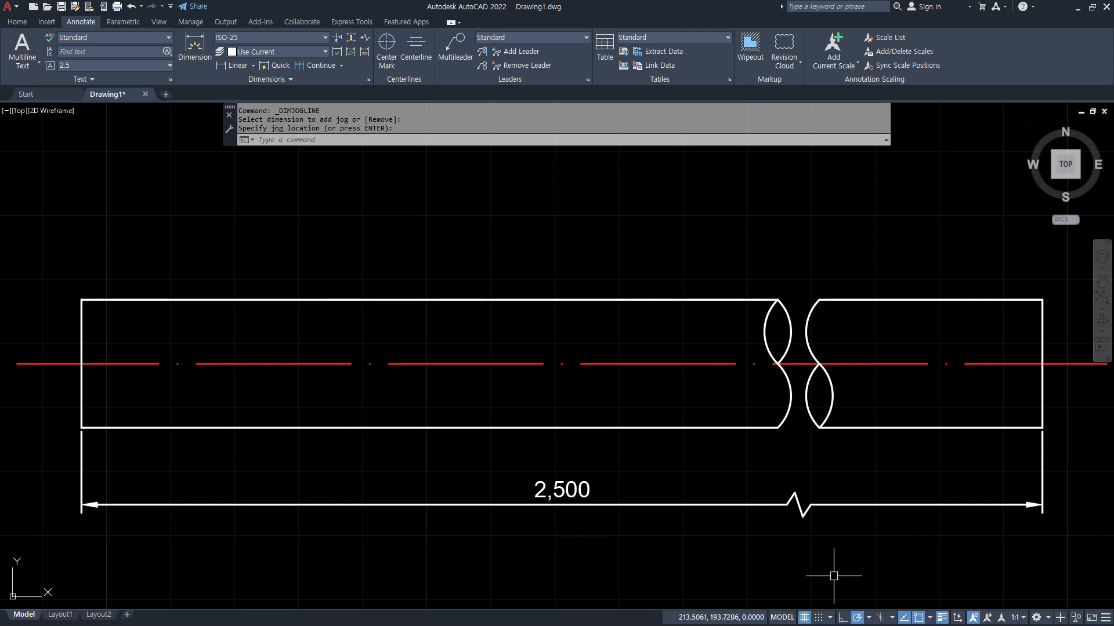
pyautogui.press('Escape')
# Move the grid figure with all its dimensions from its lower-left corner to the origin 0,0.
pyautogui.scroll(-6, 616, 447)
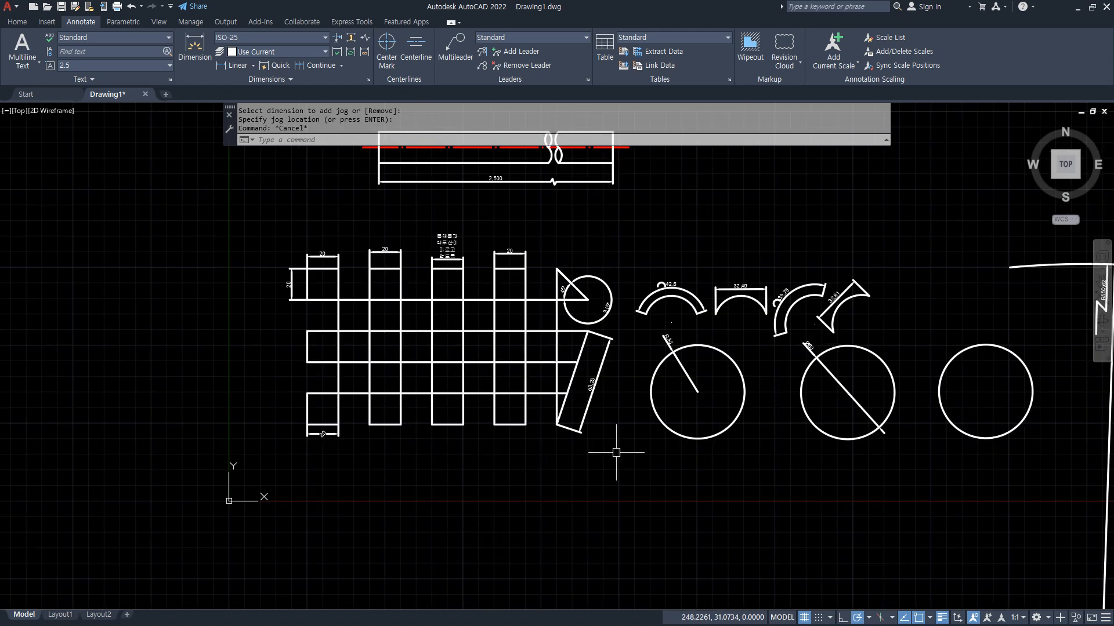
pyautogui.write('m')
pyautogui.press('Return')
pyautogui.click(616, 455)
pyautogui.click(285, 219)
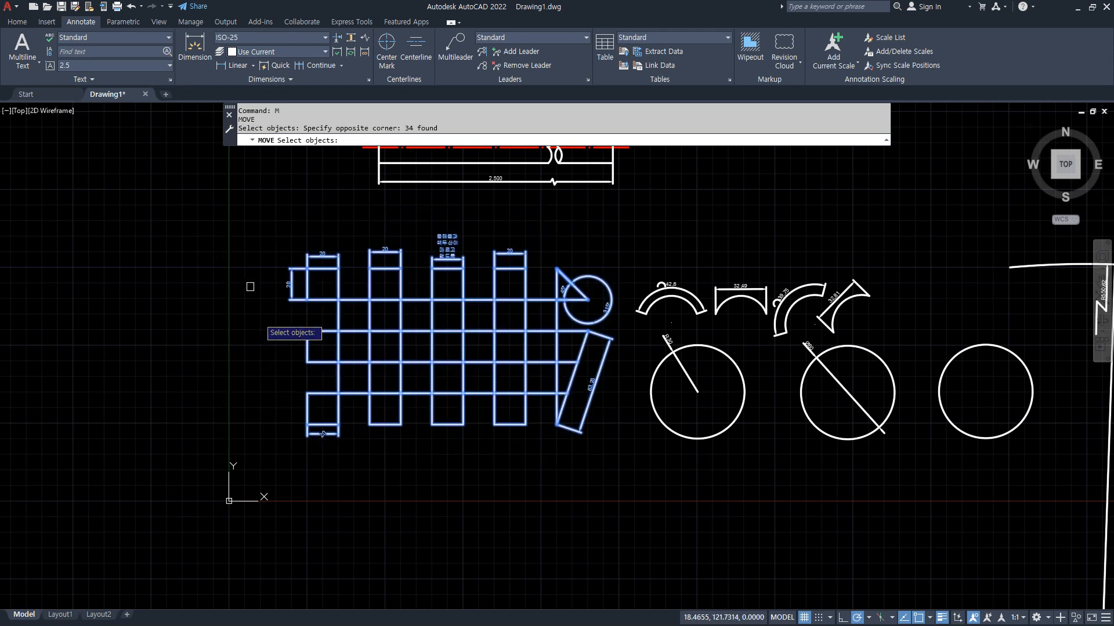
pyautogui.press('Return')
pyautogui.click(307, 424)
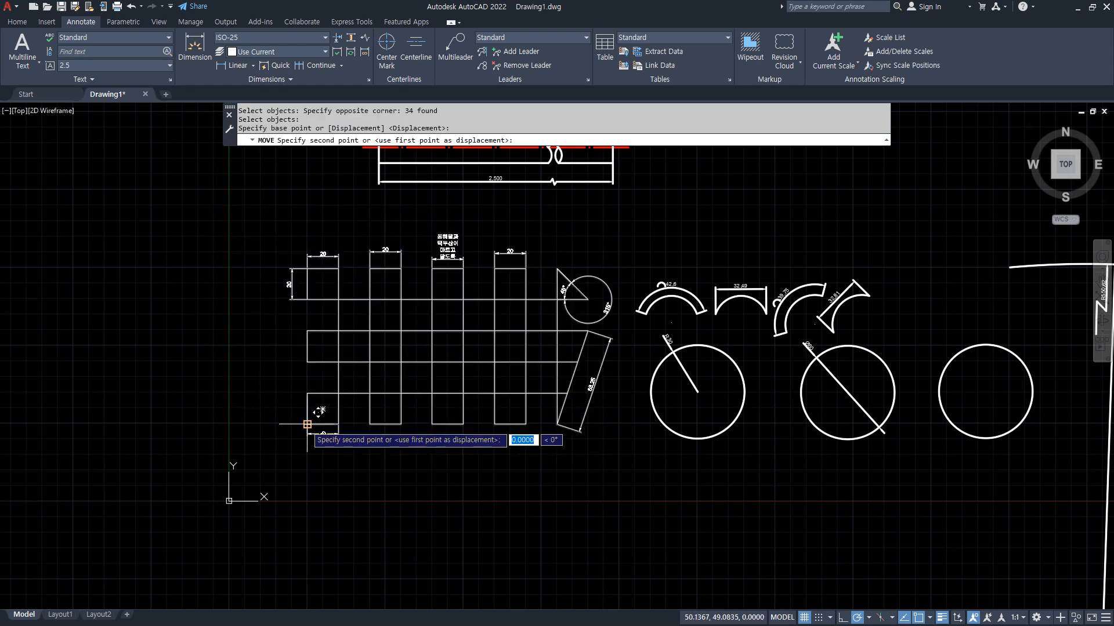
pyautogui.write('0,0')
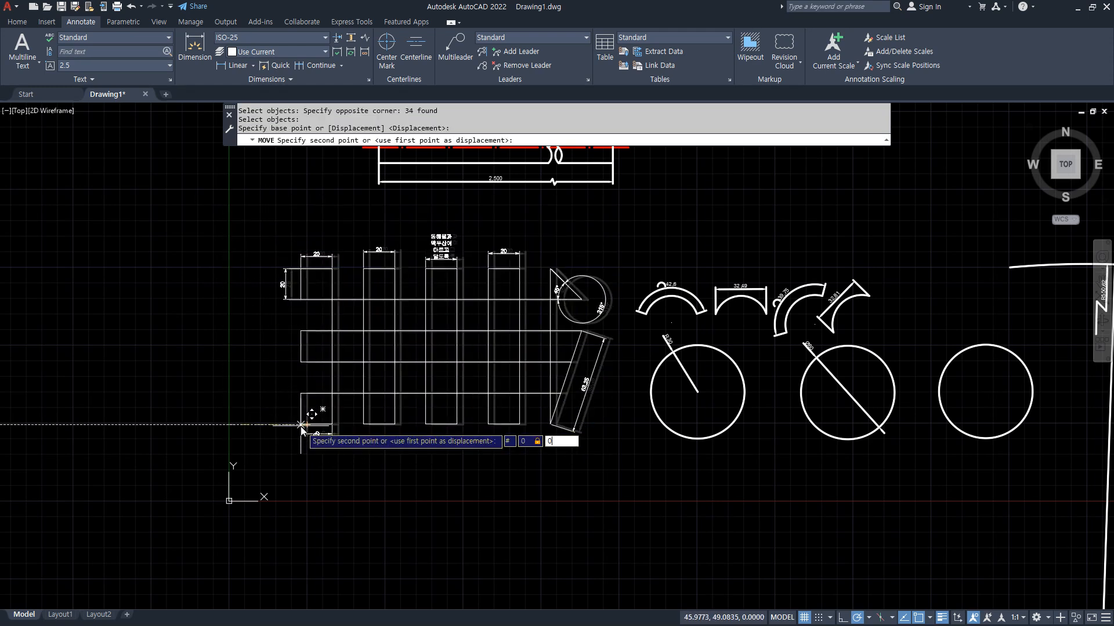
pyautogui.press('Return')
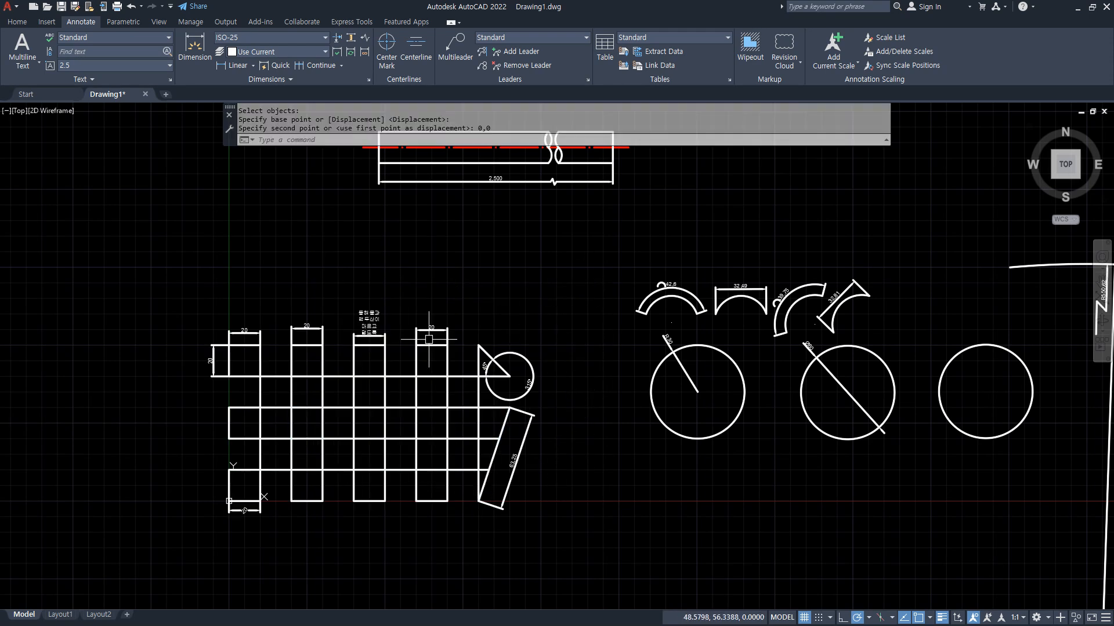
# Erase the horizontal dimension below the grid's lower-left square.
pyautogui.scroll(3, 236, 503)
pyautogui.moveTo(319, 529); pyautogui.dragTo(221, 521)
pyautogui.write('E')
pyautogui.press('Return')
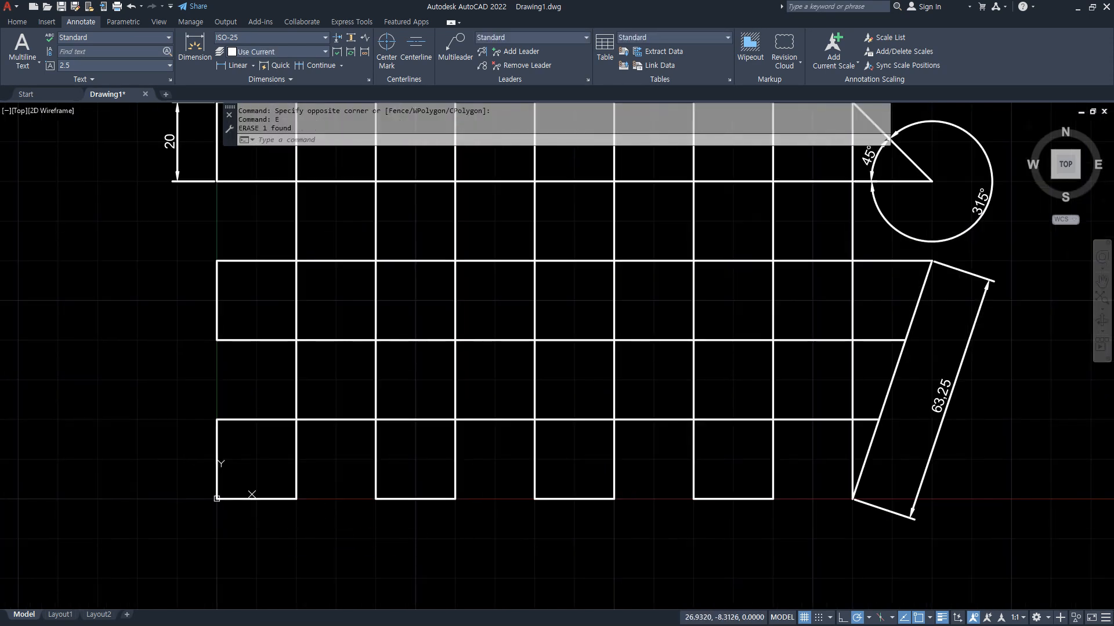
# Add an X ordinate dimension at the grid's lower-left corner on the origin, with its leader running straight down.
pyautogui.moveTo(281, 514); pyautogui.dragTo(281, 410, button='middle')
pyautogui.scroll(2, 281, 410)
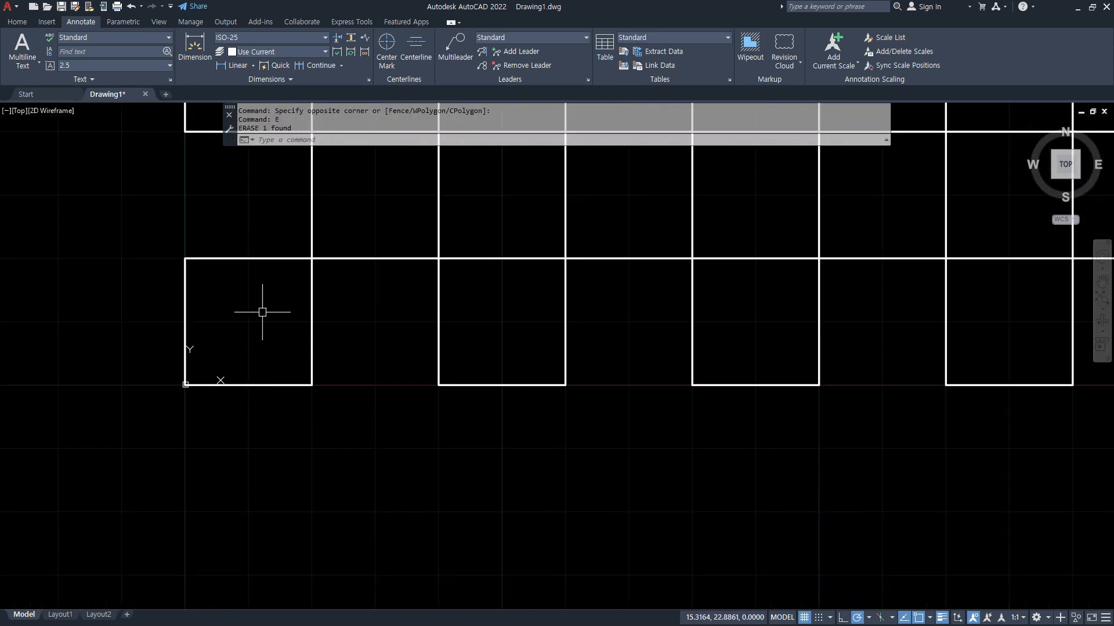
pyautogui.click(253, 65)
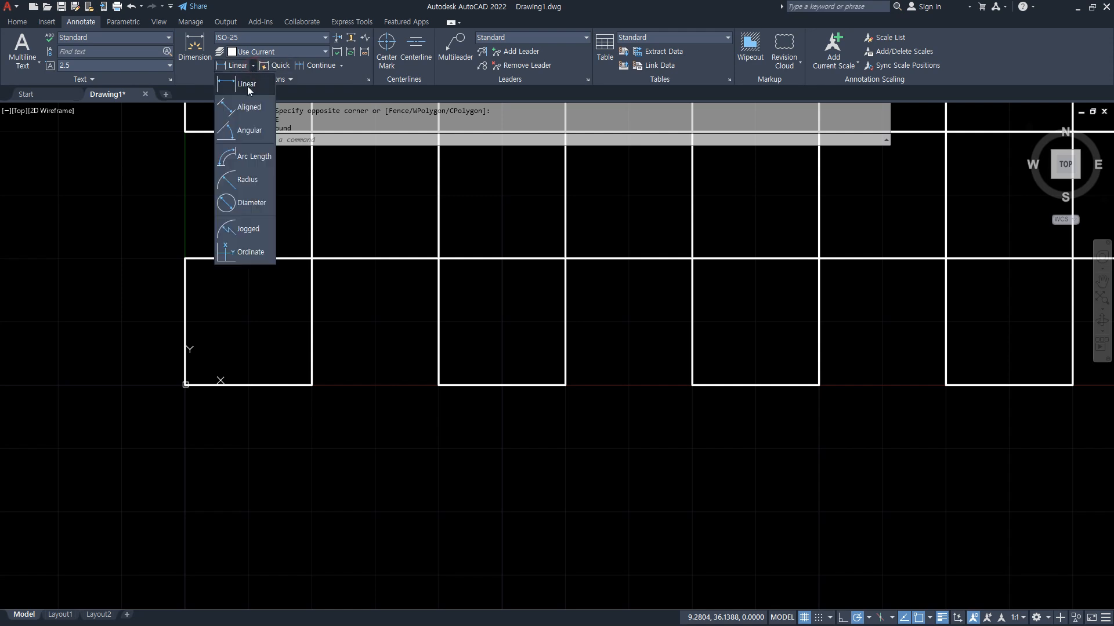
pyautogui.click(239, 255)
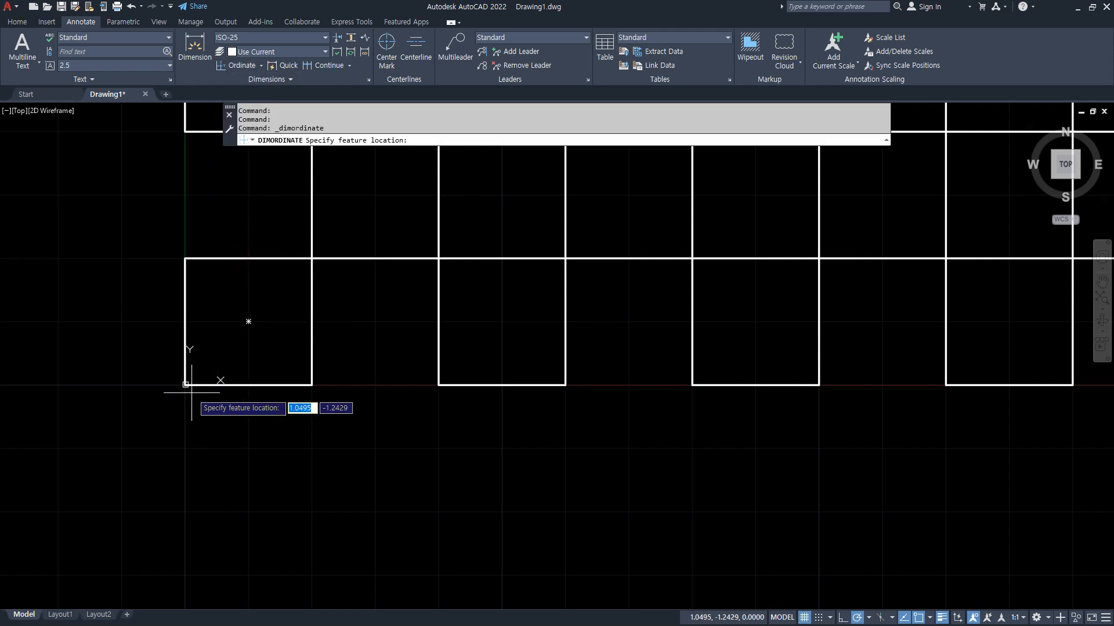
pyautogui.click(186, 384)
pyautogui.click(184, 487)
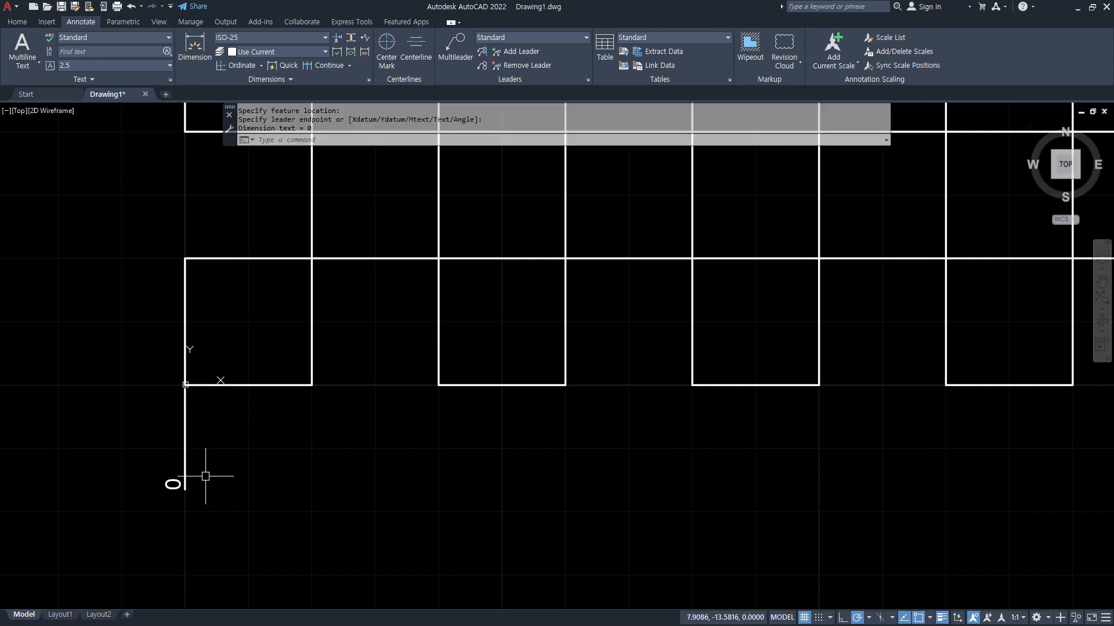
# Add Y ordinate dimensions beside the grid at the origin corner and at the next corner up, with straight leaders.
pyautogui.press('Return')
pyautogui.click(185, 384)
pyautogui.click(78, 384)
pyautogui.press('Return')
pyautogui.click(185, 258)
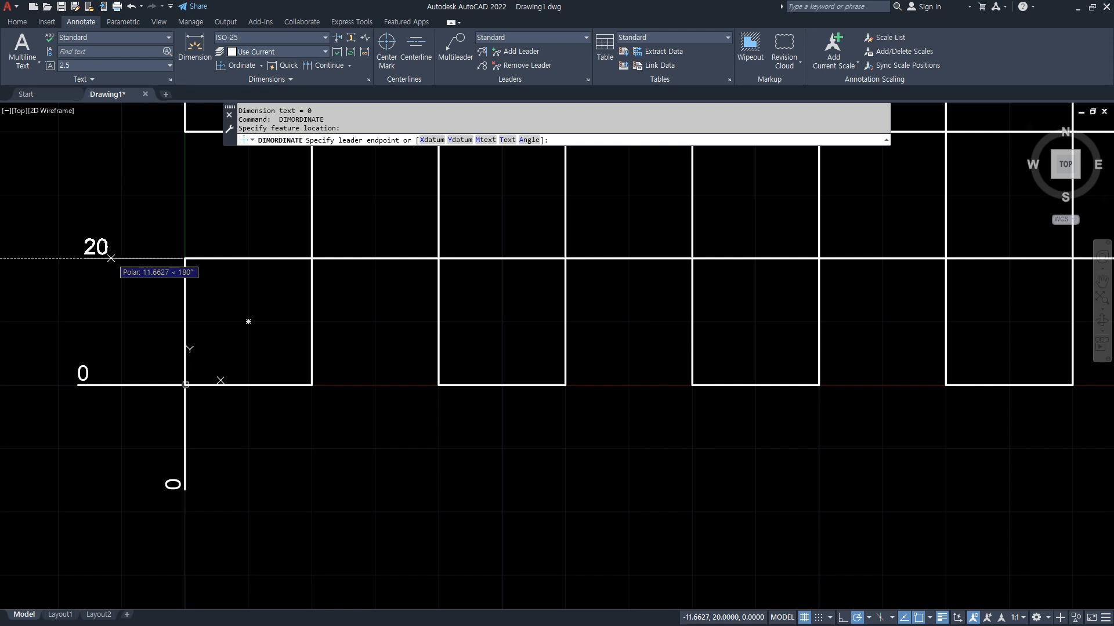
pyautogui.click(84, 258)
# Add X ordinate dimensions below the first column's right bottom corner and the second column's left bottom corner.
pyautogui.press('Return')
pyautogui.click(312, 384)
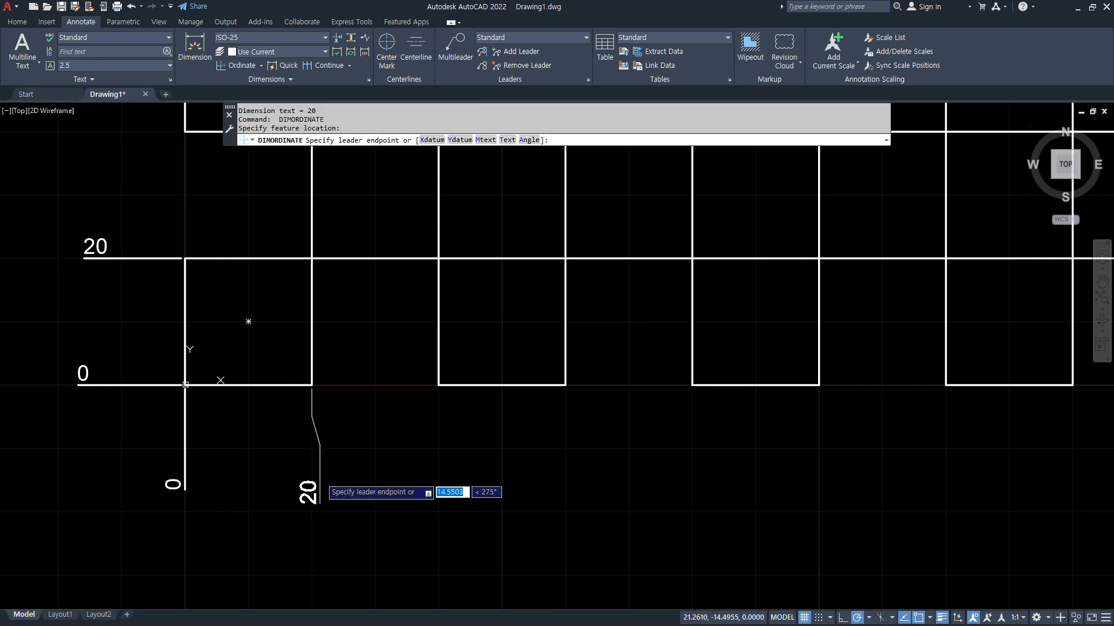
pyautogui.click(312, 498)
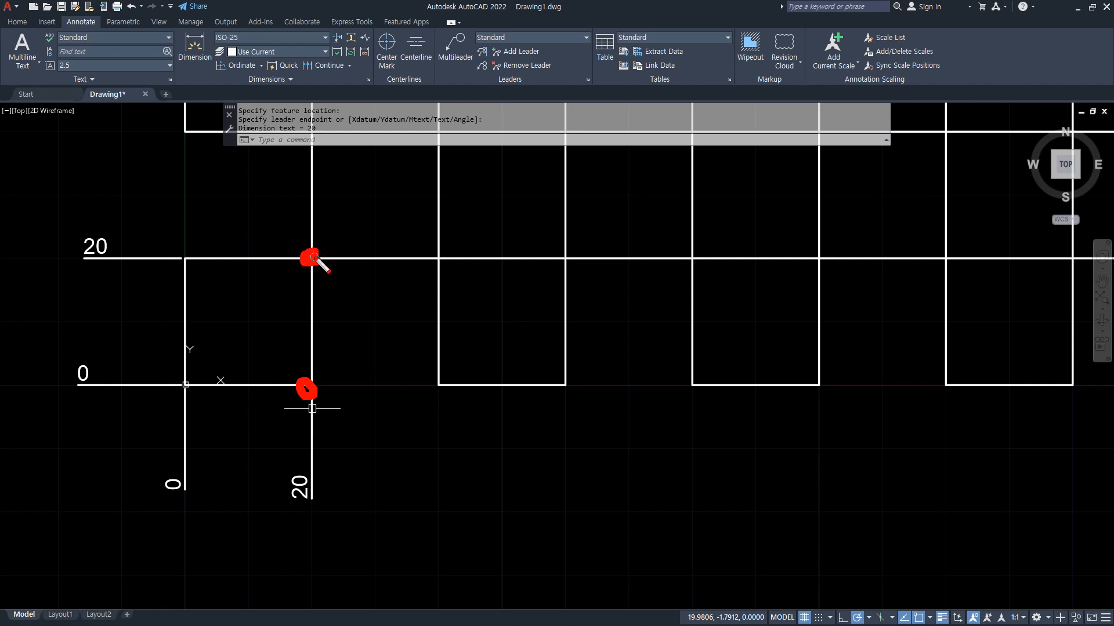
pyautogui.click(244, 66)
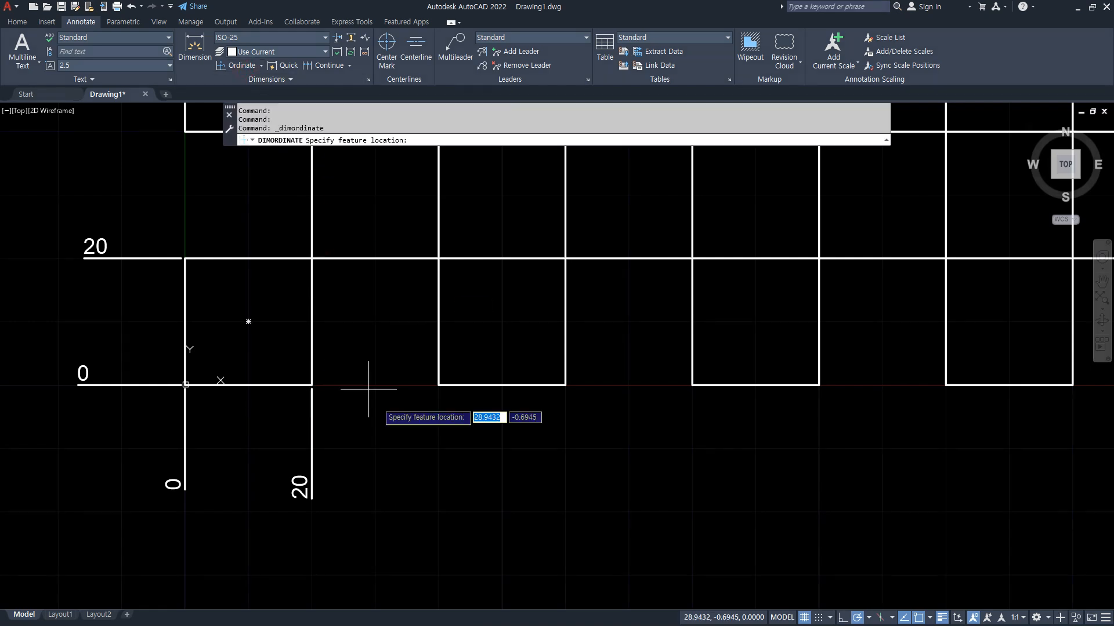
pyautogui.click(439, 384)
pyautogui.click(417, 487)
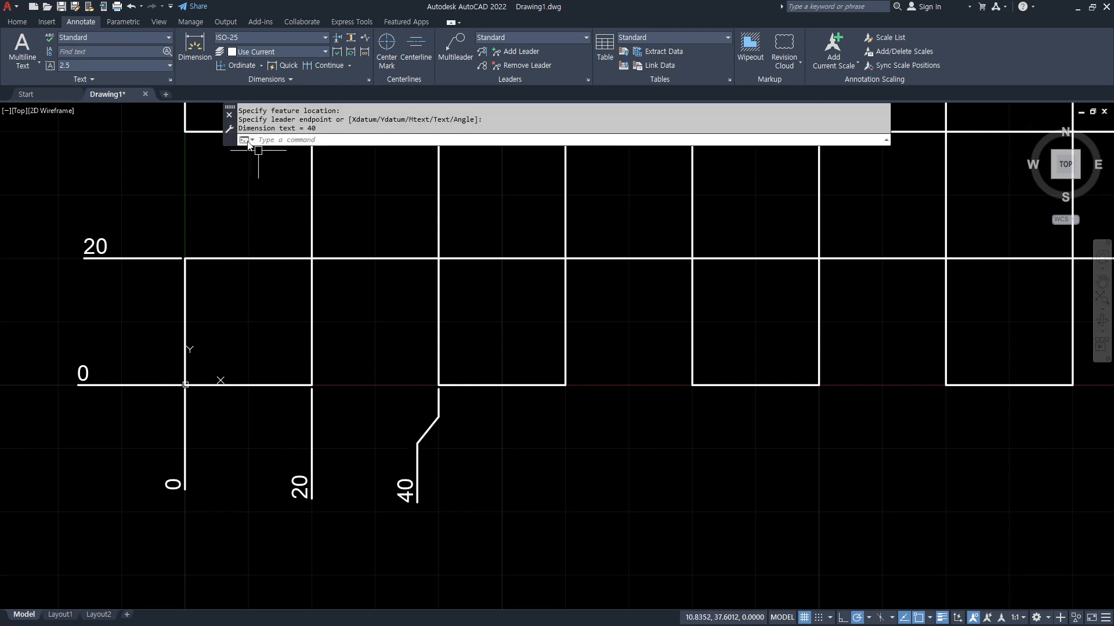
# Add X ordinate dimensions with jogged leaders at the second column's right bottom corner and both bottom corners of the third column.
pyautogui.press('Return')
pyautogui.click(566, 385)
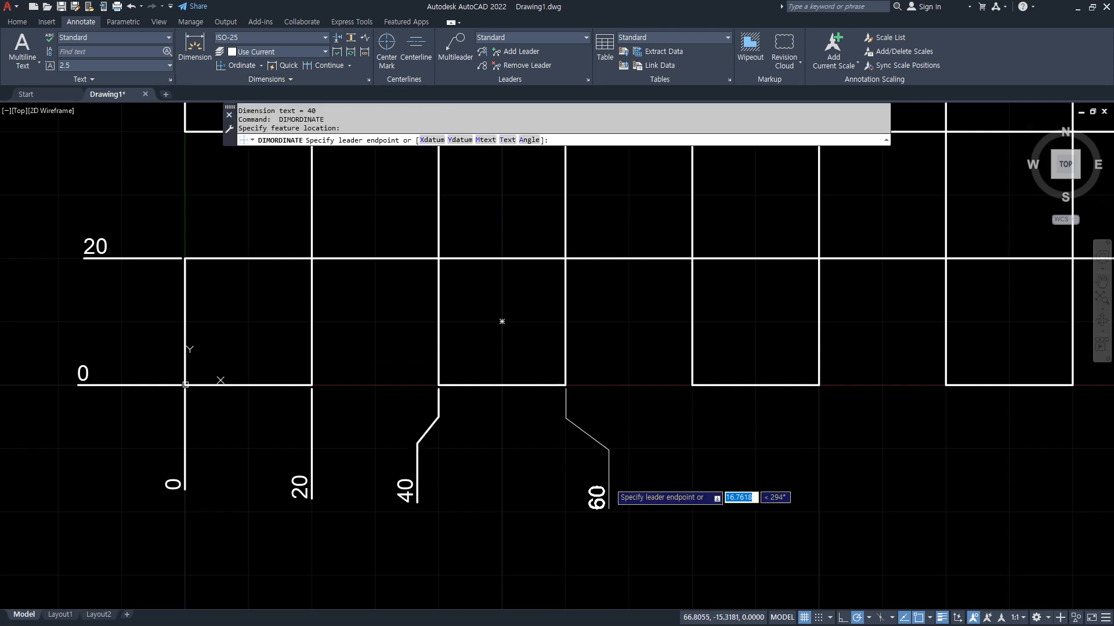
pyautogui.click(609, 483)
pyautogui.press('Return')
pyautogui.click(692, 384)
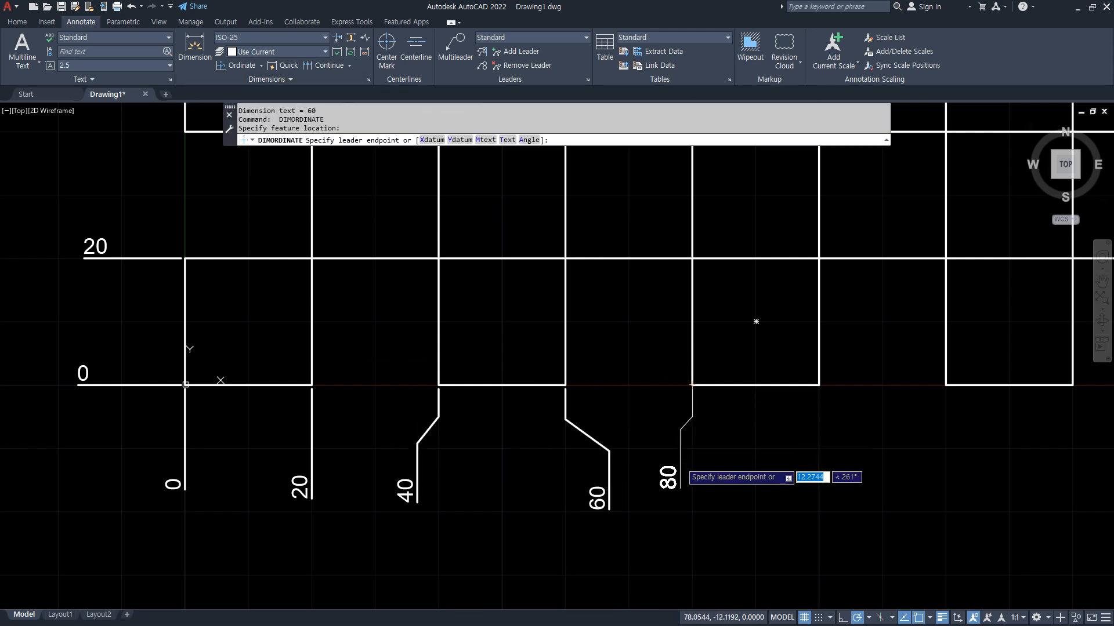
pyautogui.click(677, 444)
pyautogui.press('Return')
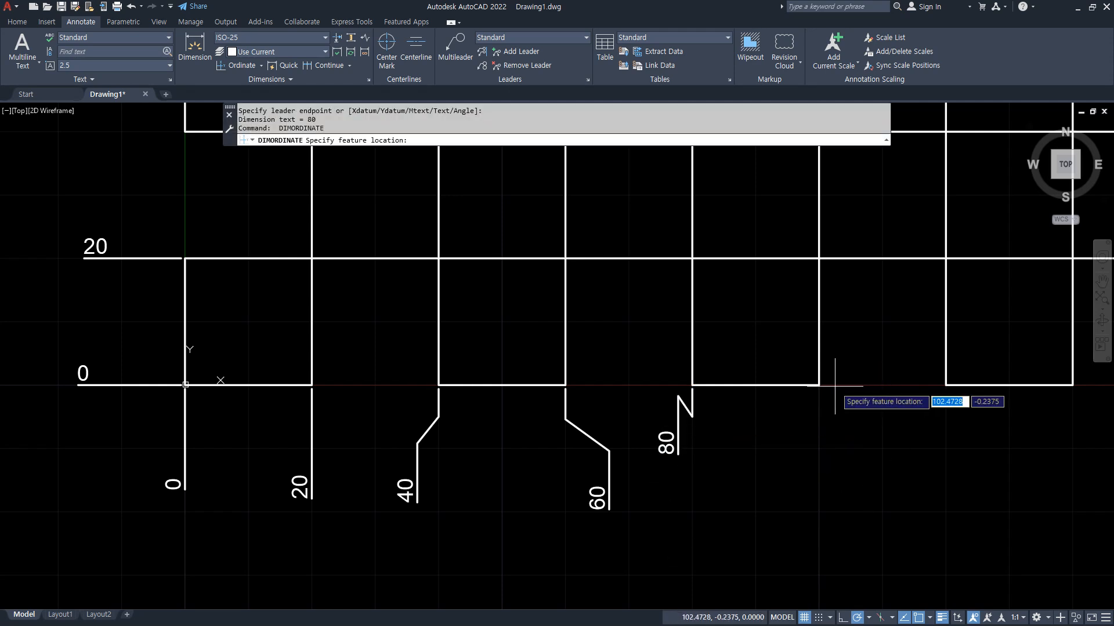
pyautogui.click(818, 385)
pyautogui.click(841, 450)
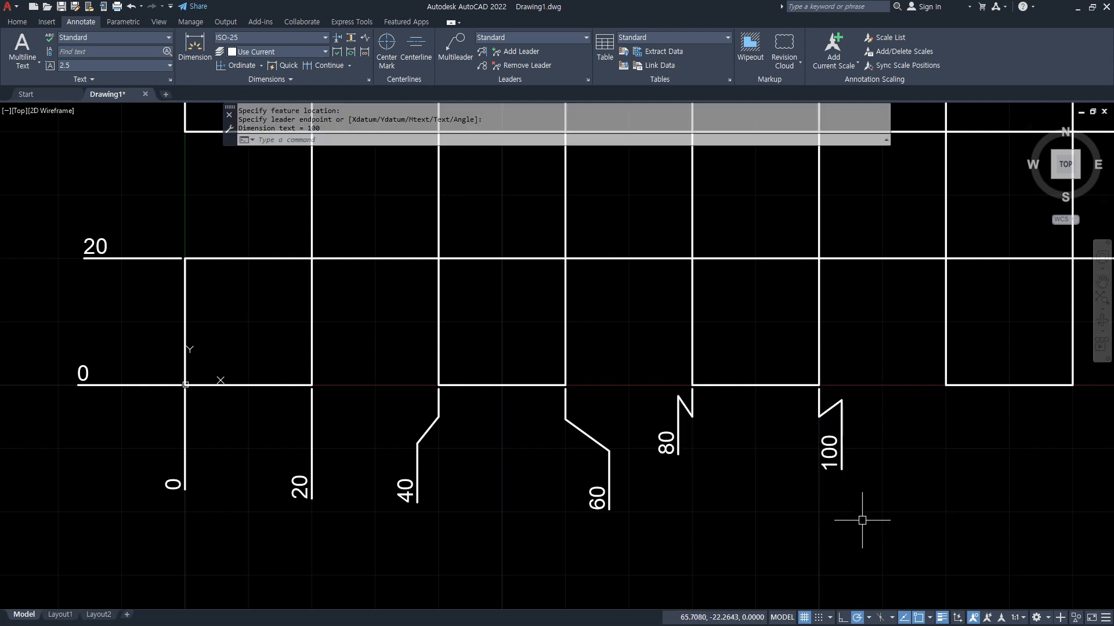
# Add Y ordinate dimensions with jogged leaders at the grid's left-edge corners at heights 40 and 60.
pyautogui.moveTo(206, 330); pyautogui.dragTo(268, 442, button='middle')
pyautogui.press('Return')
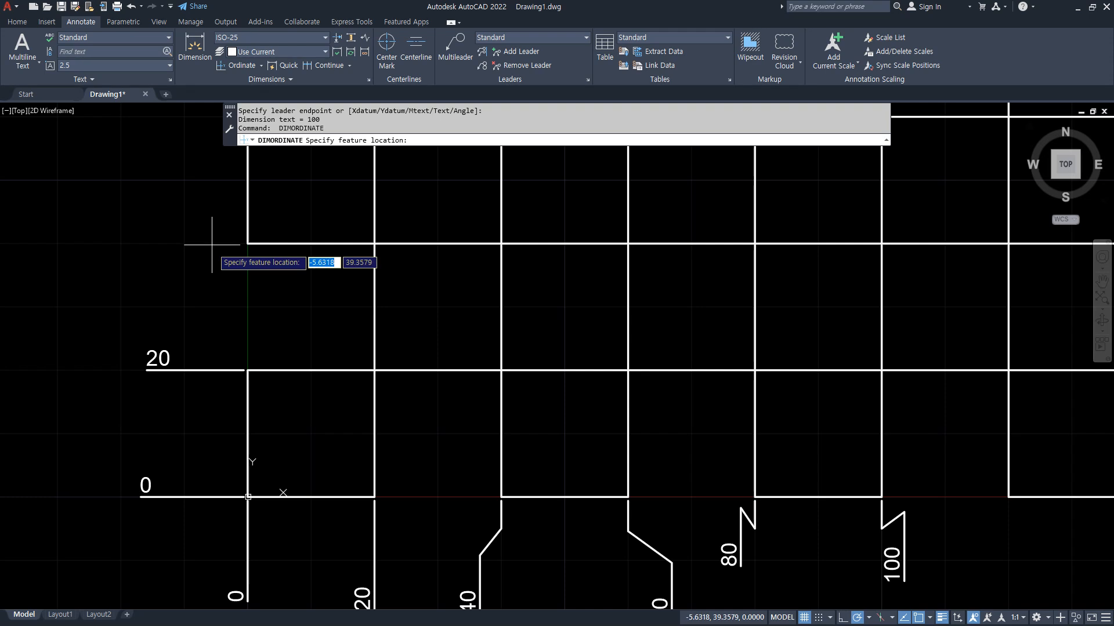
pyautogui.click(248, 245)
pyautogui.click(166, 208)
pyautogui.moveTo(165, 208); pyautogui.dragTo(199, 379, button='middle')
pyautogui.press('Return')
pyautogui.click(280, 288)
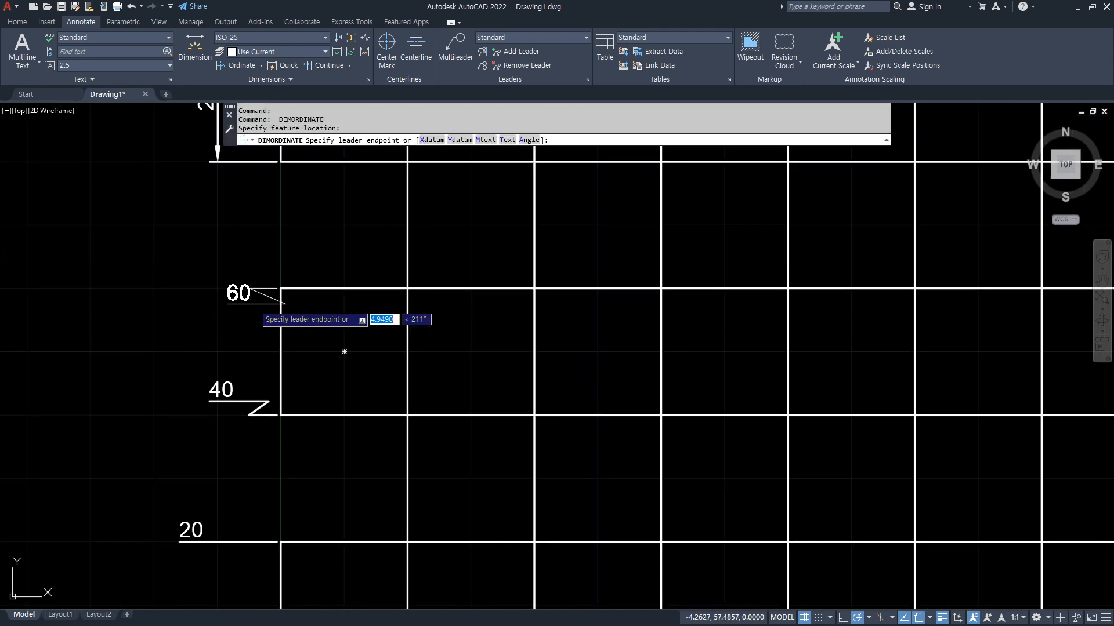
pyautogui.click(344, 351)
# Add Y ordinate dimensions with jogged leaders at the grid's left-edge corners at heights 80 and 100.
pyautogui.moveTo(248, 266); pyautogui.dragTo(246, 363, button='middle')
pyautogui.press('Return')
pyautogui.click(278, 260)
pyautogui.click(170, 313)
pyautogui.moveTo(169, 313); pyautogui.dragTo(160, 423, button='middle')
pyautogui.press('Return')
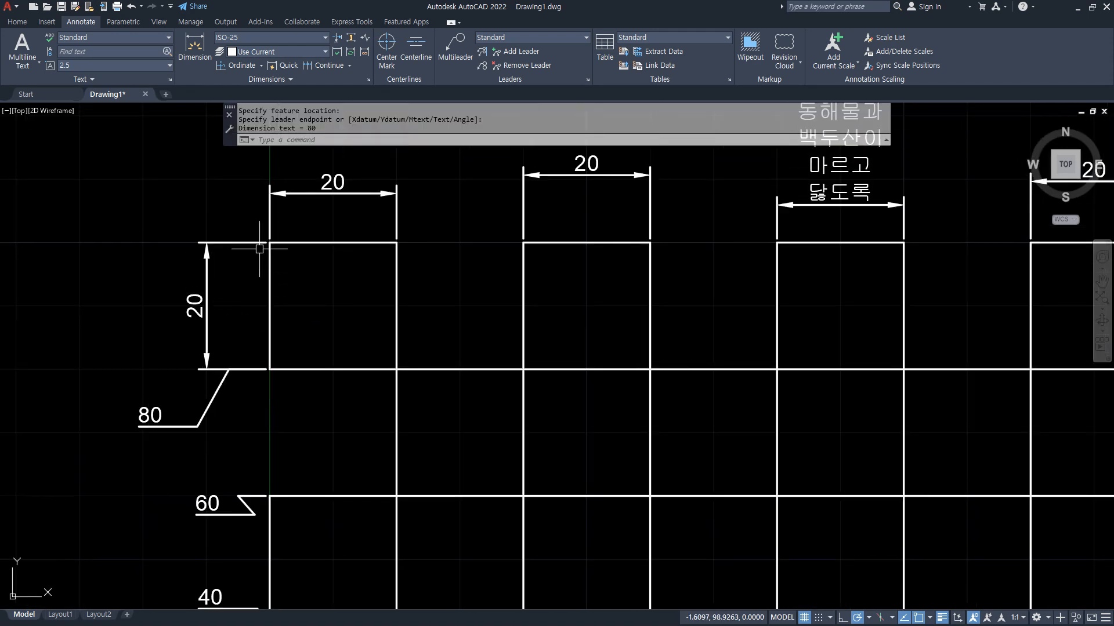
pyautogui.click(268, 242)
pyautogui.click(175, 215)
pyautogui.press('Escape')
# Erase the vertical linear dimension beside the first column's top square.
pyautogui.click(231, 315)
pyautogui.click(155, 328)
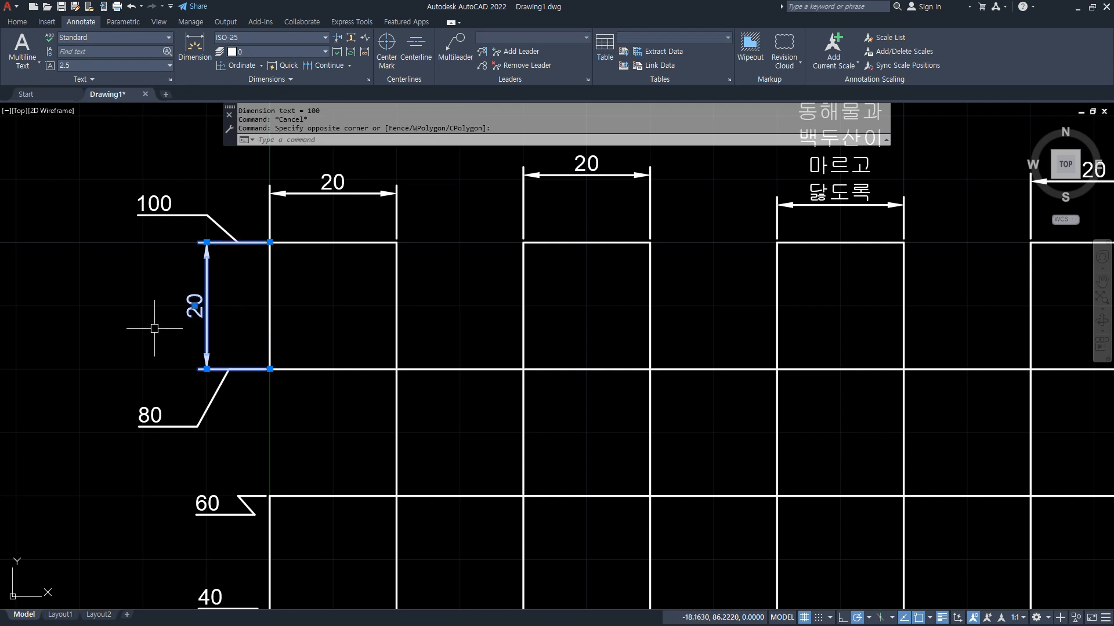
pyautogui.write('e')
pyautogui.press('Return')
pyautogui.scroll(-3, 160, 343)
pyautogui.moveTo(247, 437); pyautogui.dragTo(248, 355, button='middle')
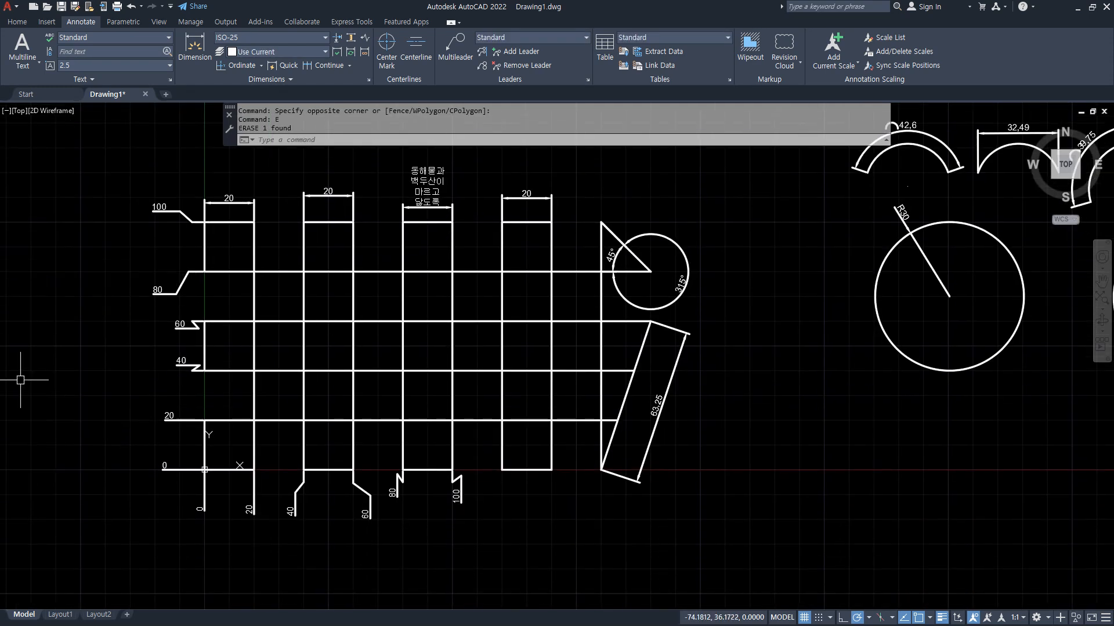
pyautogui.press('Escape')
pyautogui.press('Escape')
# Erase the three horizontal dimensions above the second, third and fourth columns, including the one with custom text.
pyautogui.scroll(2, 252, 174)
pyautogui.scroll(2, 252, 174)
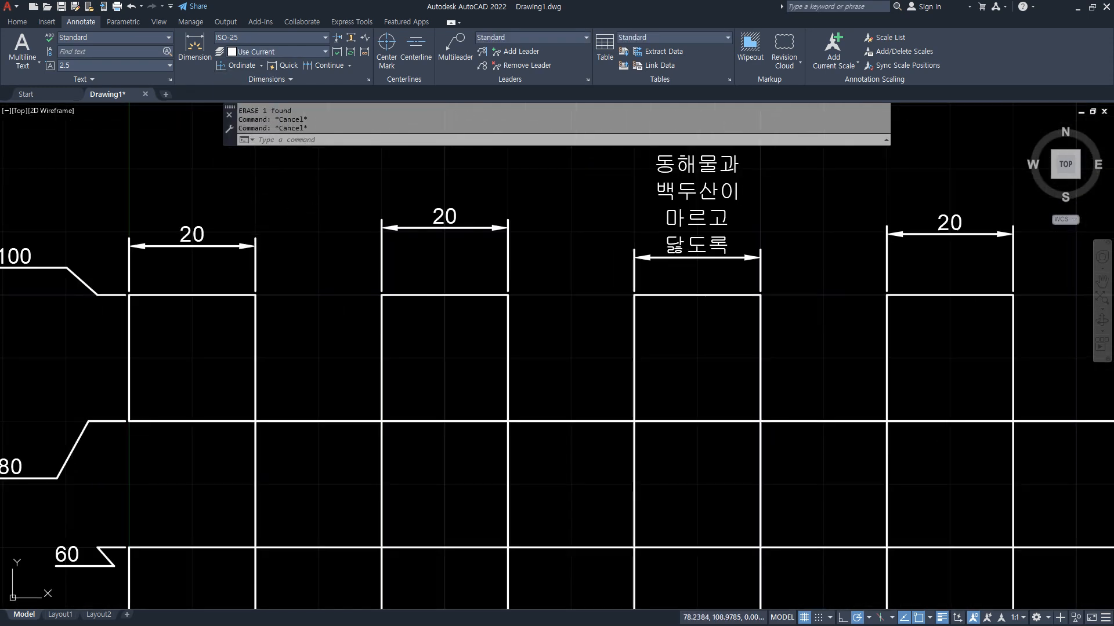
pyautogui.moveTo(623, 238); pyautogui.dragTo(633, 337, button='middle')
pyautogui.click(950, 364)
pyautogui.click(432, 235)
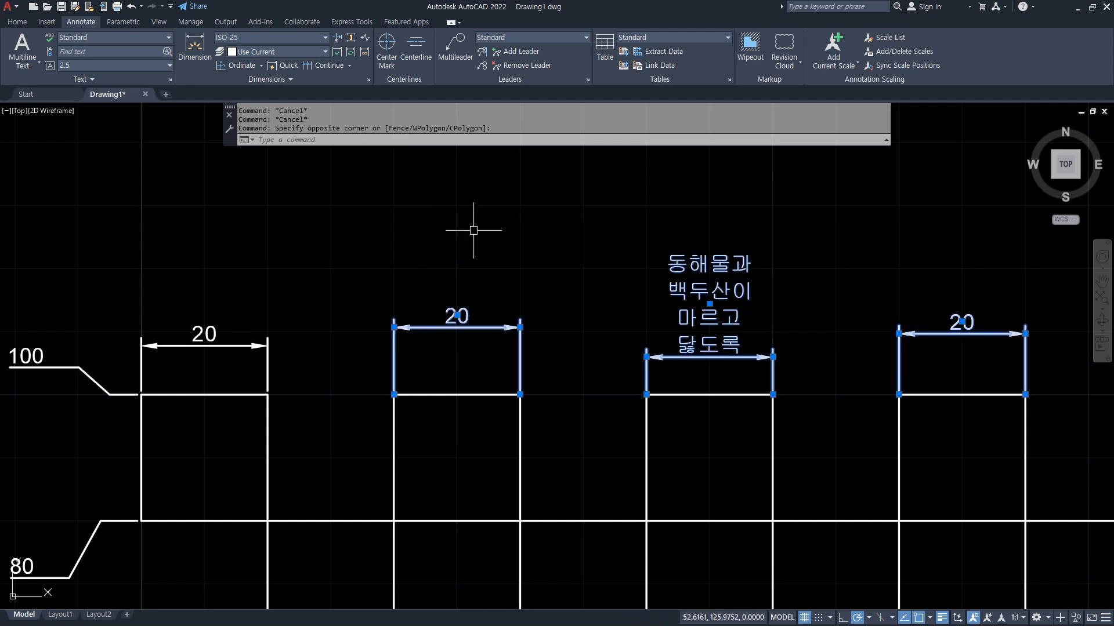
pyautogui.write('e')
pyautogui.press('Return')
# Erase the Y ordinate dimension at the first column's top corner.
pyautogui.click(109, 332)
pyautogui.click(65, 394)
pyautogui.write('e')
pyautogui.press('Return')
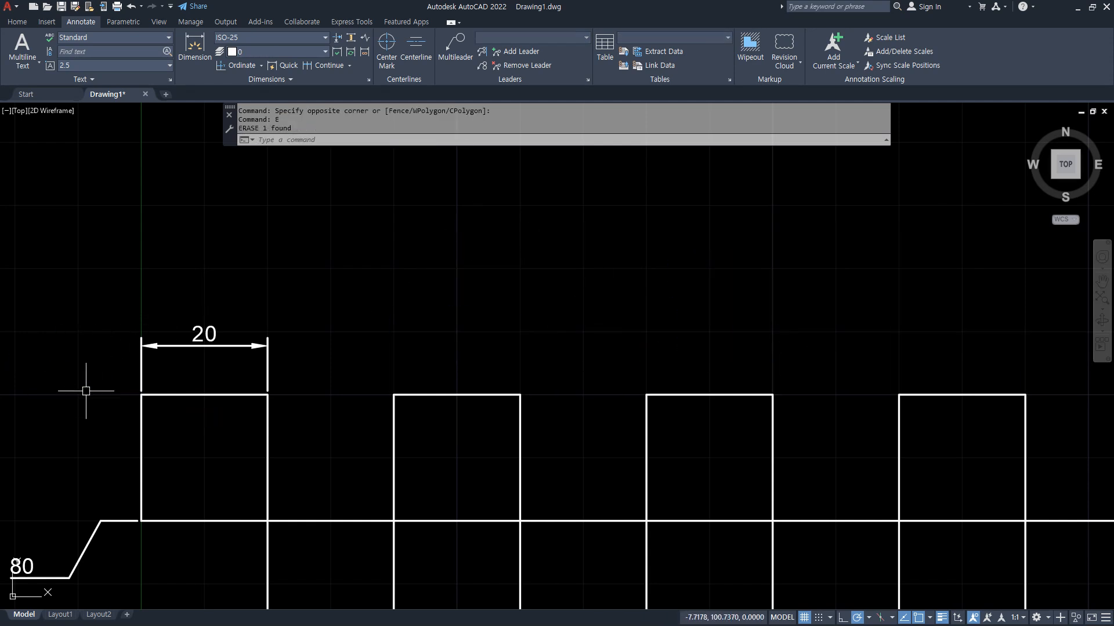
pyautogui.click(350, 66)
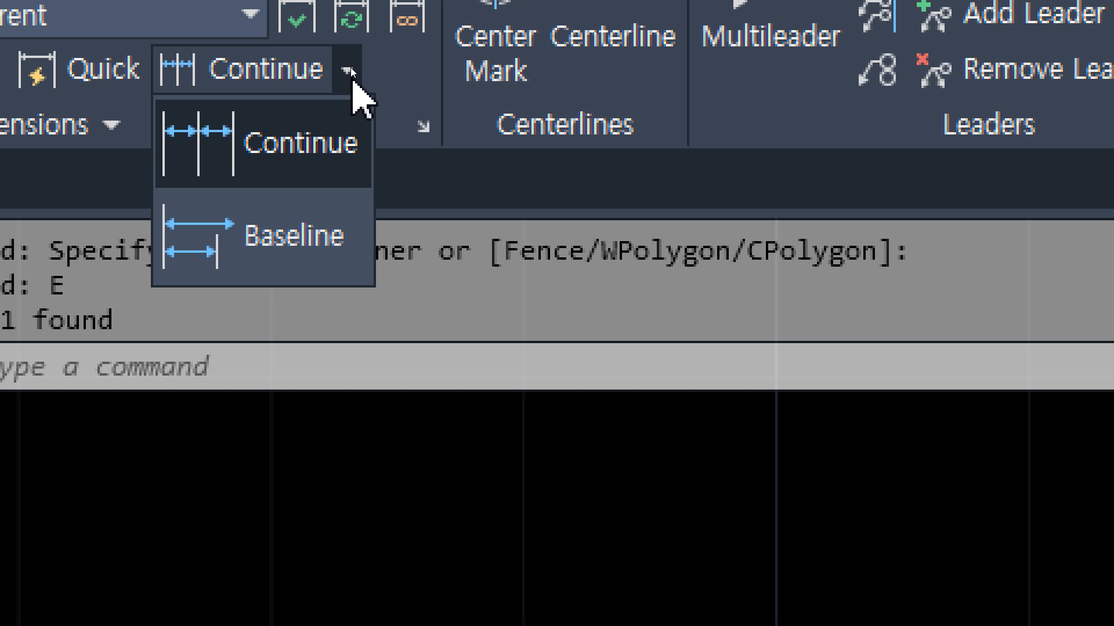
pyautogui.click(348, 71)
pyautogui.click(6, 70)
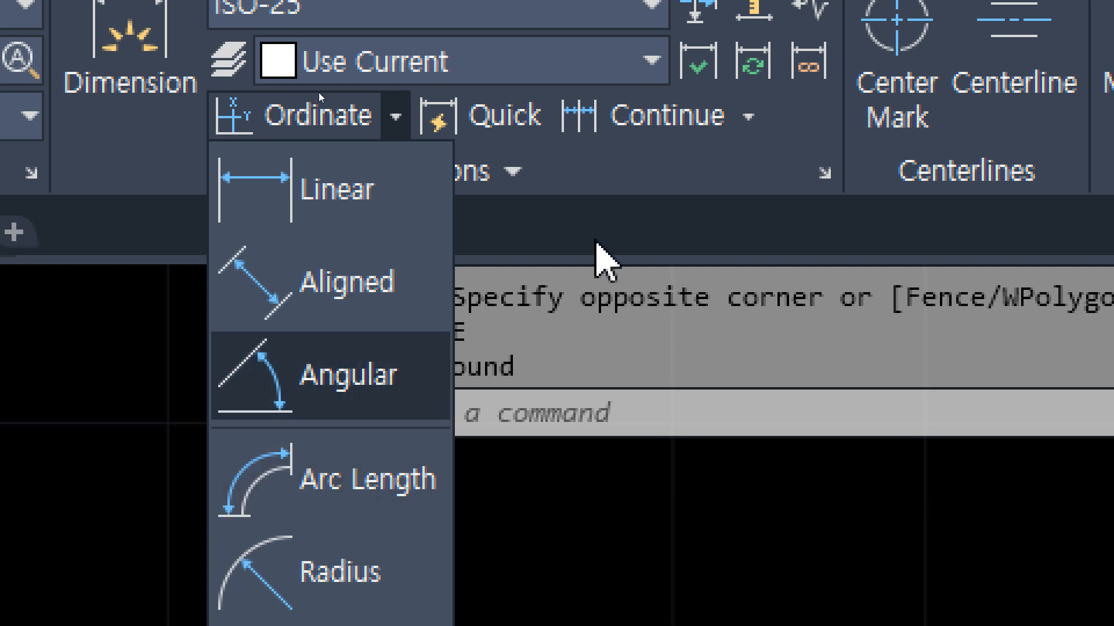
pyautogui.click(753, 130)
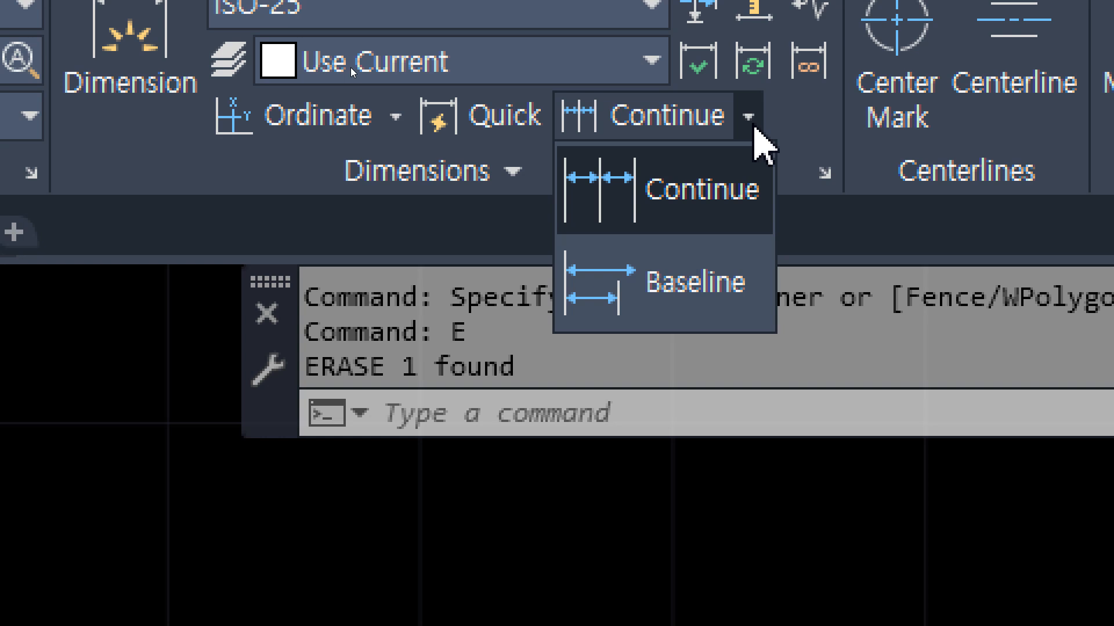
pyautogui.press('Escape')
pyautogui.press('Escape')
pyautogui.press('Escape')
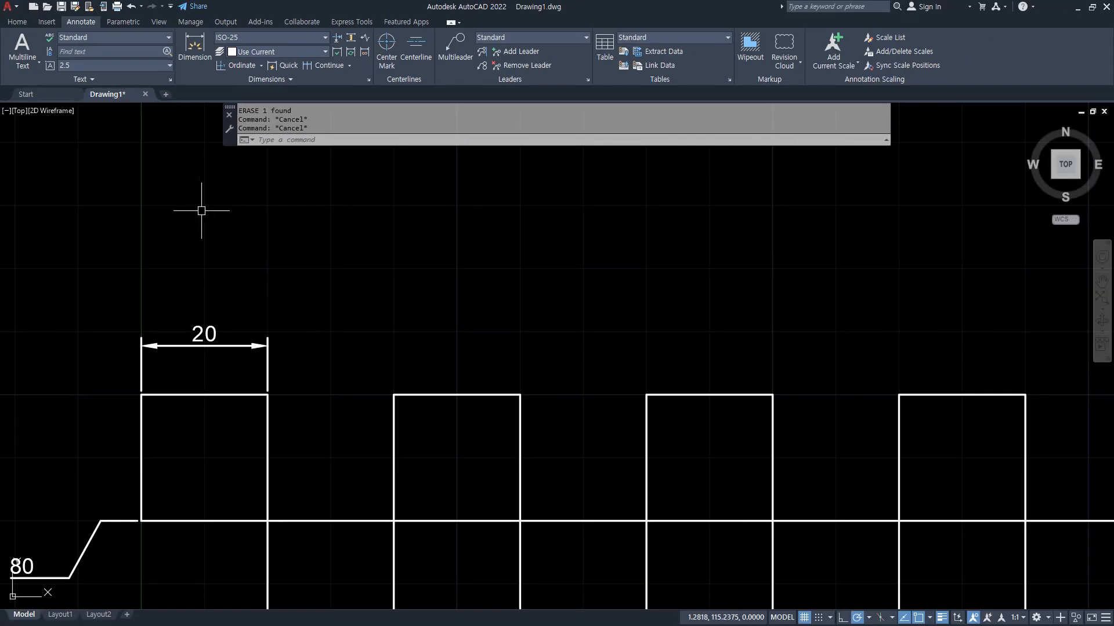
pyautogui.press('Escape')
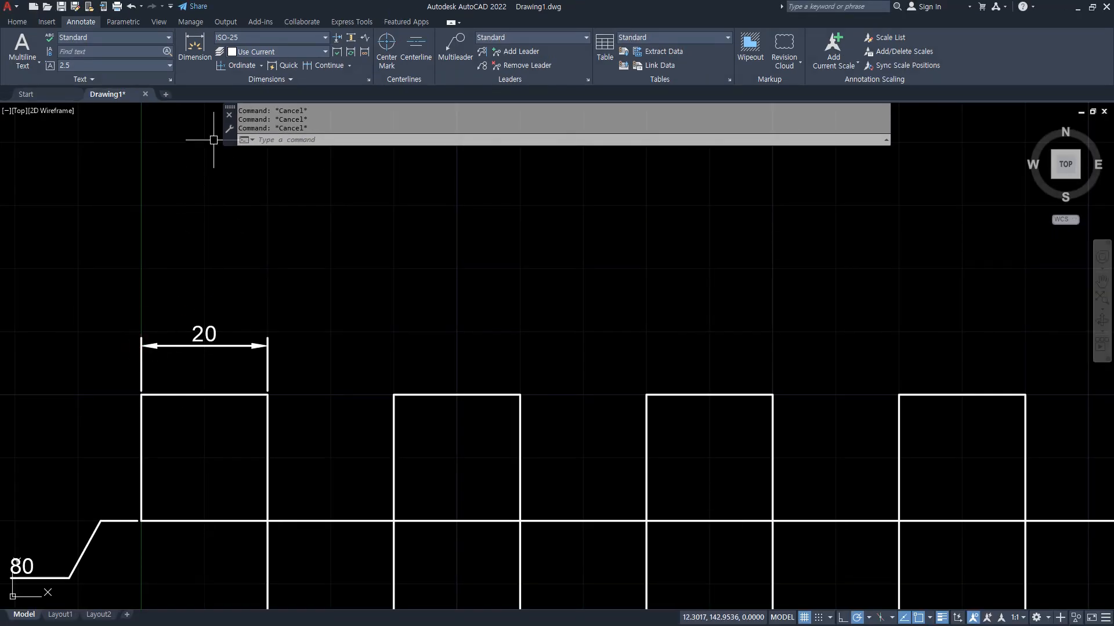
# Add horizontal linear dimensions across the gap between the first two columns and across the second column's top, aligned with the existing dimension.
pyautogui.click(261, 66)
pyautogui.click(241, 128)
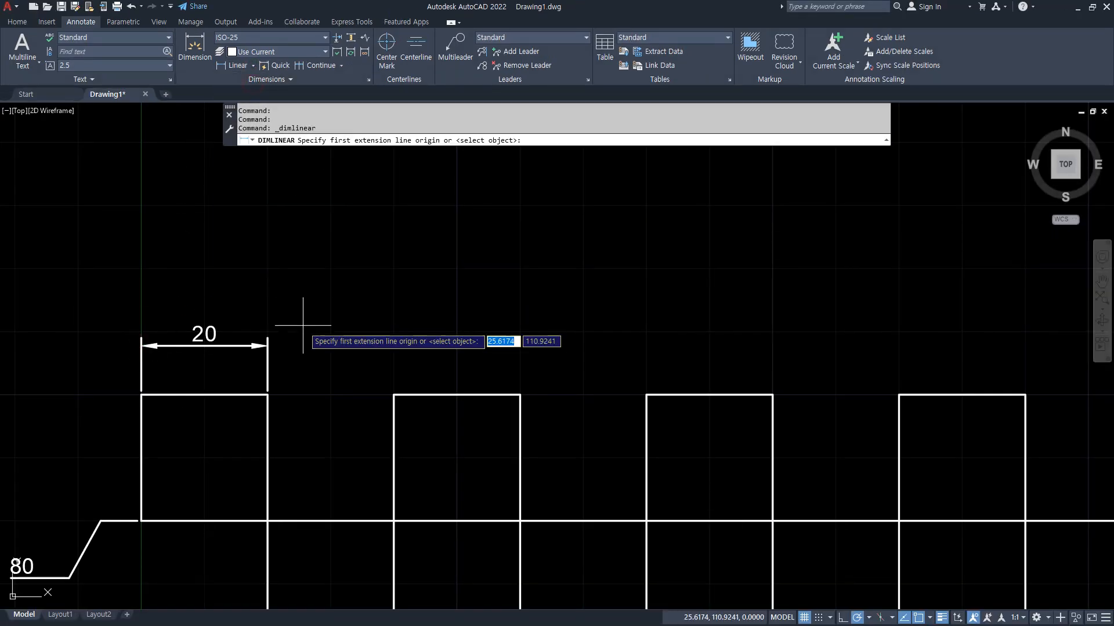
pyautogui.click(267, 395)
pyautogui.click(393, 394)
pyautogui.click(292, 347)
pyautogui.press('Return')
pyautogui.click(394, 394)
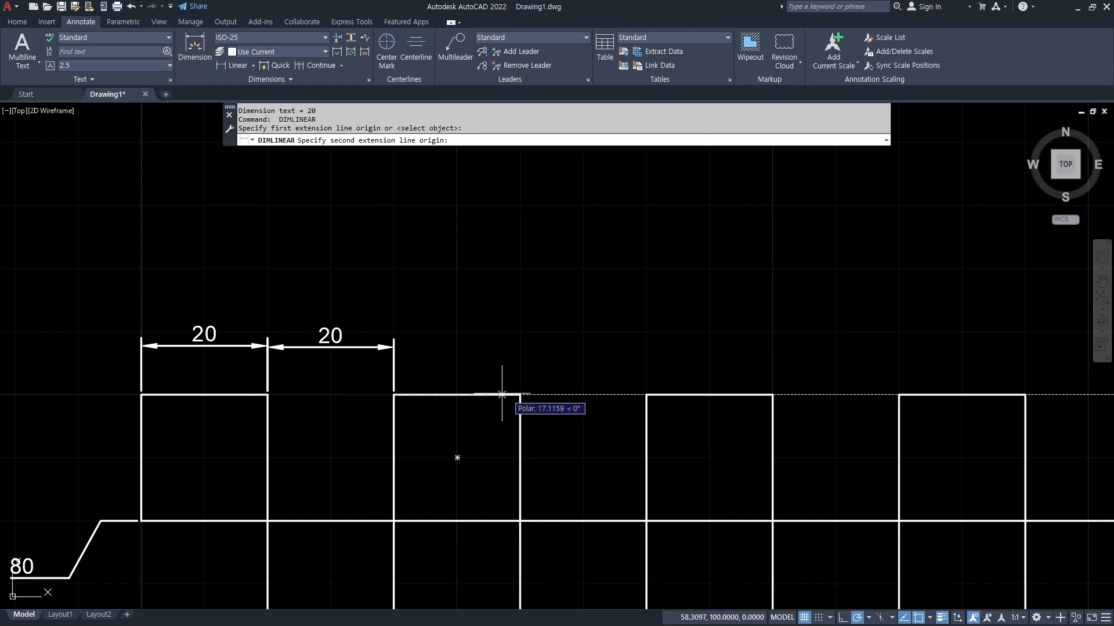
pyautogui.click(519, 395)
pyautogui.click(487, 346)
# Add horizontal linear dimensions across the gap between the second and third columns and across the third column's top.
pyautogui.press('Return')
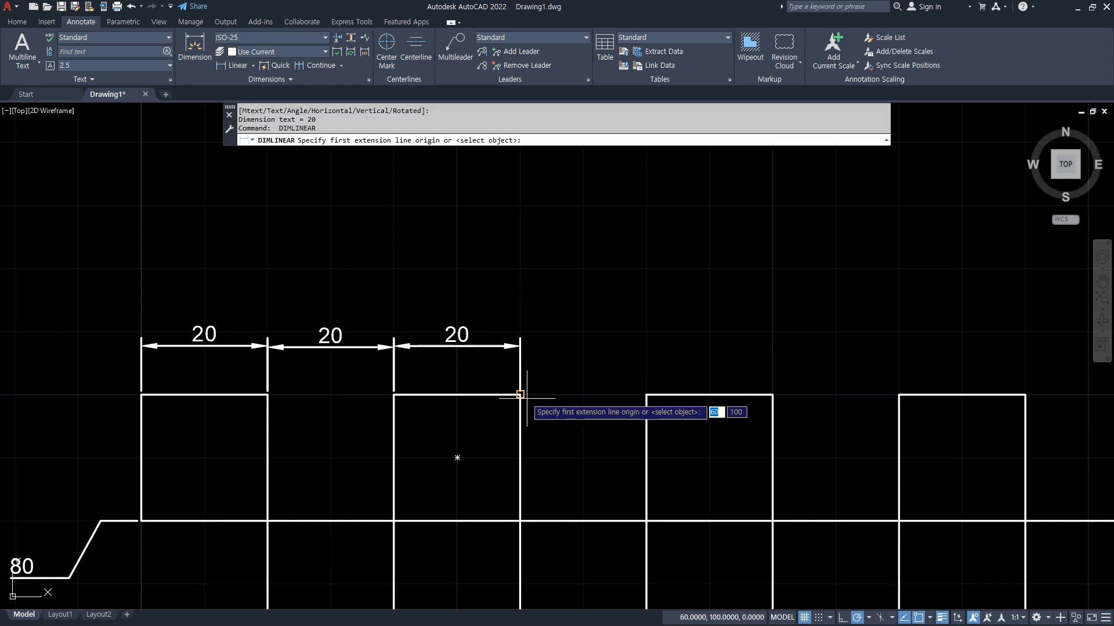
pyautogui.click(519, 394)
pyautogui.click(646, 395)
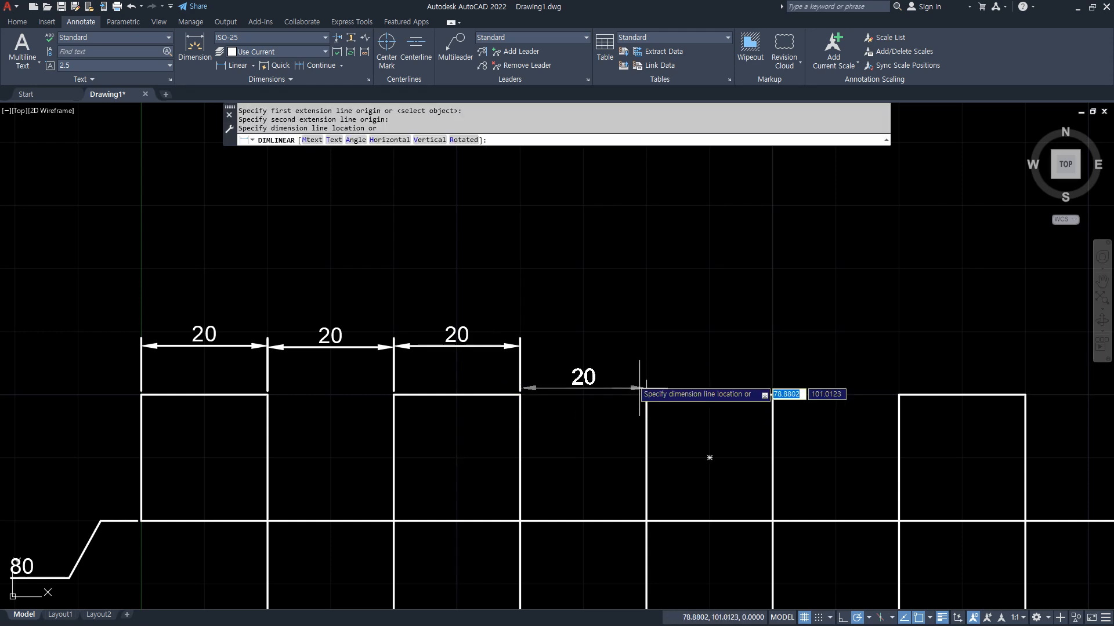
pyautogui.click(610, 348)
pyautogui.press('Return')
pyautogui.click(647, 394)
pyautogui.click(773, 395)
pyautogui.click(746, 347)
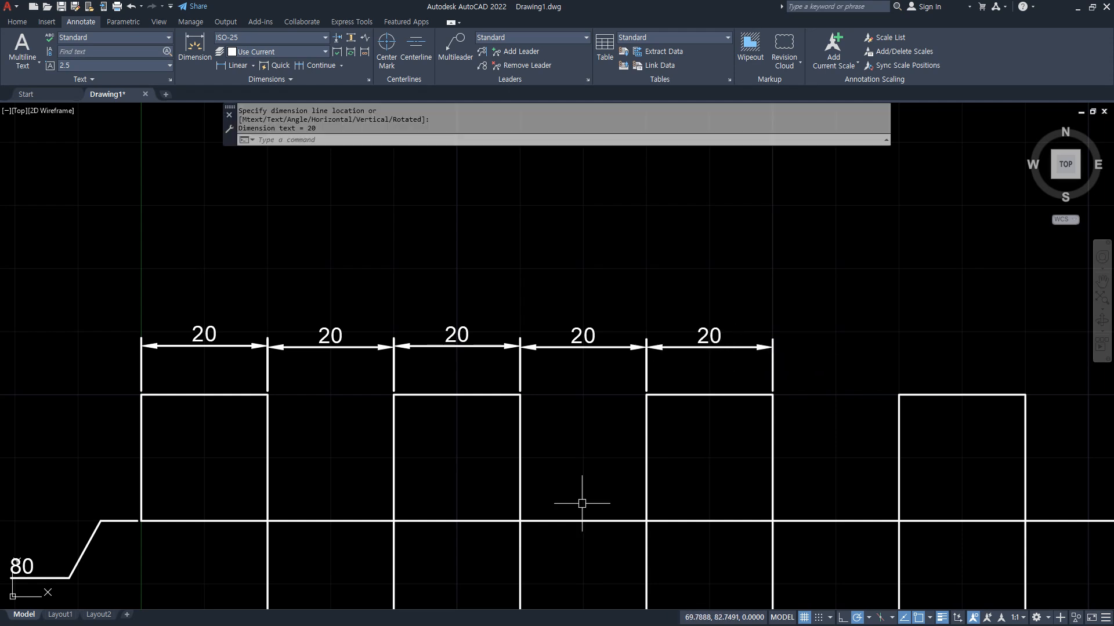
# Erase all five horizontal linear dimensions above the columns.
pyautogui.click(719, 386)
pyautogui.click(180, 301)
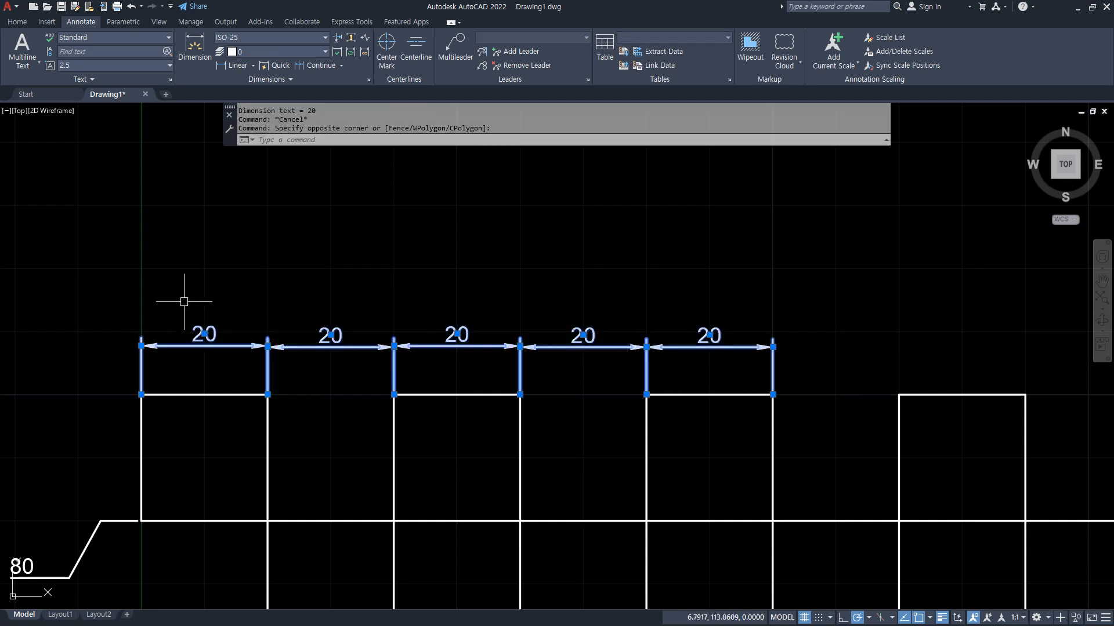
pyautogui.write('e')
pyautogui.press('Return')
pyautogui.click(221, 64)
pyautogui.press('Escape')
pyautogui.press('Escape')
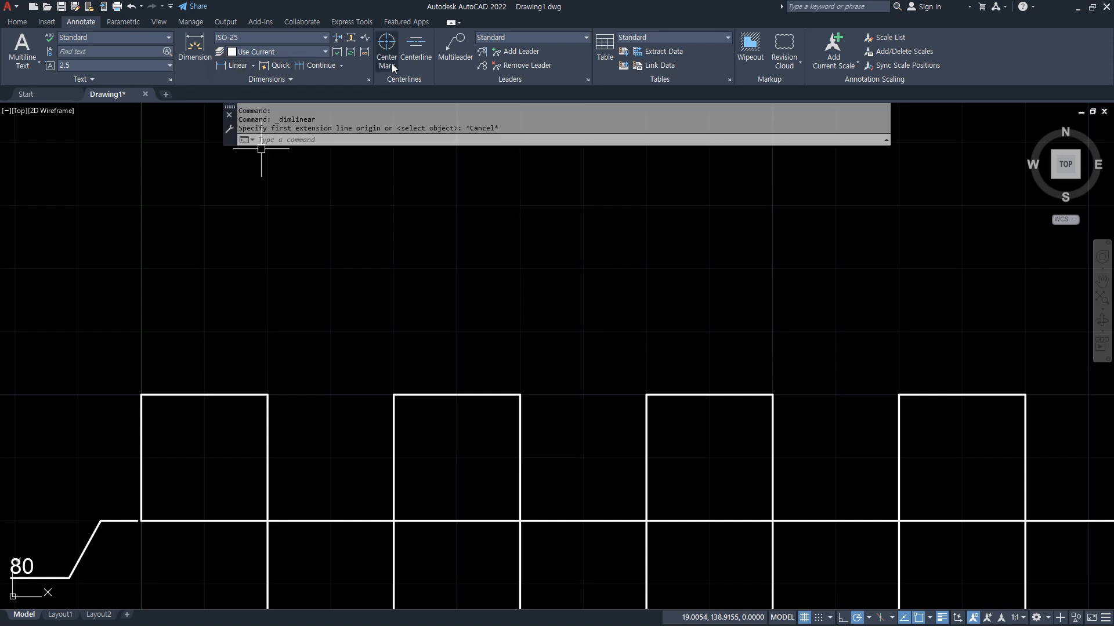
pyautogui.click(333, 67)
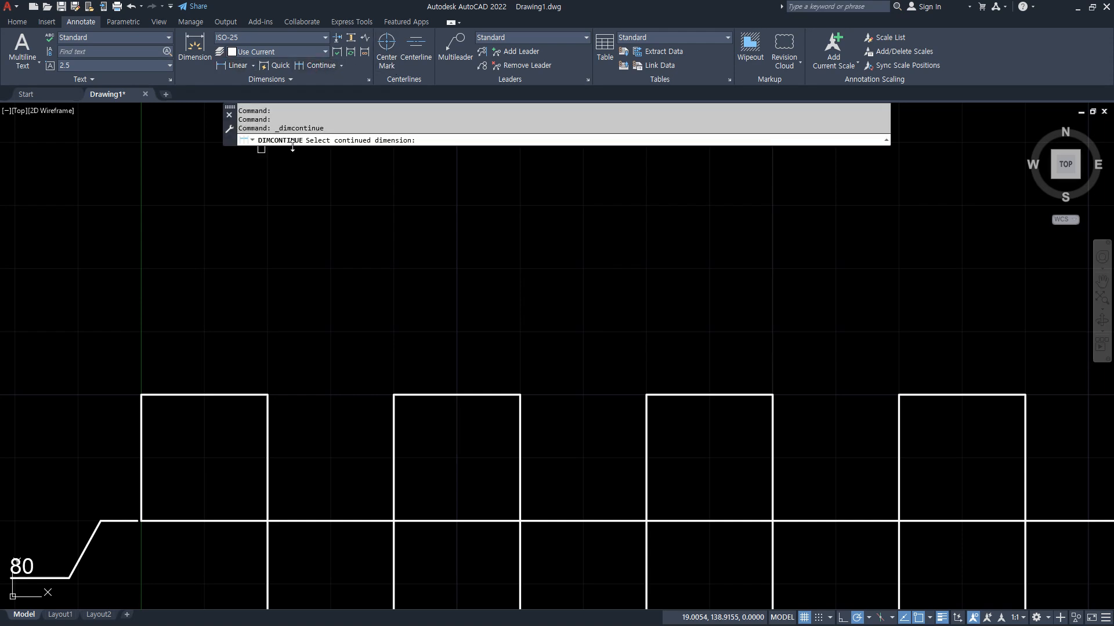
pyautogui.press('Escape')
pyautogui.press('Escape')
pyautogui.press('Escape')
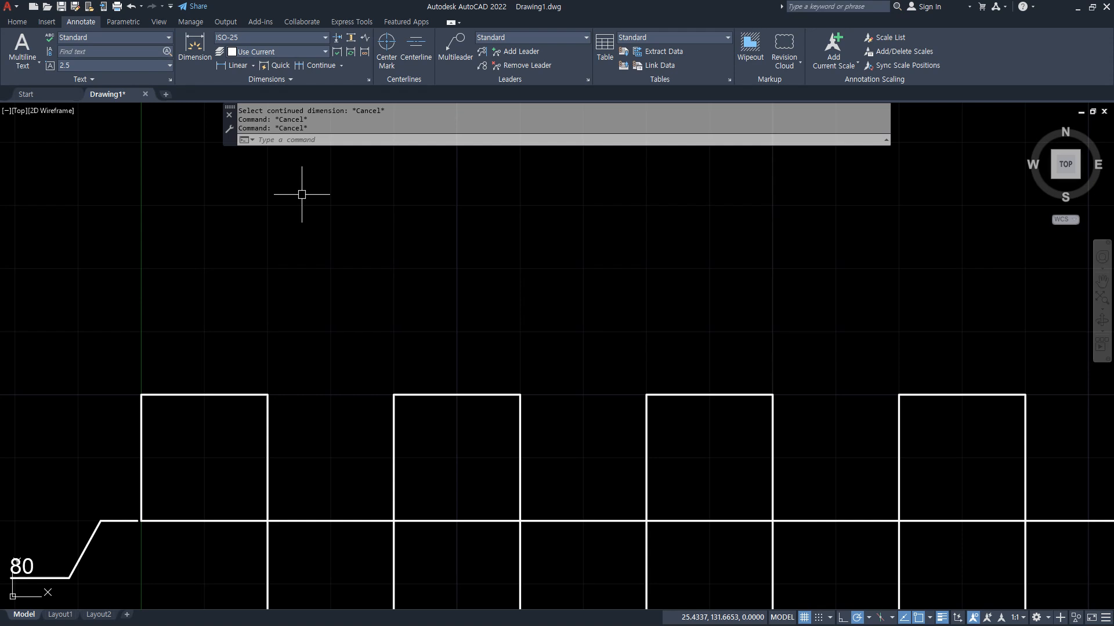
# Add a horizontal linear dimension above the first column's top edge.
pyautogui.click(236, 66)
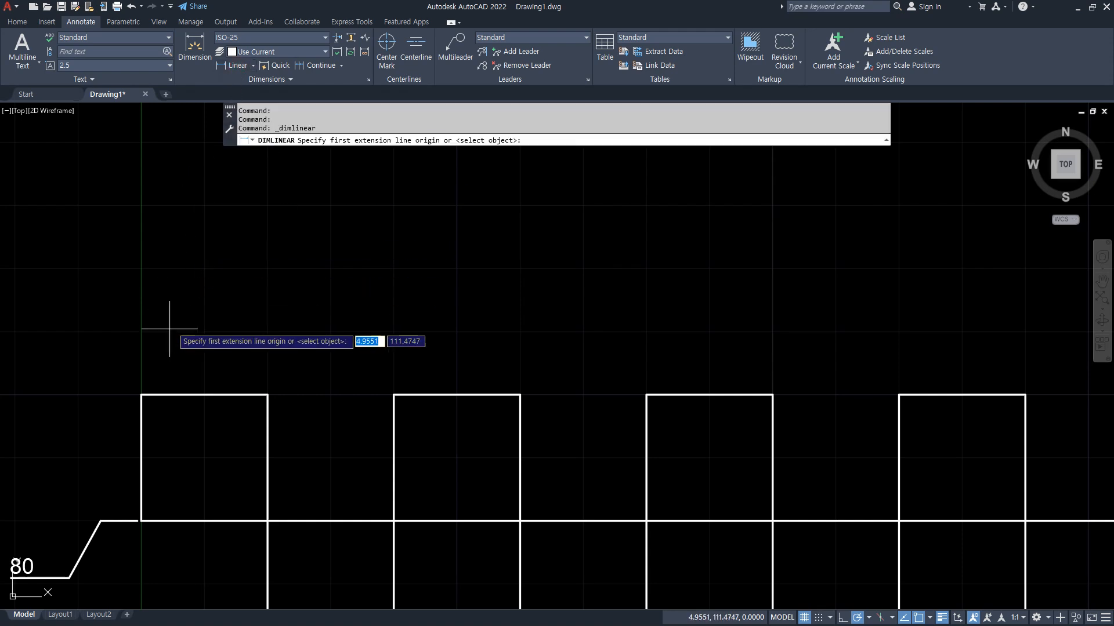
pyautogui.click(141, 395)
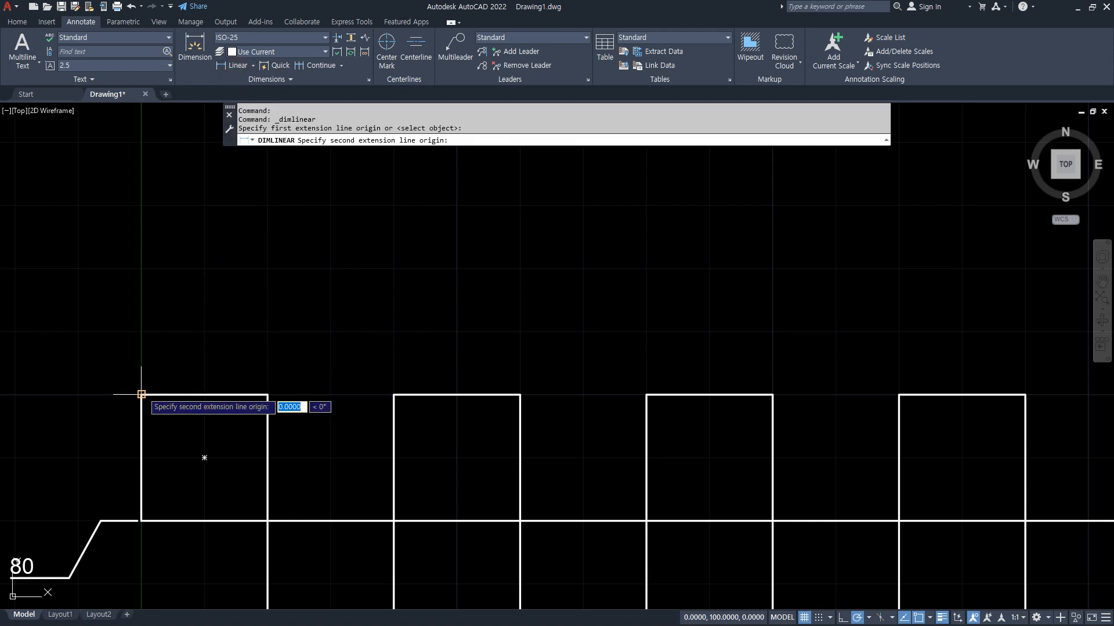
pyautogui.click(267, 395)
pyautogui.click(272, 335)
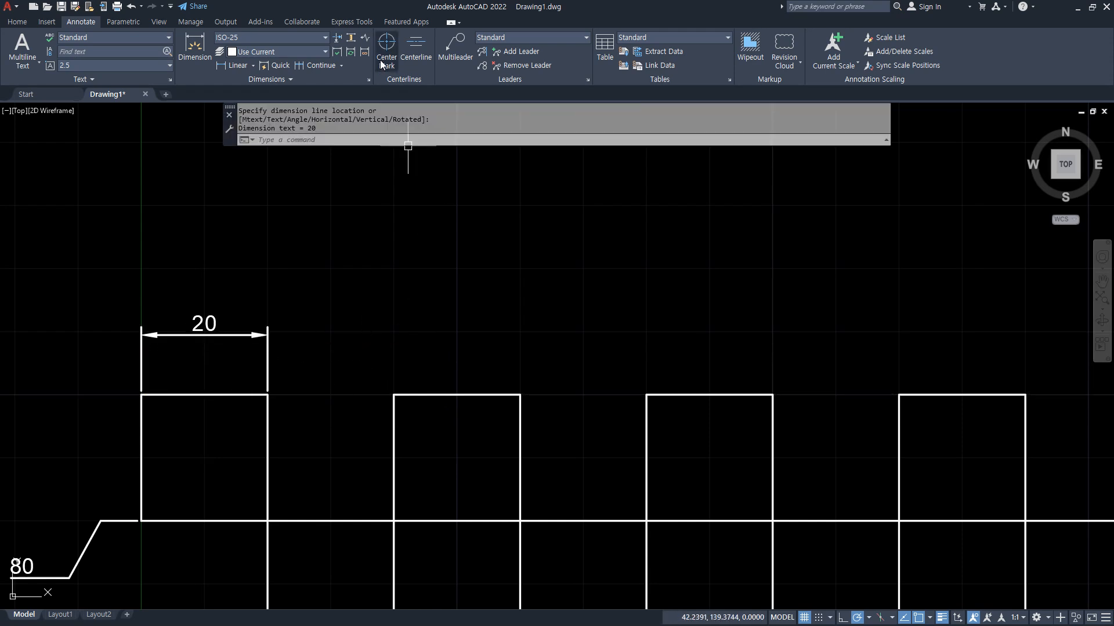
# Start a continued dimension from the linear dimension above the first column.
pyautogui.click(314, 67)
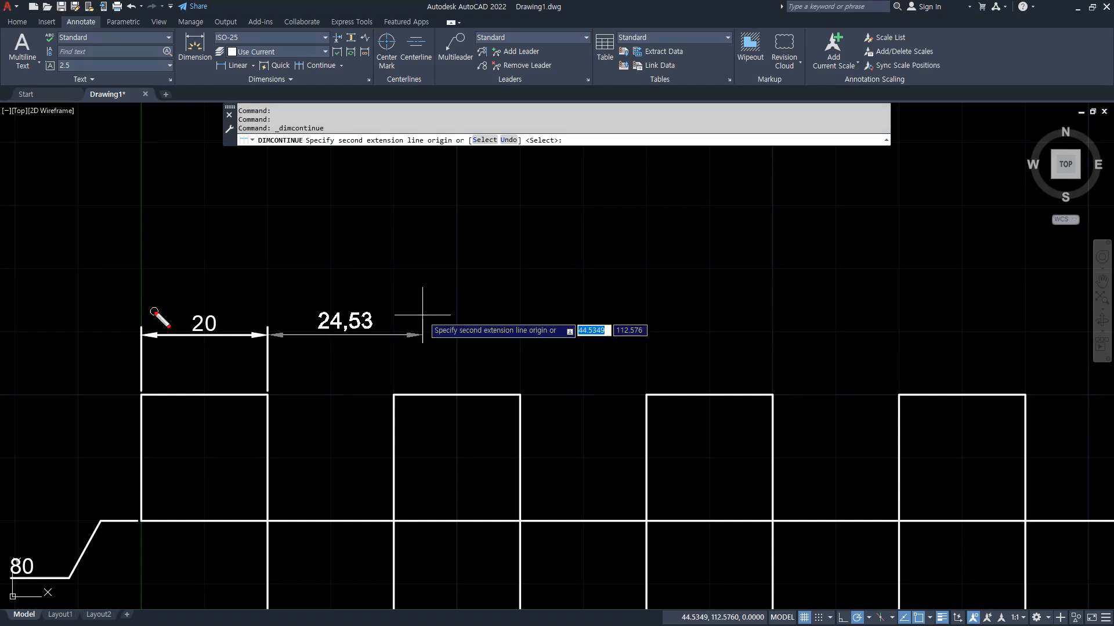
pyautogui.moveTo(134, 296); pyautogui.dragTo(131, 396)
pyautogui.moveTo(131, 339)
pyautogui.mouseDown()
pyautogui.moveTo(256, 338)
pyautogui.moveTo(270, 398)
pyautogui.mouseUp()
pyautogui.moveTo(261, 342)
pyautogui.mouseDown()
pyautogui.moveTo(387, 342)
pyautogui.moveTo(383, 400)
pyautogui.moveTo(533, 365)
pyautogui.mouseUp()
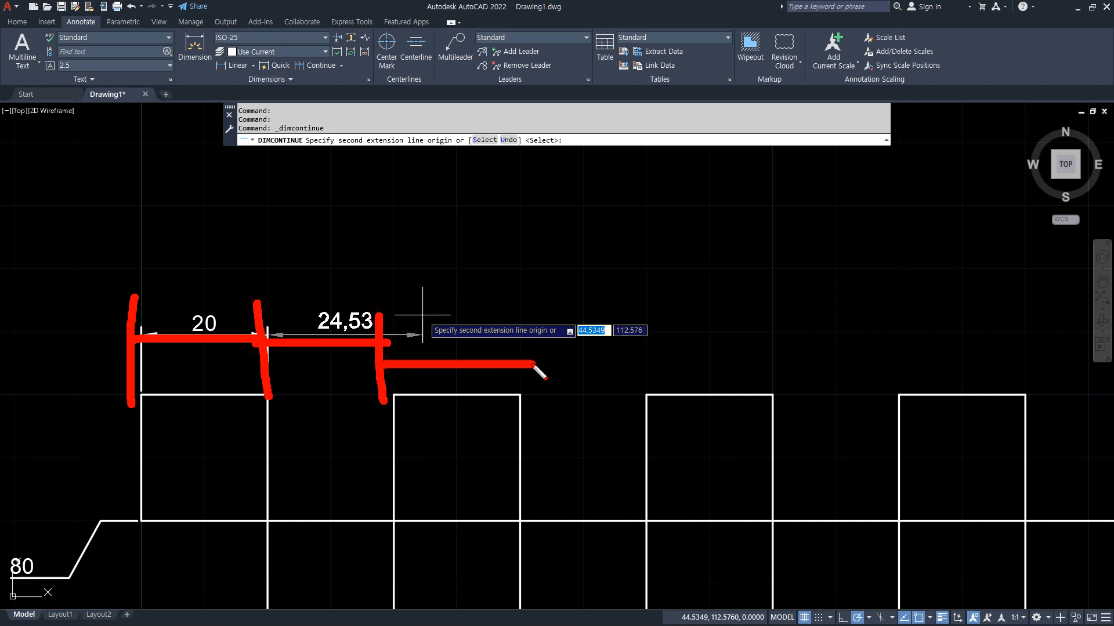
pyautogui.moveTo(542, 325); pyautogui.dragTo(545, 412)
pyautogui.press('e')
pyautogui.moveTo(129, 280); pyautogui.dragTo(142, 406)
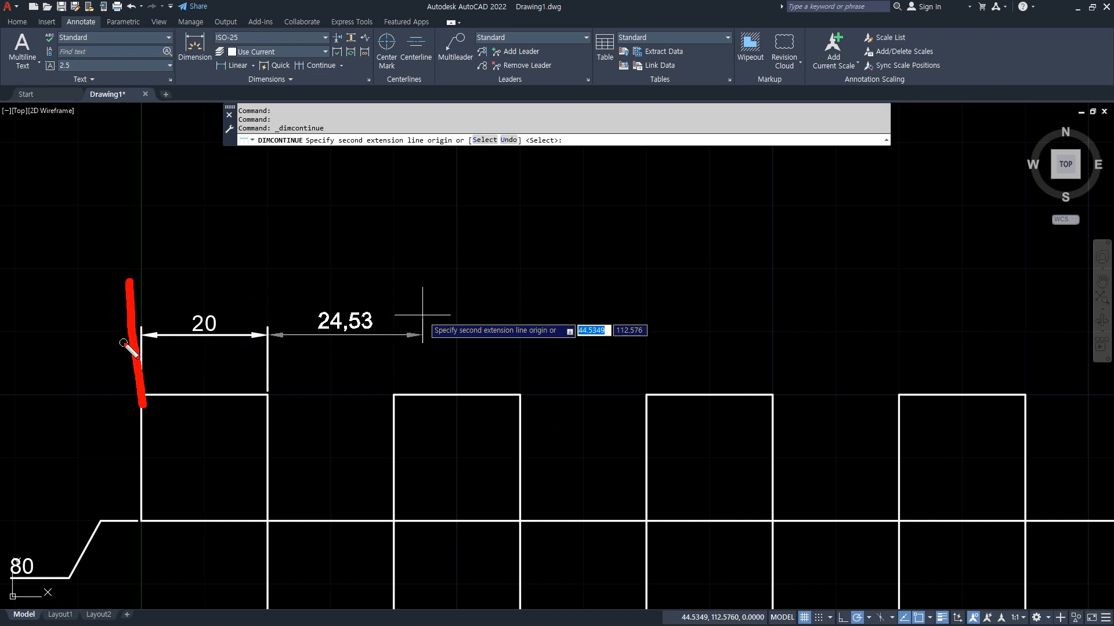
pyautogui.moveTo(124, 342); pyautogui.dragTo(237, 343)
pyautogui.moveTo(263, 290); pyautogui.dragTo(266, 392)
pyautogui.moveTo(276, 282); pyautogui.dragTo(273, 384)
pyautogui.moveTo(273, 342); pyautogui.dragTo(388, 342)
pyautogui.moveTo(380, 288); pyautogui.dragTo(384, 378)
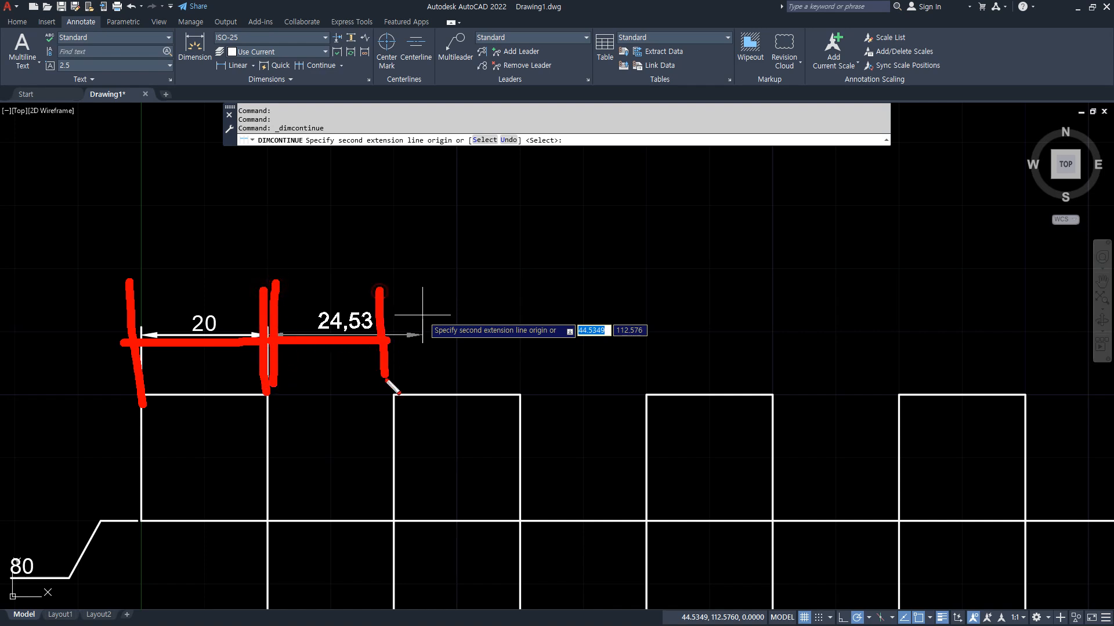
pyautogui.moveTo(394, 291); pyautogui.dragTo(400, 402)
pyautogui.moveTo(399, 347)
pyautogui.mouseDown()
pyautogui.moveTo(501, 346)
pyautogui.moveTo(520, 391)
pyautogui.mouseUp()
pyautogui.moveTo(530, 296); pyautogui.dragTo(532, 398)
pyautogui.moveTo(533, 347); pyautogui.dragTo(635, 345)
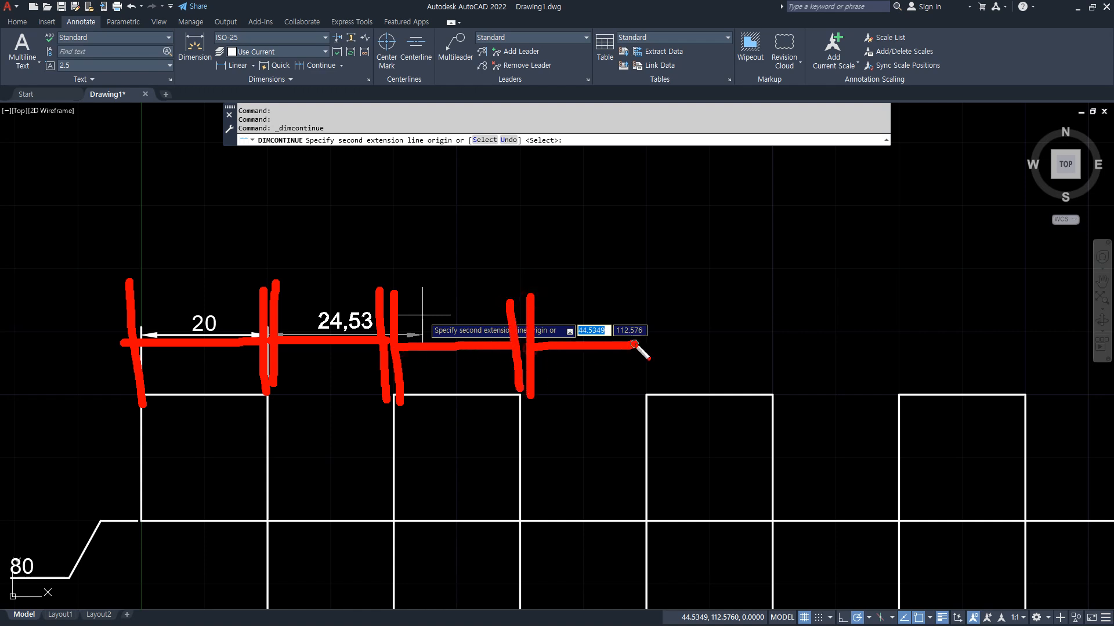
pyautogui.press('Escape')
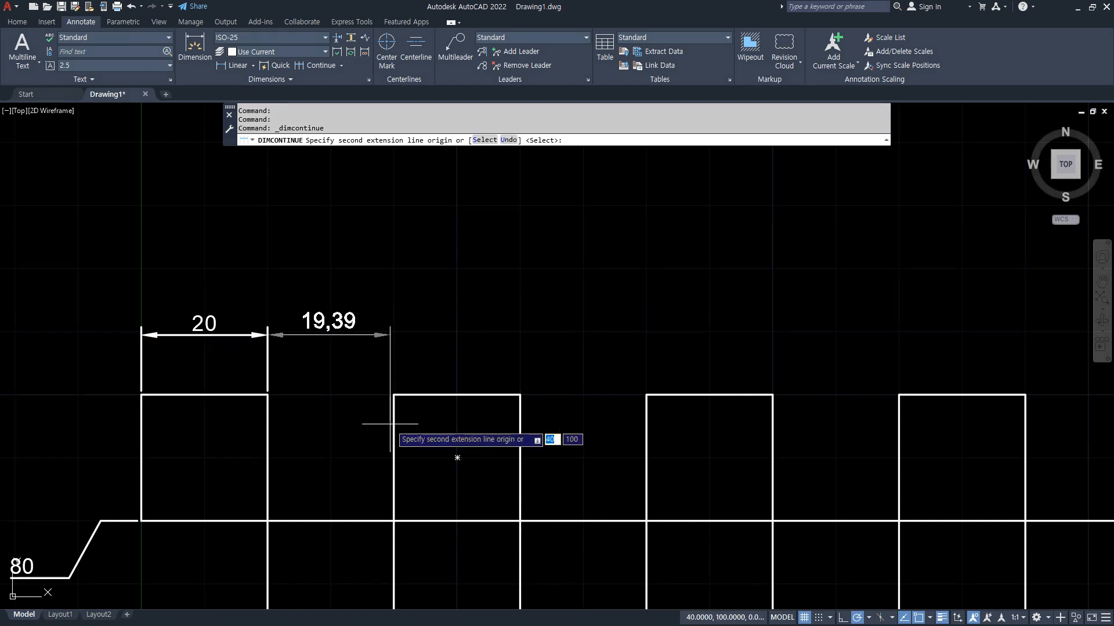
# Continue the dimension chain through the top corners of the second, third and fourth columns, ending at the fourth column's right corner.
pyautogui.click(394, 397)
pyautogui.click(520, 396)
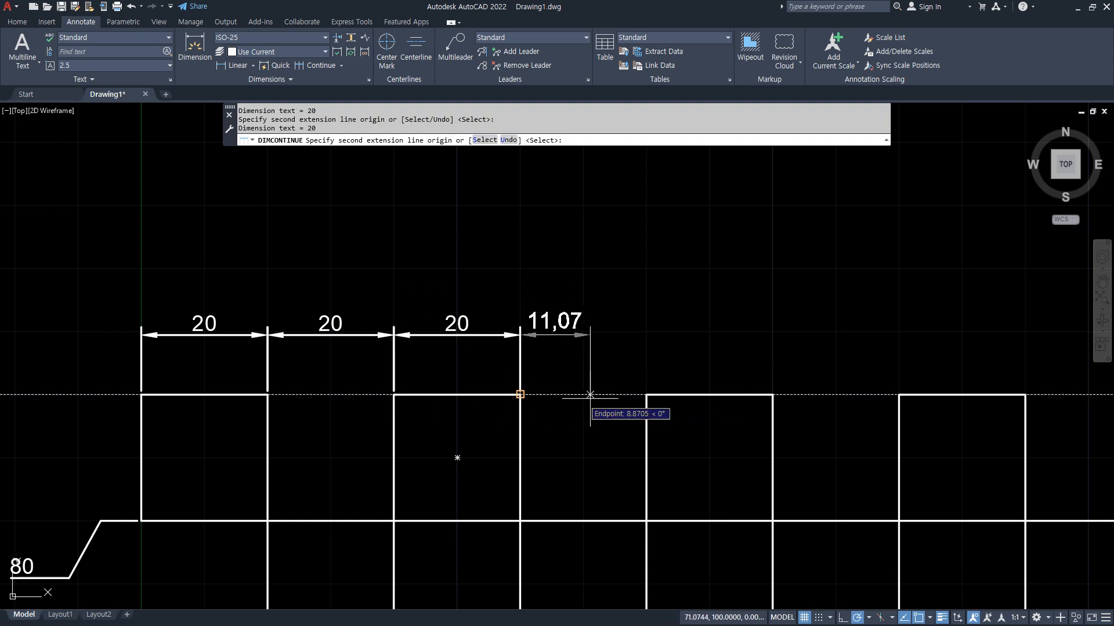
pyautogui.click(646, 395)
pyautogui.click(772, 396)
pyautogui.click(899, 396)
pyautogui.click(1025, 396)
pyautogui.press('Escape')
# Erase the seven dimensions above the columns and dimension the first column's top edge horizontally, from its right corner to its left corner.
pyautogui.hotkey('ctrl', 'z')
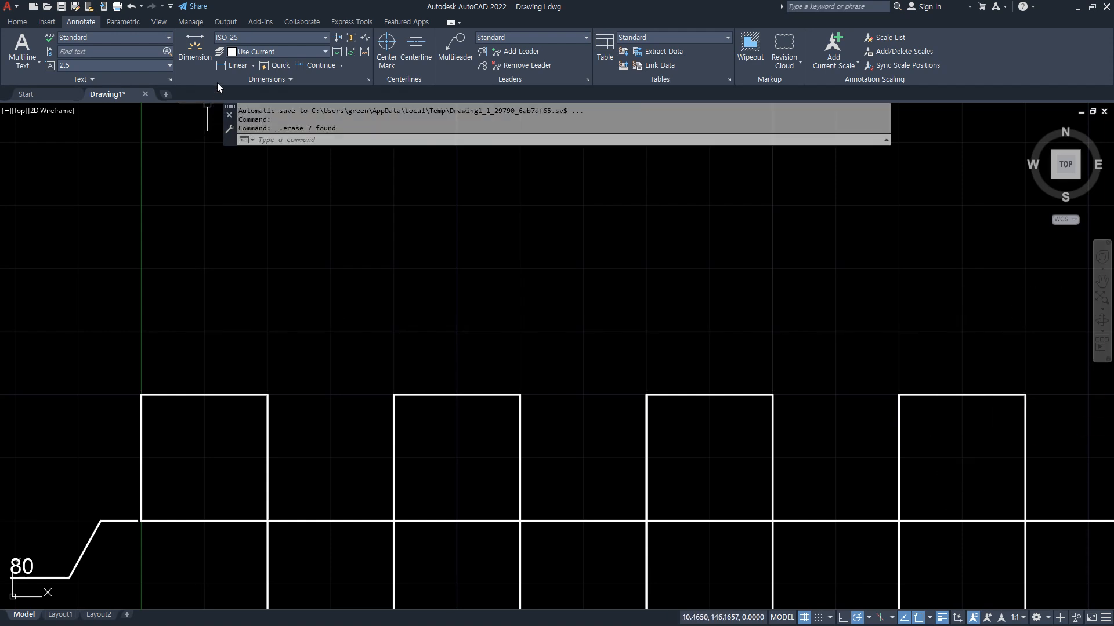
pyautogui.click(235, 65)
pyautogui.click(268, 395)
pyautogui.click(141, 395)
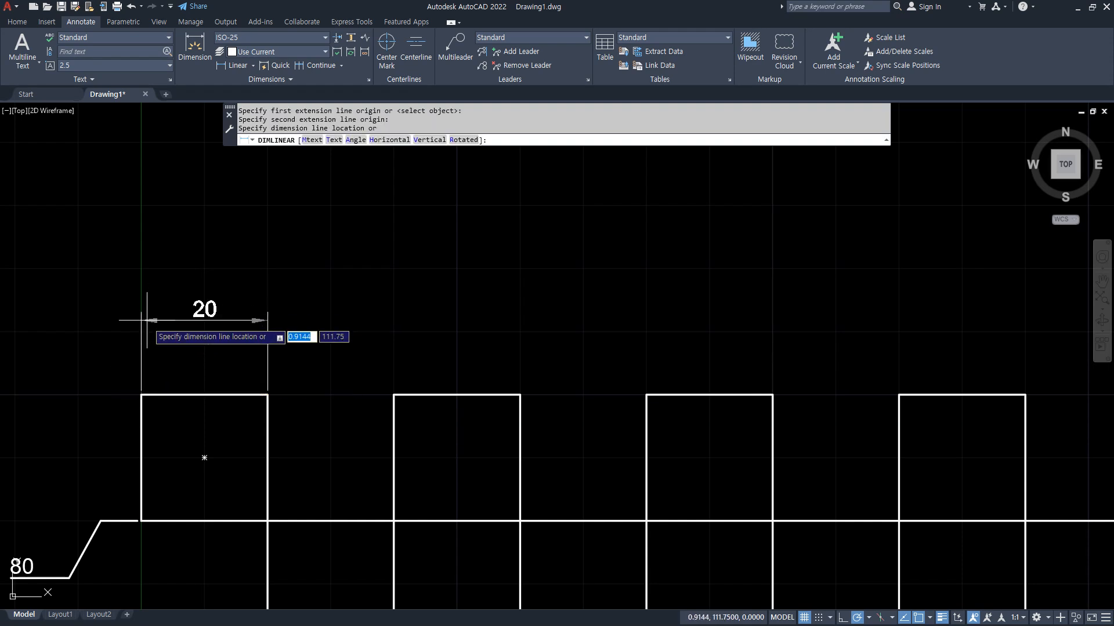
pyautogui.click(204, 333)
pyautogui.hotkey('ctrl', '2')
pyautogui.moveTo(157, 366)
pyautogui.mouseDown()
pyautogui.moveTo(112, 371)
pyautogui.moveTo(136, 377)
pyautogui.mouseUp()
pyautogui.press('Escape')
# Start a continued dimension and use its Select option to choose the right extension line of the first column's dimension as base.
pyautogui.click(316, 65)
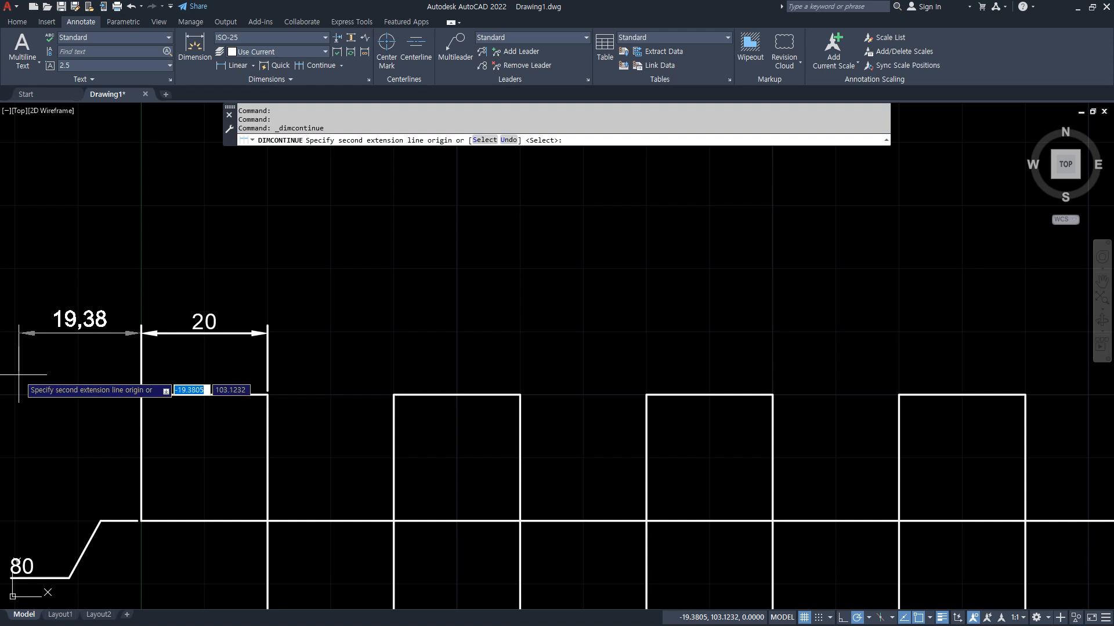
pyautogui.moveTo(270, 377); pyautogui.dragTo(251, 354)
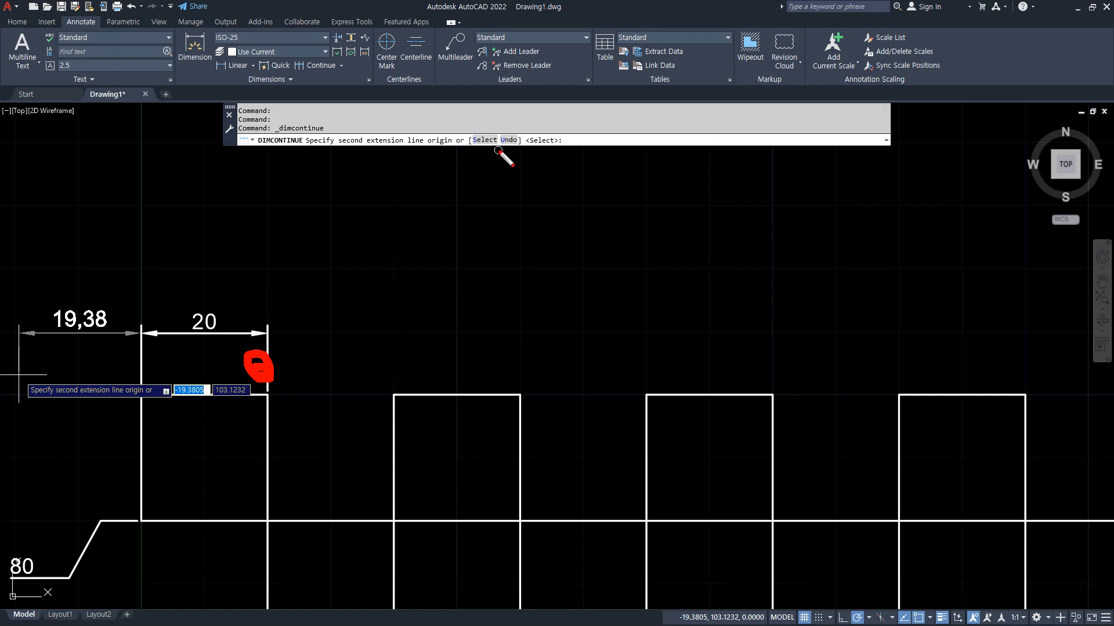
pyautogui.moveTo(493, 146)
pyautogui.mouseDown()
pyautogui.moveTo(474, 144)
pyautogui.moveTo(493, 148)
pyautogui.mouseUp()
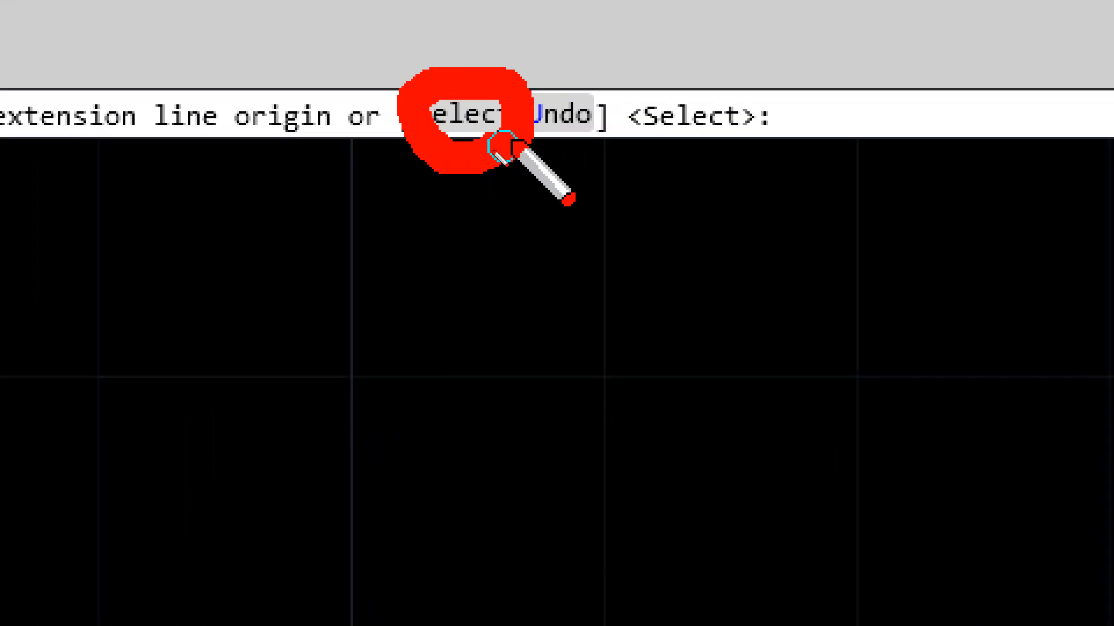
pyautogui.press('Escape')
pyautogui.click(443, 116)
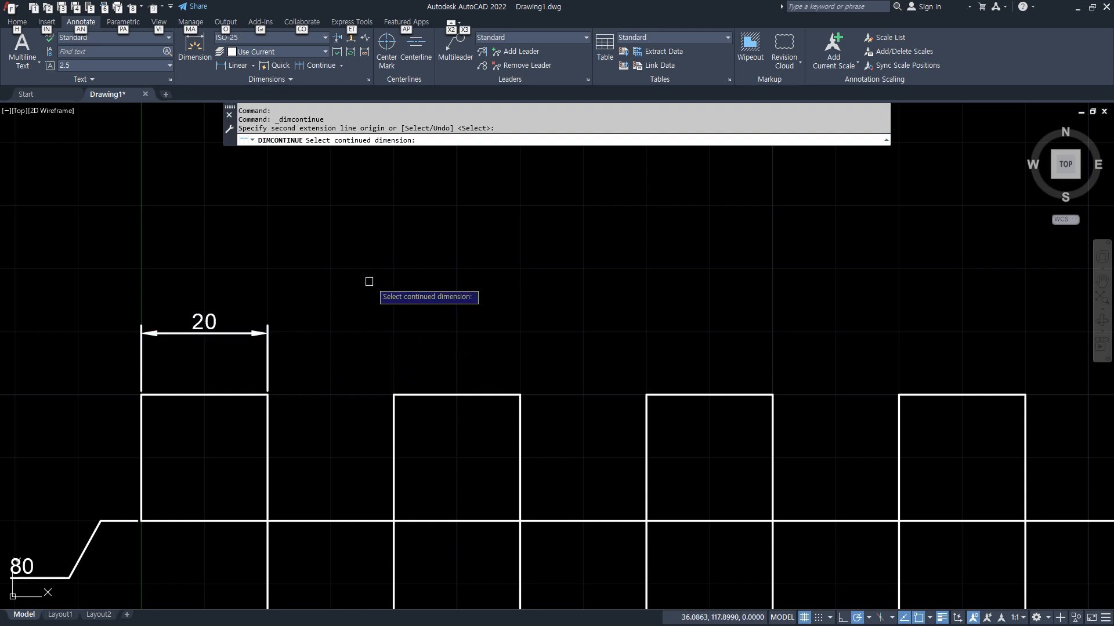
pyautogui.click(267, 351)
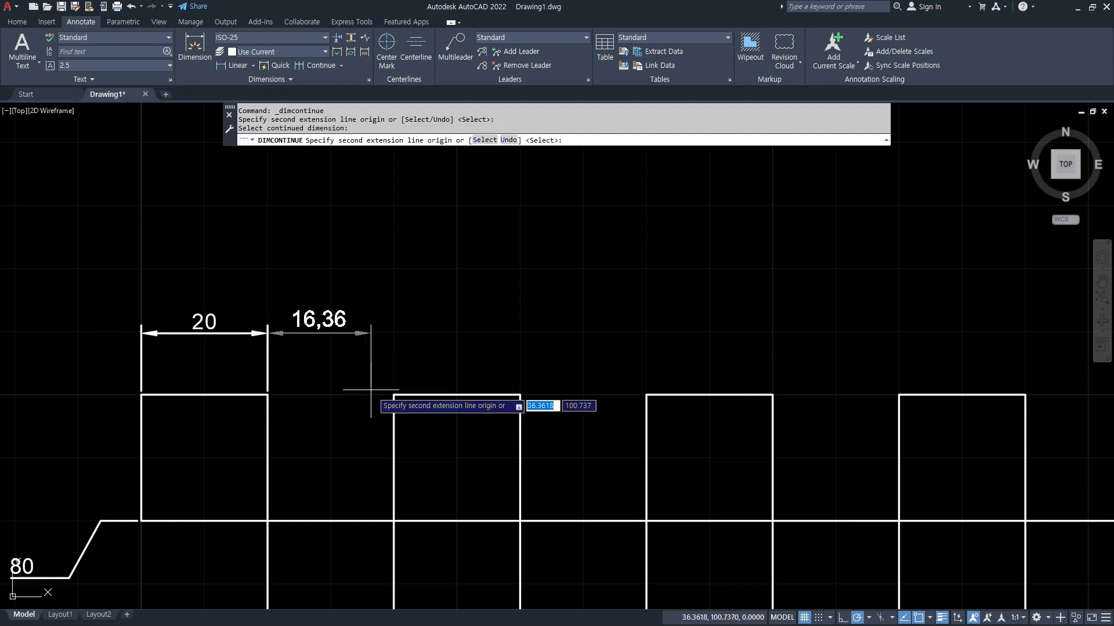
# Place continued dimensions at both top corners of the second, third and fourth columns in turn, and end the command.
pyautogui.click(393, 395)
pyautogui.click(519, 396)
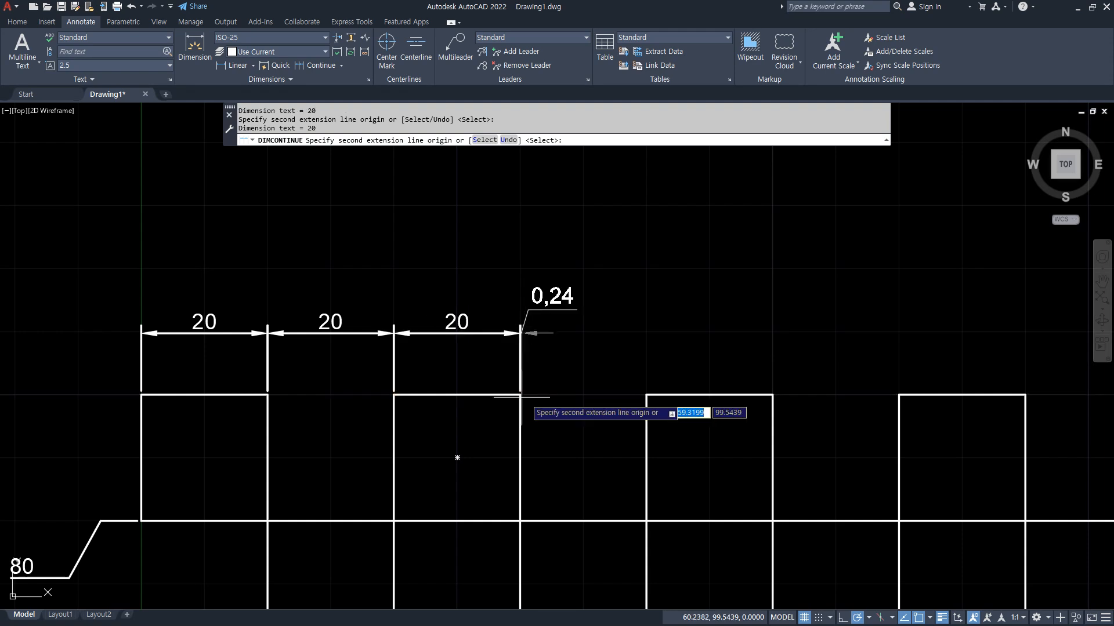
pyautogui.click(646, 395)
pyautogui.click(772, 395)
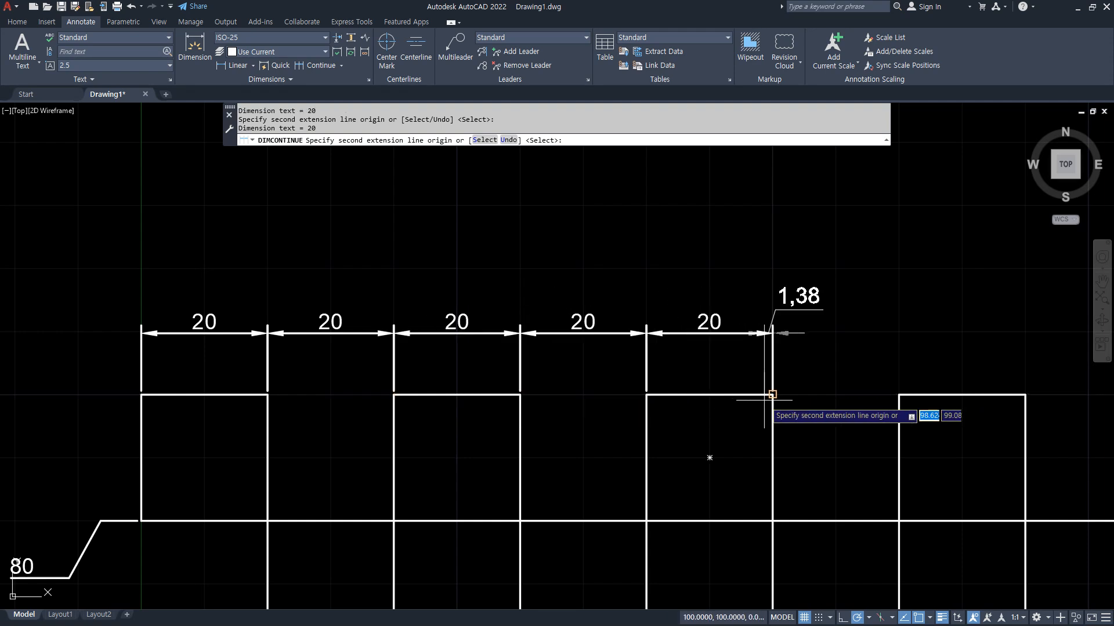
pyautogui.click(898, 395)
pyautogui.click(1025, 395)
pyautogui.press('Escape')
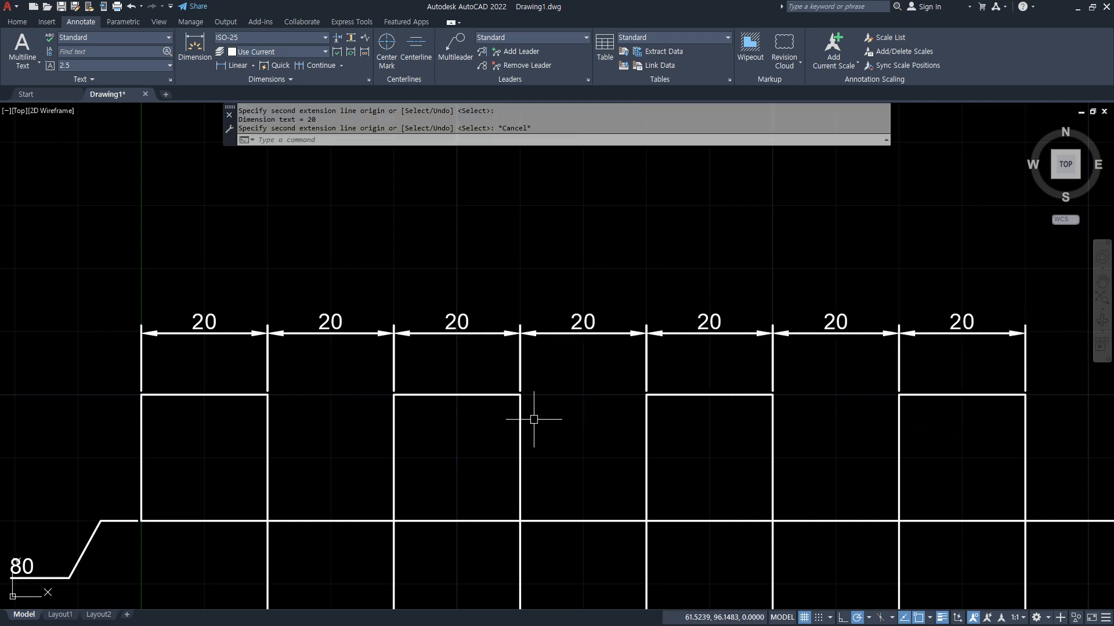
pyautogui.press('Escape')
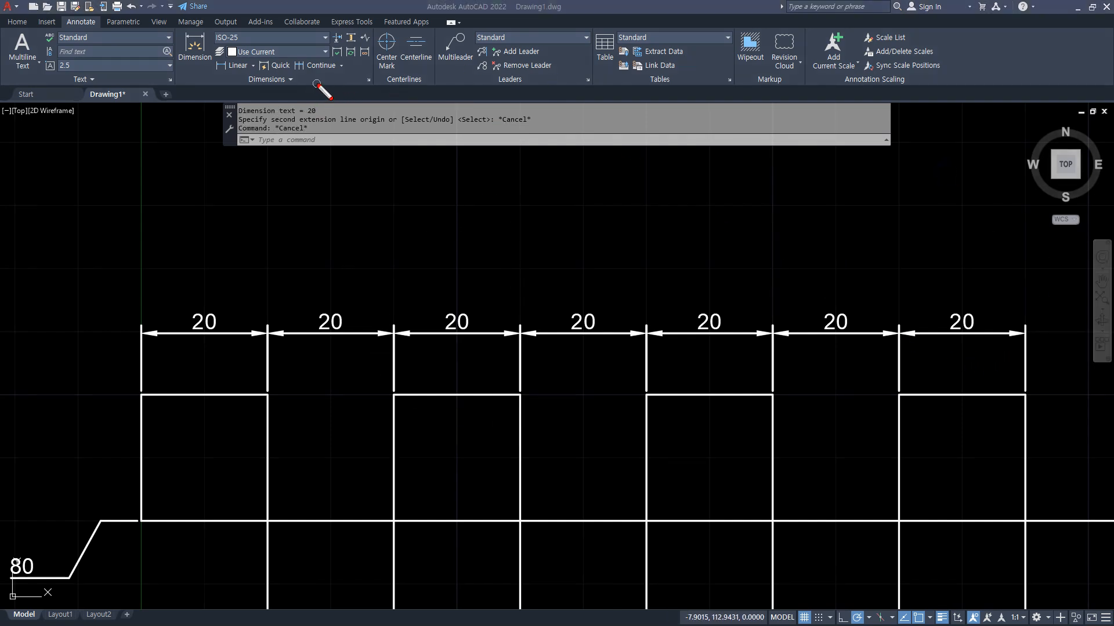
pyautogui.moveTo(972, 355); pyautogui.dragTo(990, 337)
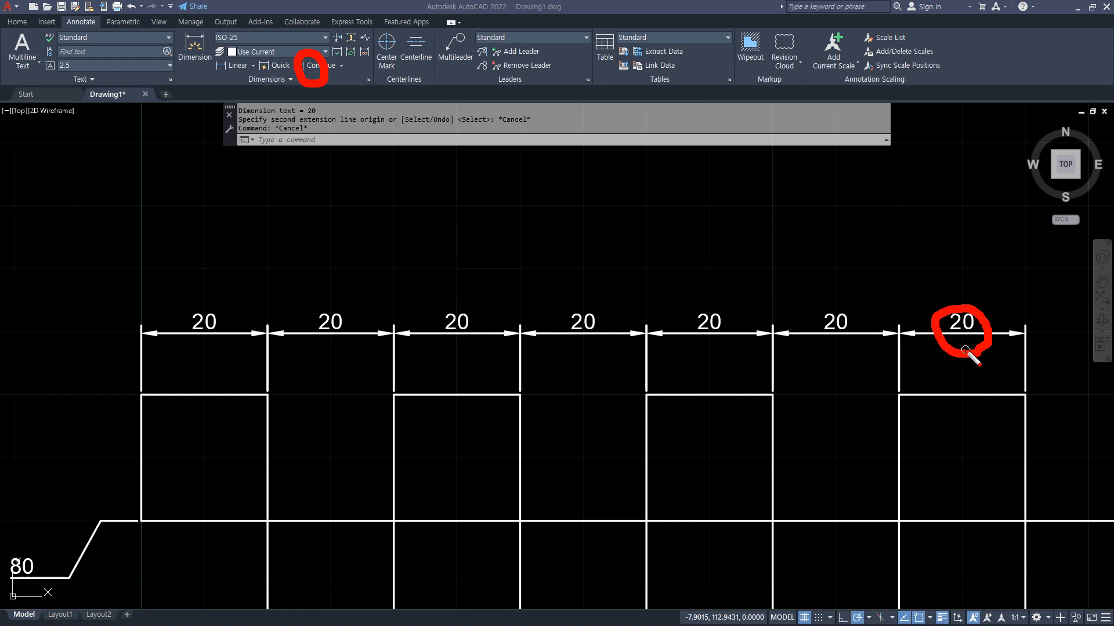
pyautogui.press('Escape')
# Erase all six continued dimensions to the right of the first column's dimension.
pyautogui.click(932, 268)
pyautogui.click(919, 360)
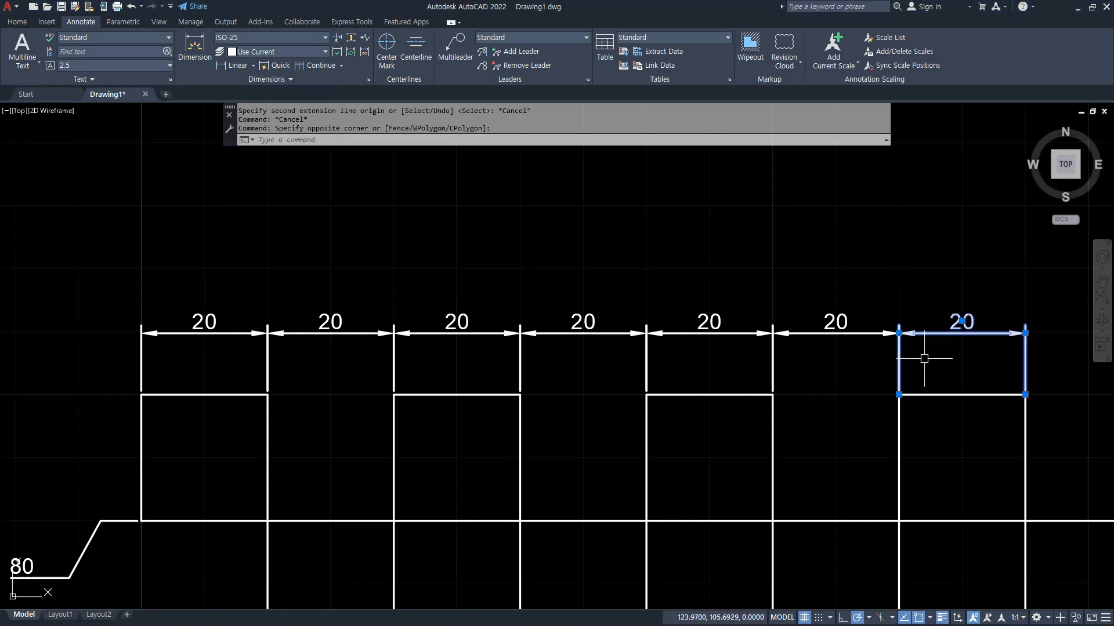
pyautogui.press('Delete')
pyautogui.click(302, 65)
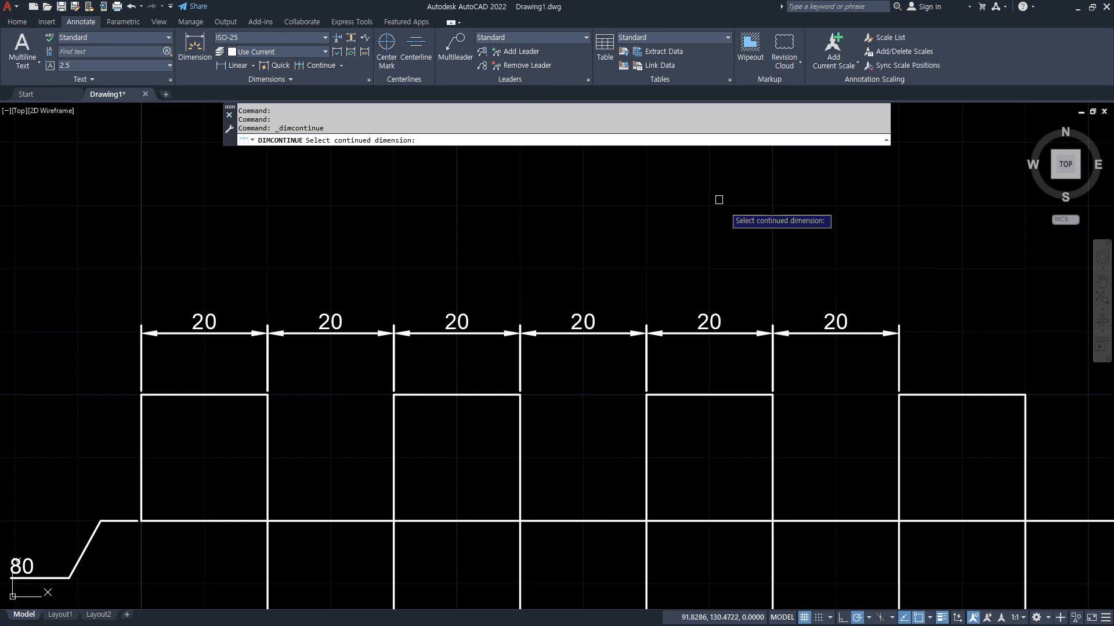
pyautogui.press('Escape')
pyautogui.click(924, 349)
pyautogui.click(323, 276)
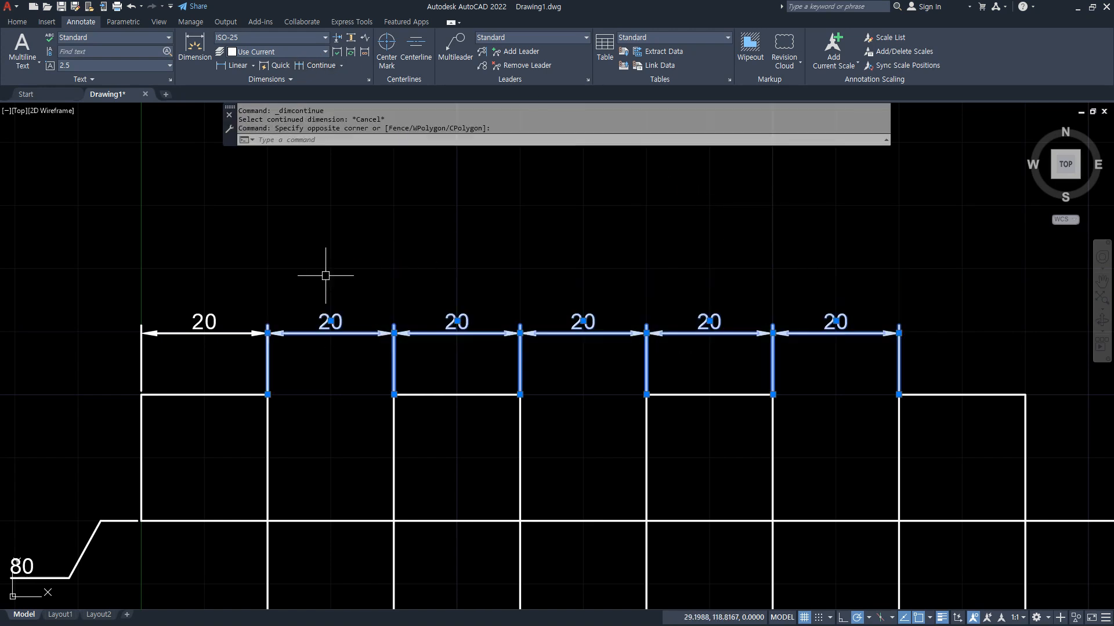
pyautogui.press('Delete')
# Continue the first column's dimension from its right extension line through every top corner up to the fourth column's right corner.
pyautogui.click(318, 66)
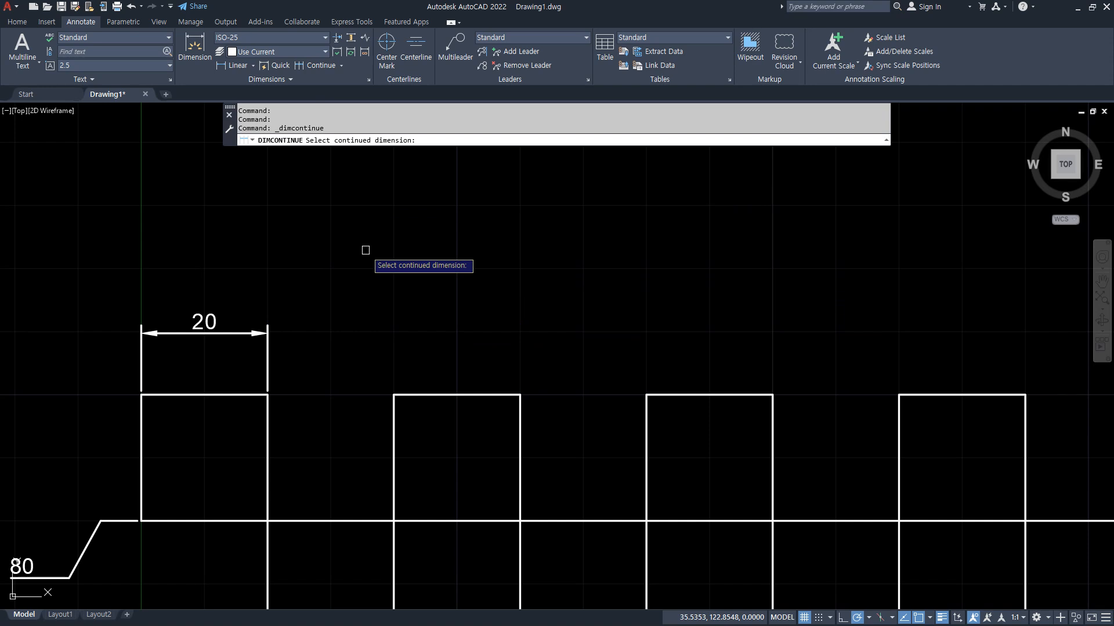
pyautogui.click(268, 359)
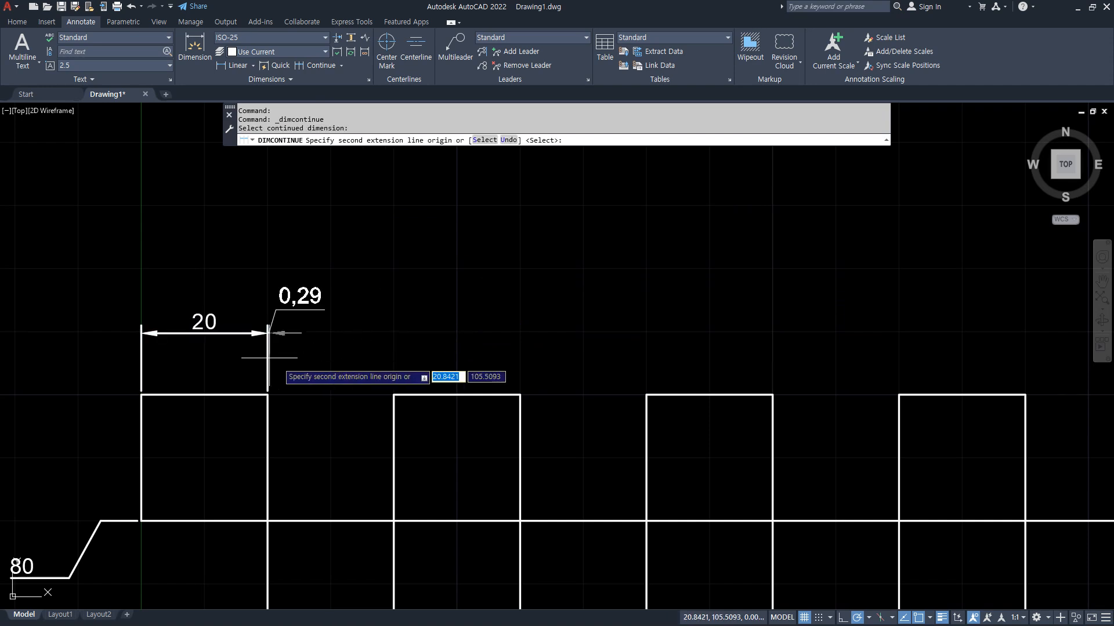
pyautogui.click(393, 396)
pyautogui.click(520, 395)
pyautogui.click(646, 395)
pyautogui.click(772, 395)
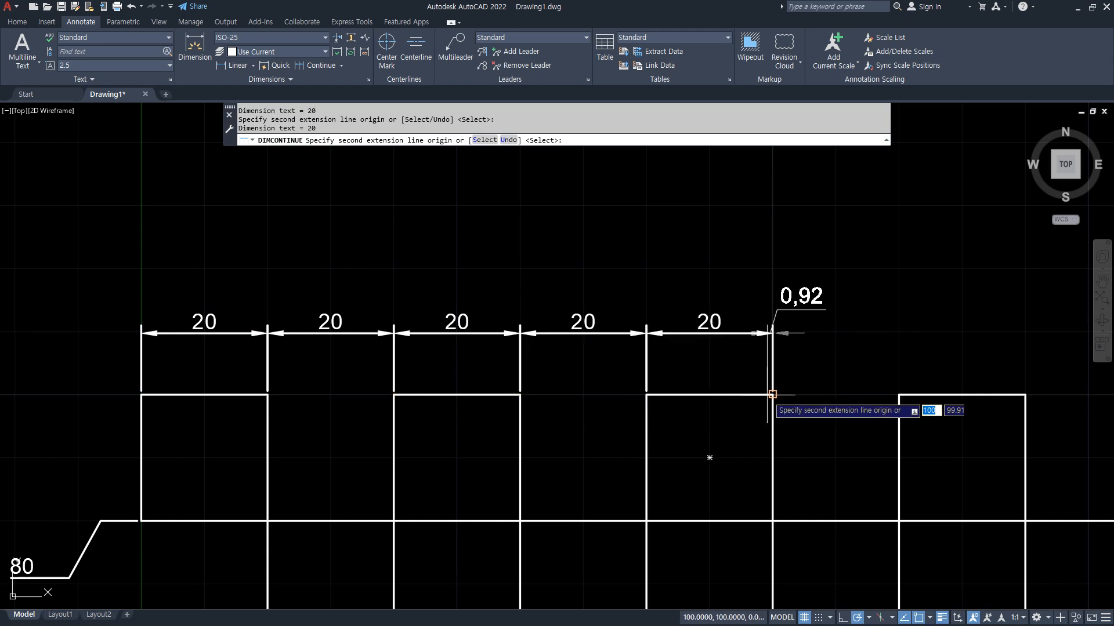
pyautogui.click(899, 395)
pyautogui.click(1025, 395)
pyautogui.press('Escape')
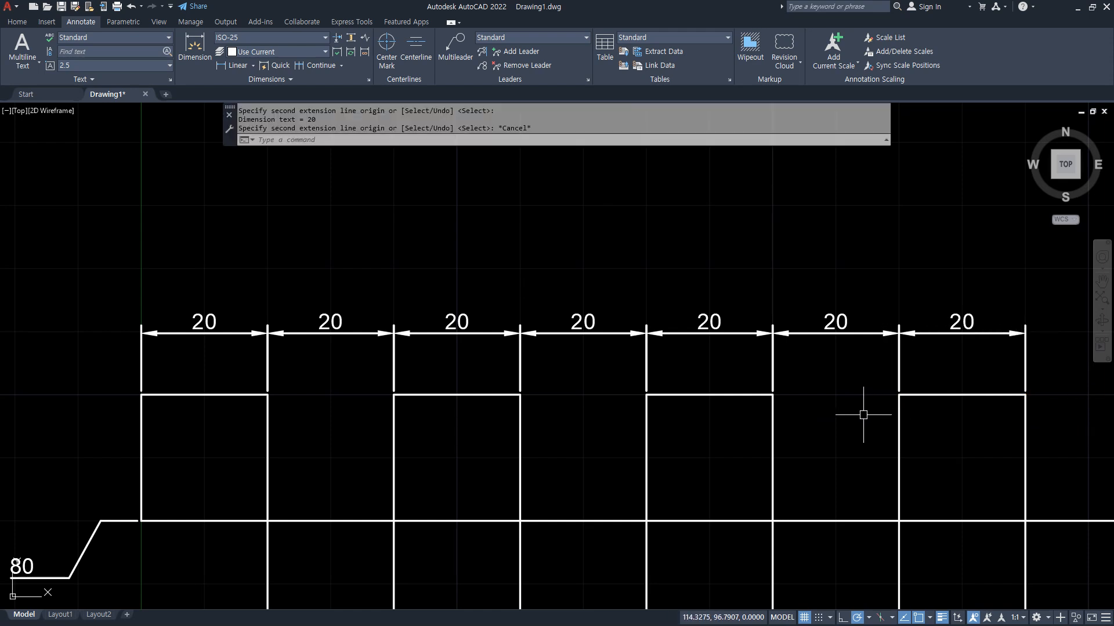
# Erase the whole chain of seven linear dimensions above the columns.
pyautogui.click(954, 362)
pyautogui.click(203, 266)
pyautogui.press('Delete')
# Add a horizontal linear dimension above the first column's top edge, measured from its left corner to its right corner.
pyautogui.click(235, 65)
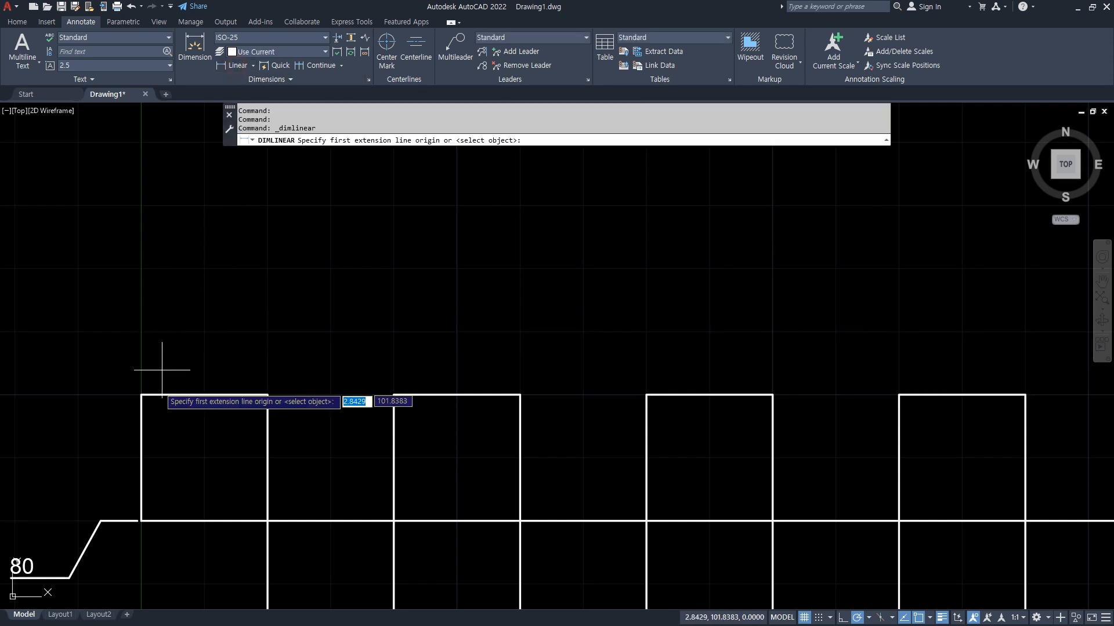
pyautogui.click(267, 394)
pyautogui.click(141, 395)
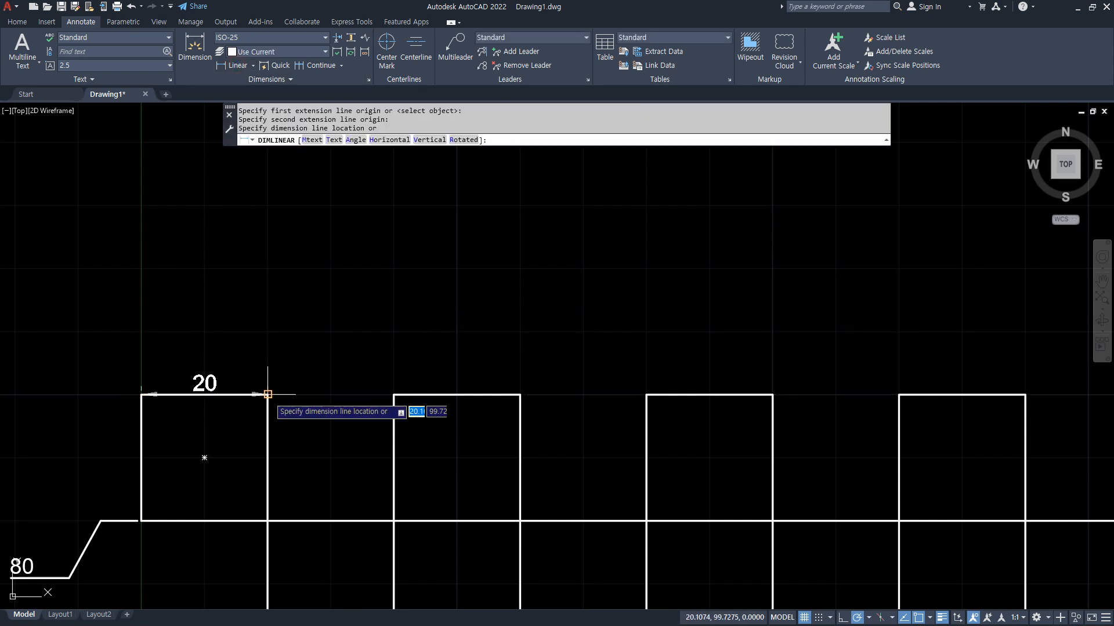
pyautogui.click(203, 331)
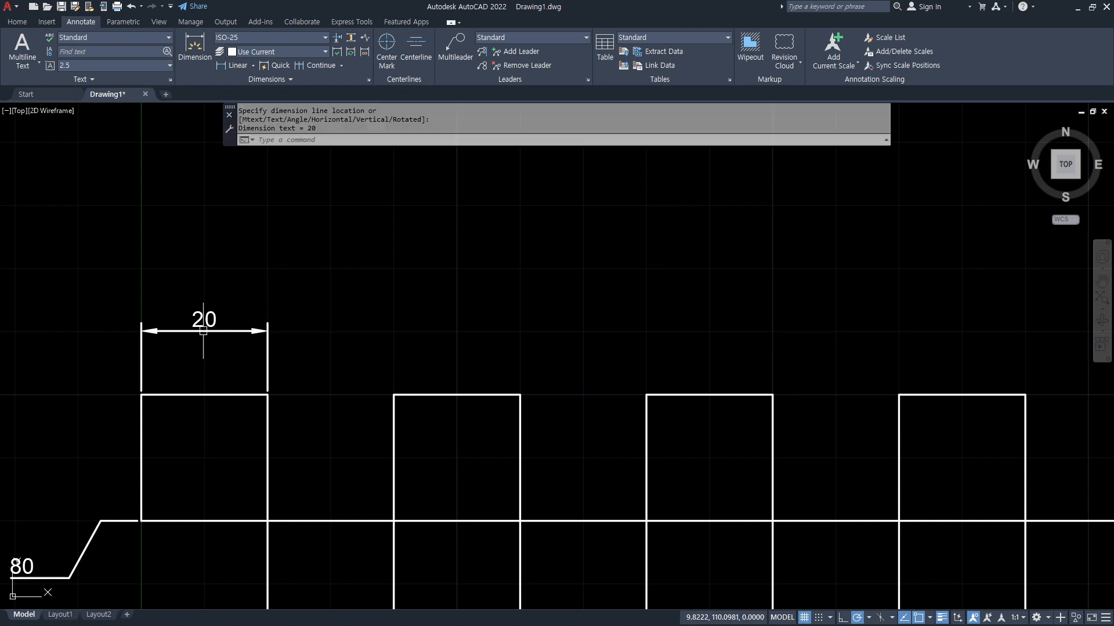
# Add baseline dimensions from the first column's left edge to both top corners of the second, third and fourth columns.
pyautogui.click(309, 65)
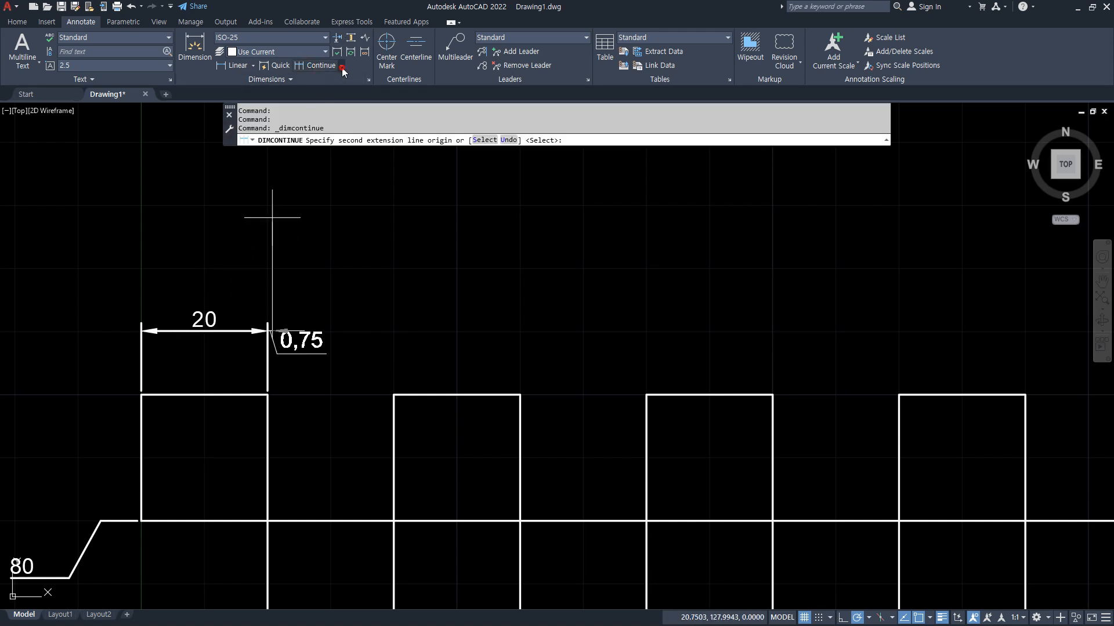
pyautogui.click(394, 395)
pyautogui.click(520, 395)
pyautogui.click(646, 395)
pyautogui.click(772, 395)
pyautogui.click(898, 395)
pyautogui.click(1025, 395)
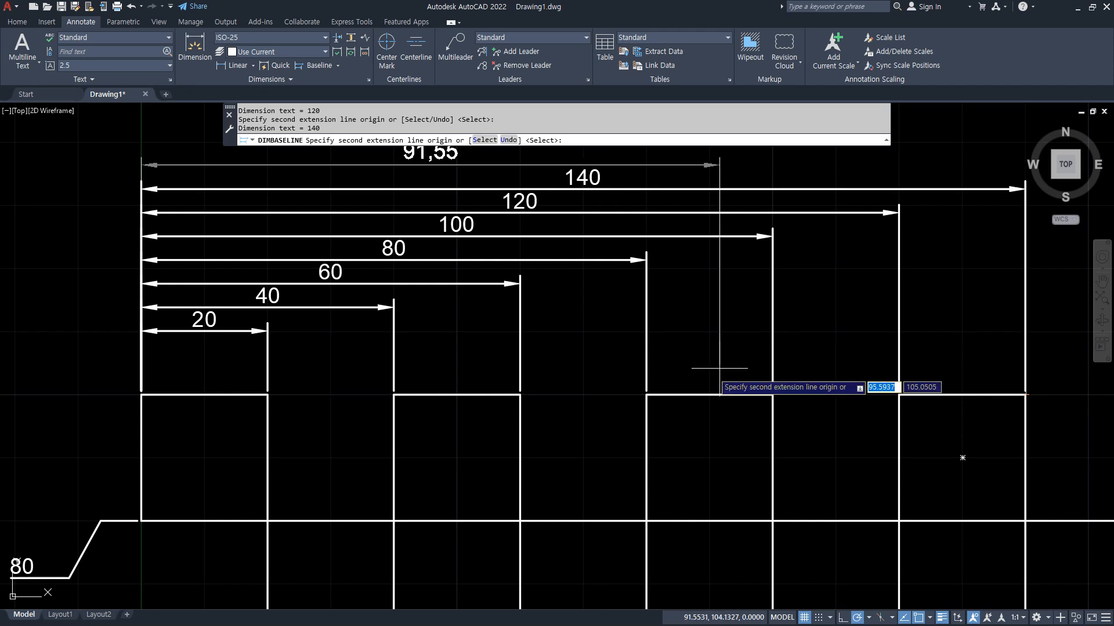
pyautogui.press('Escape')
pyautogui.moveTo(461, 393); pyautogui.dragTo(427, 447, button='middle')
pyautogui.moveTo(132, 216); pyautogui.dragTo(132, 451)
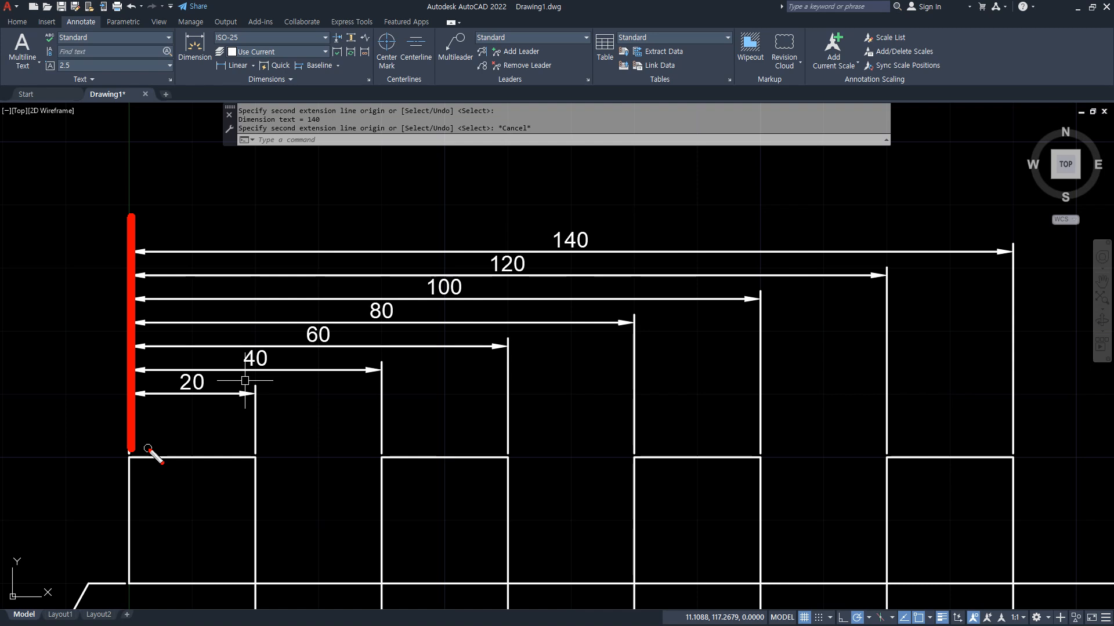
pyautogui.press('Escape')
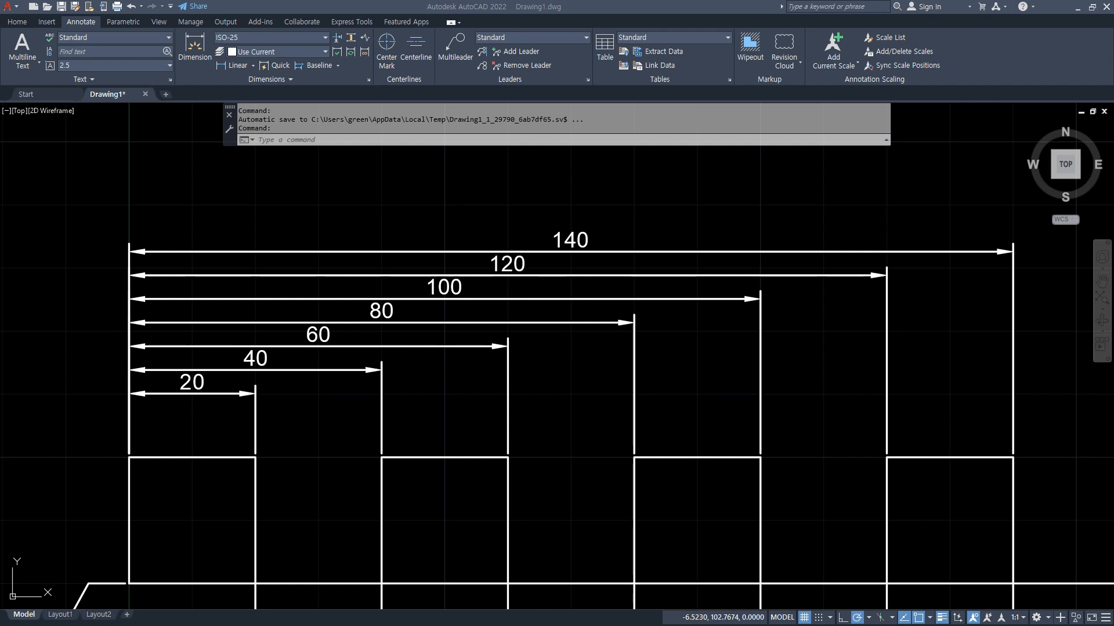
pyautogui.moveTo(191, 400)
pyautogui.mouseDown()
pyautogui.moveTo(225, 399)
pyautogui.moveTo(277, 373)
pyautogui.mouseUp()
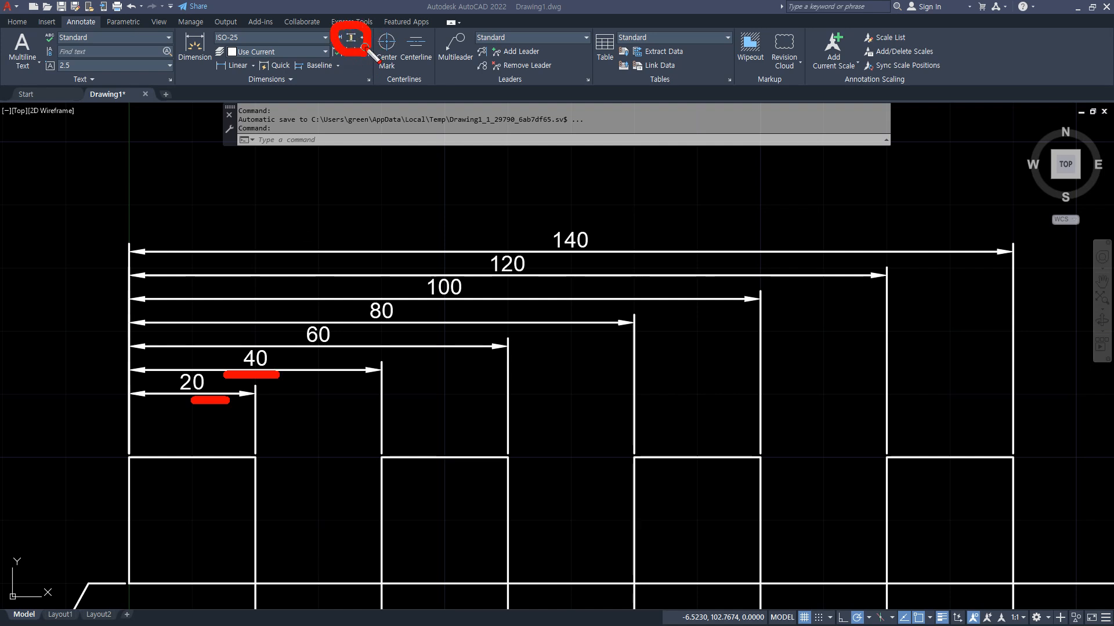
pyautogui.press('Escape')
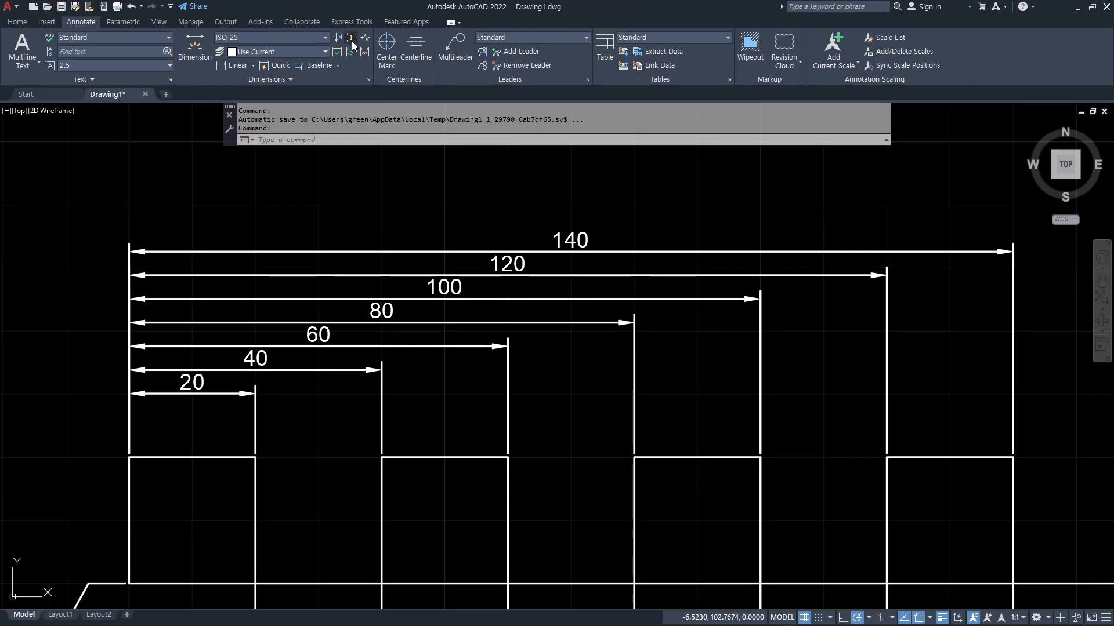
# Space the six upper baseline dimensions 8 units apart, using the first column's dimension as the base.
pyautogui.press('Escape')
pyautogui.press('Escape')
pyautogui.click(351, 38)
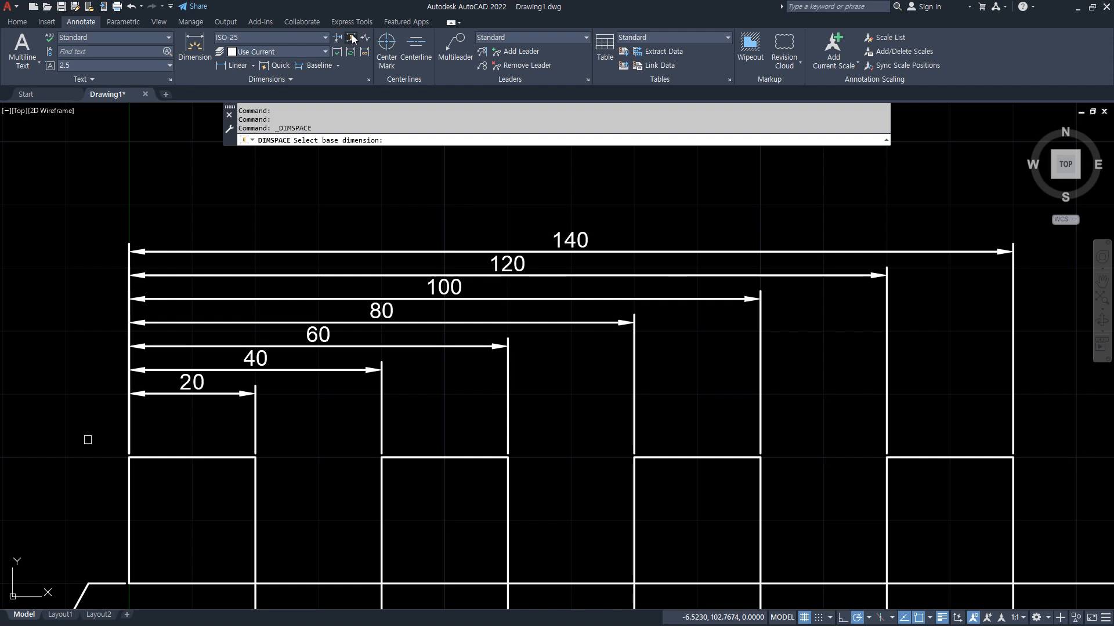
pyautogui.click(216, 394)
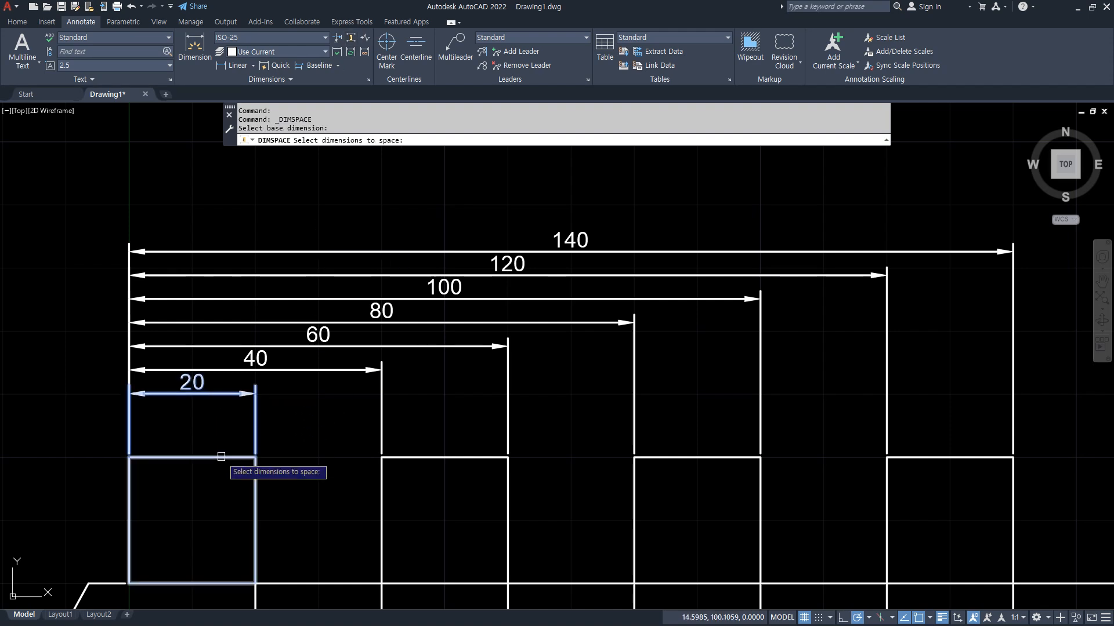
pyautogui.click(338, 401)
pyautogui.click(293, 219)
pyautogui.press('Return')
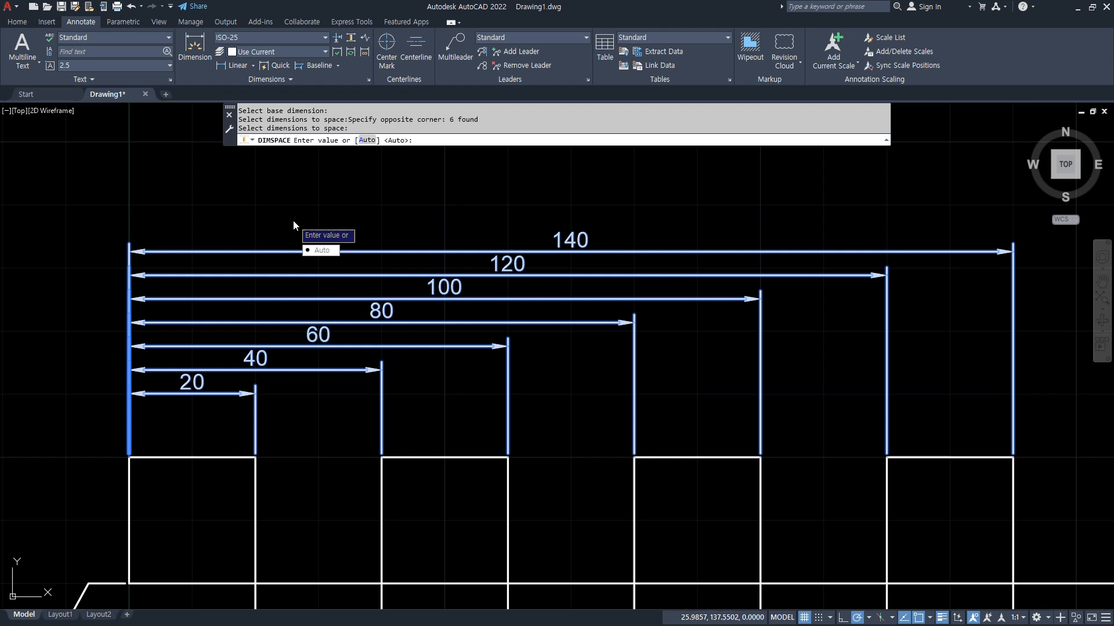
pyautogui.write('8')
pyautogui.press('Return')
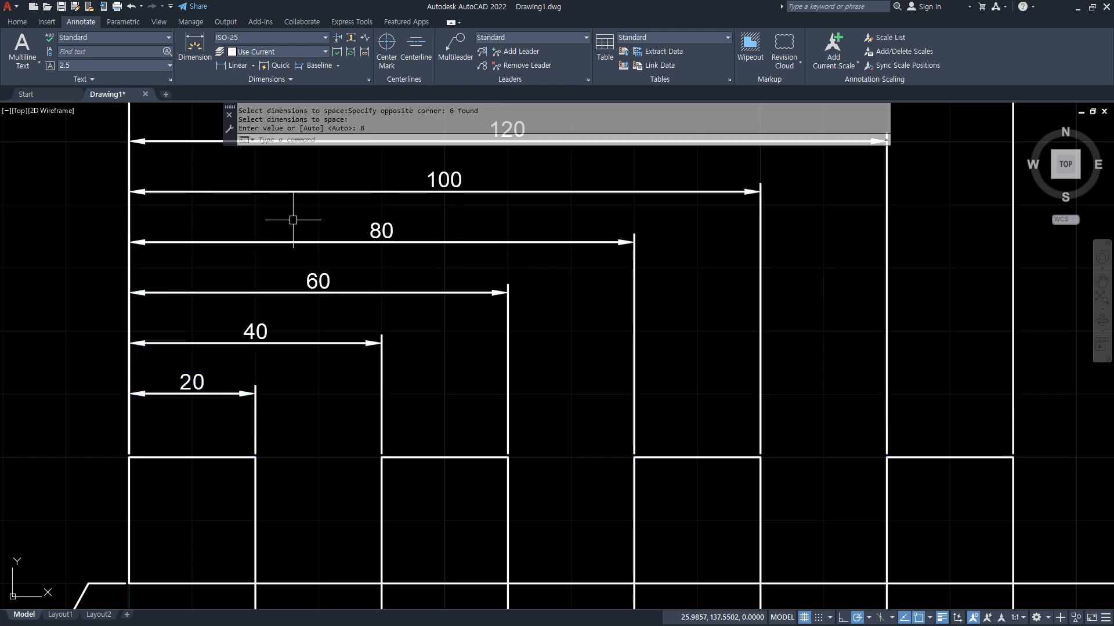
# Tighten the spacing of the six upper baseline dimensions to 5, with the first column's dimension as the base.
pyautogui.scroll(-1, 315, 342)
pyautogui.moveTo(312, 349); pyautogui.dragTo(297, 411, button='middle')
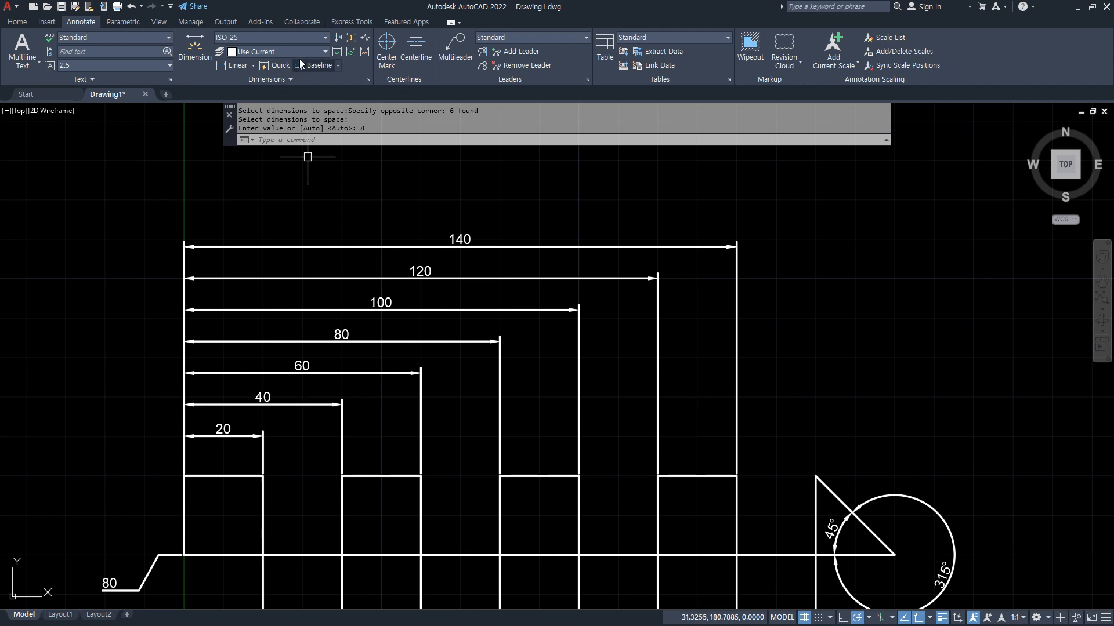
pyautogui.click(350, 51)
pyautogui.click(222, 437)
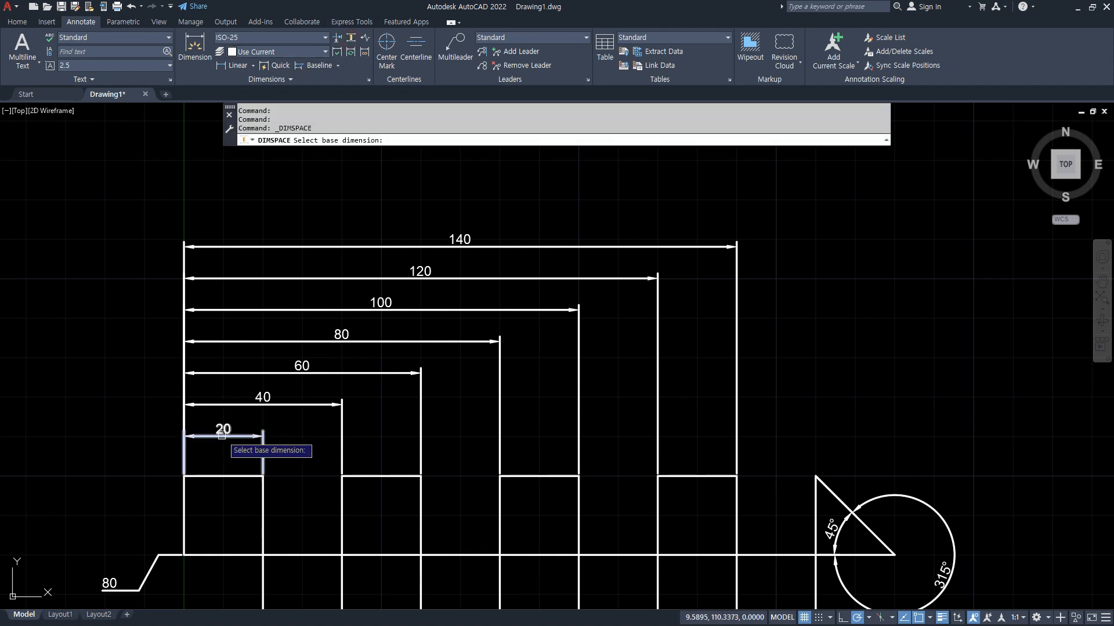
pyautogui.click(328, 426)
pyautogui.click(279, 188)
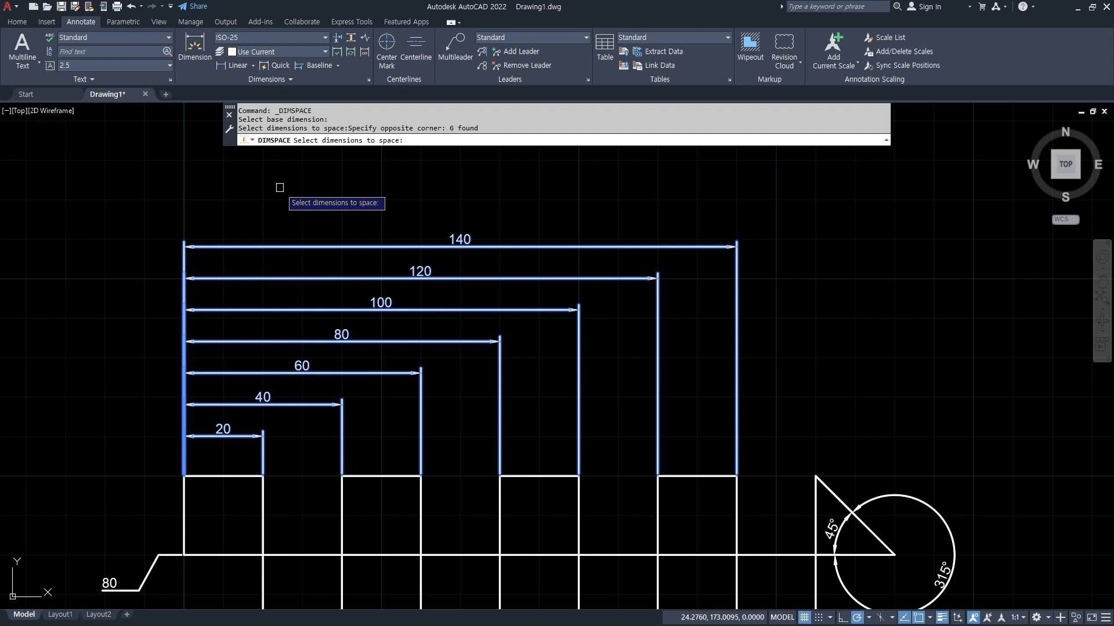
pyautogui.press('Return')
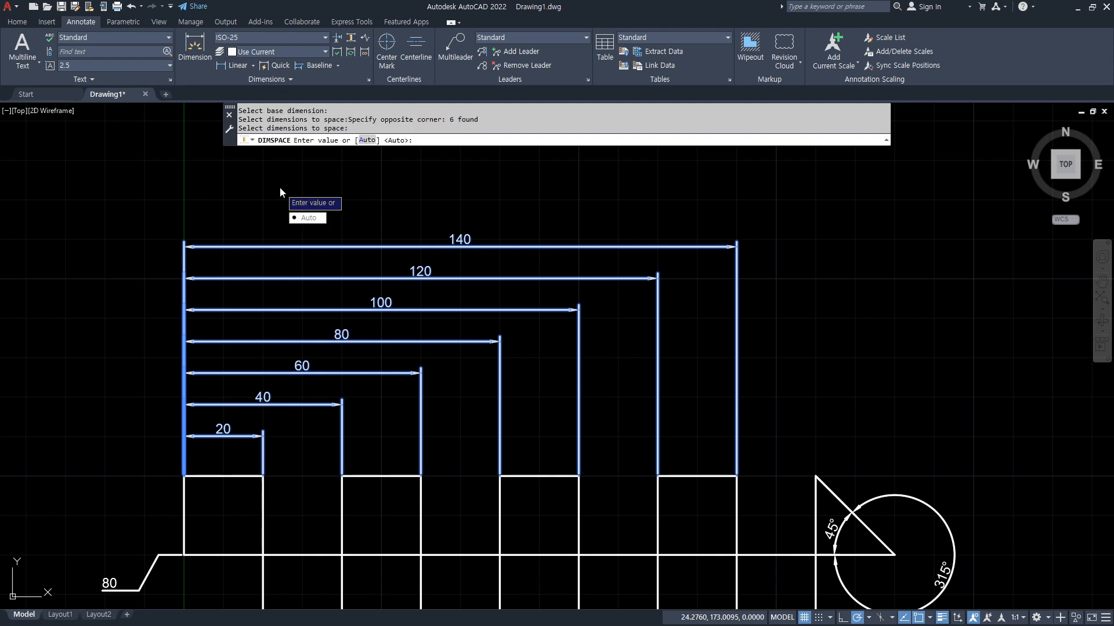
pyautogui.write('5')
pyautogui.press('Return')
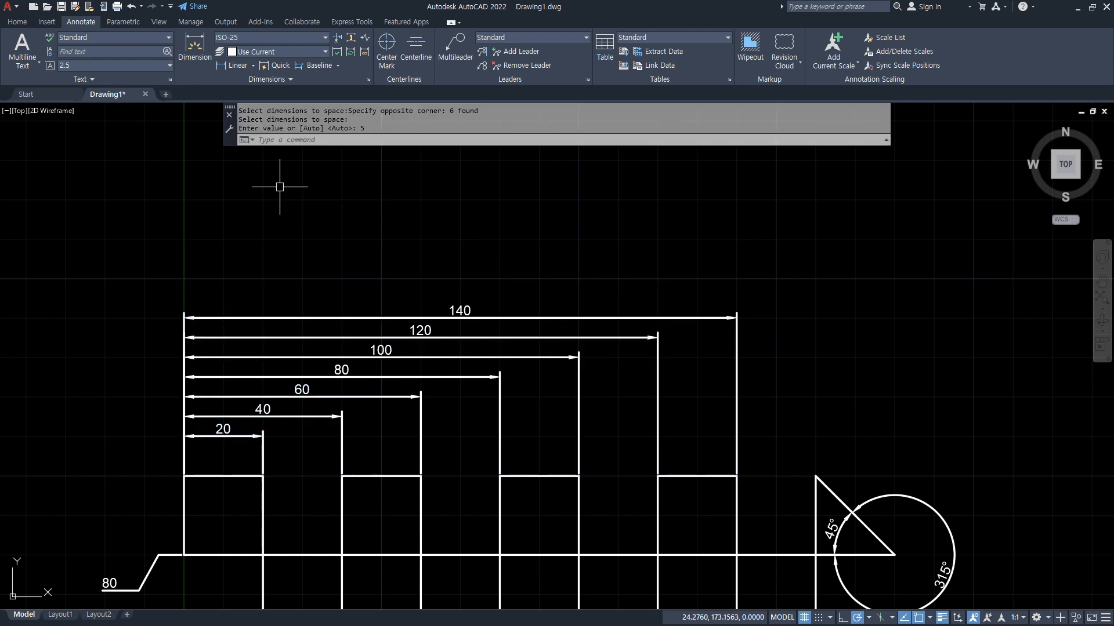
# Respace the stack of baseline dimensions at 7, measured from the first column's dimension.
pyautogui.click(350, 38)
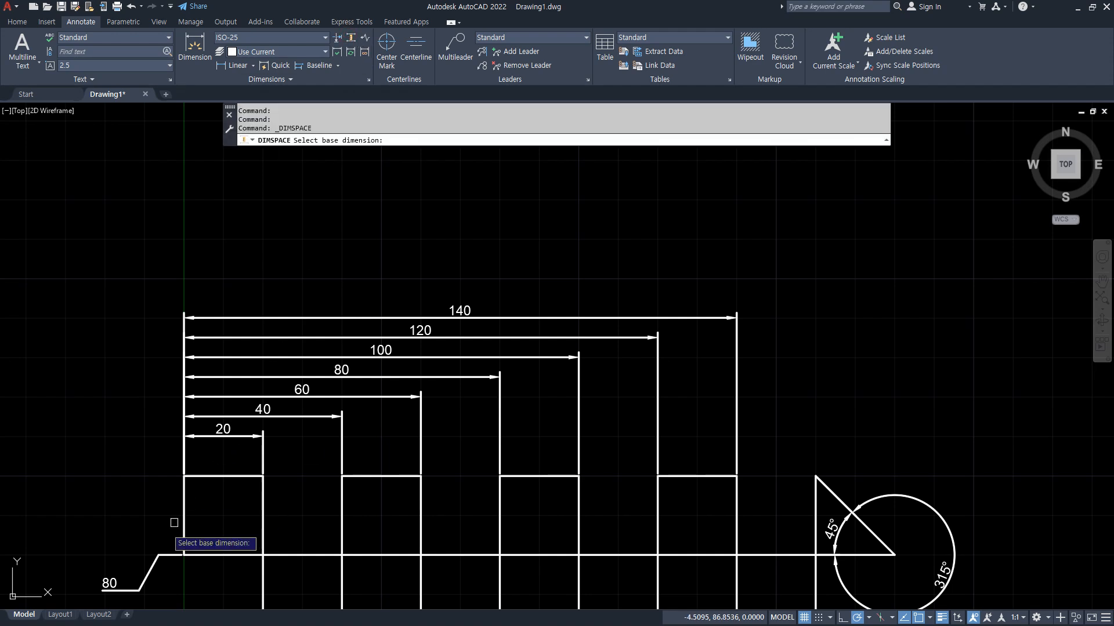
pyautogui.click(219, 436)
pyautogui.click(291, 402)
pyautogui.click(269, 298)
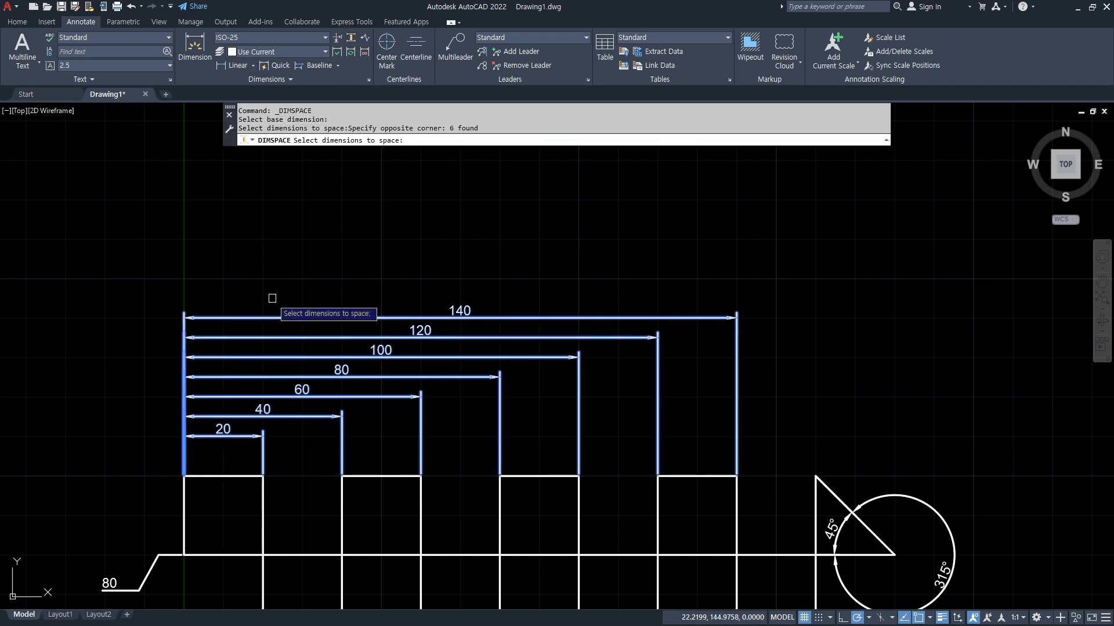
pyautogui.press('Return')
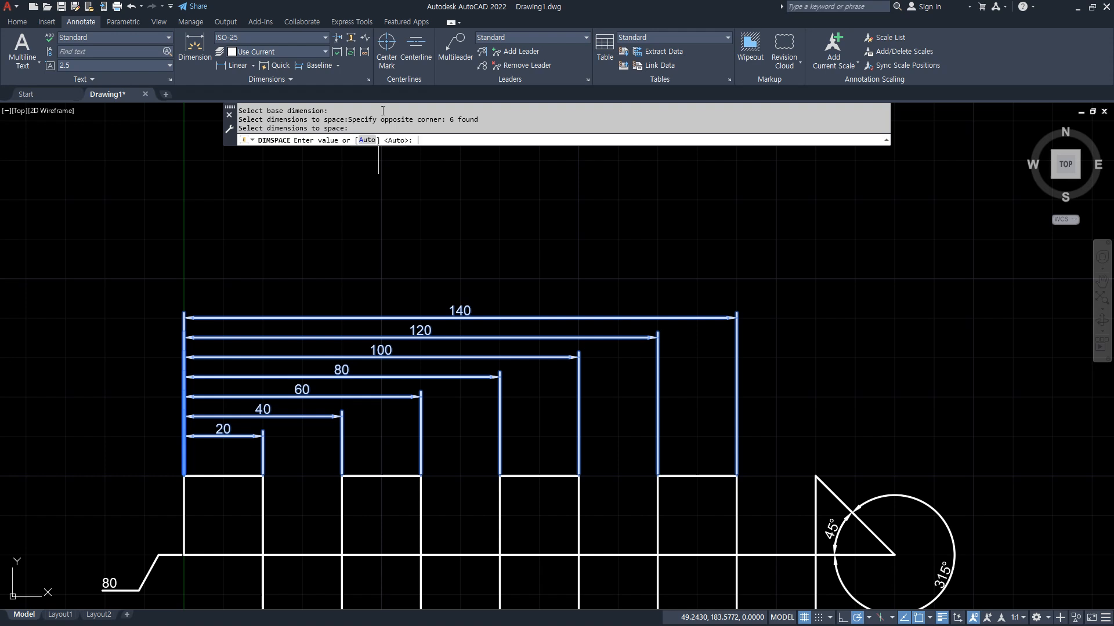
pyautogui.write('7')
pyautogui.press('Return')
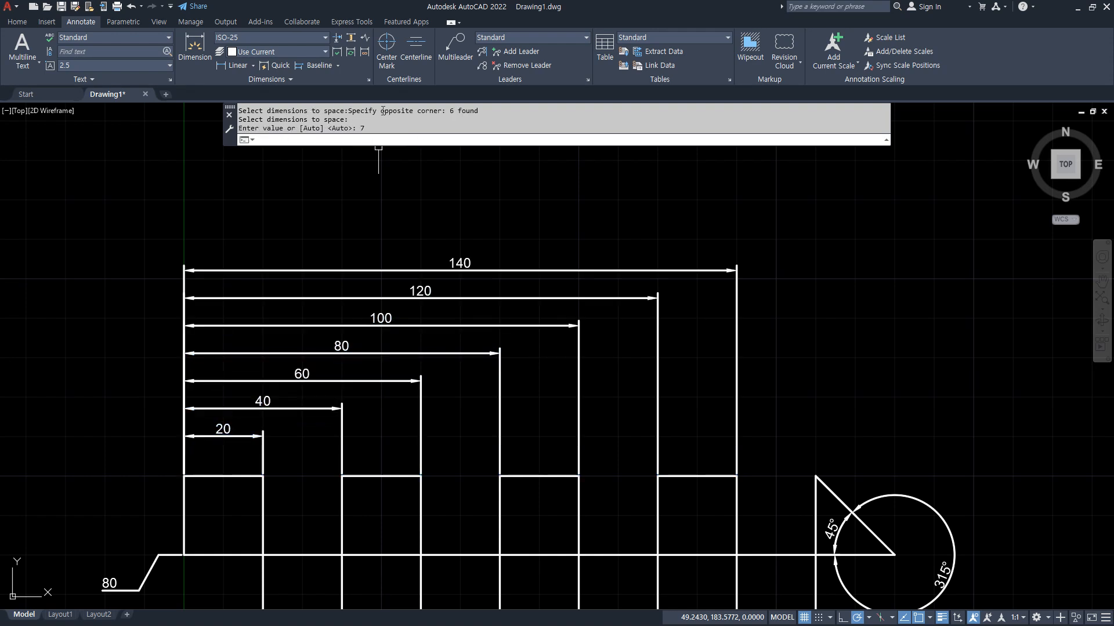
# Erase the six upper baseline dimensions, keeping only the first column's width dimension.
pyautogui.click(501, 219)
pyautogui.click(335, 424)
pyautogui.press('Delete')
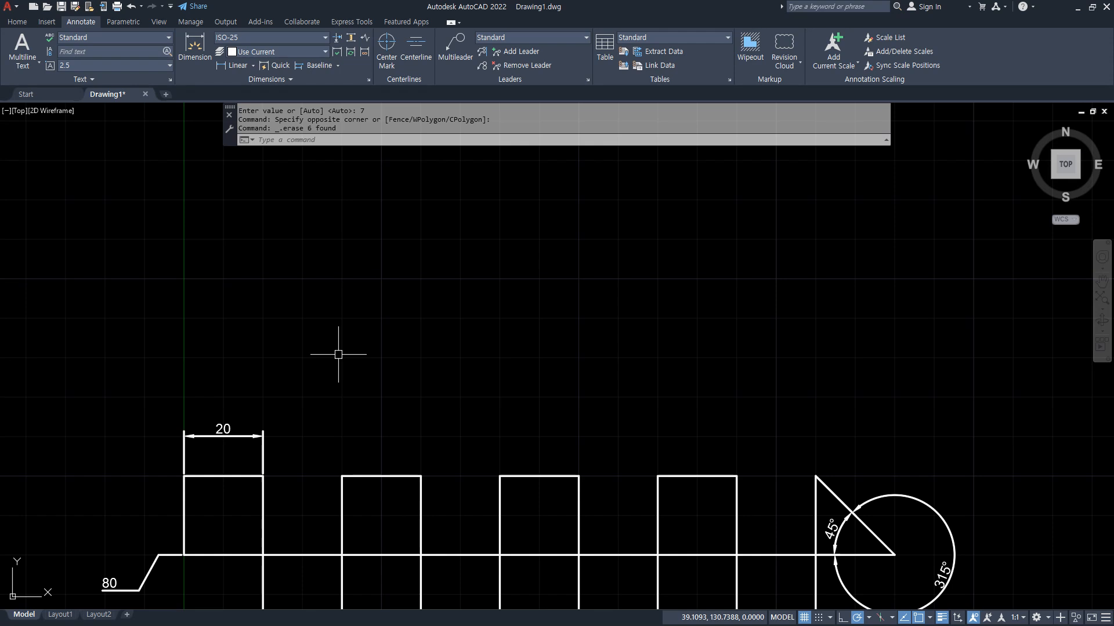
# Modify the ISO-25 dimension style to use a baseline spacing of 10.
pyautogui.write('d')
pyautogui.press('Return')
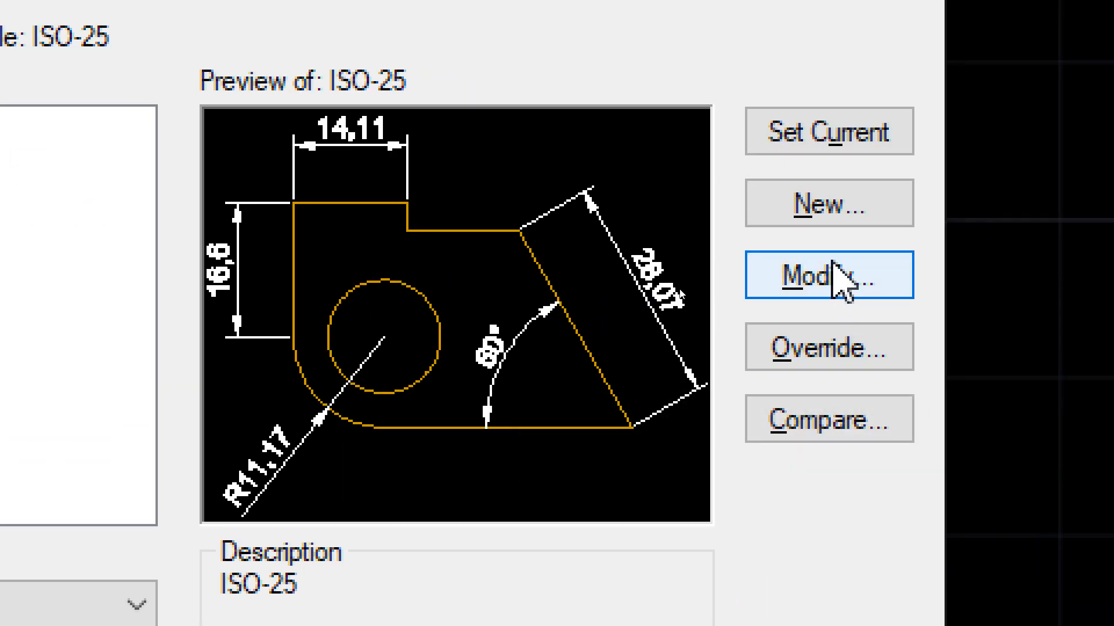
pyautogui.click(812, 280)
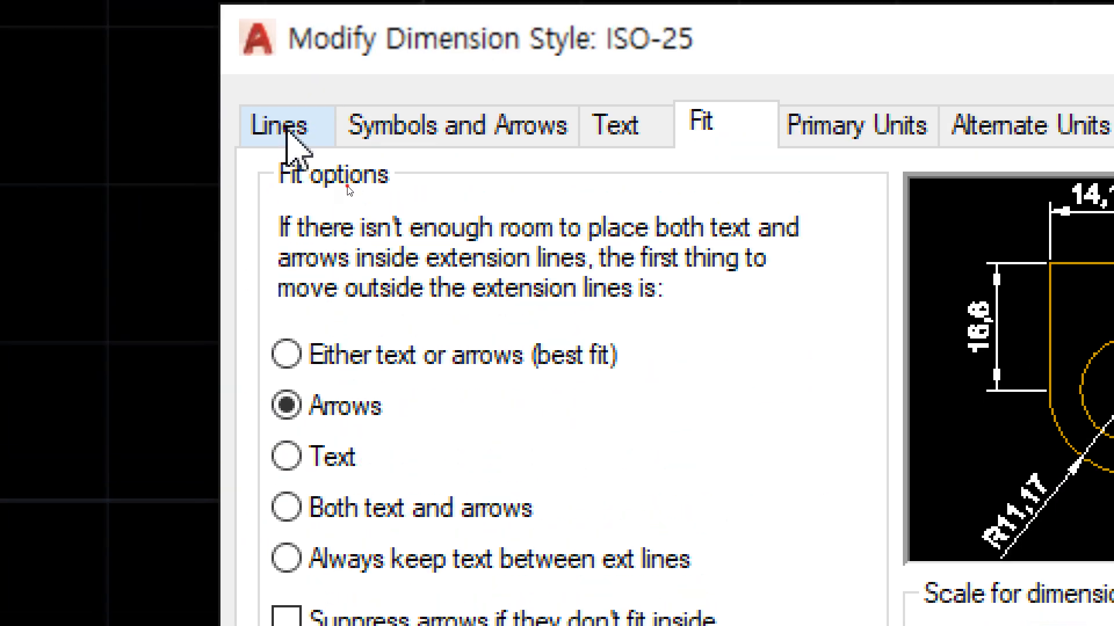
pyautogui.click(281, 127)
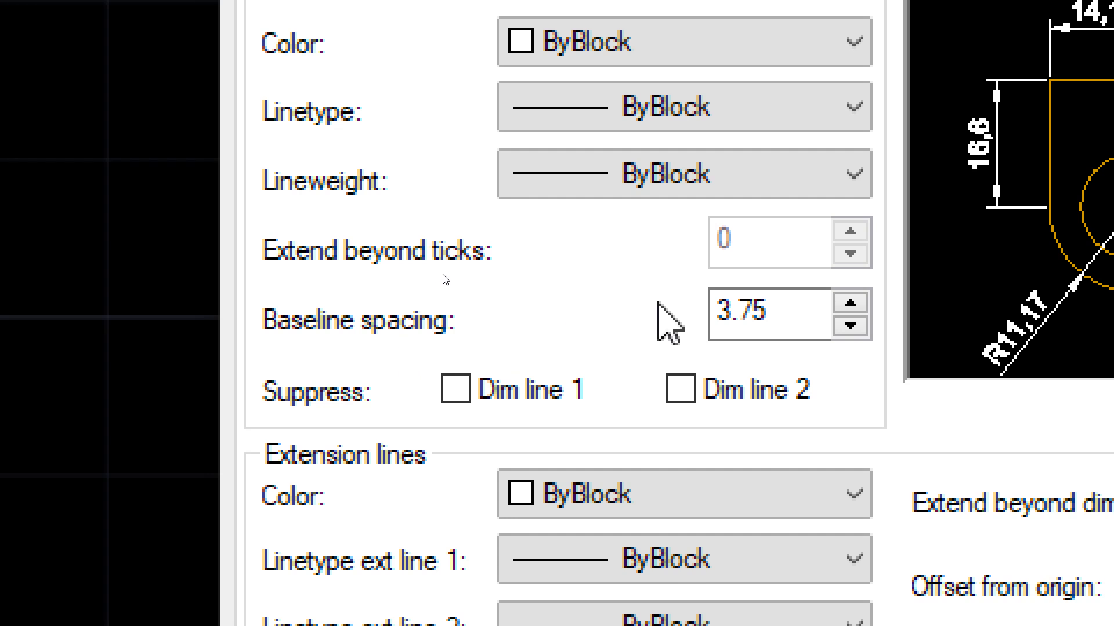
pyautogui.moveTo(770, 295); pyautogui.dragTo(663, 290)
pyautogui.write('10')
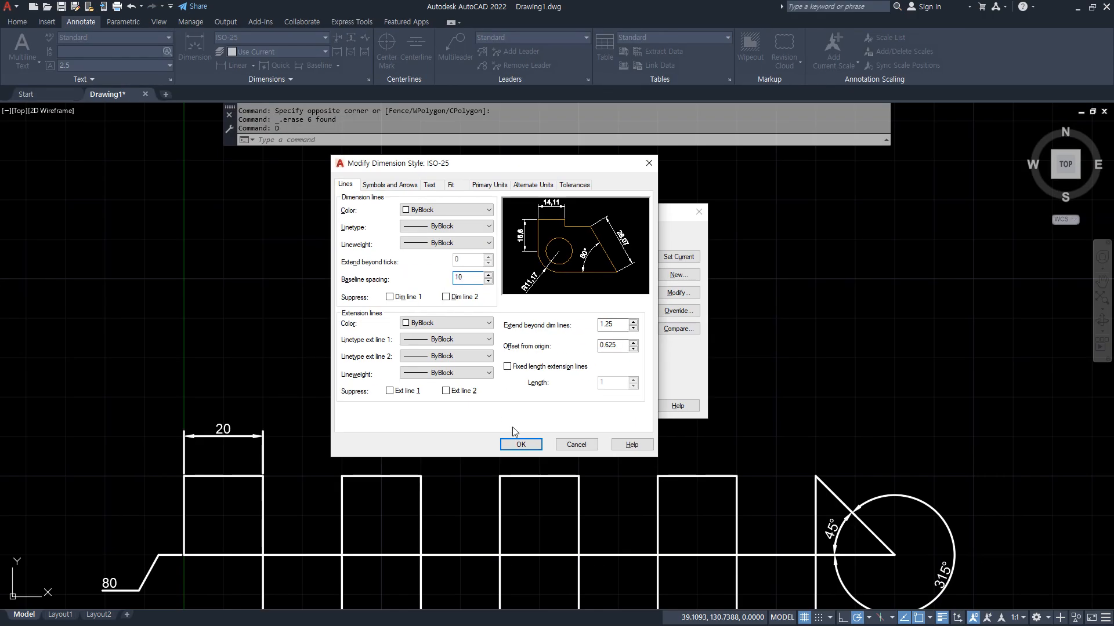
pyautogui.click(514, 445)
pyautogui.click(625, 406)
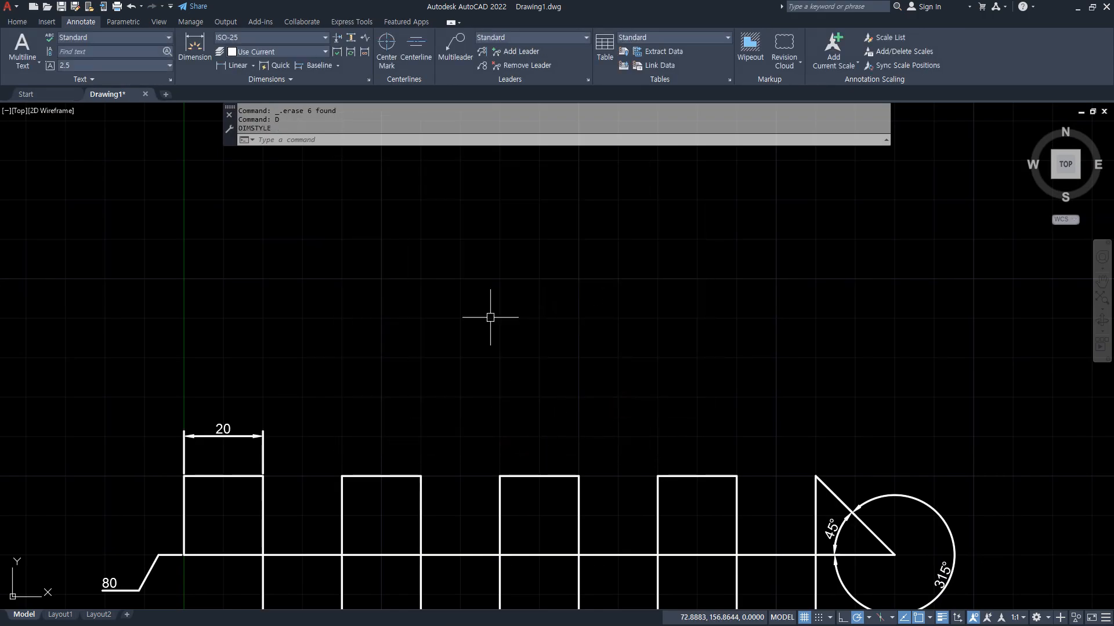
# Add baseline dimensions from the first column's left edge to the top-left corners of the second, third and fourth columns and the triangle's apex.
pyautogui.click(310, 67)
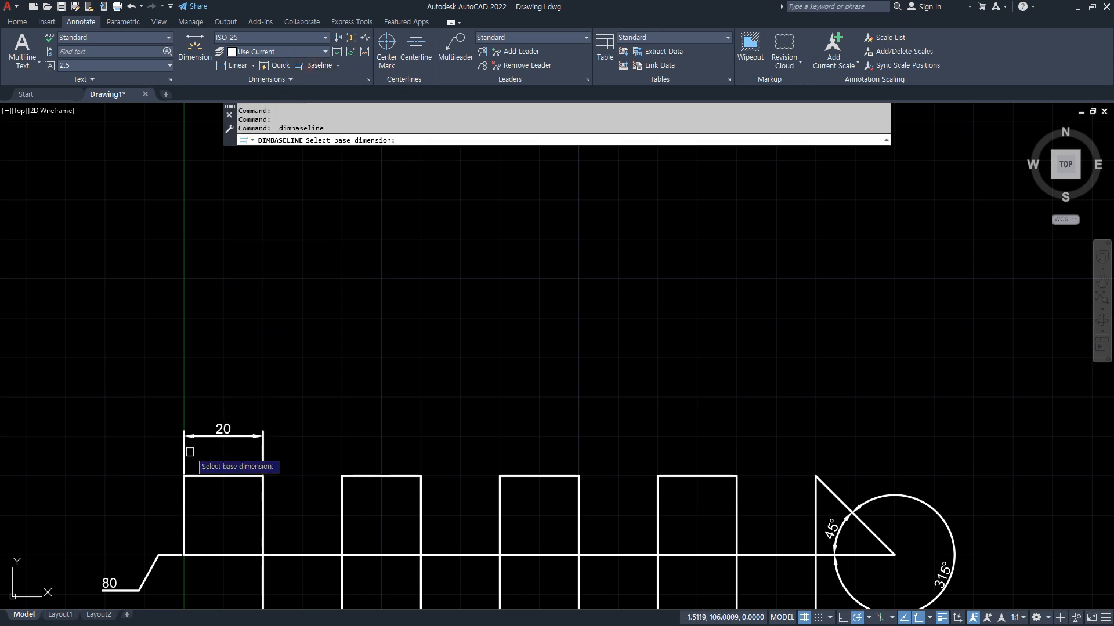
pyautogui.click(184, 458)
pyautogui.click(342, 477)
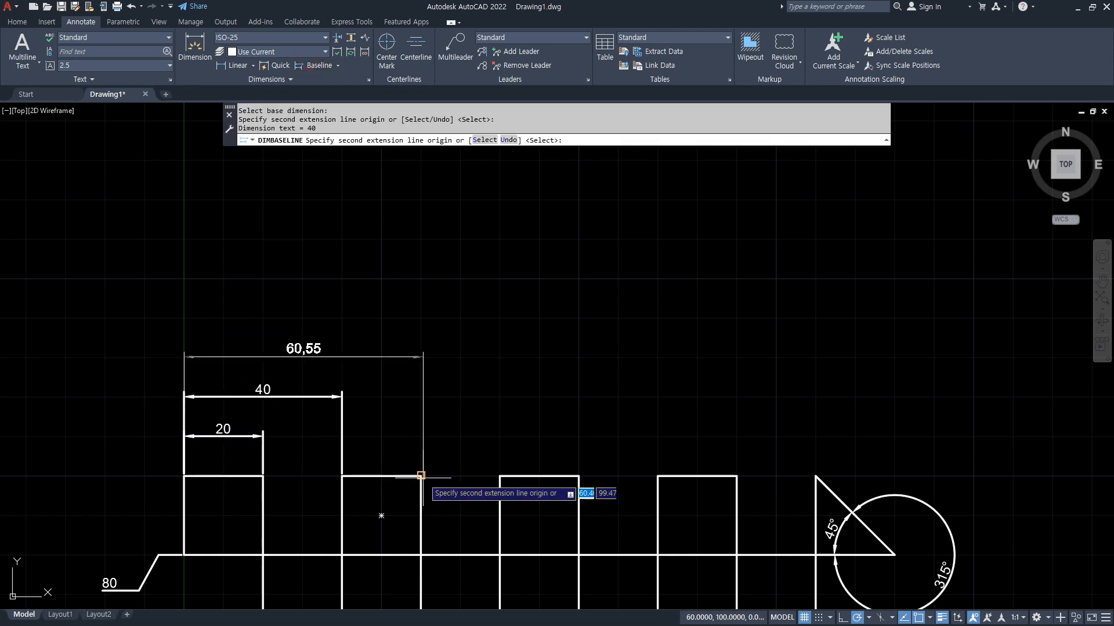
pyautogui.click(500, 476)
pyautogui.click(658, 476)
pyautogui.click(815, 477)
pyautogui.press('Escape')
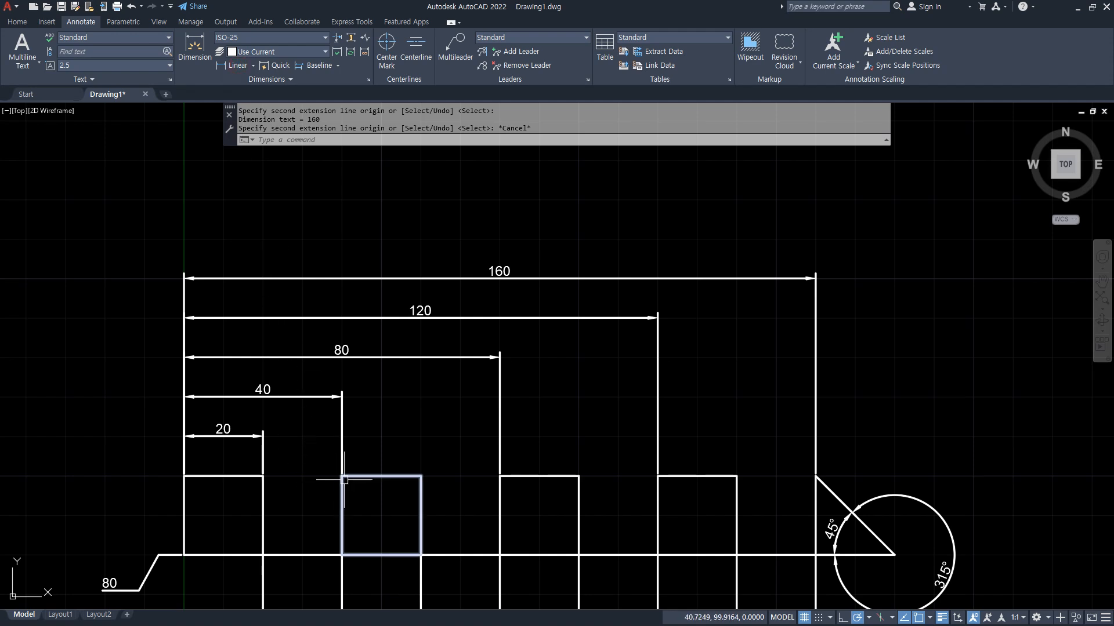
# Add a linear dimension from the second column's top-left corner to the third column's top-right corner, in line with the 40 baseline dimension.
pyautogui.click(235, 66)
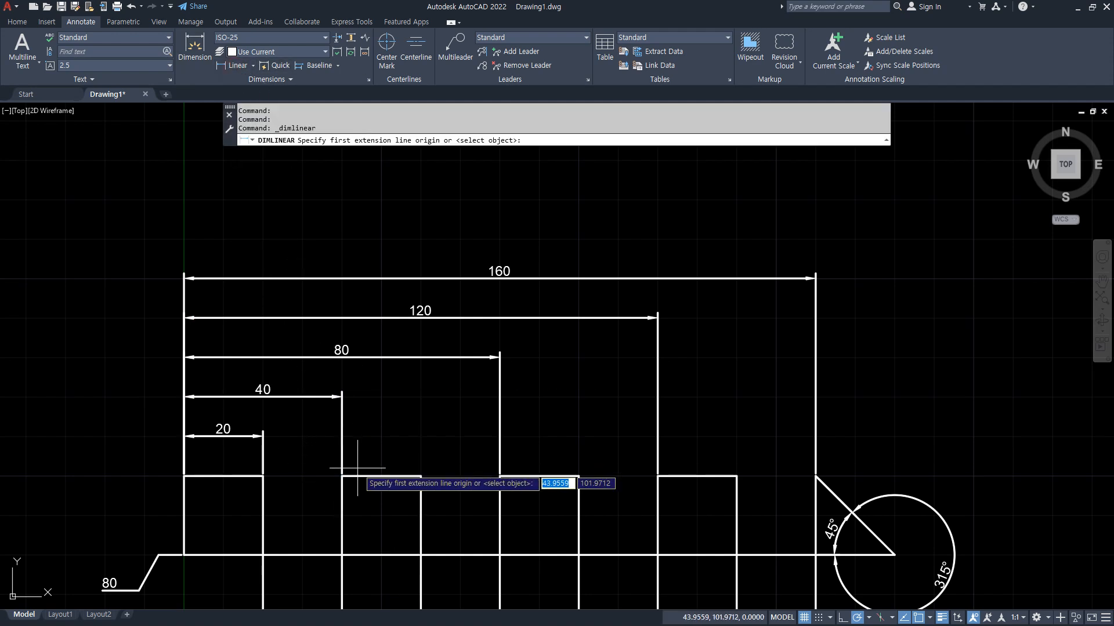
pyautogui.click(341, 476)
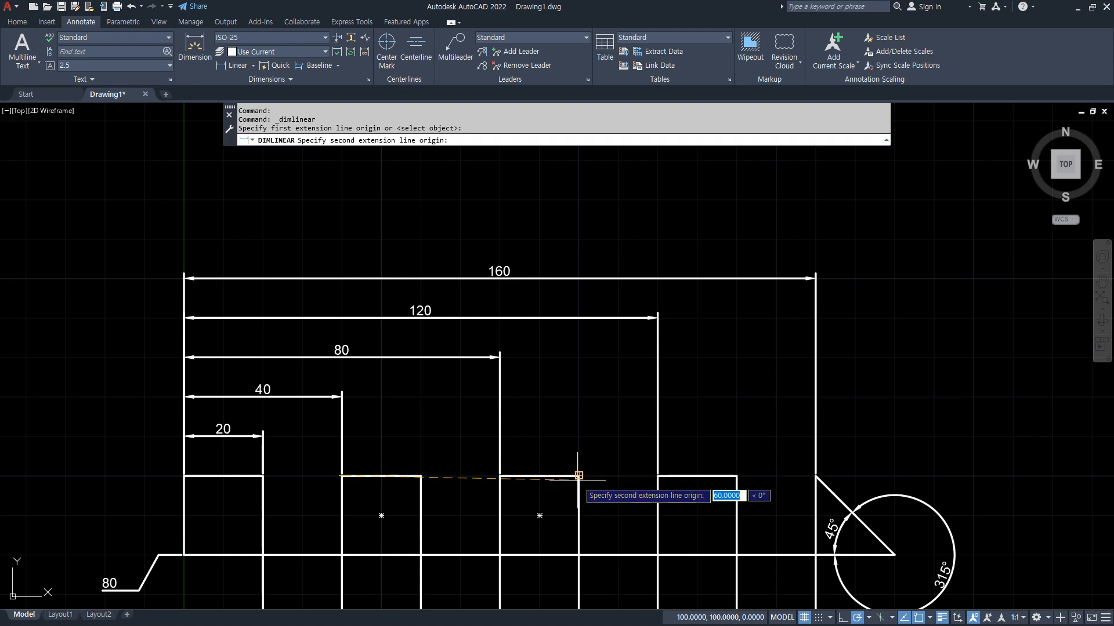
pyautogui.click(579, 476)
pyautogui.click(342, 397)
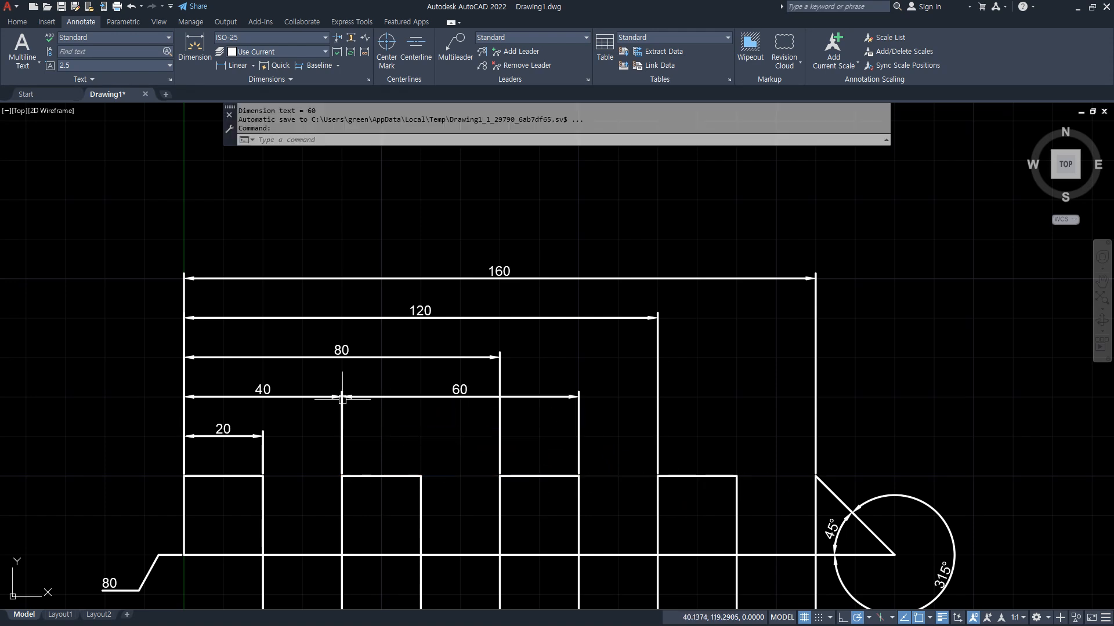
# Add a linear dimension from the third column's top-right corner to the fourth column's top-right corner, in line with the preceding dimension.
pyautogui.press('Return')
pyautogui.click(579, 476)
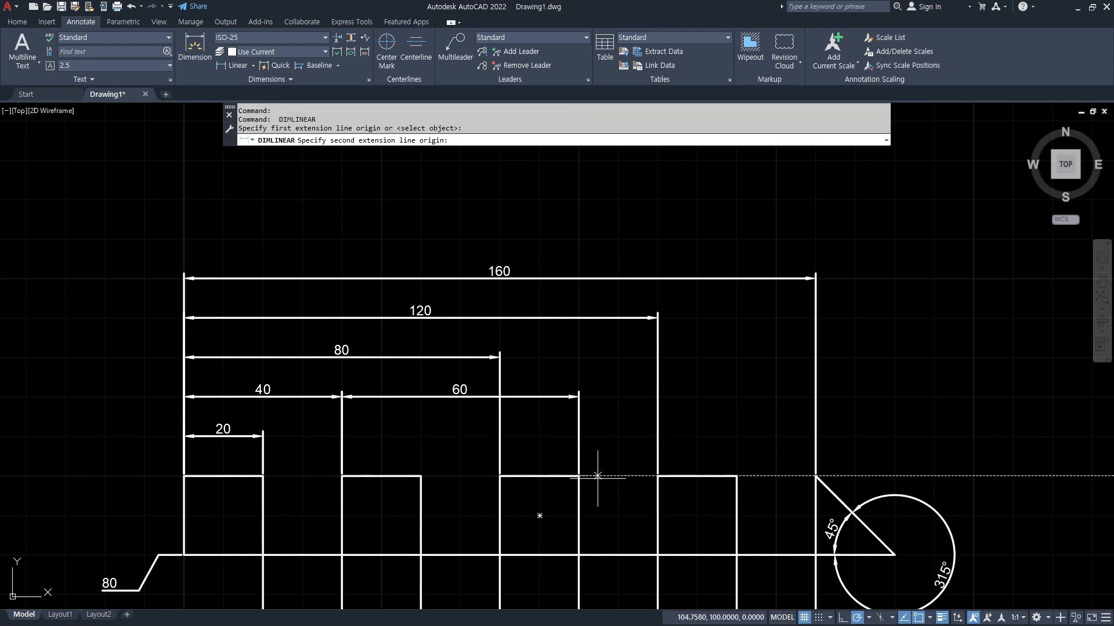
pyautogui.click(737, 476)
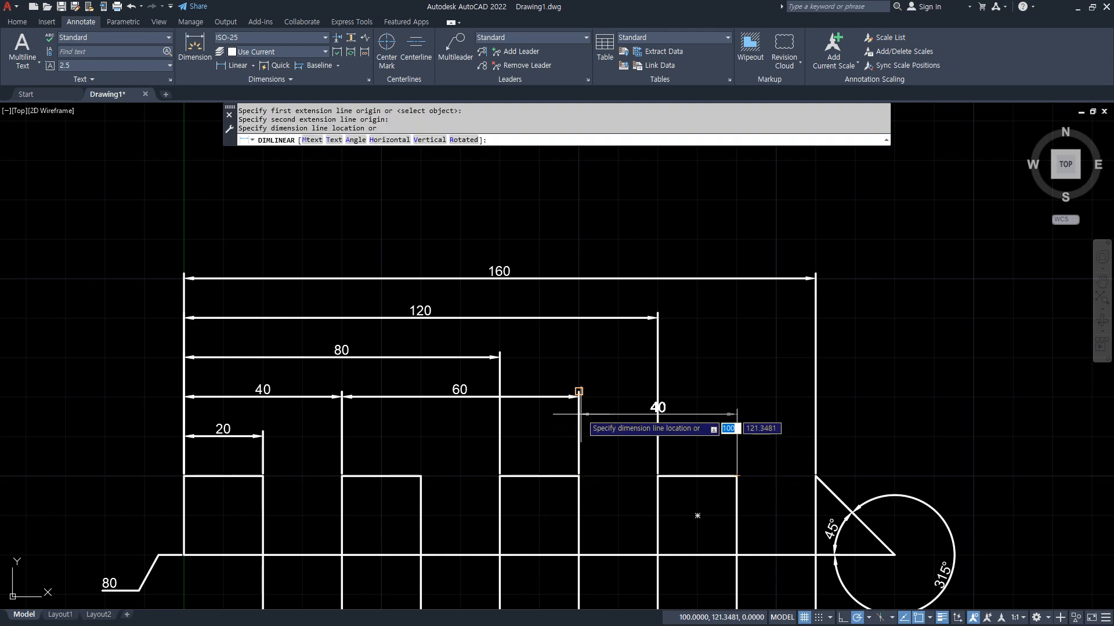
pyautogui.click(579, 397)
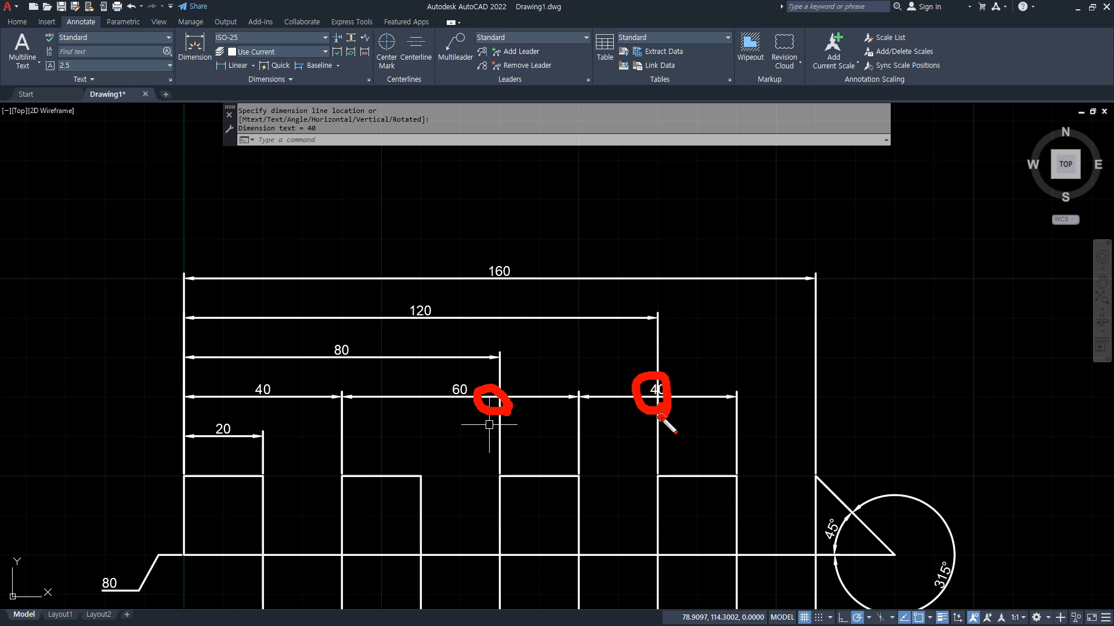
pyautogui.press('Escape')
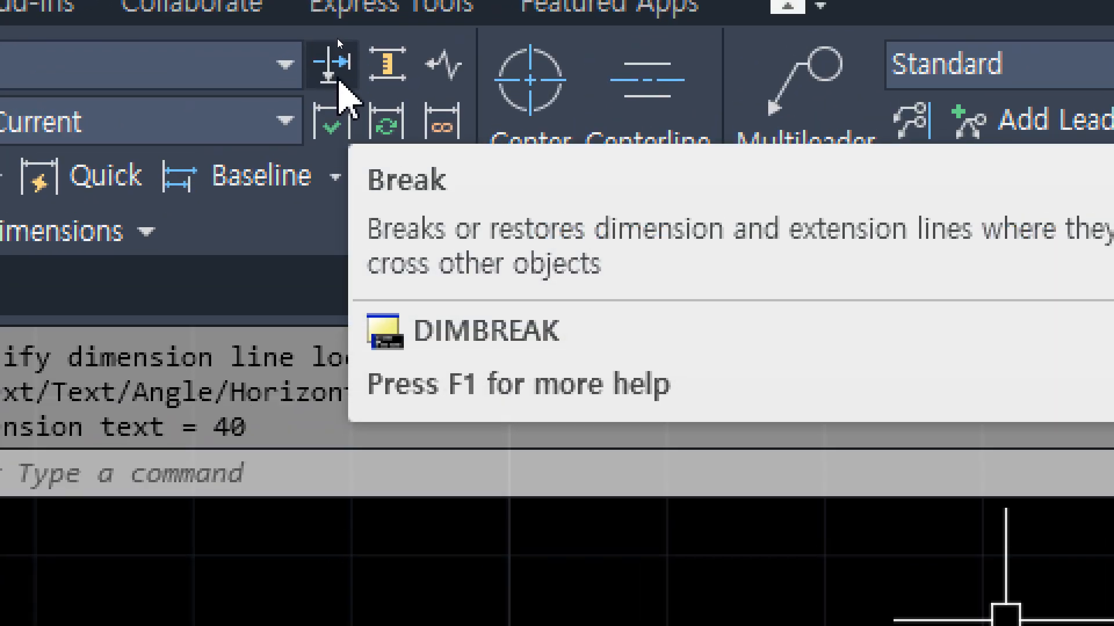
# Break the 80 baseline dimension's extension line where it crosses the 60 linear dimension.
pyautogui.click(335, 71)
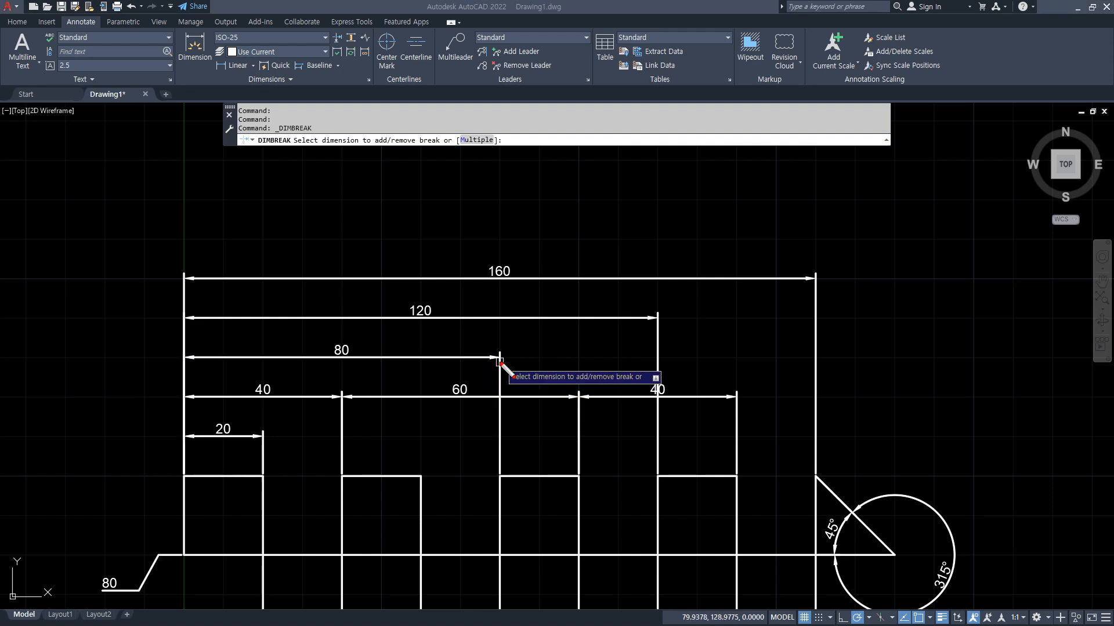
pyautogui.moveTo(499, 359); pyautogui.dragTo(500, 450)
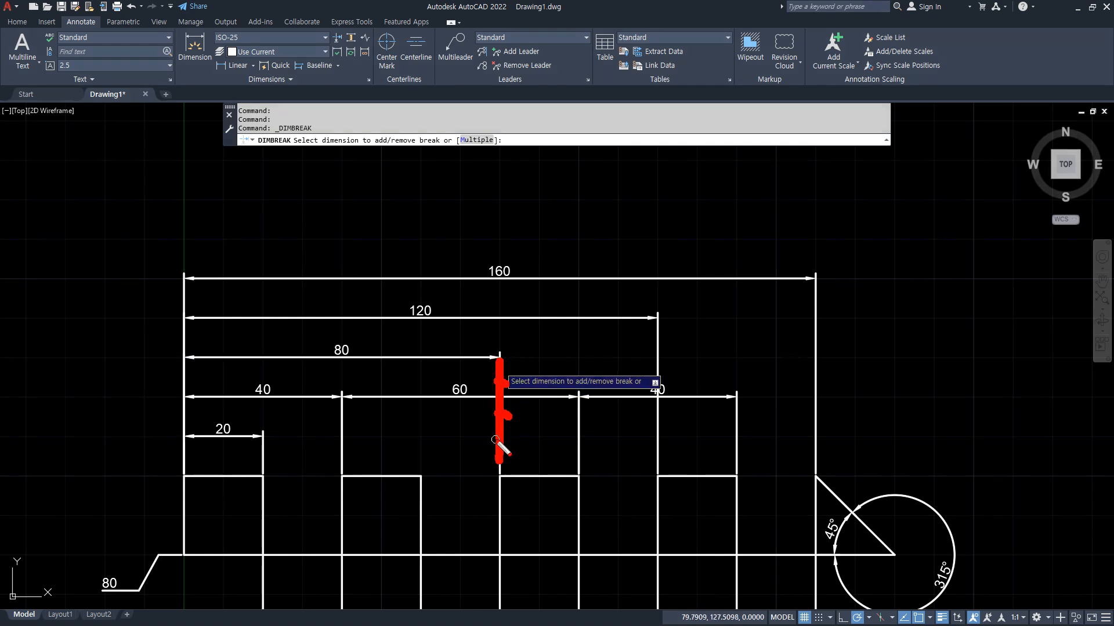
pyautogui.click(499, 380)
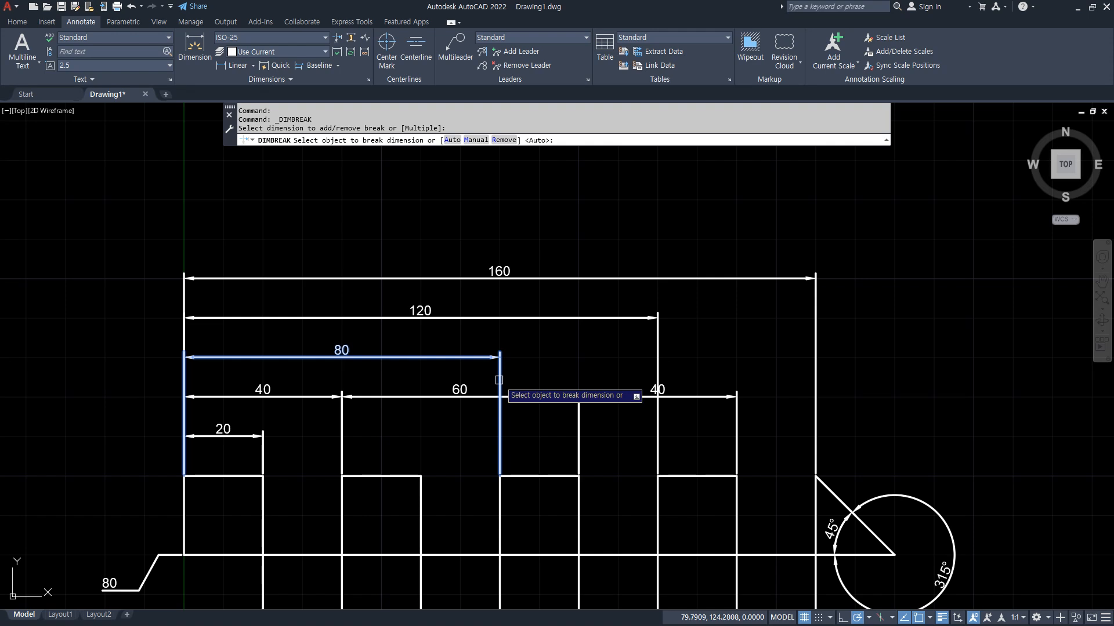
pyautogui.click(473, 398)
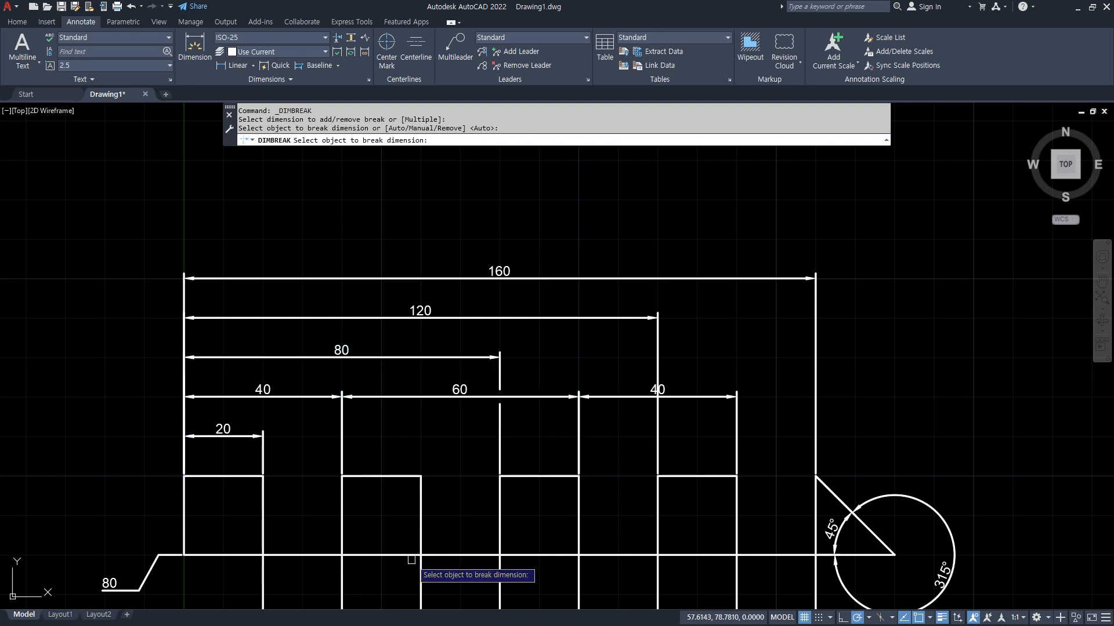
pyautogui.scroll(2, 503, 452)
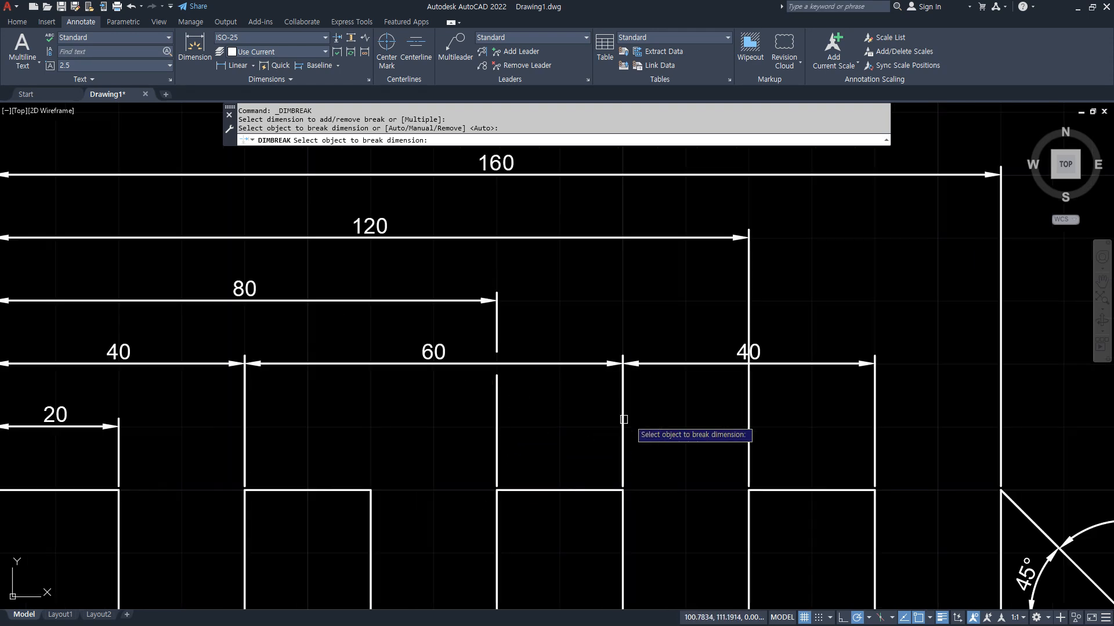
pyautogui.press('Return')
# Break the 120 baseline dimension's extension line where it crosses the 40 linear dimension above the fourth column.
pyautogui.click(337, 40)
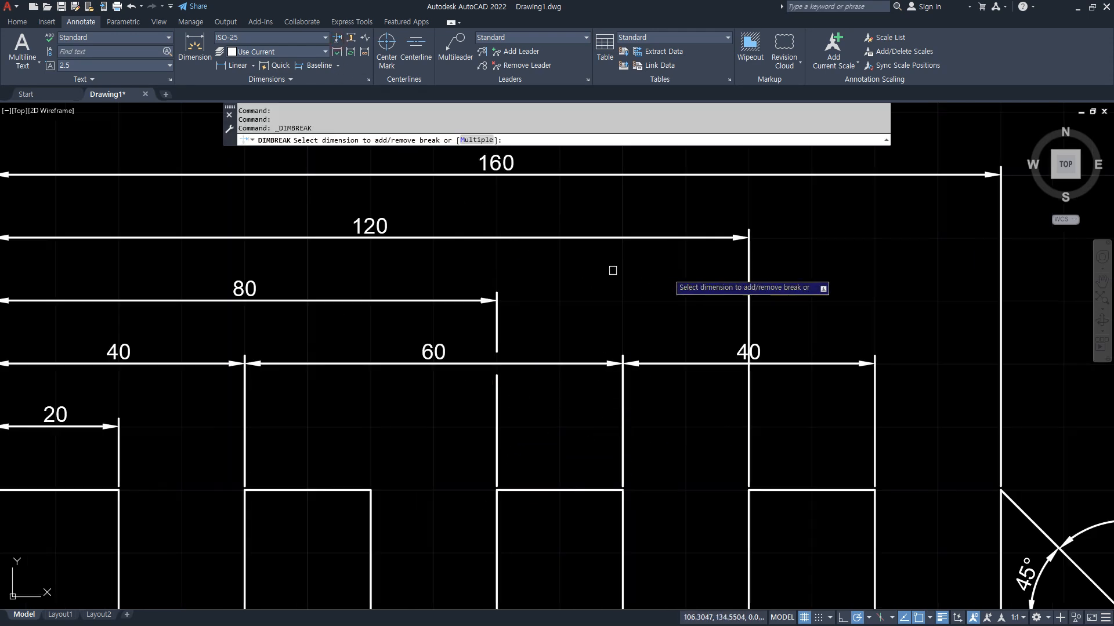
pyautogui.click(754, 300)
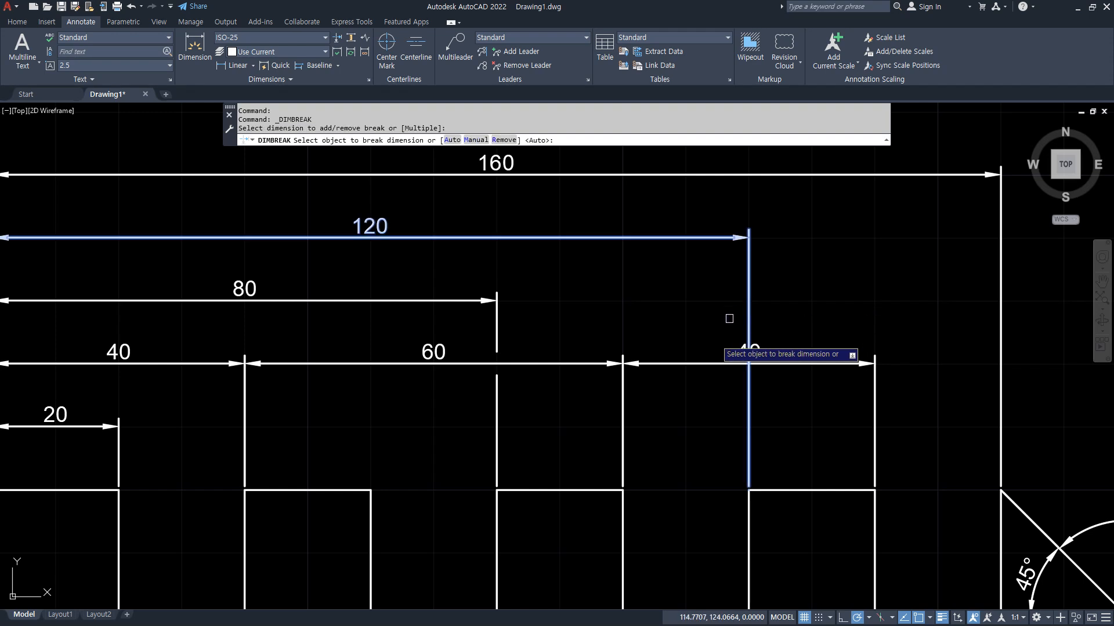
pyautogui.click(697, 363)
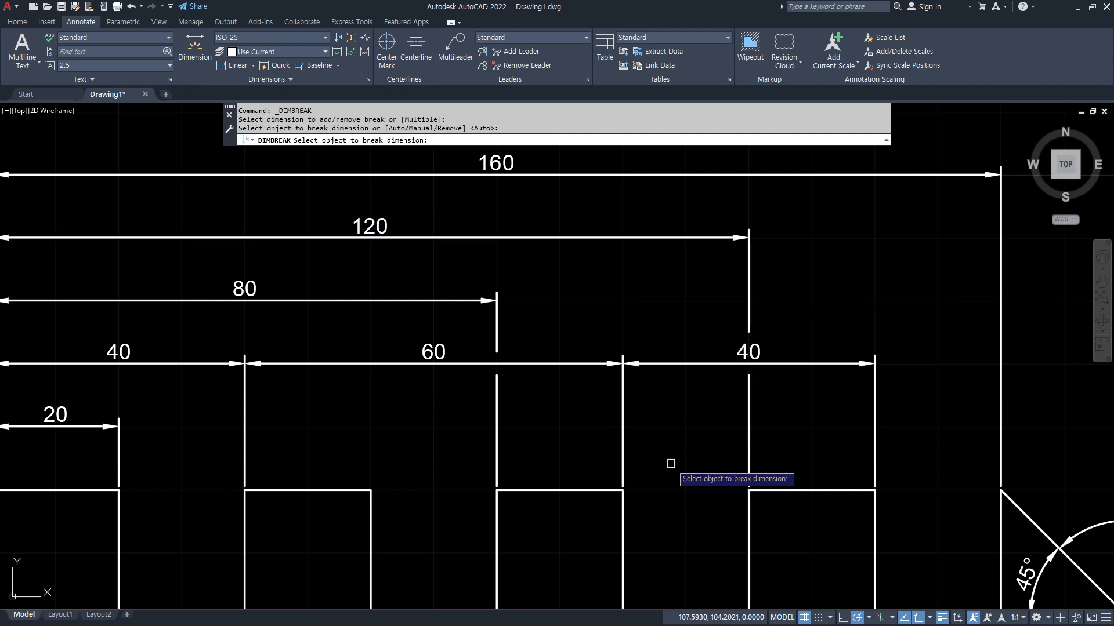
pyautogui.press('Return')
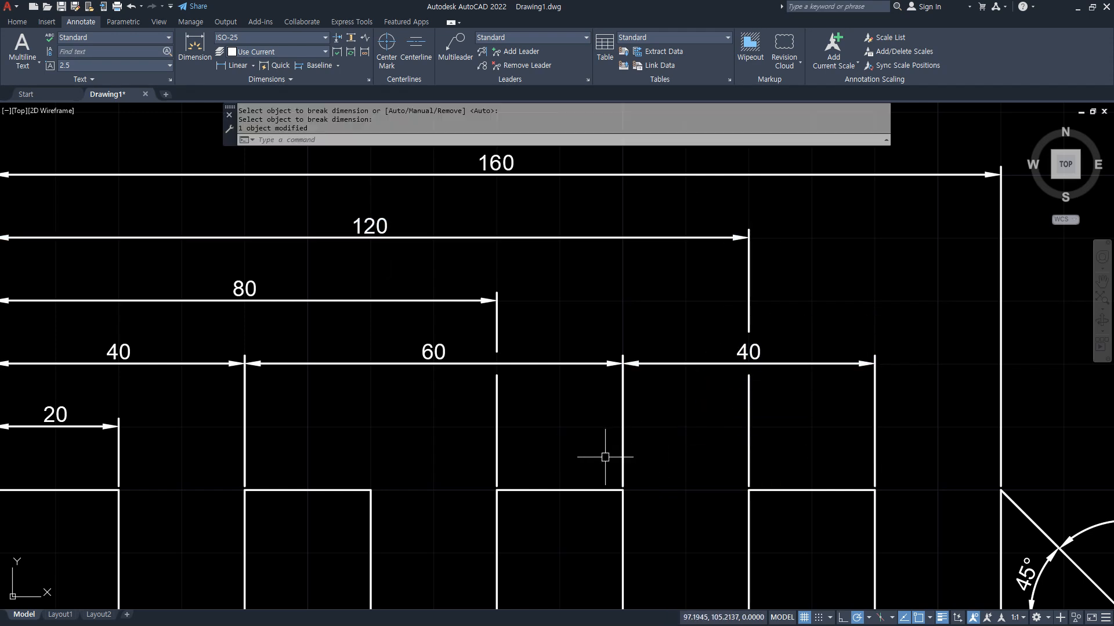
# Draw a horizontal and a vertical construction line crossing at one point in an empty area of the drawing.
pyautogui.write('z')
pyautogui.press('Return')
pyautogui.write('a')
pyautogui.press('Return')
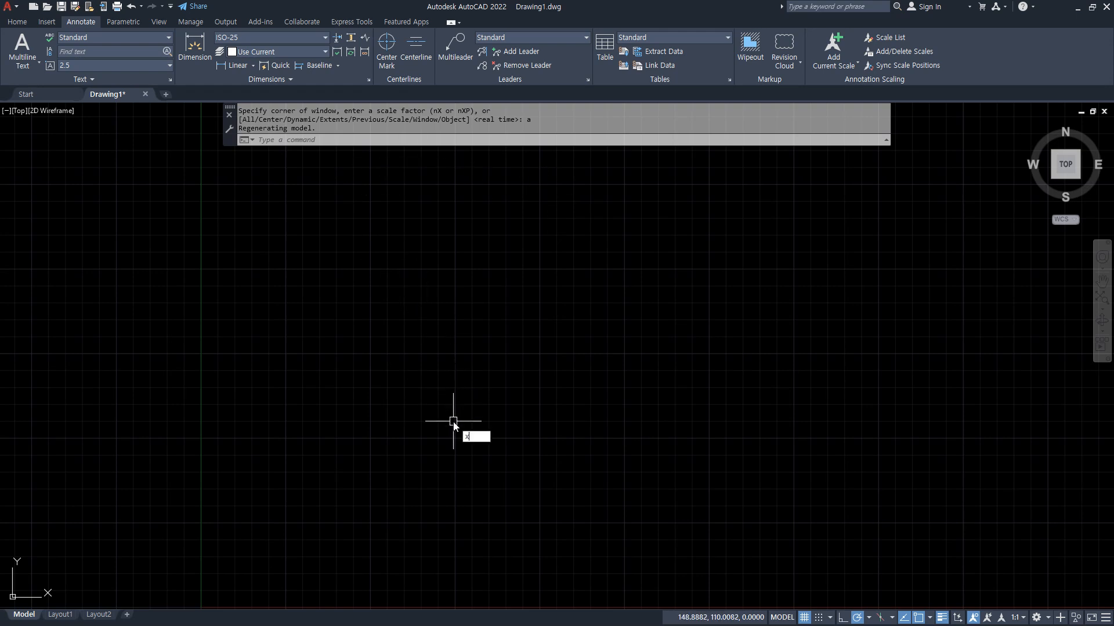
pyautogui.write('xl')
pyautogui.press('Return')
pyautogui.click(429, 493)
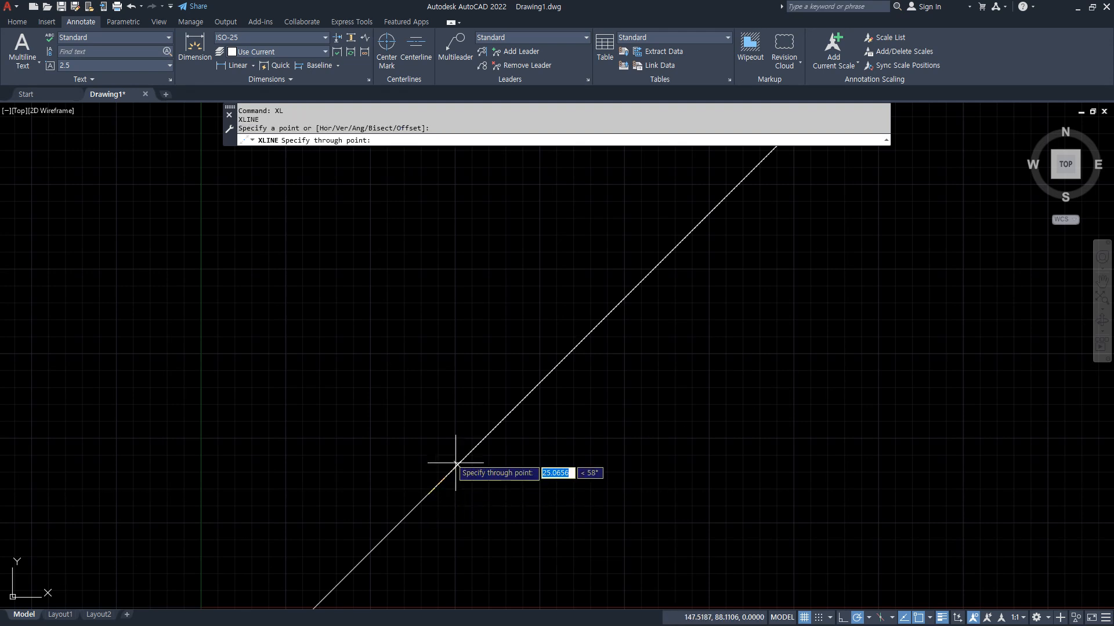
pyautogui.click(455, 493)
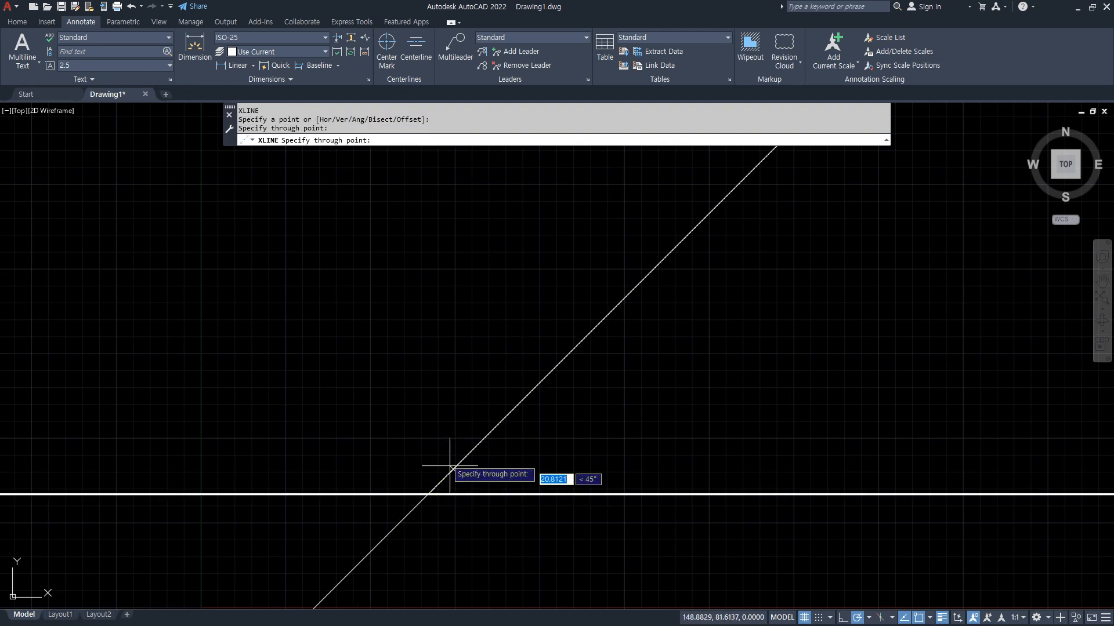
pyautogui.click(432, 464)
pyautogui.press('Return')
# Assign the vertical construction line to Layer1 as a red centerline.
pyautogui.moveTo(435, 442); pyautogui.dragTo(419, 406)
pyautogui.click(14, 24)
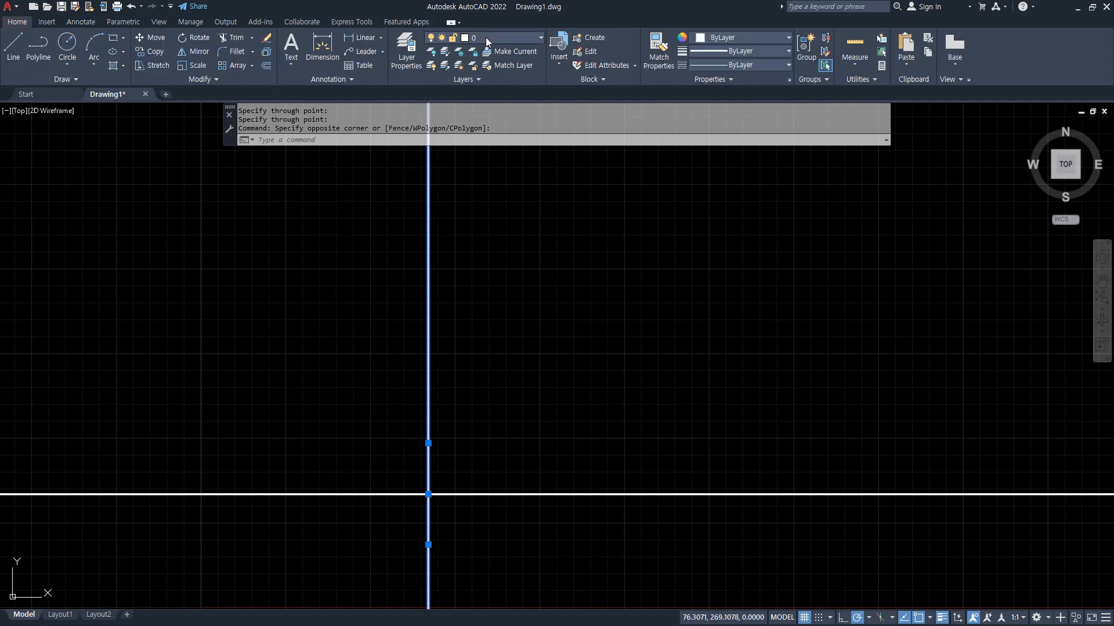
pyautogui.click(486, 42)
pyautogui.click(488, 81)
pyautogui.press('Escape')
pyautogui.press('Escape')
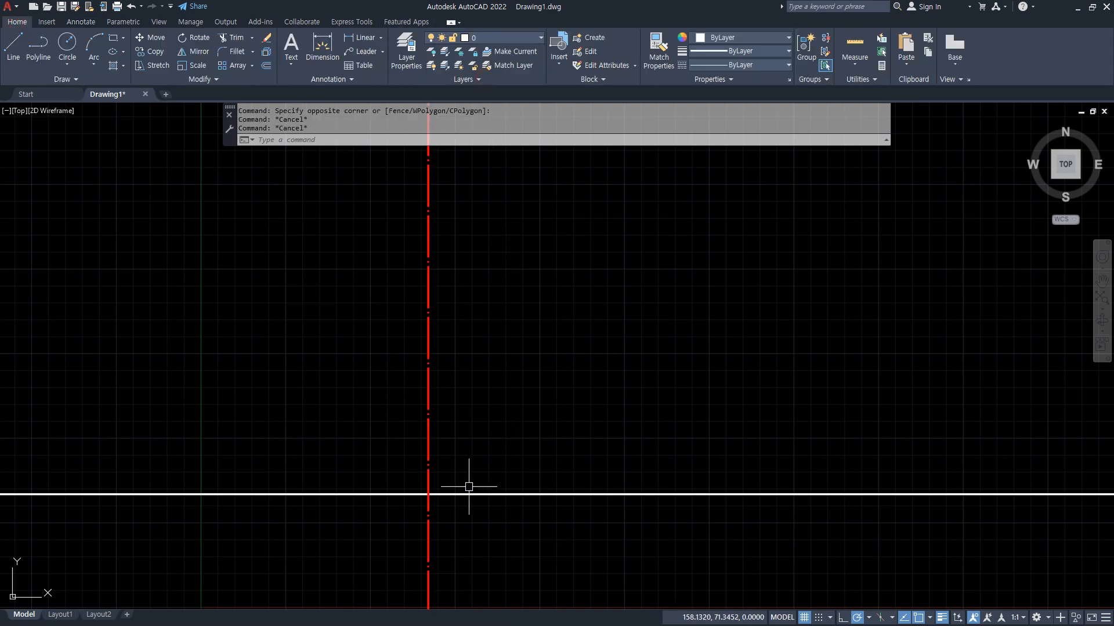
# Offset the horizontal construction line upward by 50.
pyautogui.write('o')
pyautogui.press('Return')
pyautogui.write('50')
pyautogui.press('Return')
pyautogui.click(464, 493)
pyautogui.click(467, 450)
pyautogui.press('Return')
# Offset the red vertical centerline by 10 twice to each side, making two parallel lines on its left and two on its right.
pyautogui.scroll(4, 441, 482)
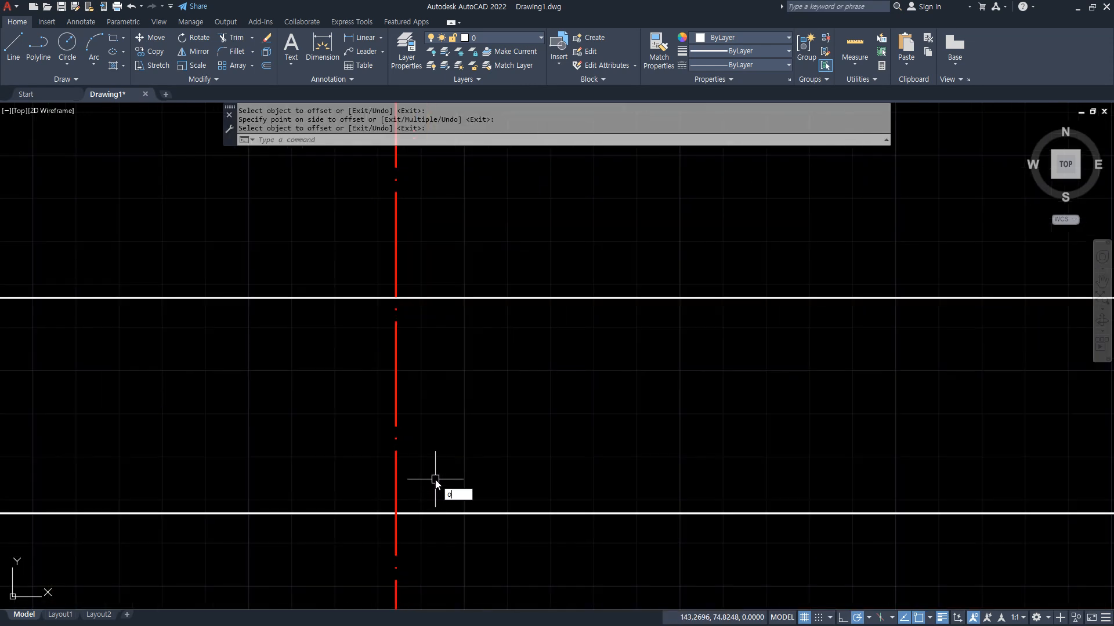
pyautogui.press('Return')
pyautogui.write('10')
pyautogui.press('Return')
pyautogui.click(395, 418)
pyautogui.click(368, 415)
pyautogui.click(396, 424)
pyautogui.click(435, 411)
pyautogui.click(352, 444)
pyautogui.click(334, 456)
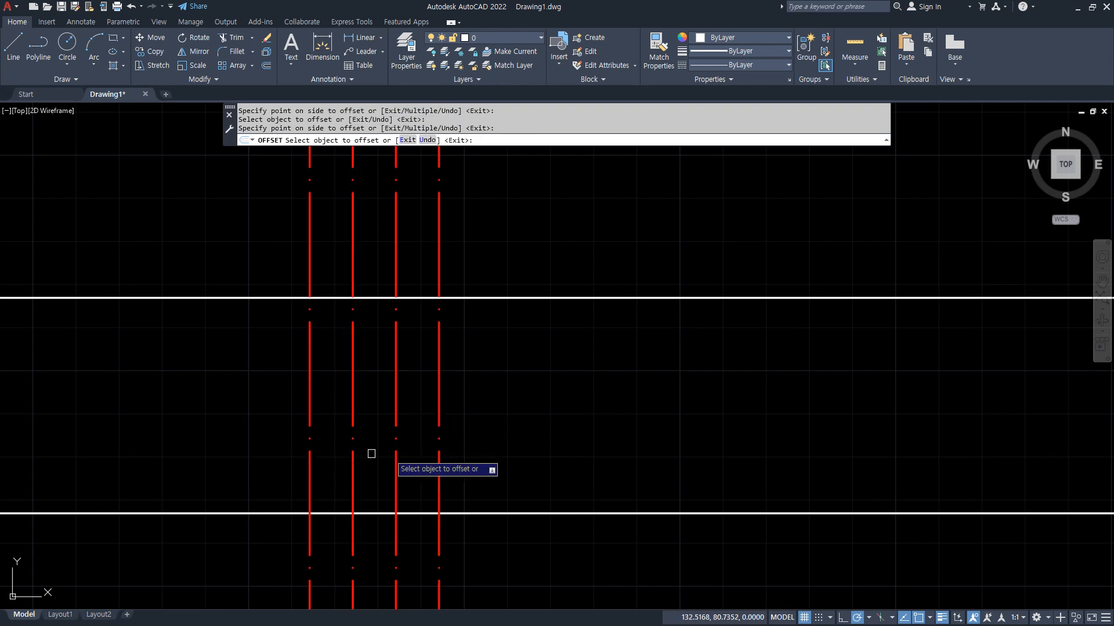
pyautogui.click(439, 450)
pyautogui.click(520, 467)
pyautogui.press('Return')
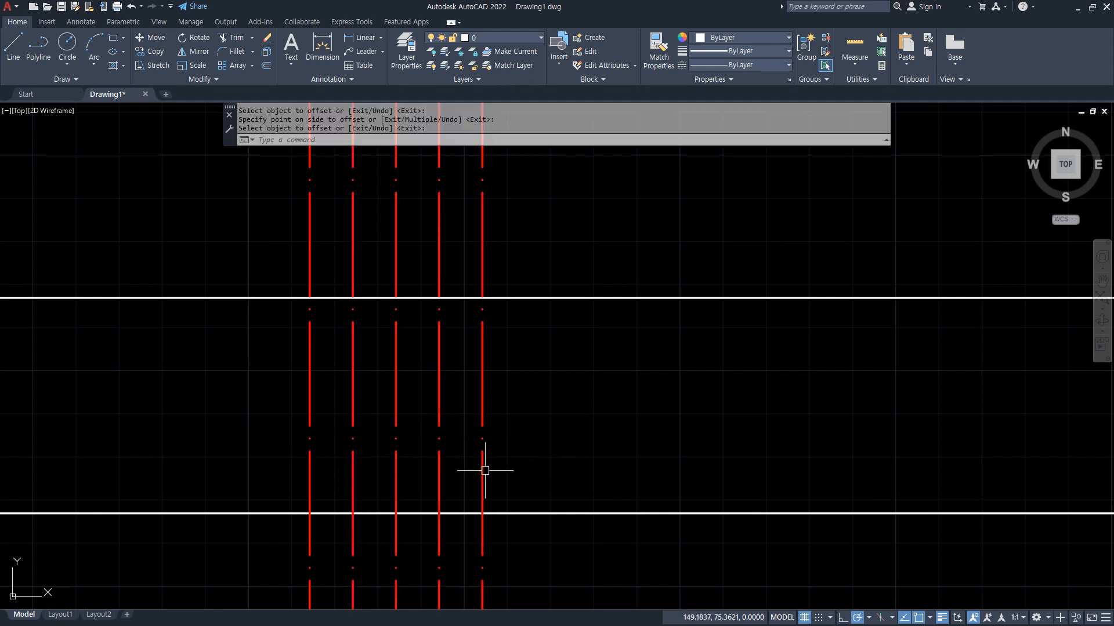
# Draw the trapezoid's two slanted sides from the outer offset lines on the lower horizontal to the inner offset lines on the upper horizontal.
pyautogui.write('l')
pyautogui.press('Return')
pyautogui.click(310, 512)
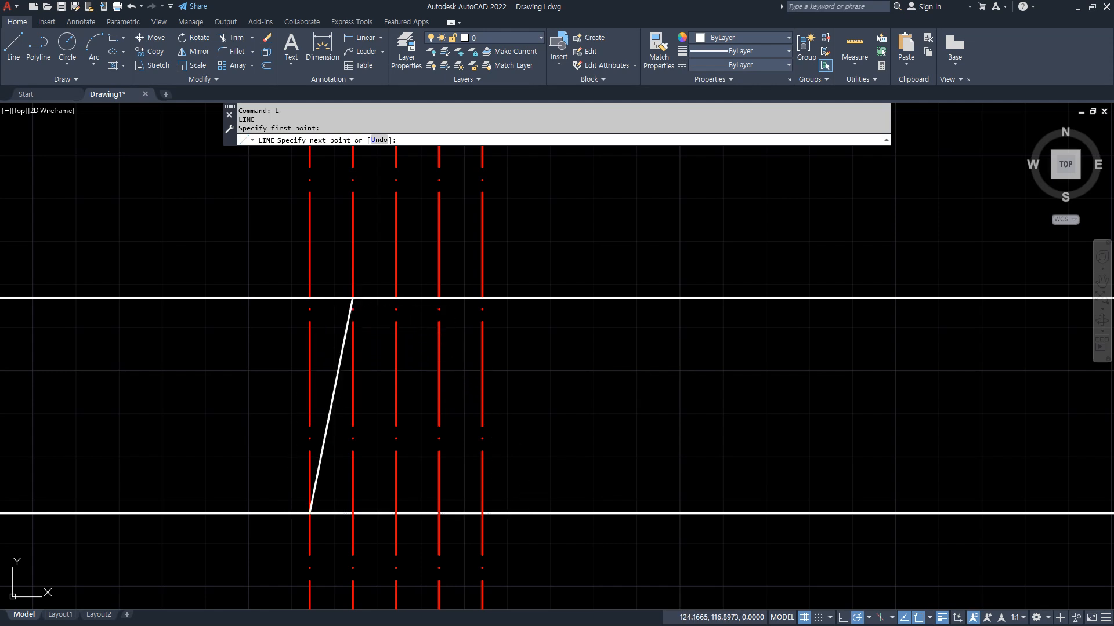
pyautogui.click(353, 298)
pyautogui.press('Return')
pyautogui.press('Return')
pyautogui.click(482, 512)
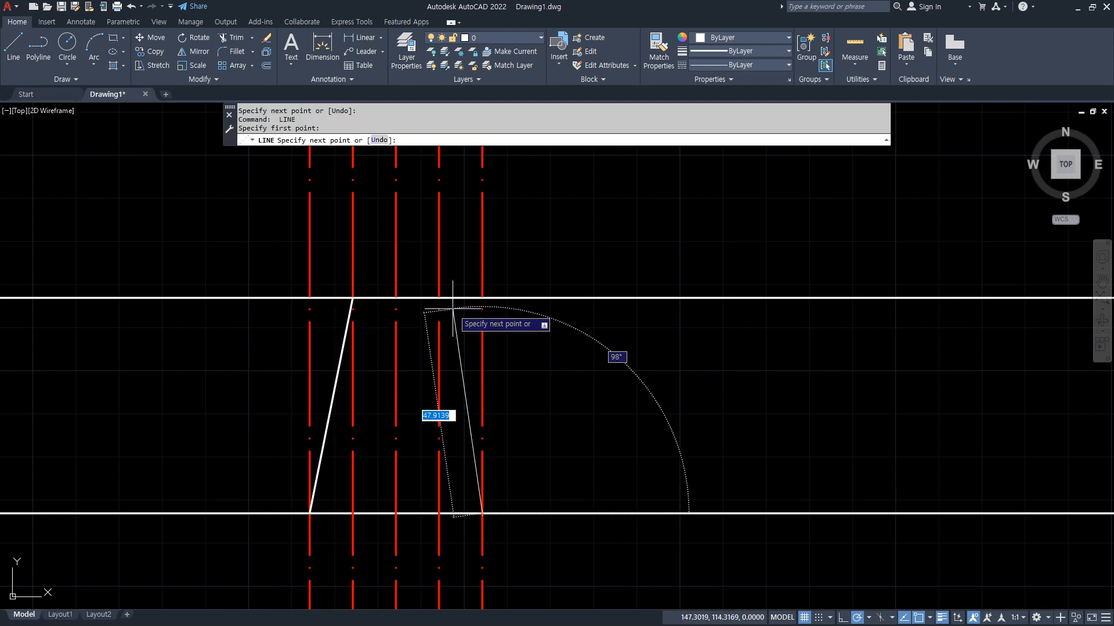
pyautogui.click(439, 297)
pyautogui.press('Return')
# Erase the four offset vertical lines, leaving the middle centerline.
pyautogui.click(525, 541)
pyautogui.click(423, 558)
pyautogui.click(380, 546)
pyautogui.click(283, 567)
pyautogui.write('e')
pyautogui.press('Return')
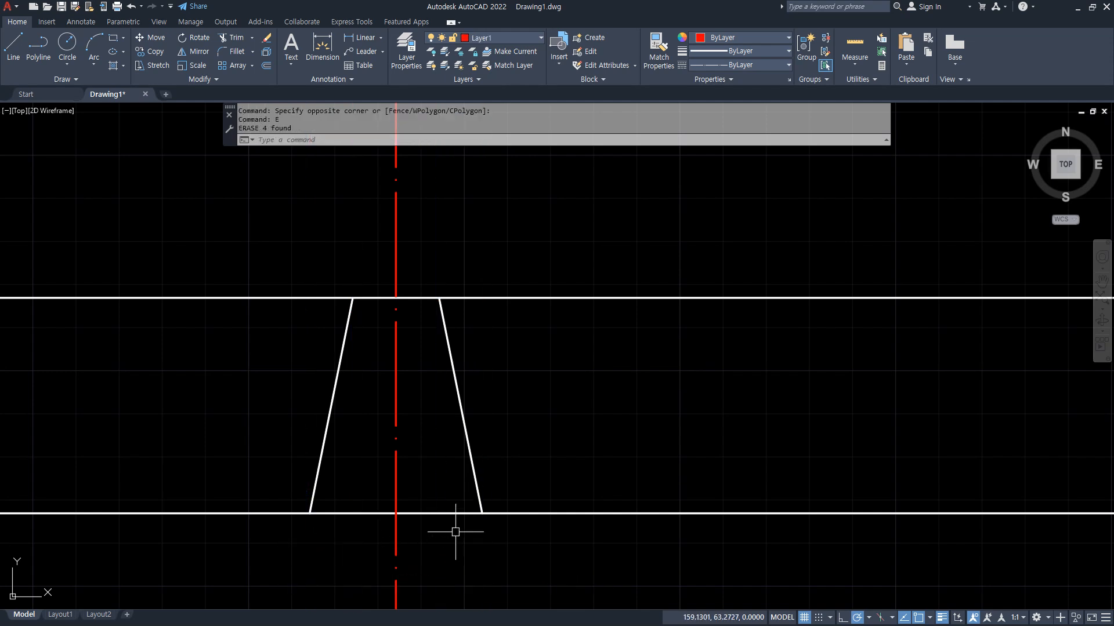
# Trim the horizontal construction lines outside the two slanted sides to close the trapezoid.
pyautogui.write('tr')
pyautogui.press('Return')
pyautogui.moveTo(548, 575); pyautogui.dragTo(435, 232)
pyautogui.moveTo(278, 560); pyautogui.dragTo(187, 261)
pyautogui.press('Return')
# Draw a horizontal line across the vertical centerline above the trapezoid.
pyautogui.moveTo(273, 256); pyautogui.dragTo(291, 348, button='middle')
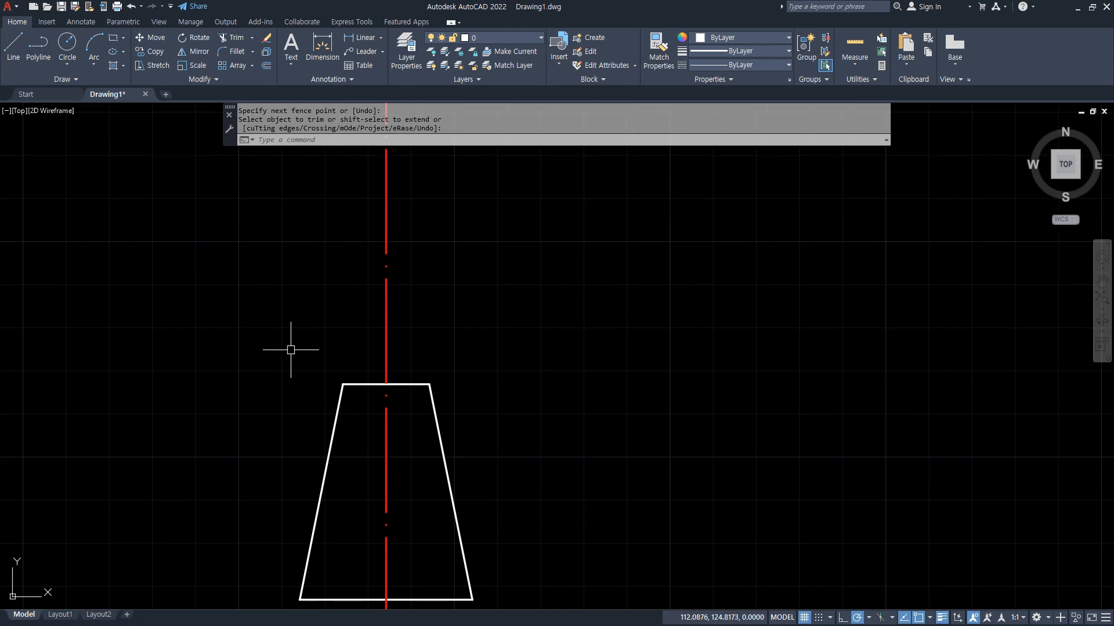
pyautogui.write('l')
pyautogui.press('Return')
pyautogui.click(209, 242)
pyautogui.click(578, 241)
pyautogui.press('Return')
# Draw two concentric circles of radius 10 and 20 centered where the horizontal line crosses the vertical centerline.
pyautogui.write('c')
pyautogui.press('Return')
pyautogui.click(386, 242)
pyautogui.write('10')
pyautogui.press('Return')
pyautogui.press('Return')
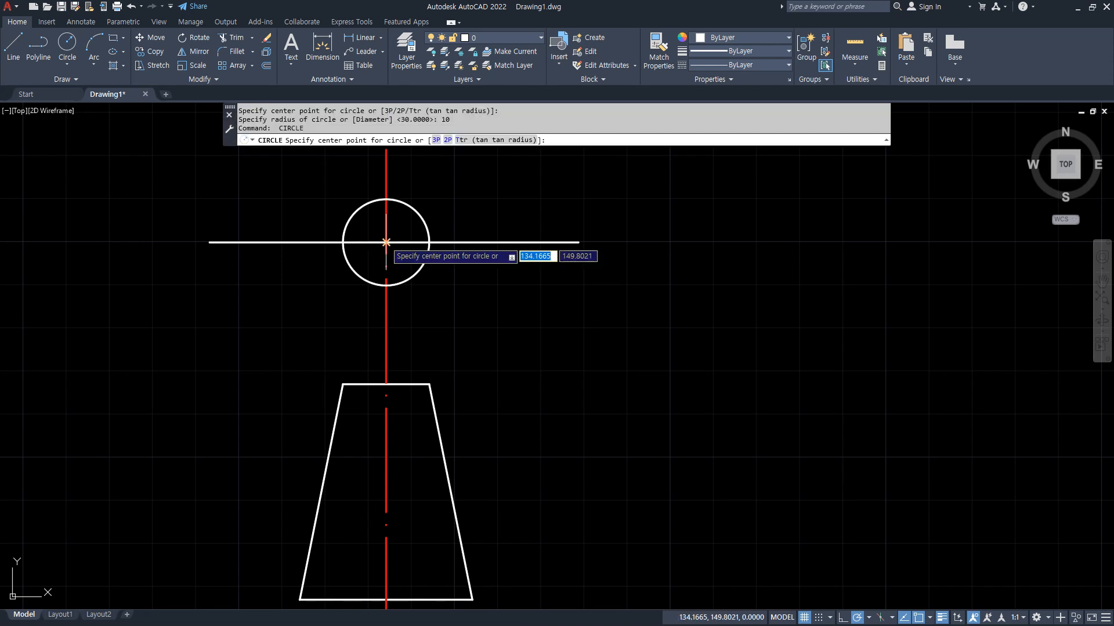
pyautogui.click(387, 244)
pyautogui.write('20')
pyautogui.press('Return')
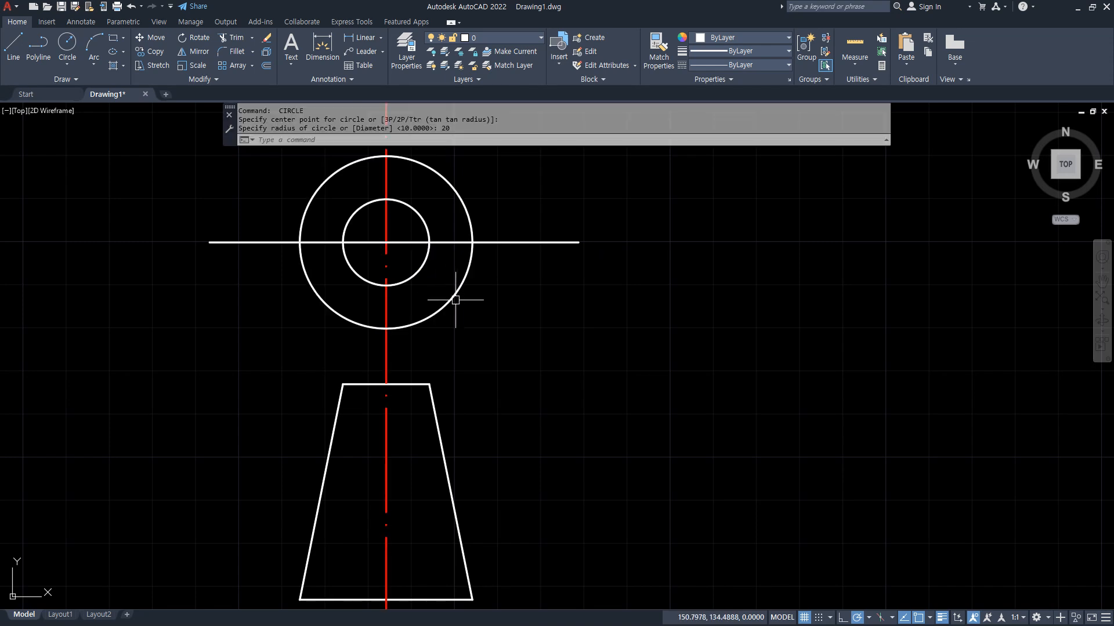
# Match the horizontal line through the circles to the properties of the red vertical centerline.
pyautogui.write('ma')
pyautogui.press('Return')
pyautogui.click(385, 364)
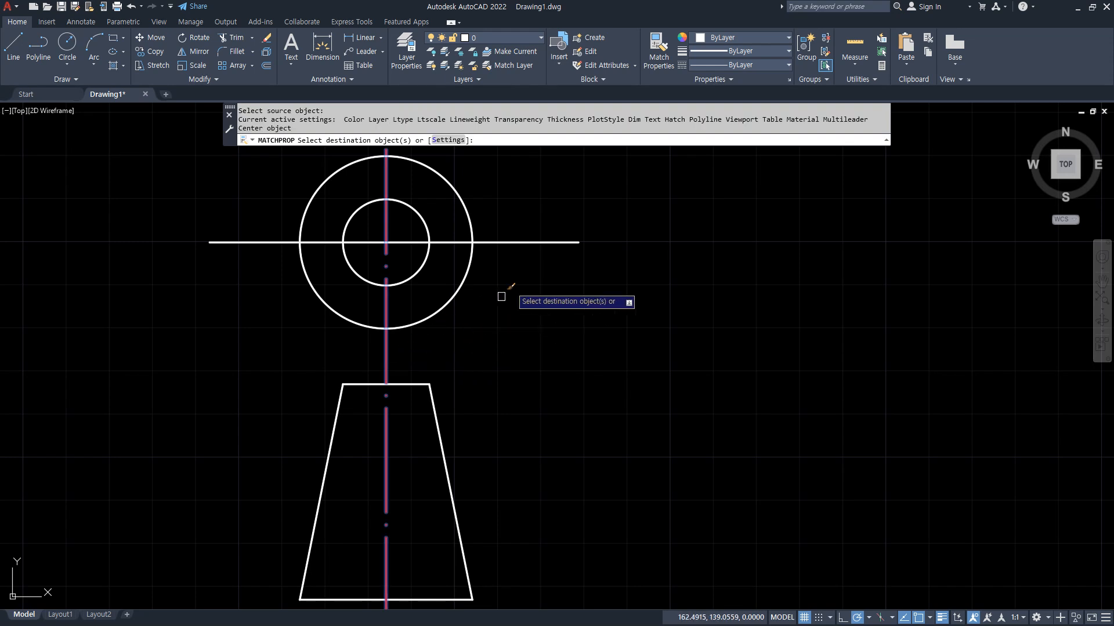
pyautogui.click(522, 242)
# Trim away the centerline portions lying outside the outer circle and the trapezoid.
pyautogui.write('tr')
pyautogui.press('Return')
pyautogui.moveTo(566, 219); pyautogui.dragTo(566, 248, button='middle')
pyautogui.scroll(-3, 566, 247)
pyautogui.moveTo(516, 191)
pyautogui.mouseDown()
pyautogui.moveTo(442, 179)
pyautogui.moveTo(349, 292)
pyautogui.mouseUp()
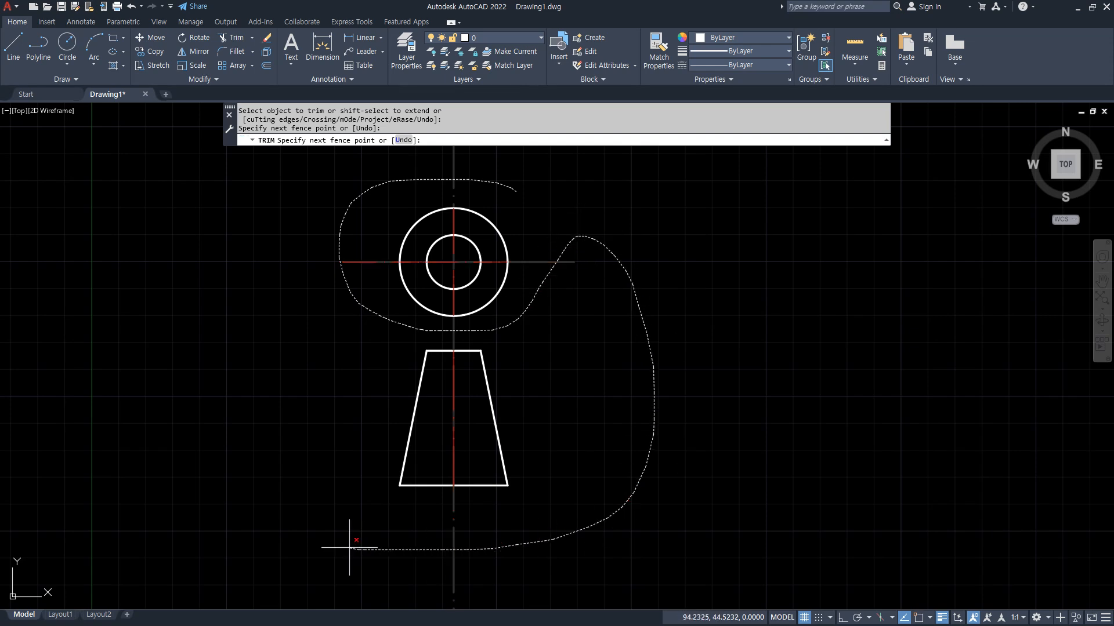
pyautogui.moveTo(349, 547); pyautogui.dragTo(351, 547)
pyautogui.press('Return')
pyautogui.click(369, 263)
# Lengthen the centerlines of the trapezoid and the circles by a delta of 10 at each end.
pyautogui.write('len')
pyautogui.press('Return')
pyautogui.write('de')
pyautogui.press('Return')
pyautogui.press('Return')
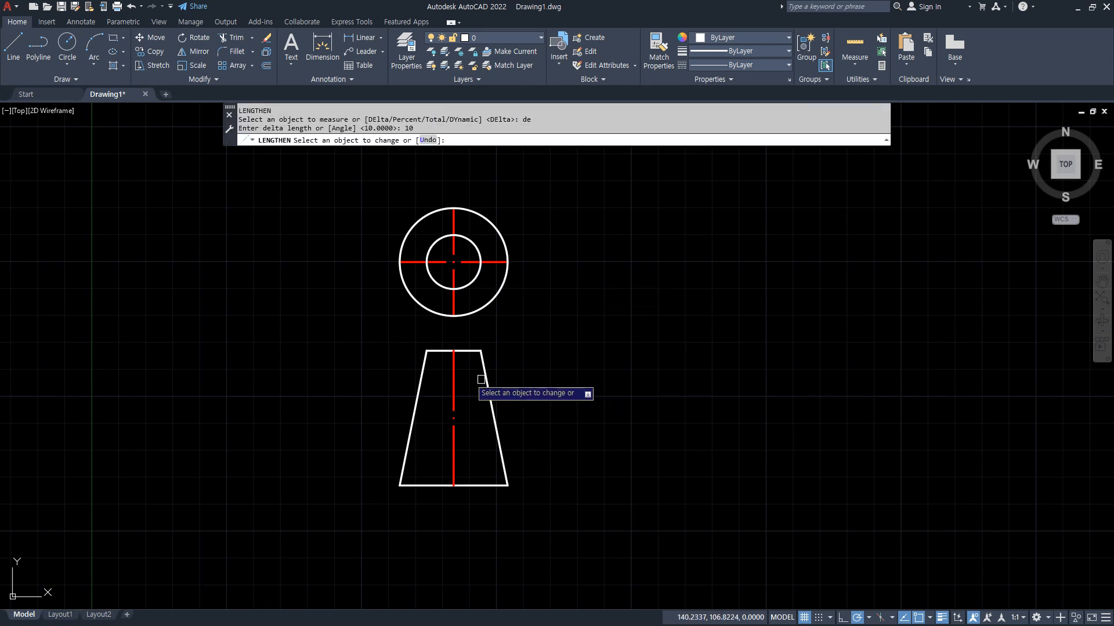
pyautogui.click(454, 380)
pyautogui.click(455, 467)
pyautogui.scroll(4, 476, 342)
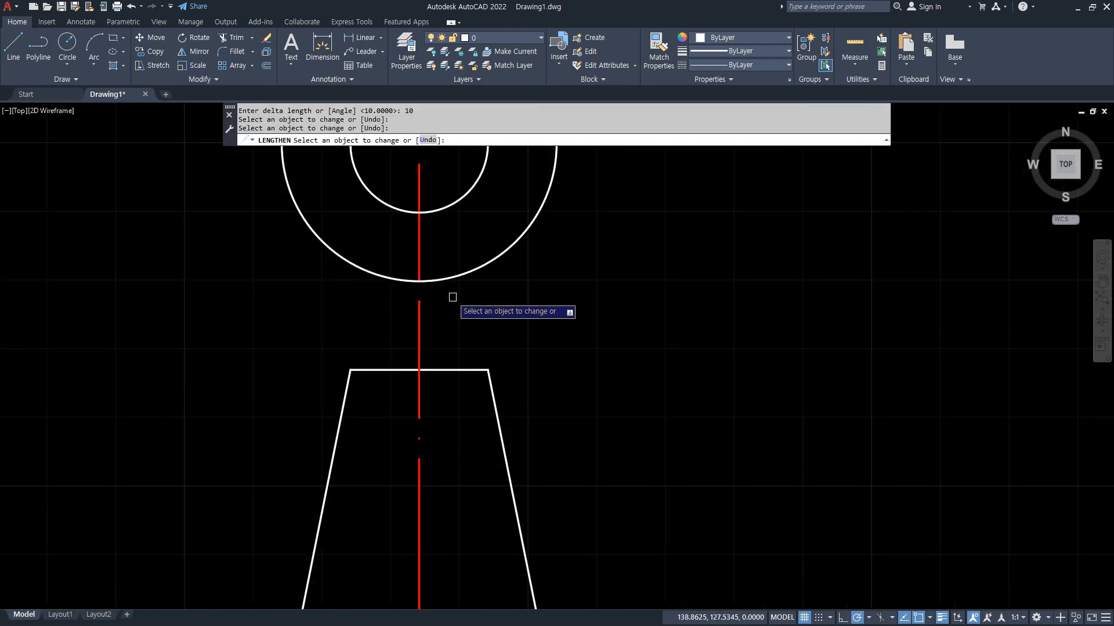
pyautogui.click(421, 257)
pyautogui.moveTo(567, 290); pyautogui.dragTo(580, 462, button='middle')
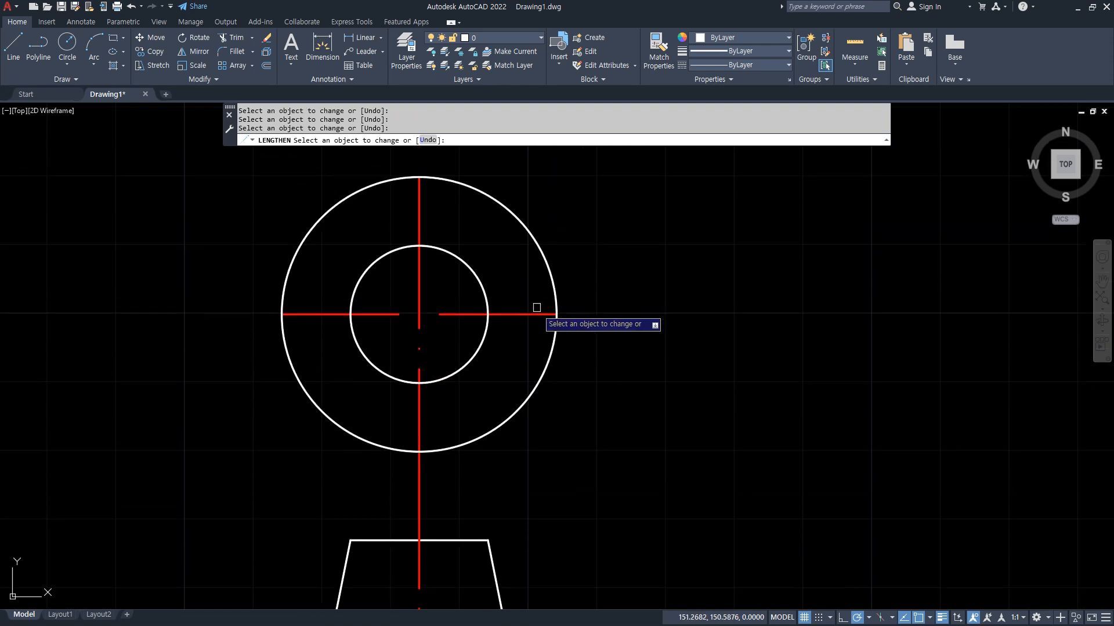
pyautogui.click(284, 314)
pyautogui.click(420, 226)
pyautogui.press('Return')
# Move both circles together with their centerlines straight up, away from the trapezoid.
pyautogui.write('m')
pyautogui.press('Return')
pyautogui.click(629, 393)
pyautogui.click(145, 206)
pyautogui.press('Return')
pyautogui.scroll(-2, 136, 348)
pyautogui.click(134, 368)
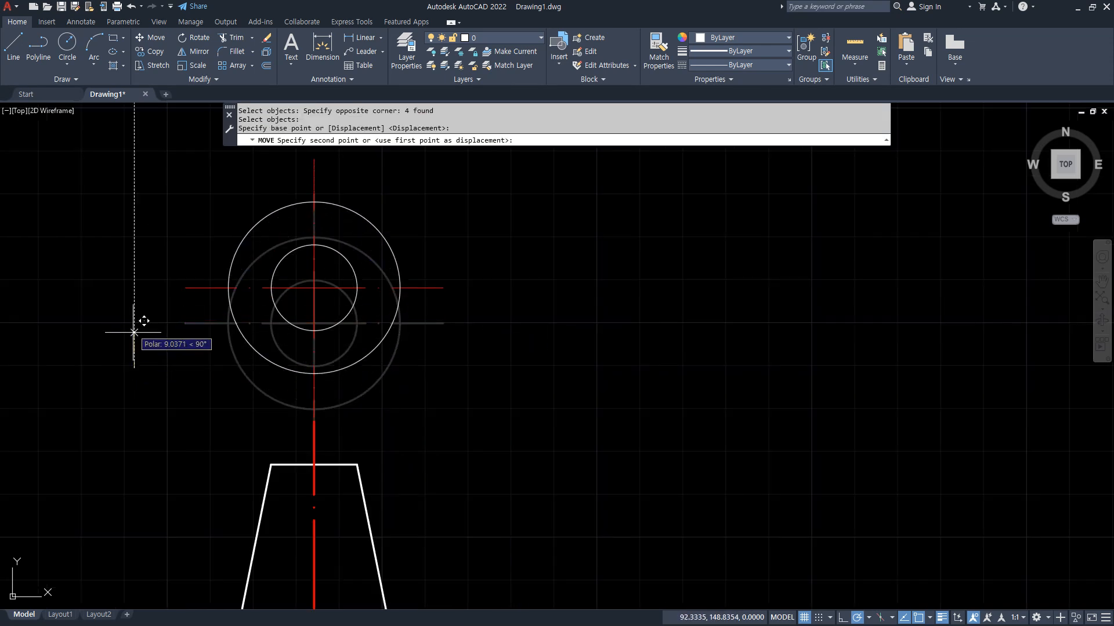
pyautogui.click(131, 293)
pyautogui.scroll(-2, 479, 345)
pyautogui.moveTo(537, 336); pyautogui.dragTo(558, 338, button='middle')
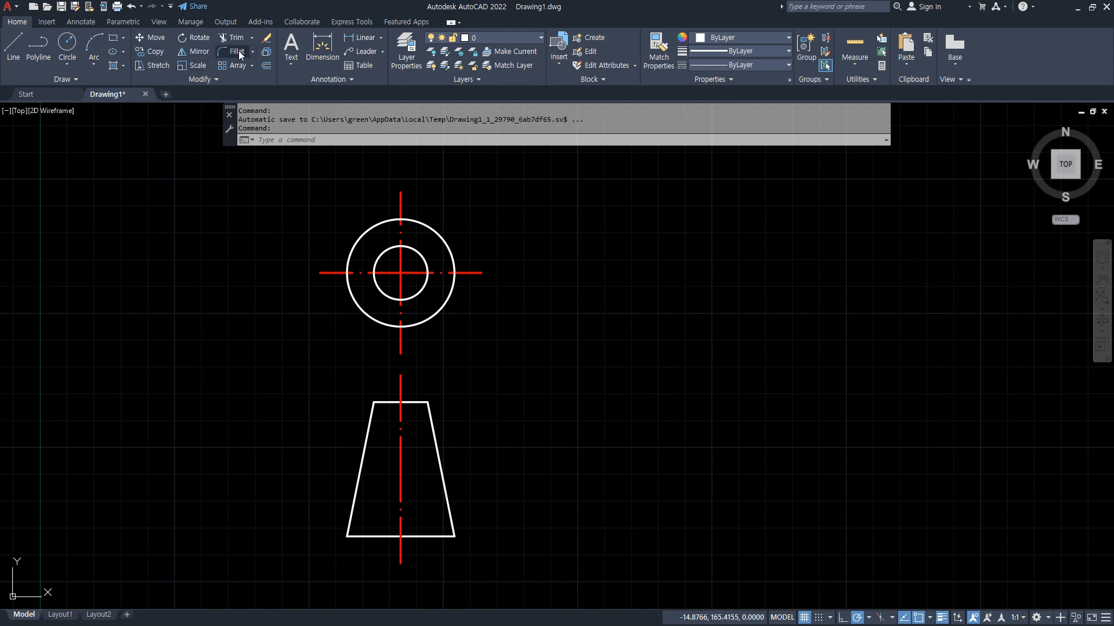
# Add a linear dimension to the trapezoid's top edge, with the dimension line placed inside the shape.
pyautogui.click(82, 22)
pyautogui.click(237, 65)
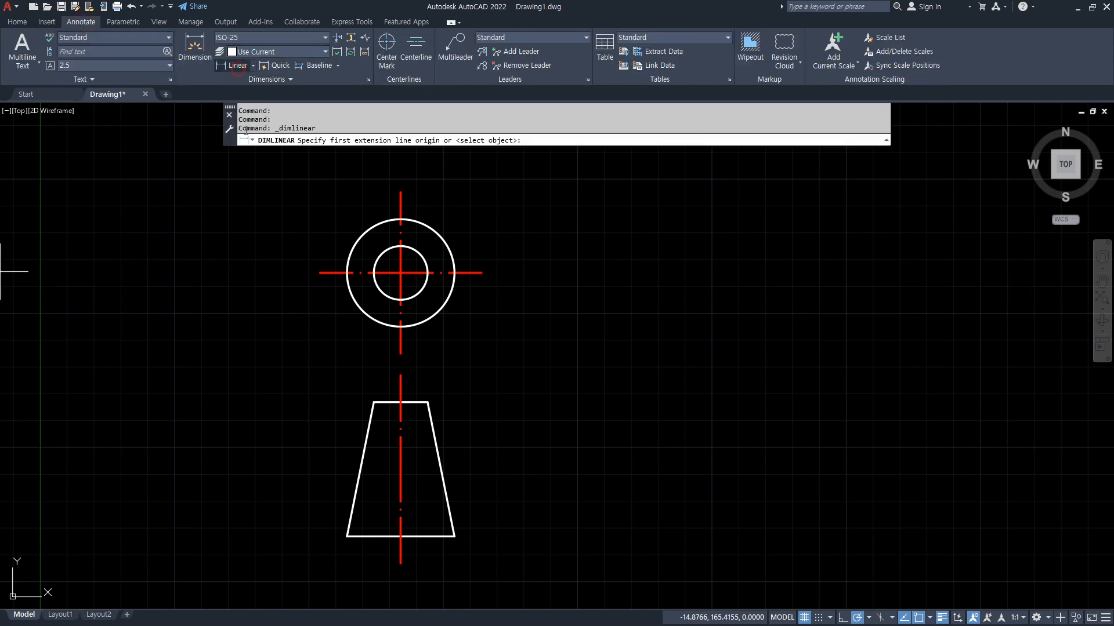
pyautogui.click(373, 402)
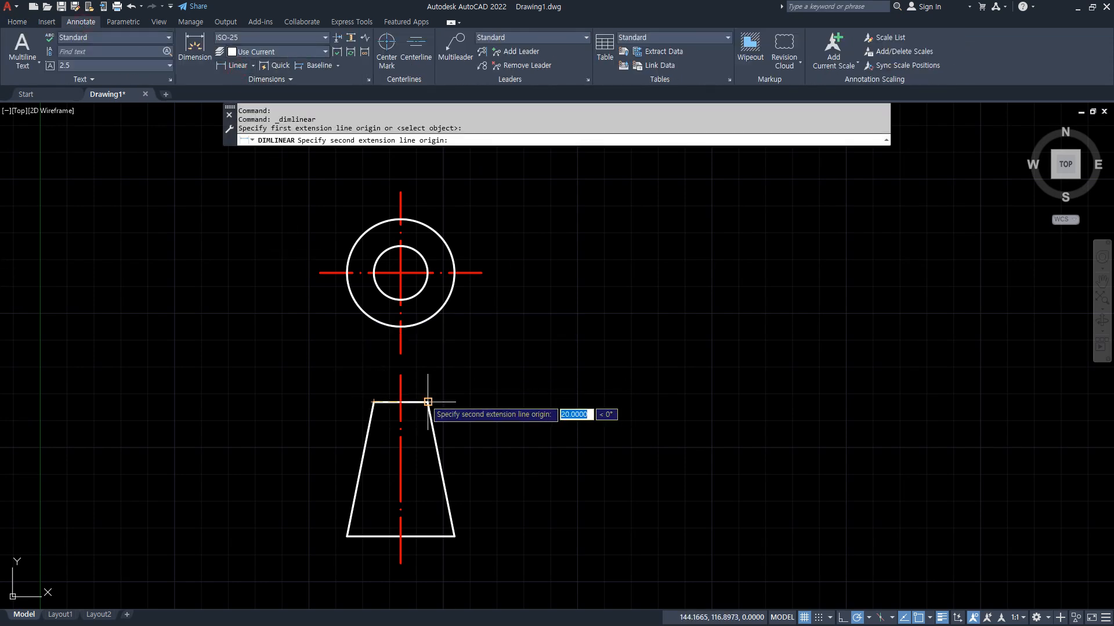
pyautogui.click(428, 402)
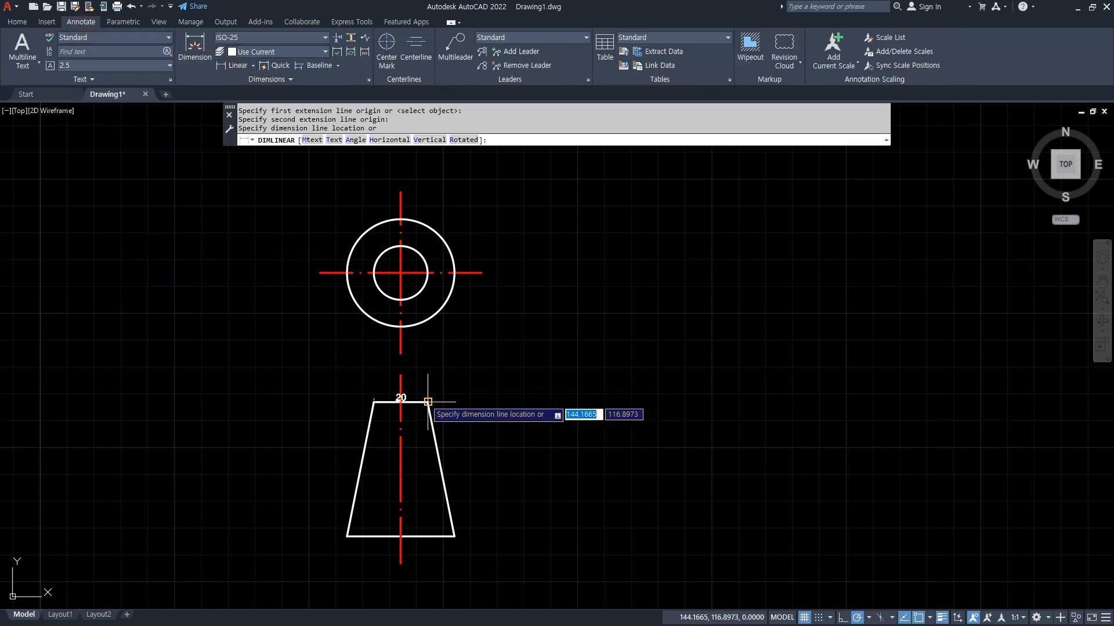
pyautogui.click(408, 449)
pyautogui.scroll(2, 406, 522)
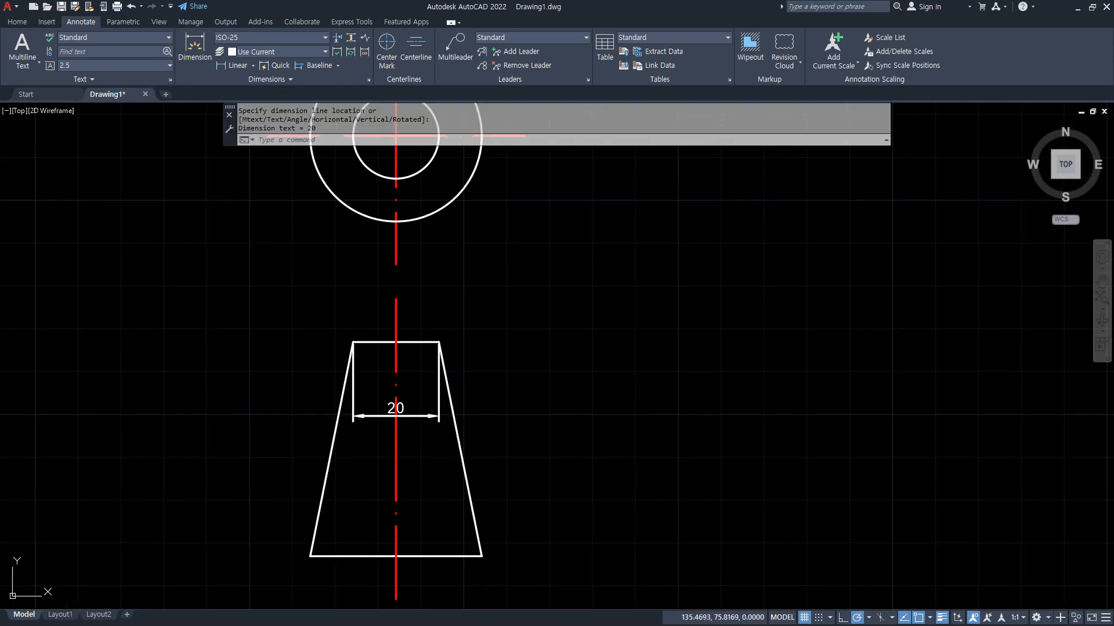
# Add a linear dimension to the trapezoid's bottom edge, with the dimension line placed above that edge.
pyautogui.click(237, 65)
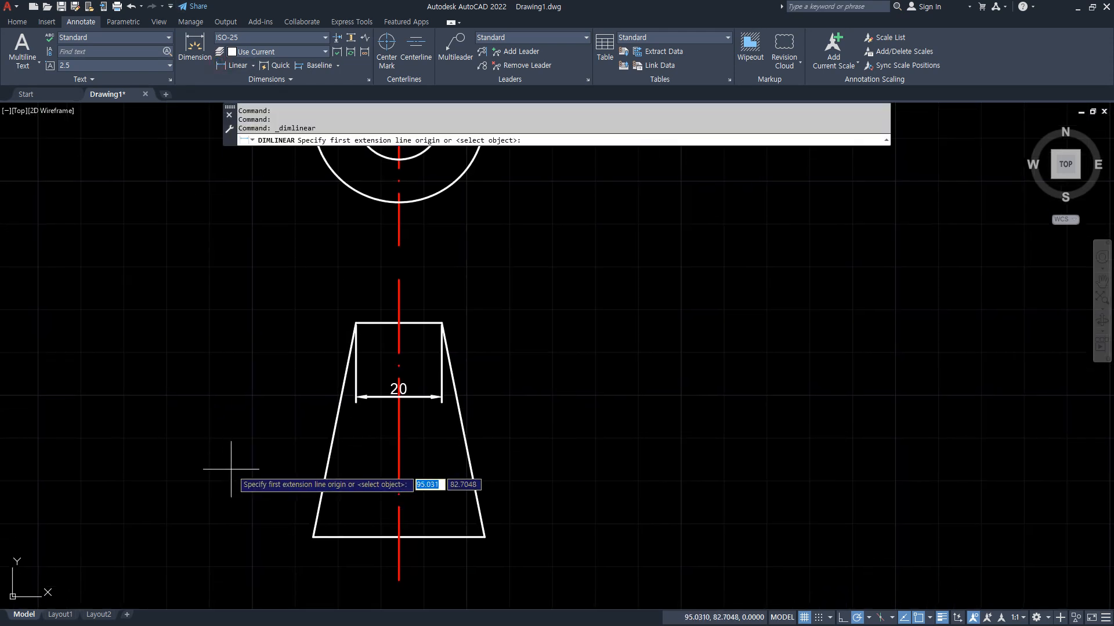
pyautogui.click(313, 537)
pyautogui.click(484, 537)
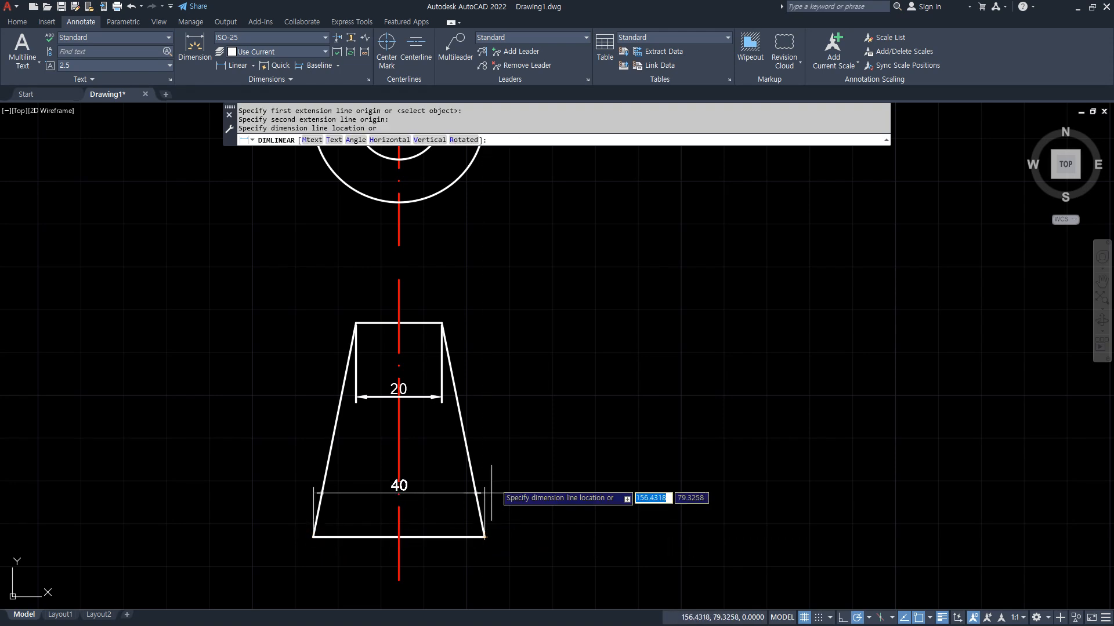
pyautogui.click(499, 478)
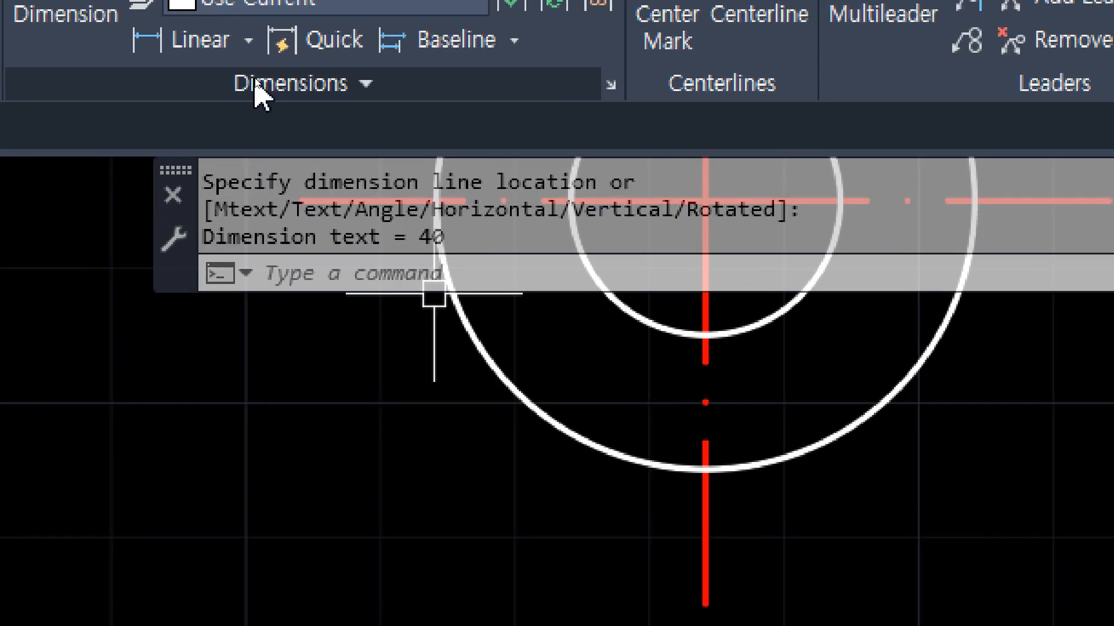
# Make the extension lines of the trapezoid's top and bottom edge dimensions oblique at an angle of 60.
pyautogui.click(255, 78)
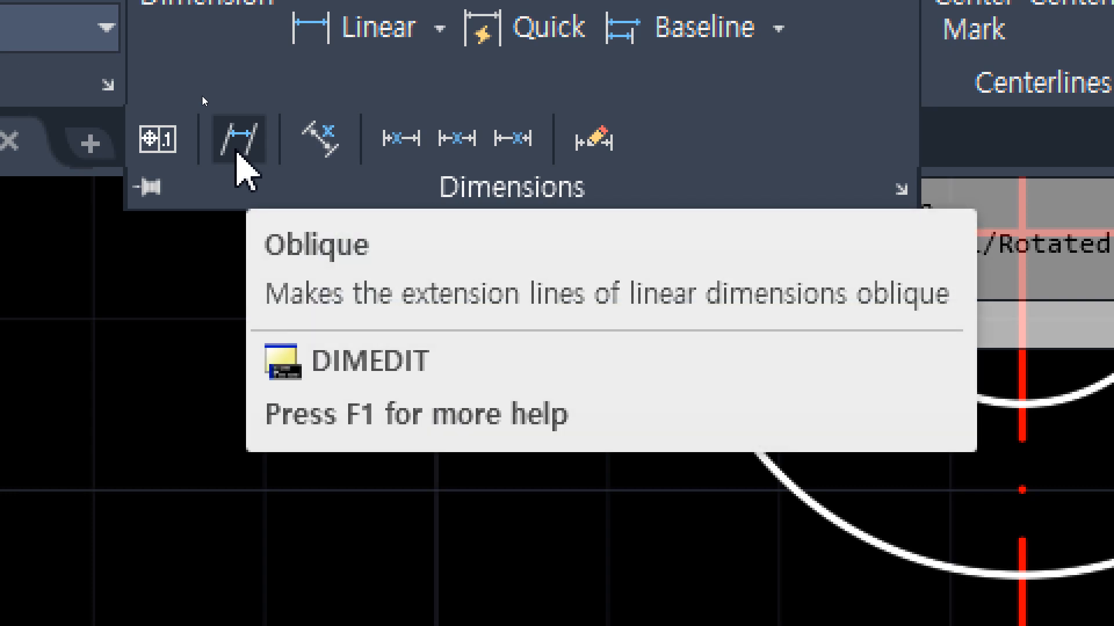
pyautogui.click(236, 152)
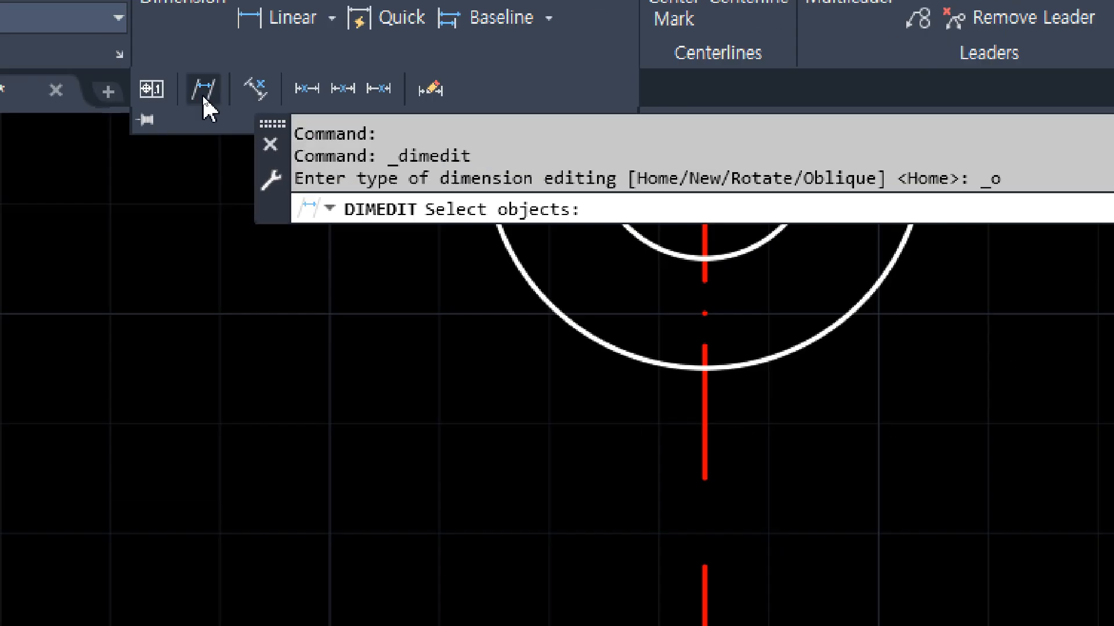
pyautogui.click(434, 398)
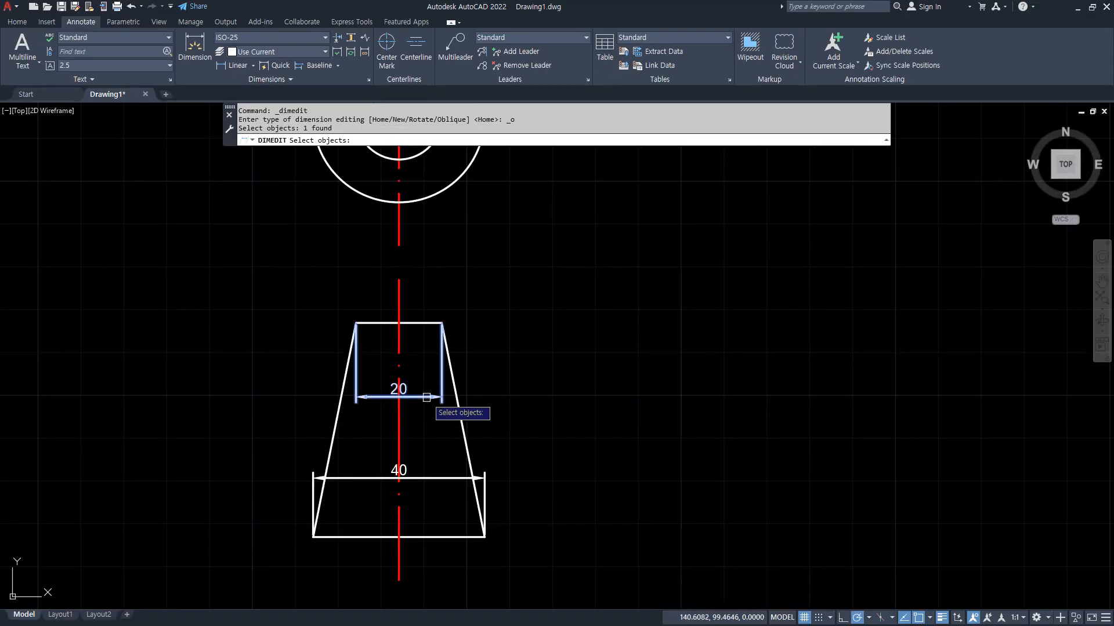
pyautogui.click(435, 471)
pyautogui.press('Return')
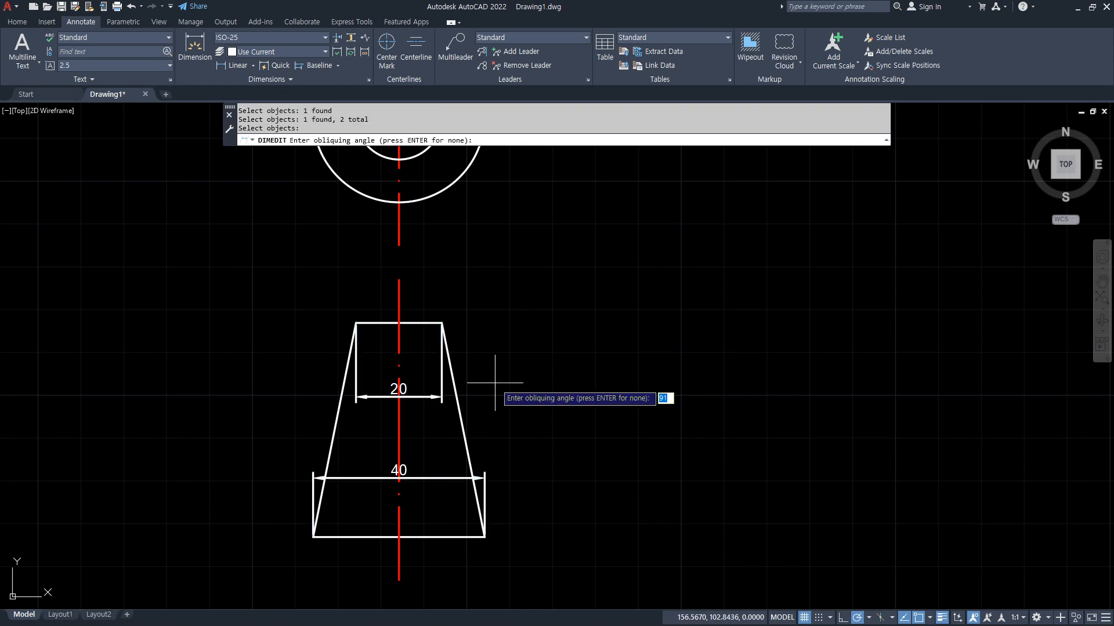
pyautogui.press('Return')
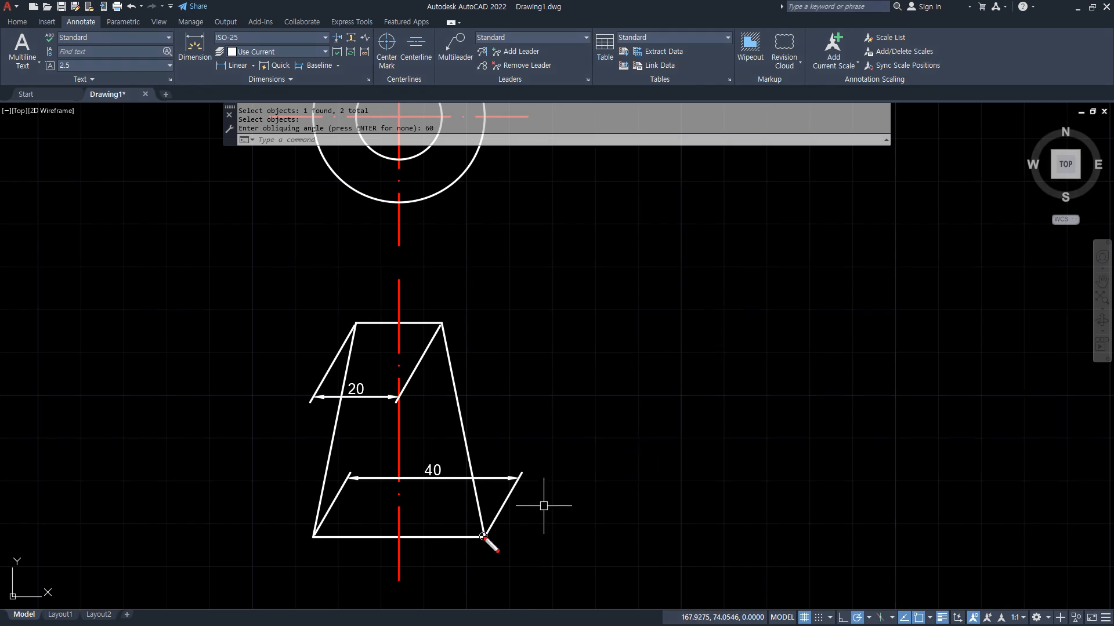
pyautogui.moveTo(482, 536); pyautogui.dragTo(701, 536)
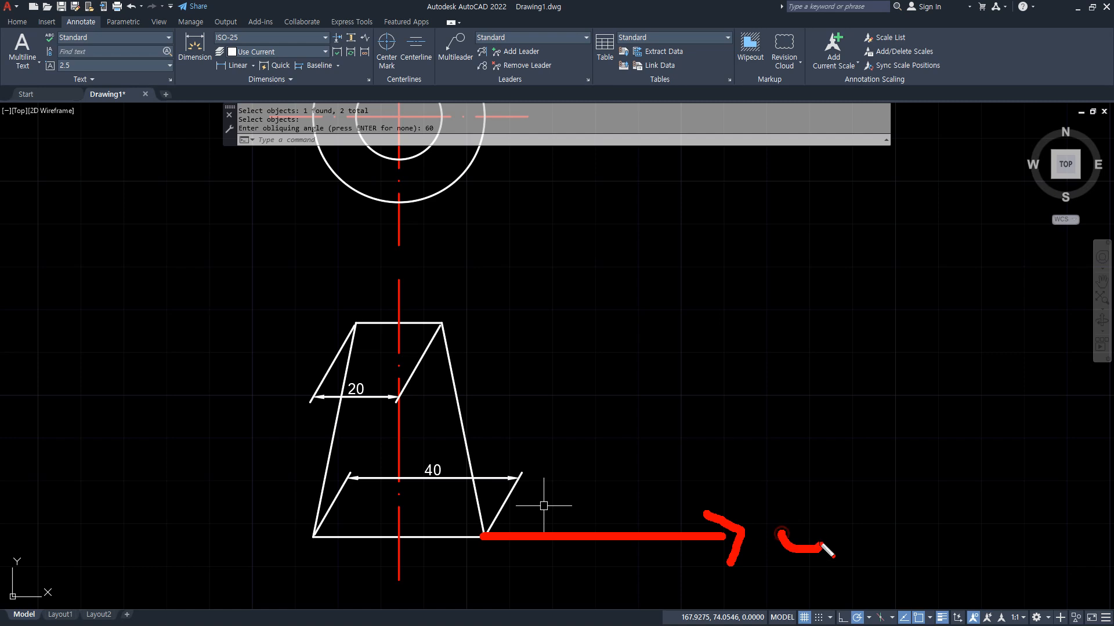
pyautogui.moveTo(486, 534)
pyautogui.mouseDown()
pyautogui.moveTo(539, 403)
pyautogui.moveTo(484, 537)
pyautogui.mouseUp()
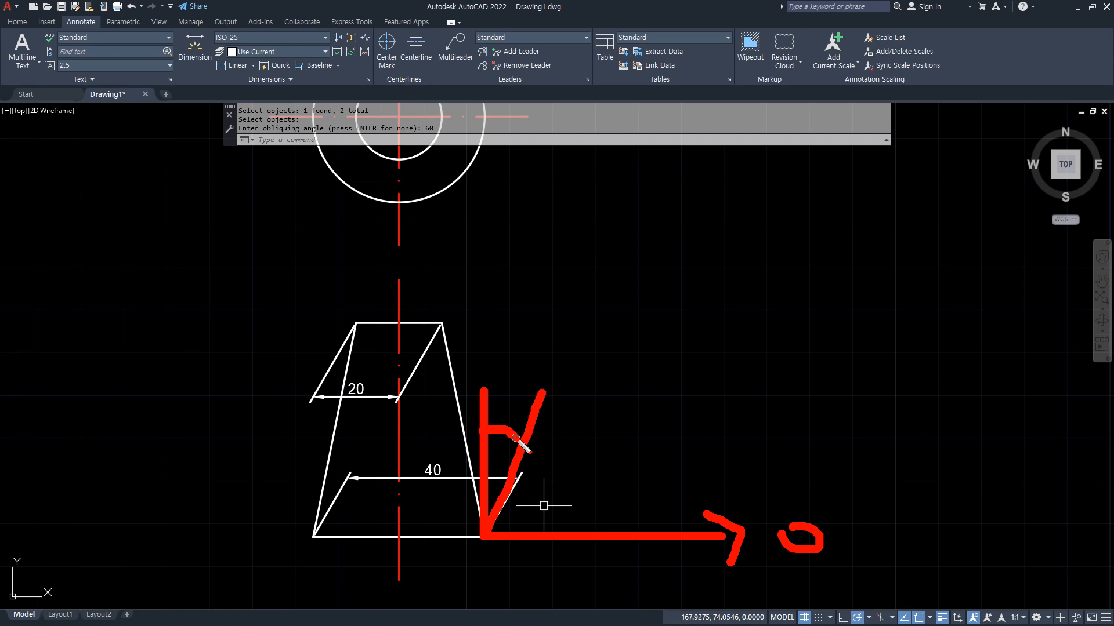
pyautogui.press('Escape')
# Copy the circles and the trapezoid with their centerlines and dimensions horizontally by about 87 units to the right.
pyautogui.scroll(-2, 621, 402)
pyautogui.moveTo(621, 403); pyautogui.dragTo(556, 402, button='middle')
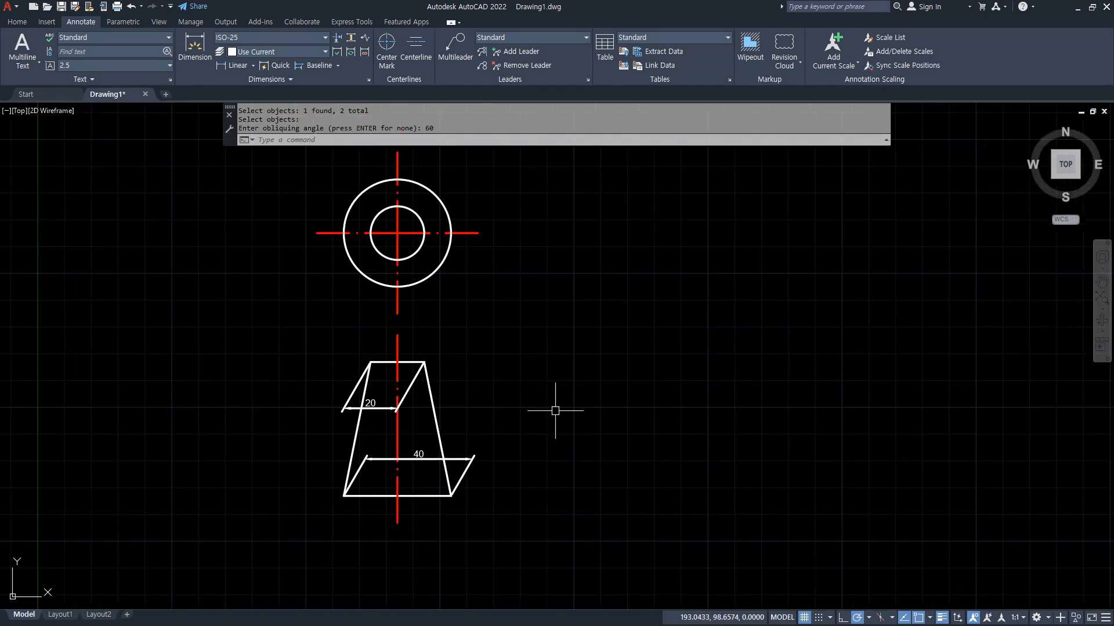
pyautogui.write('cp')
pyautogui.press('Return')
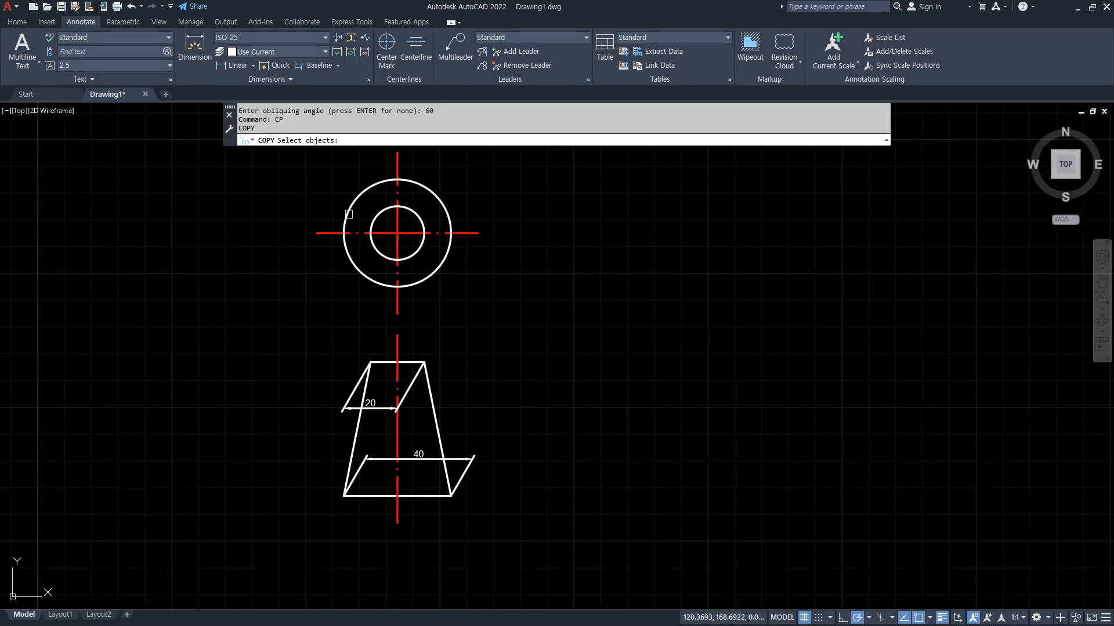
pyautogui.click(556, 165)
pyautogui.click(283, 494)
pyautogui.press('Return')
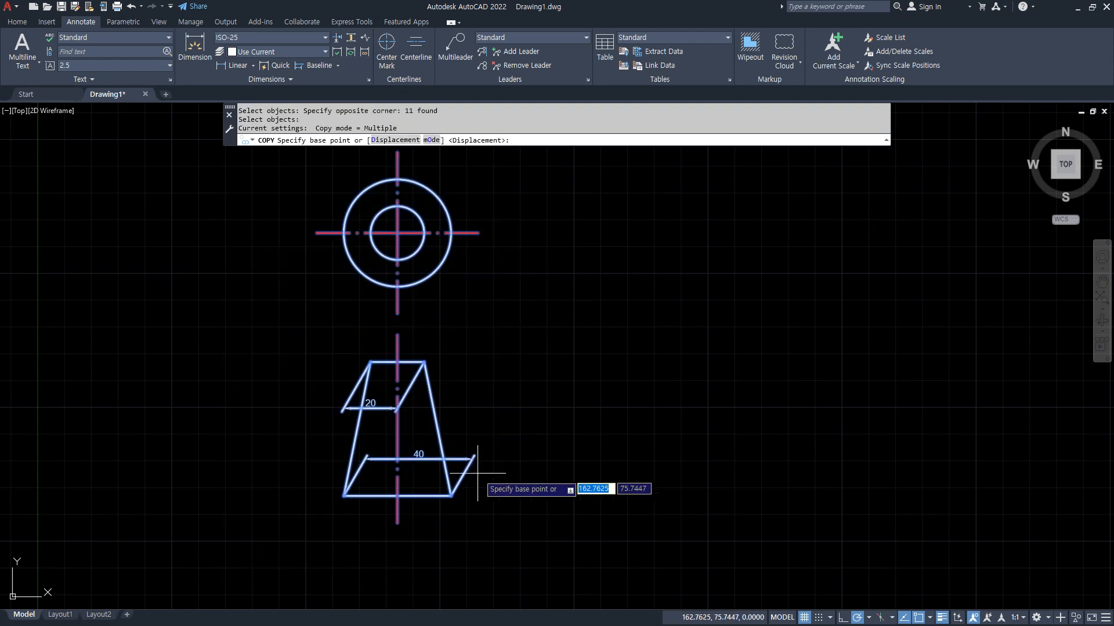
pyautogui.click(491, 492)
pyautogui.click(725, 491)
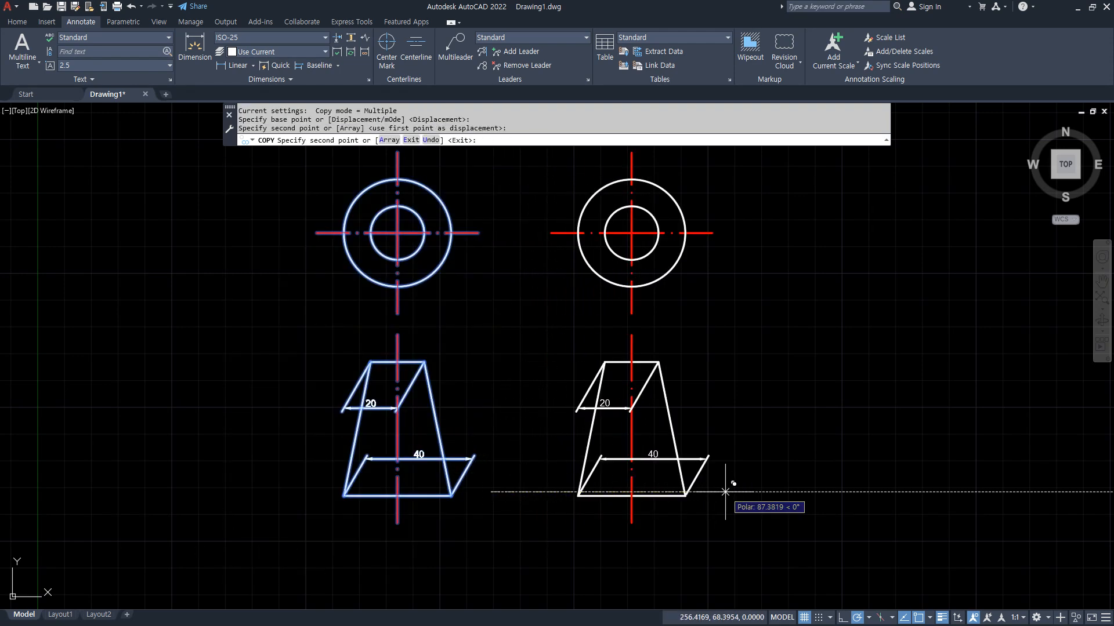
pyautogui.press('Return')
# Rotate the copied views a quarter turn clockwise about the upper endpoint of the trapezoid's centerline.
pyautogui.write('ro')
pyautogui.press('Return')
pyautogui.click(745, 169)
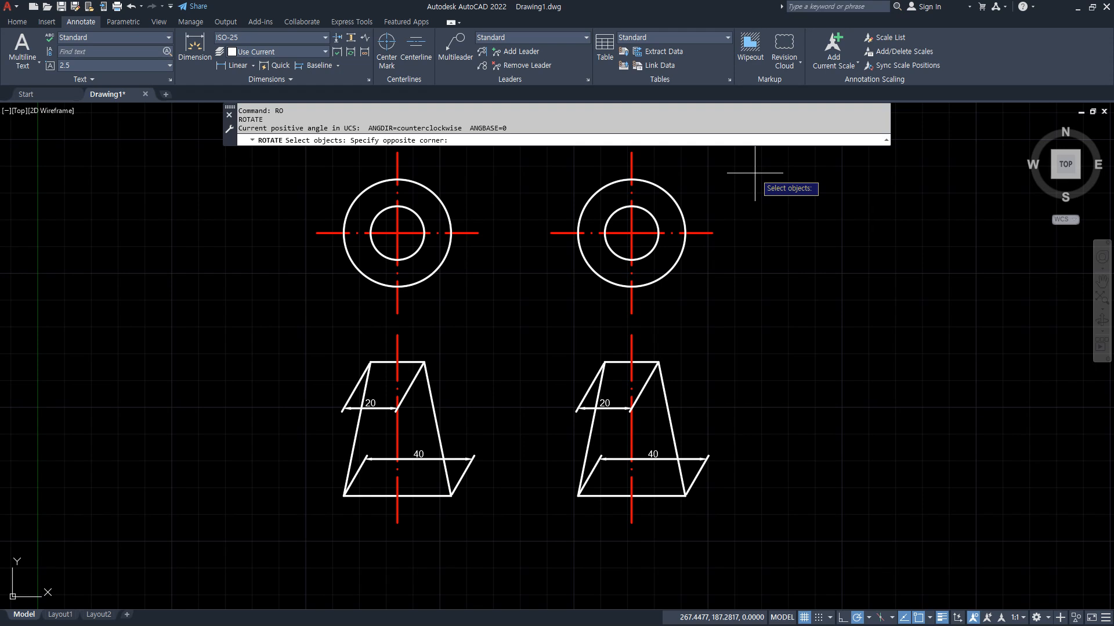
pyautogui.click(545, 541)
pyautogui.press('Return')
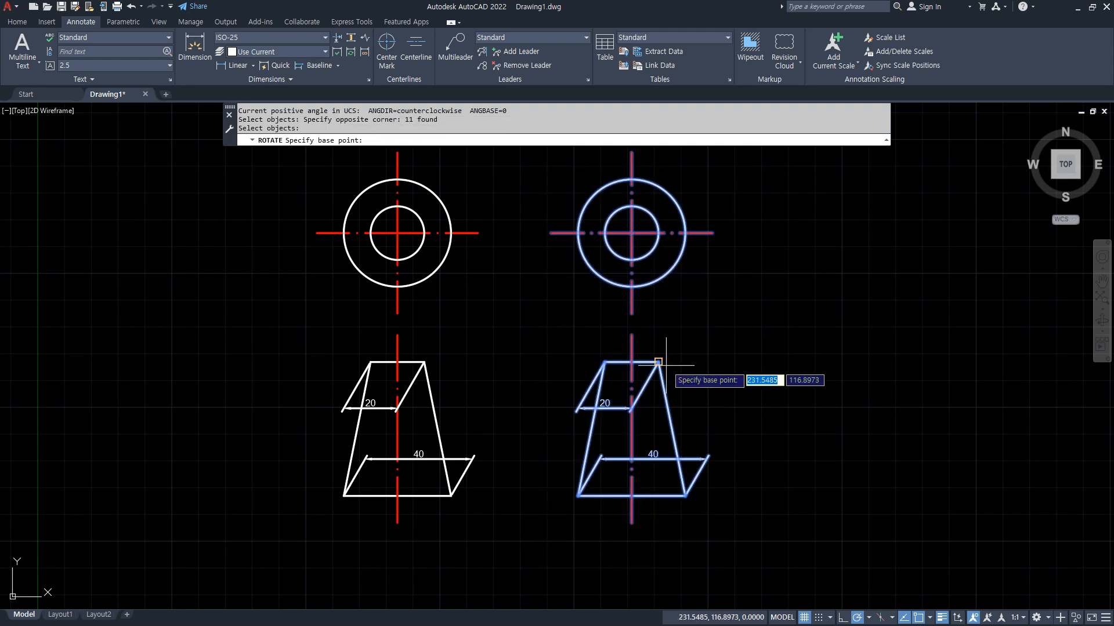
pyautogui.click(631, 336)
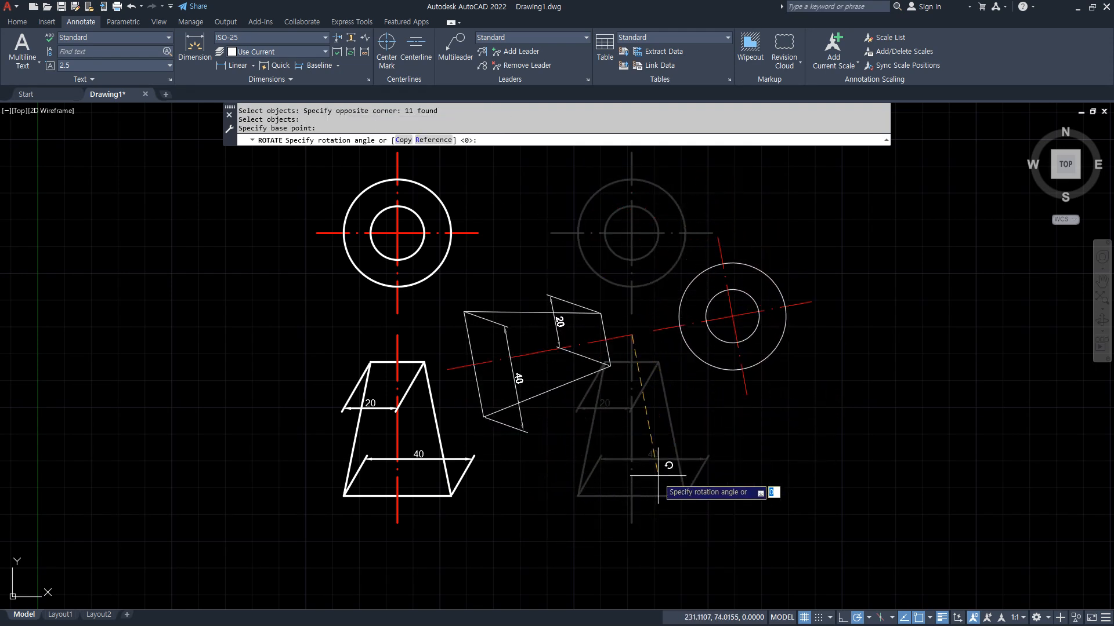
pyautogui.click(632, 496)
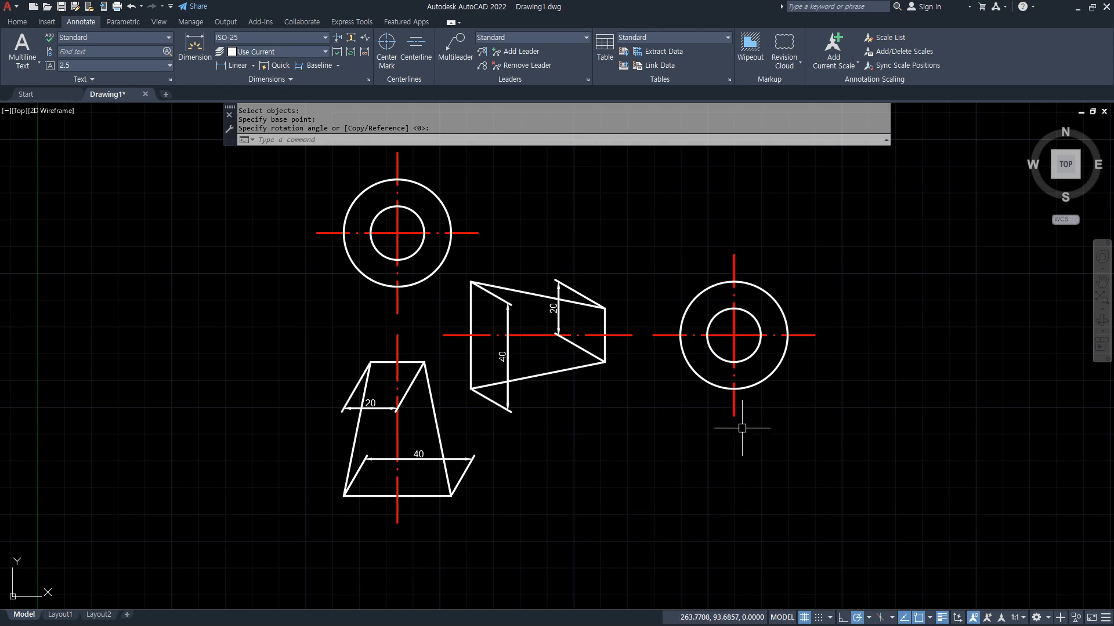
# Move the rotated trapezoid and circles horizontally to the right, away from the original views.
pyautogui.write('m')
pyautogui.press('Return')
pyautogui.click(830, 423)
pyautogui.click(478, 267)
pyautogui.press('Return')
pyautogui.click(558, 418)
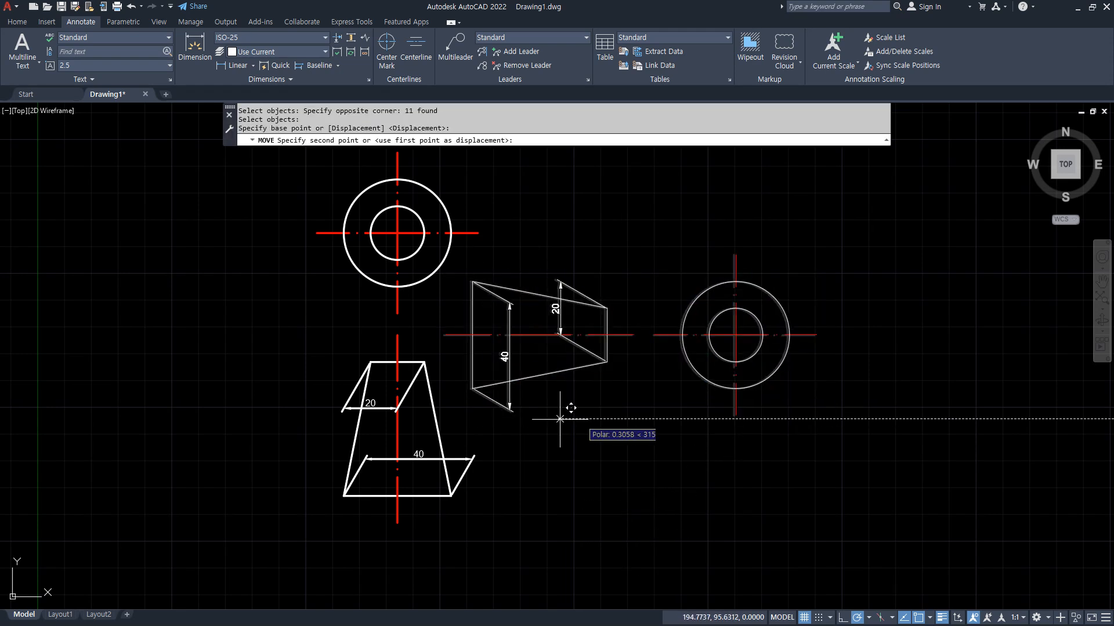
pyautogui.click(676, 418)
pyautogui.press('Escape')
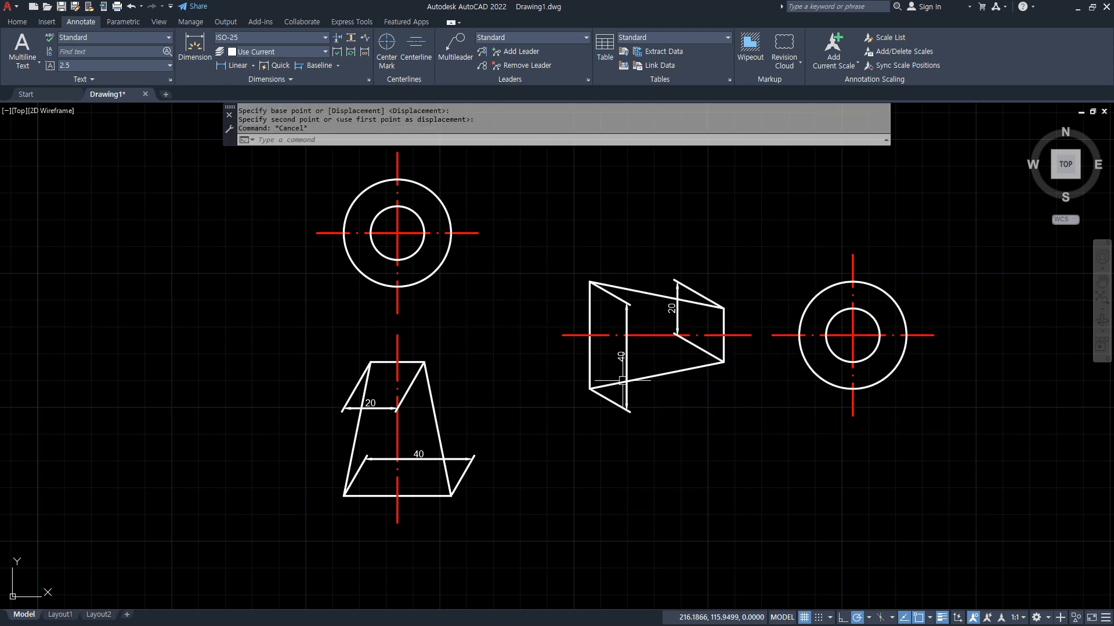
# Erase both dimensions of the rotated trapezoid.
pyautogui.click(626, 365)
pyautogui.click(676, 301)
pyautogui.write('e')
pyautogui.press('Return')
# Add a linear dimension to the rotated trapezoid's long vertical edge, with the dimension line placed inside the shape.
pyautogui.scroll(2, 672, 319)
pyautogui.moveTo(737, 336); pyautogui.dragTo(682, 352, button='middle')
pyautogui.click(240, 66)
pyautogui.click(486, 447)
pyautogui.click(485, 277)
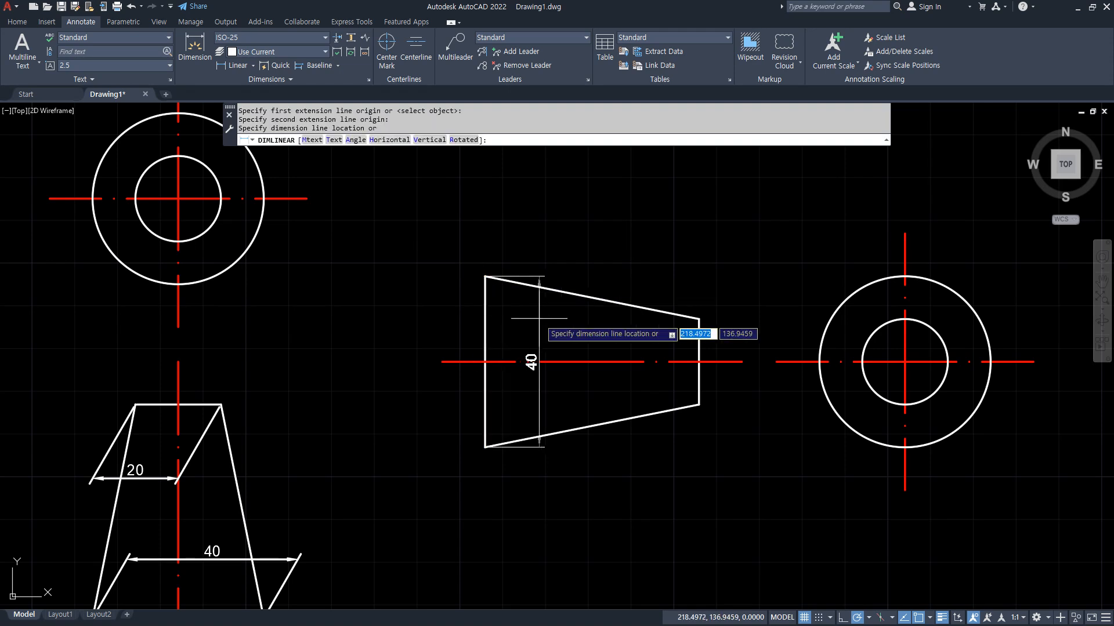
pyautogui.click(552, 355)
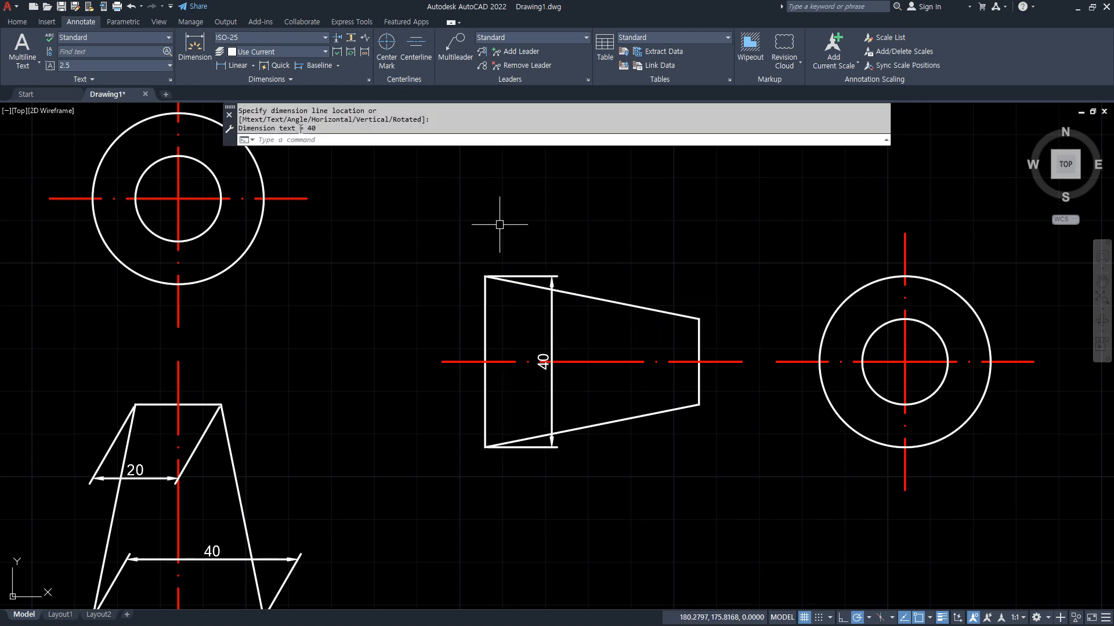
# Add a linear dimension to the rotated trapezoid's short vertical edge, with the dimension line placed inside the shape.
pyautogui.click(232, 66)
pyautogui.click(699, 319)
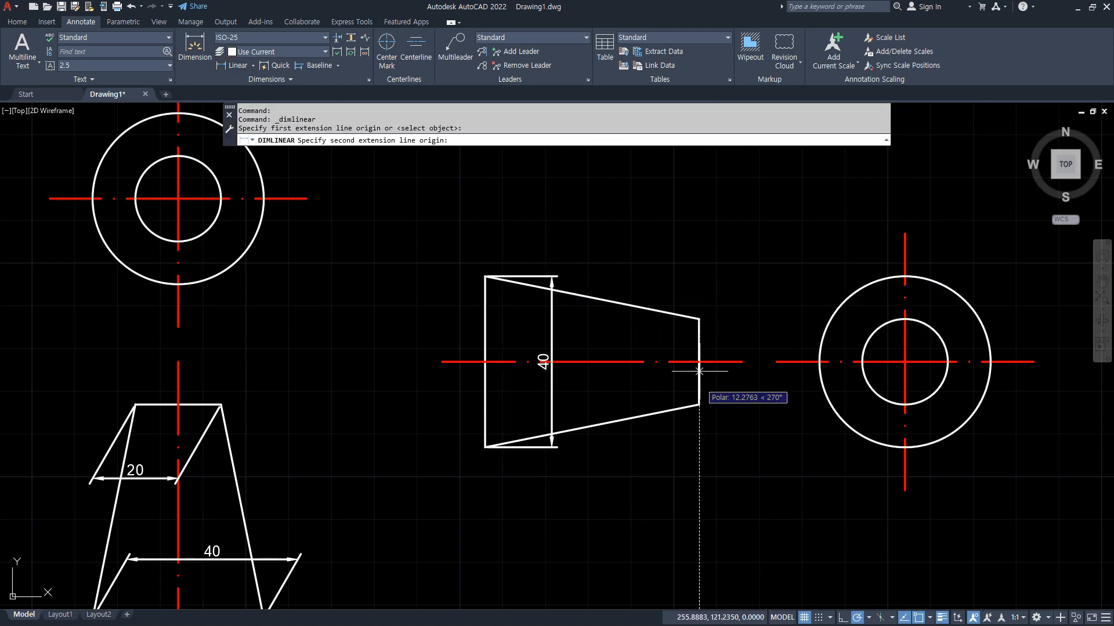
pyautogui.click(699, 405)
pyautogui.click(638, 406)
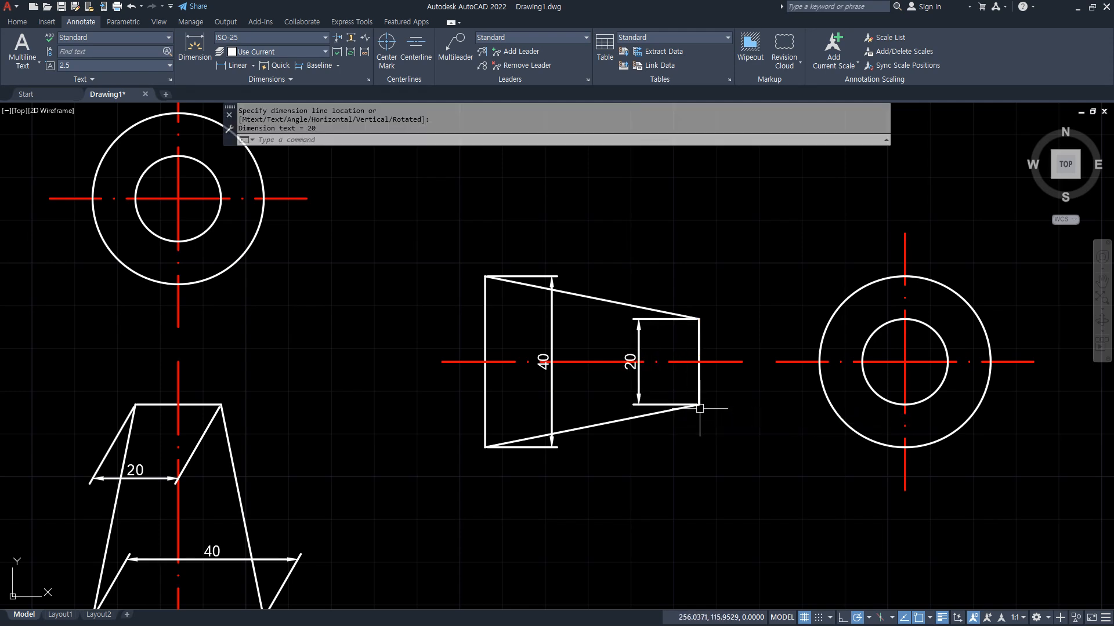
pyautogui.moveTo(706, 409); pyautogui.dragTo(540, 409)
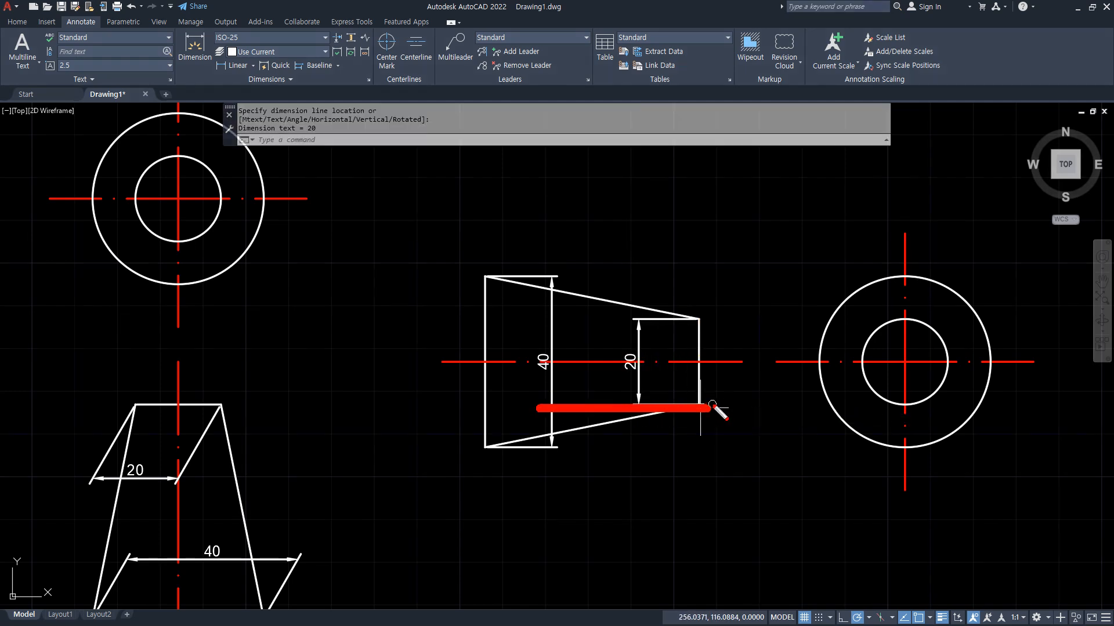
pyautogui.moveTo(676, 397); pyautogui.dragTo(609, 371)
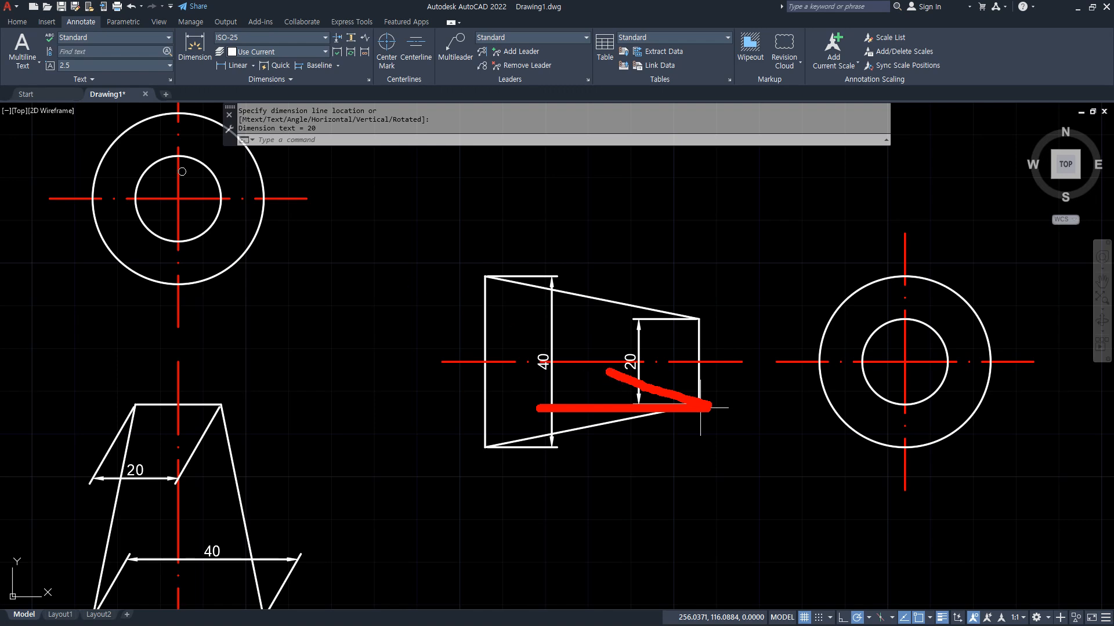
# Make the extension lines of both dimensions on the rotated trapezoid oblique at an angle of 30.
pyautogui.click(203, 79)
pyautogui.click(203, 93)
pyautogui.click(633, 319)
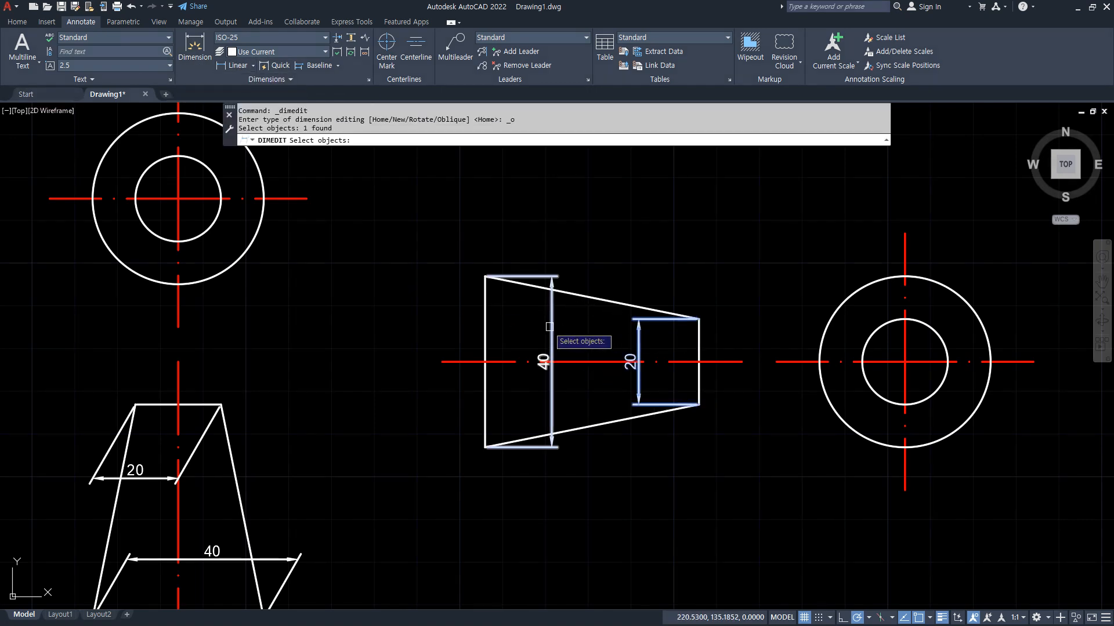
pyautogui.click(549, 326)
pyautogui.press('Return')
pyautogui.write('30')
pyautogui.press('Return')
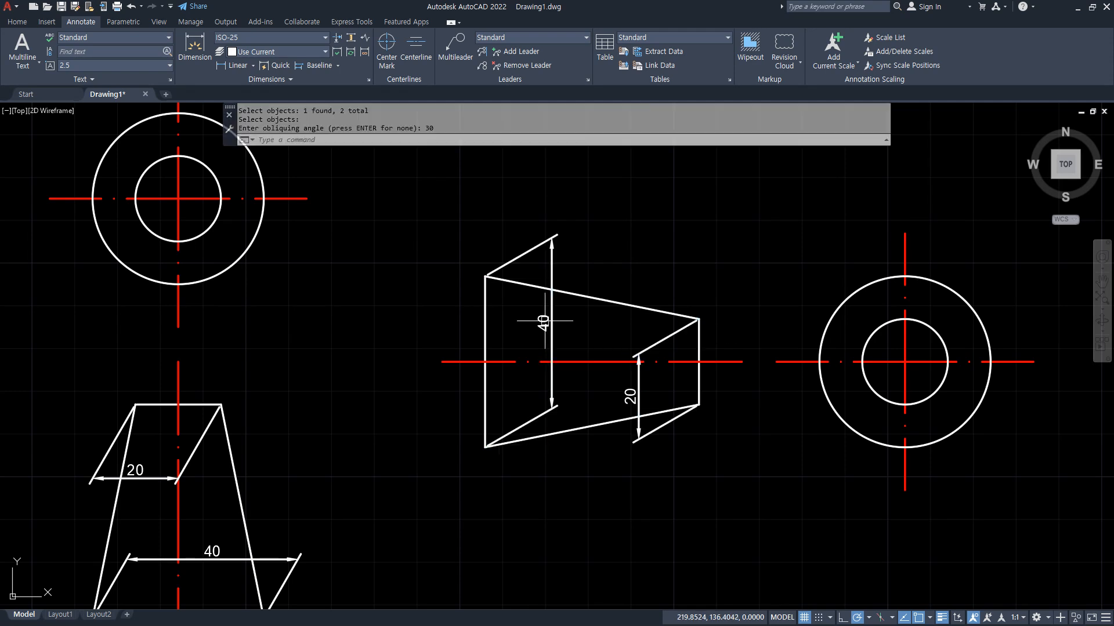
pyautogui.moveTo(671, 525)
pyautogui.mouseDown()
pyautogui.moveTo(622, 224)
pyautogui.moveTo(665, 453)
pyautogui.mouseUp()
pyautogui.moveTo(261, 516)
pyautogui.mouseDown()
pyautogui.moveTo(214, 381)
pyautogui.moveTo(162, 523)
pyautogui.mouseUp()
pyautogui.press('Escape')
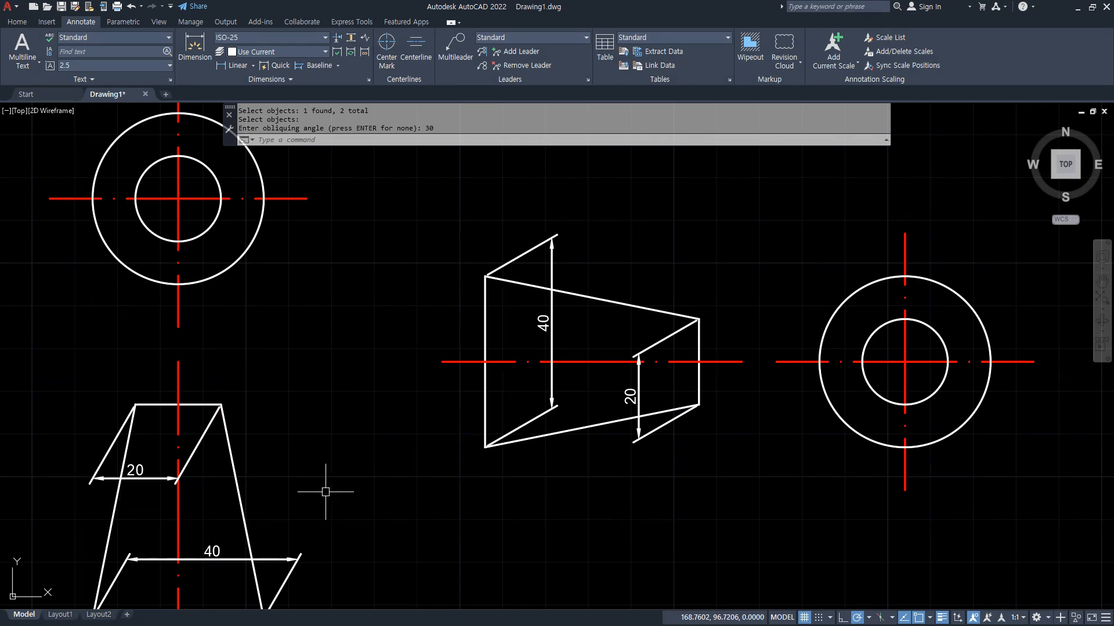
pyautogui.scroll(-2, 326, 492)
pyautogui.moveTo(395, 470); pyautogui.dragTo(453, 428, button='middle')
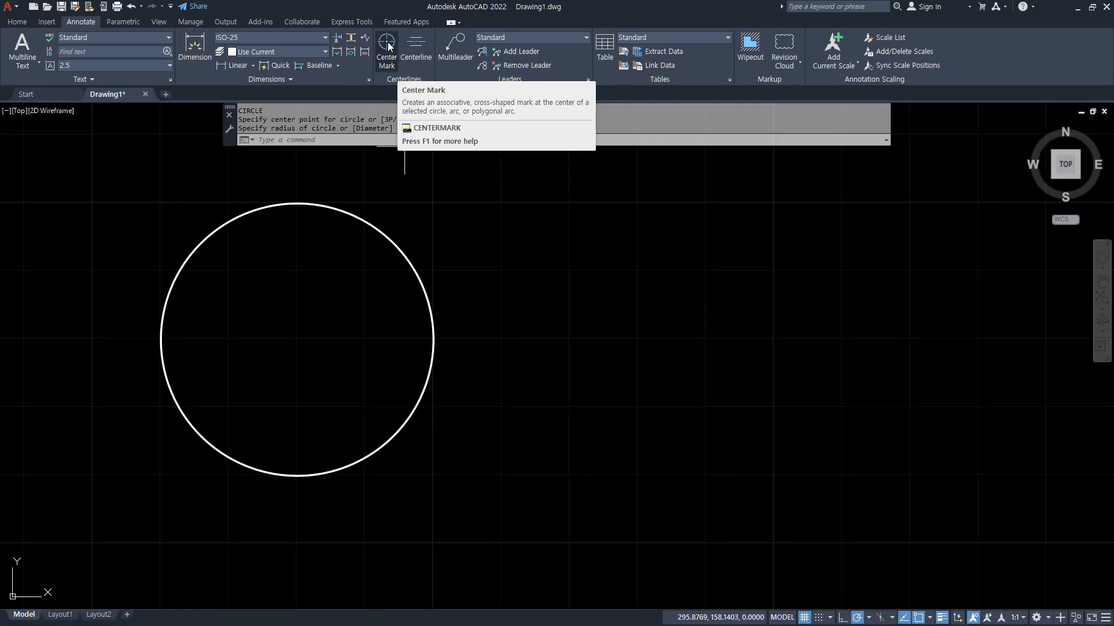
# Add a center mark to the new circle.
pyautogui.click(387, 129)
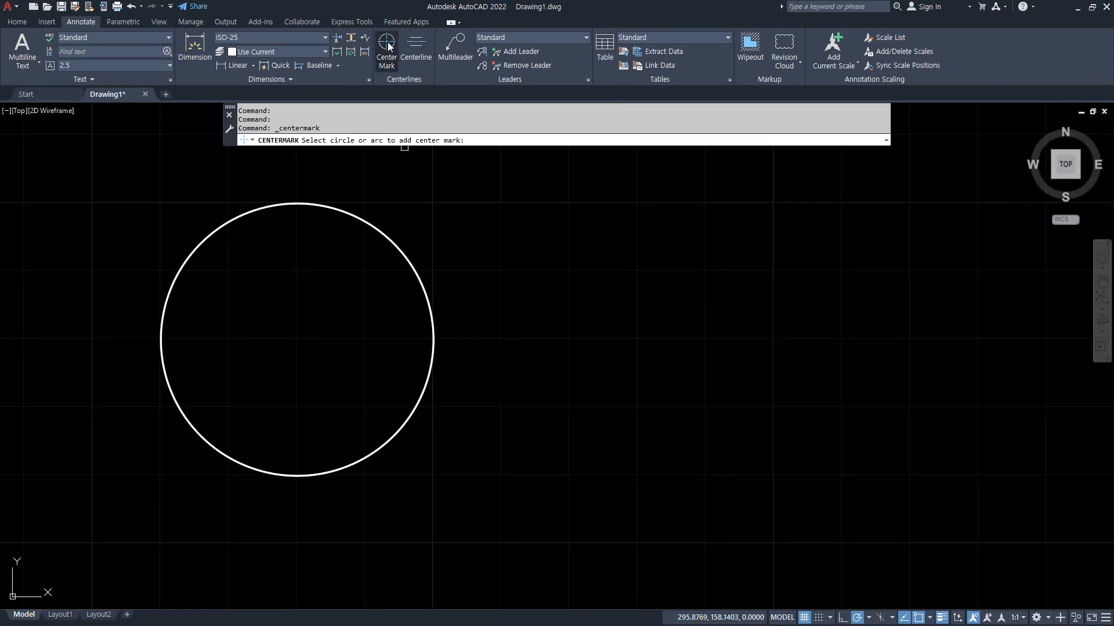
pyautogui.click(351, 212)
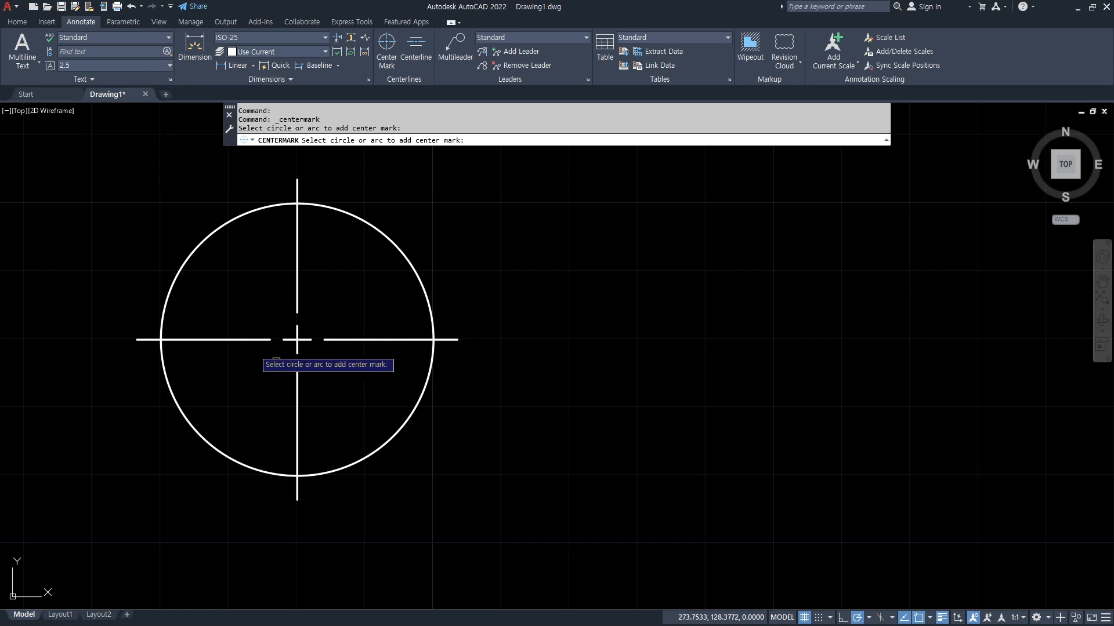
pyautogui.press('Escape')
# Open the circle's center mark properties and examine the cross size, cross gap and extension settings against the mark's central cross.
pyautogui.moveTo(337, 340); pyautogui.dragTo(476, 352, button='middle')
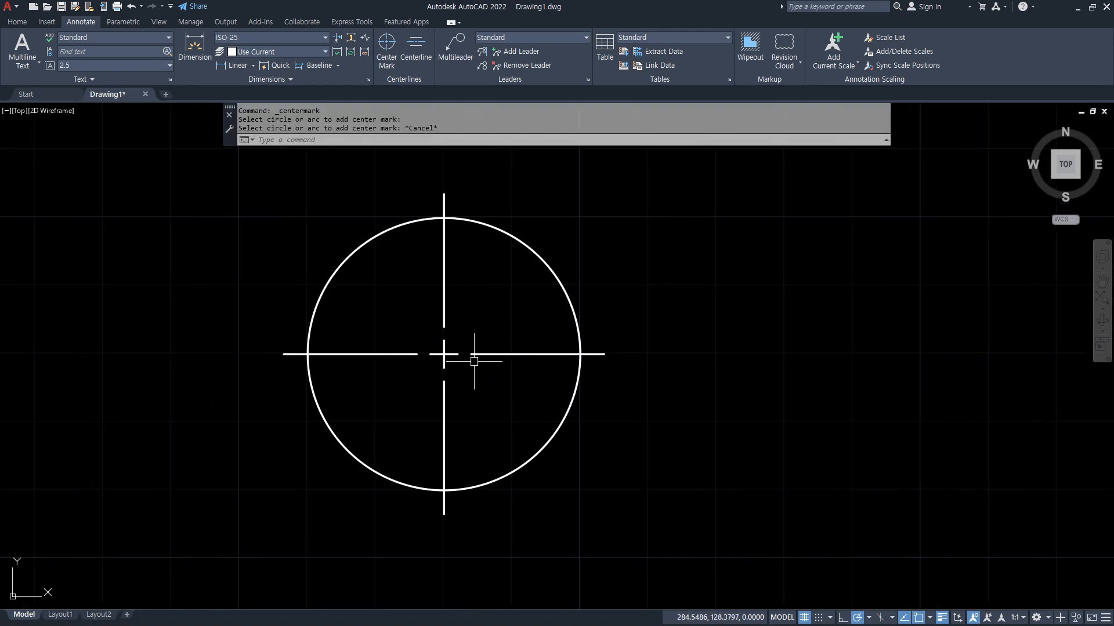
pyautogui.click(475, 355)
pyautogui.click(473, 326)
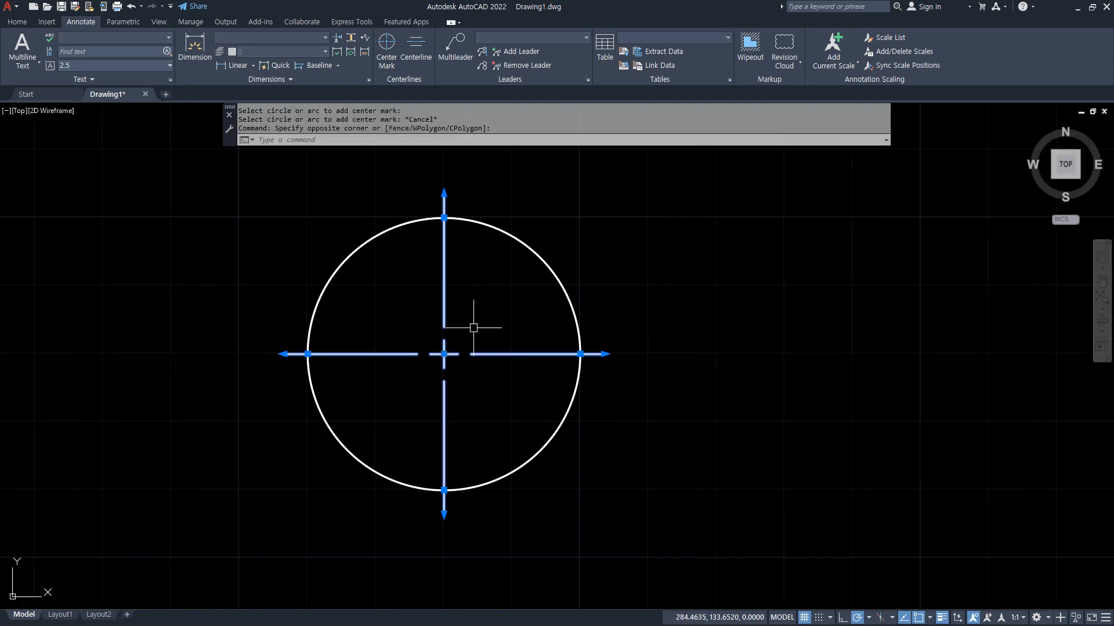
pyautogui.hotkey('ctrl', '1')
pyautogui.moveTo(369, 331); pyautogui.dragTo(351, 255, button='middle')
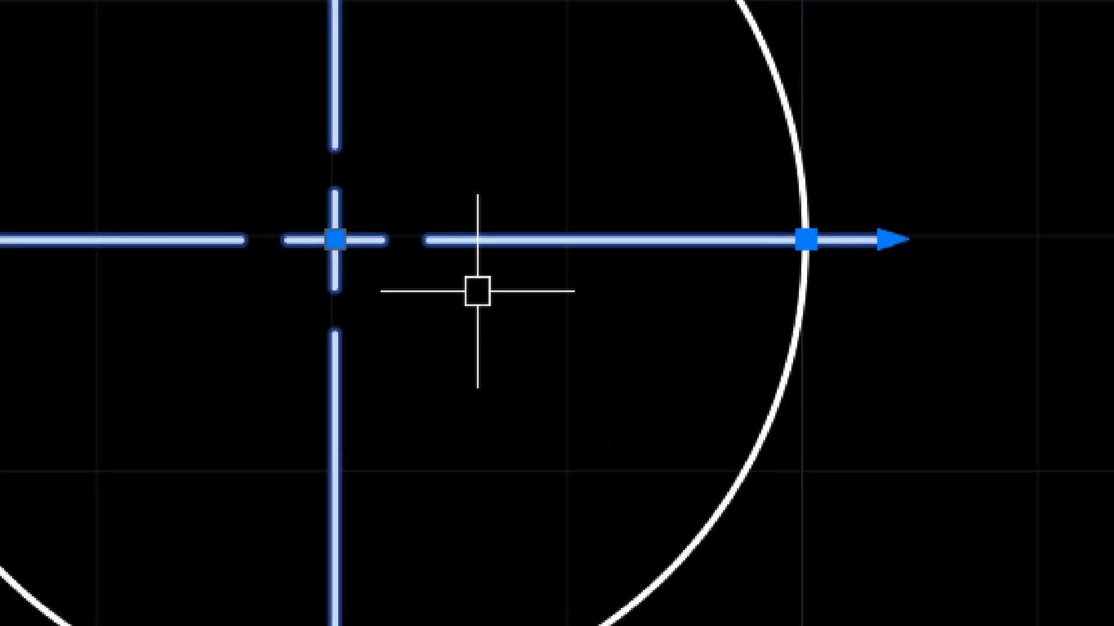
pyautogui.scroll(-3, 473, 293)
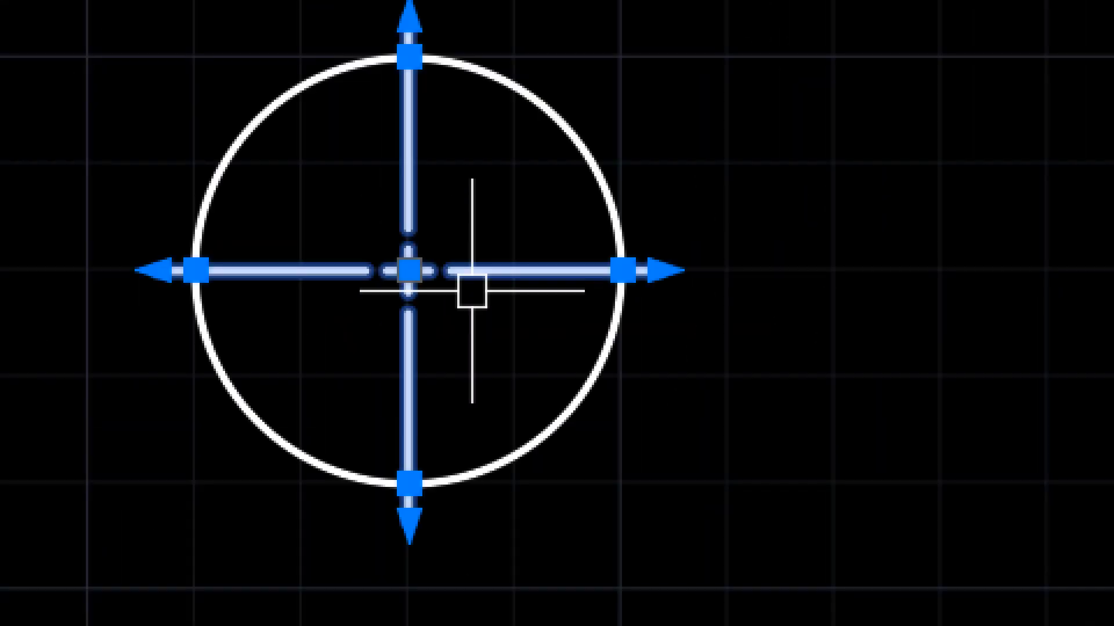
pyautogui.moveTo(962, 341); pyautogui.dragTo(644, 360, button='middle')
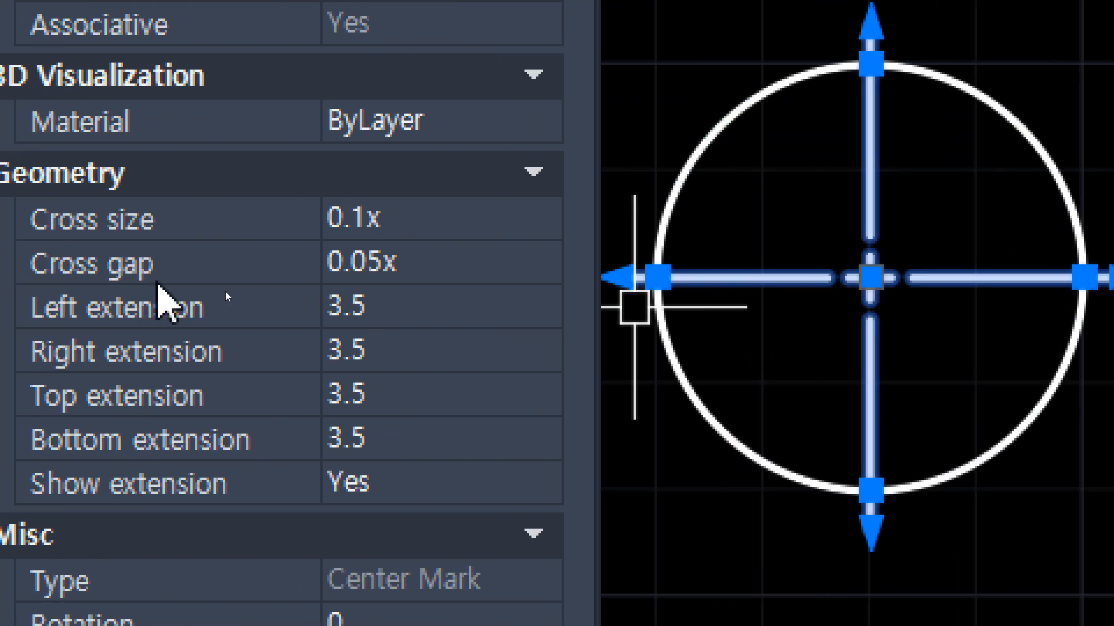
pyautogui.scroll(4, 895, 267)
pyautogui.moveTo(741, 323); pyautogui.dragTo(807, 360, button='middle')
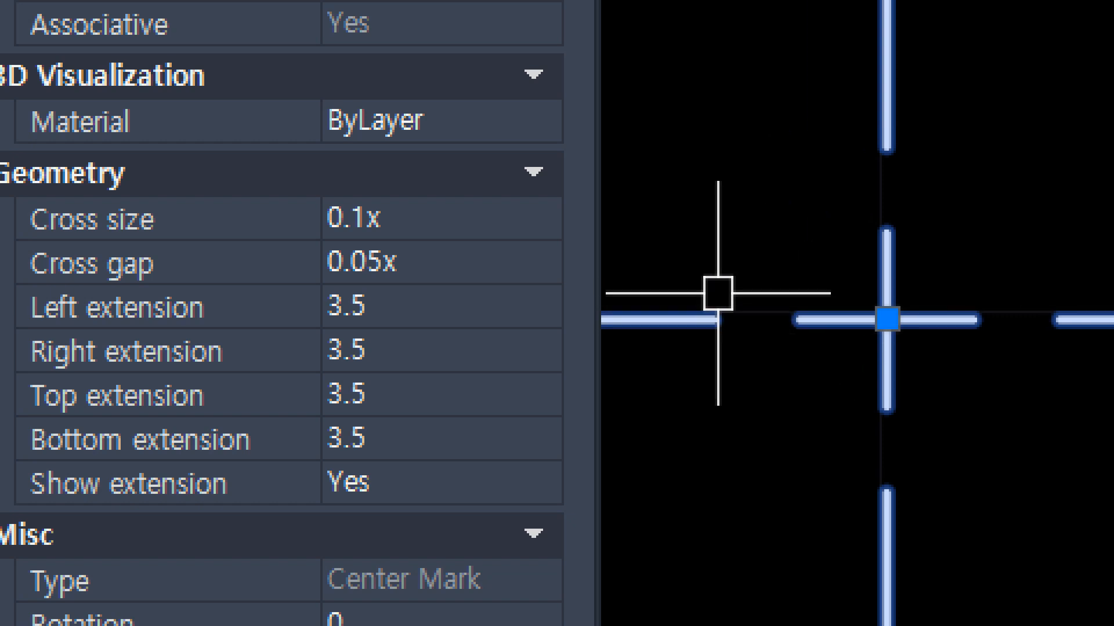
# Set the center mark's right extension to 35 and return it to 3.5.
pyautogui.scroll(-2, 766, 343)
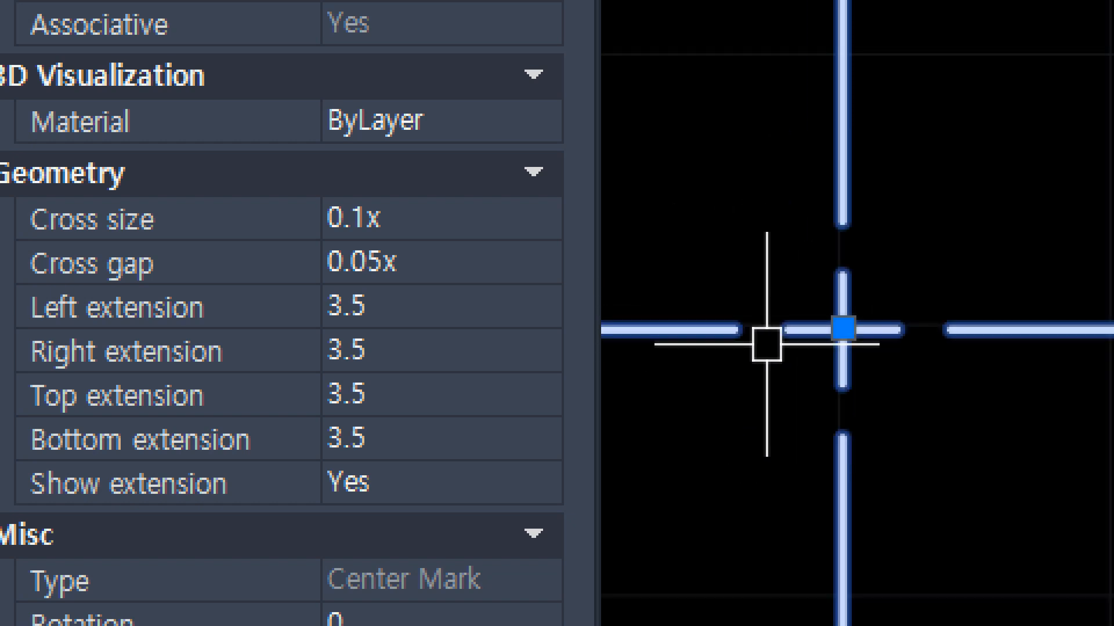
pyautogui.moveTo(766, 343); pyautogui.dragTo(1113, 331, button='middle')
pyautogui.moveTo(976, 330); pyautogui.dragTo(995, 327, button='middle')
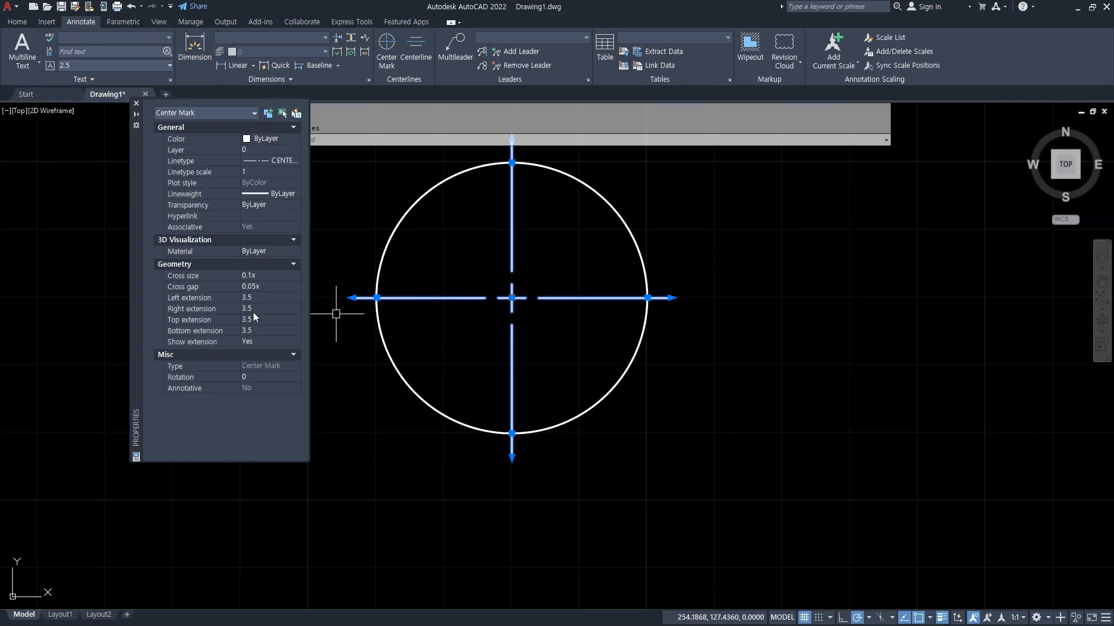
pyautogui.click(257, 309)
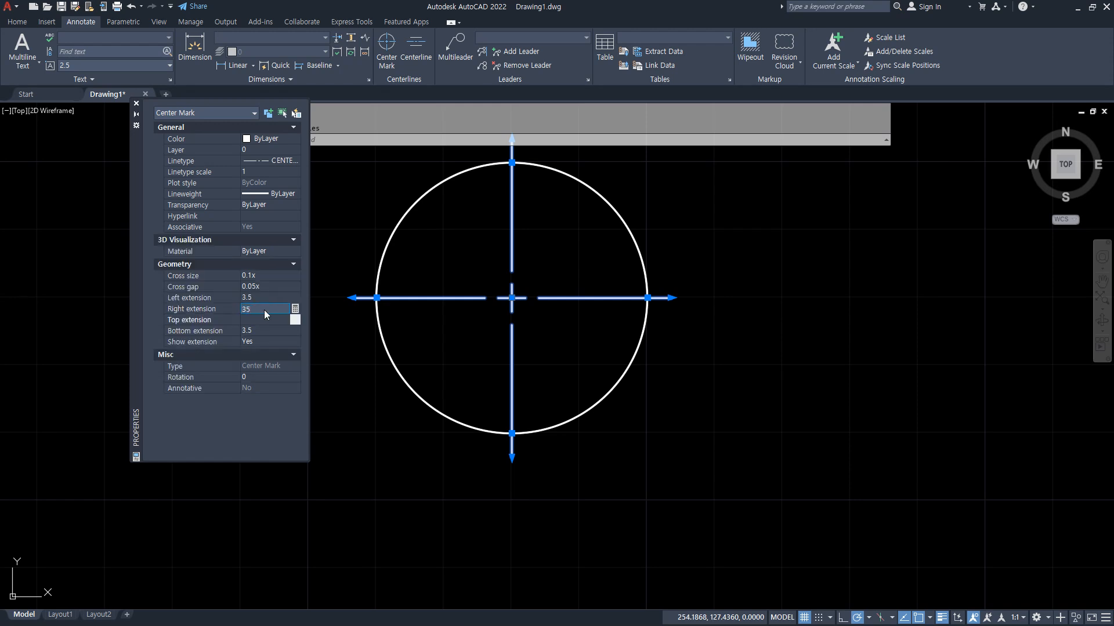
pyautogui.press('Tab')
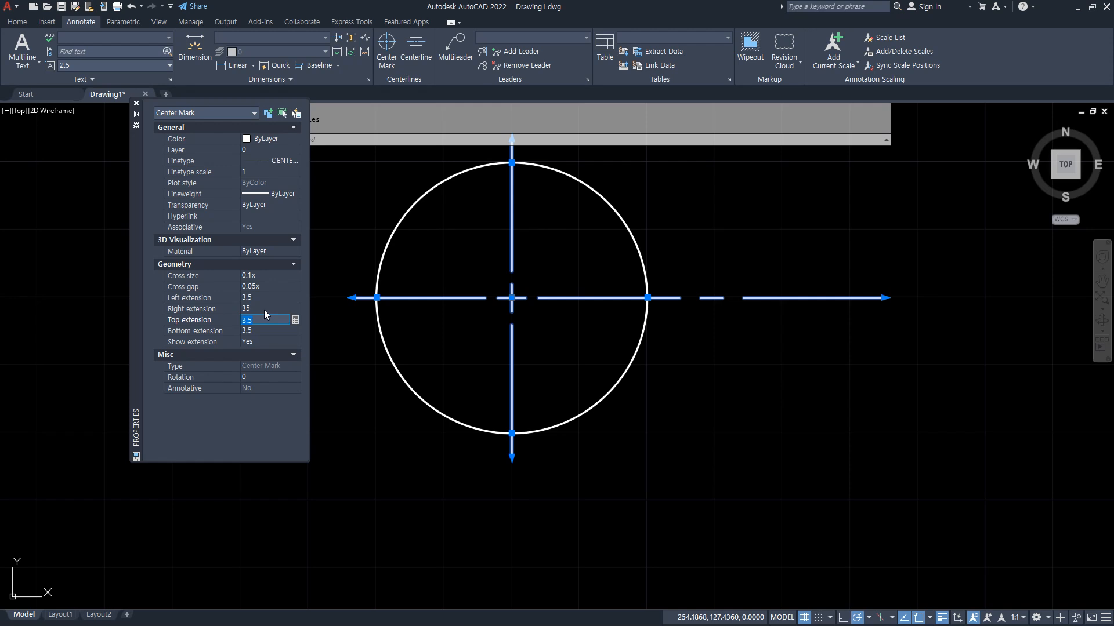
pyautogui.click(259, 309)
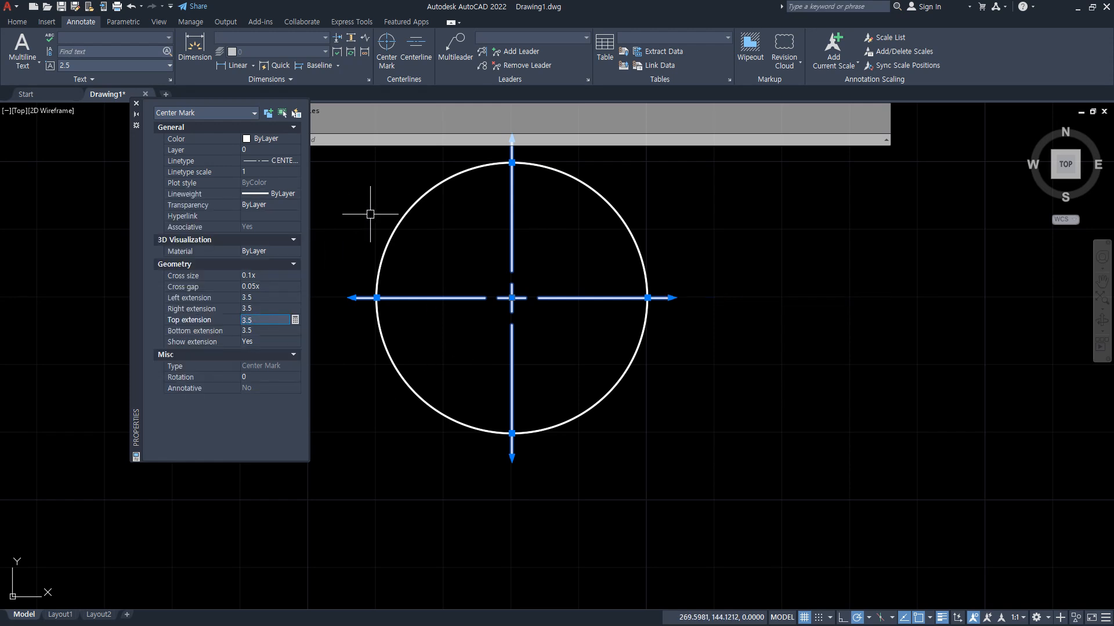
pyautogui.moveTo(234, 347); pyautogui.dragTo(472, 369)
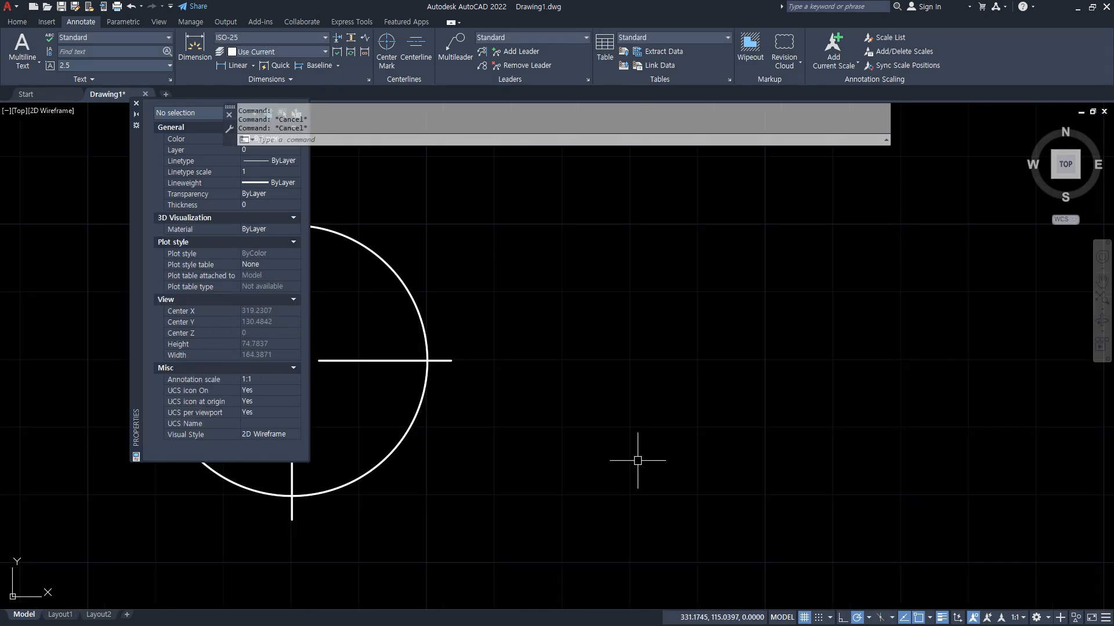
# Draw a horizontal line in the empty space to the right of the center-marked circle.
pyautogui.write('l')
pyautogui.press('Return')
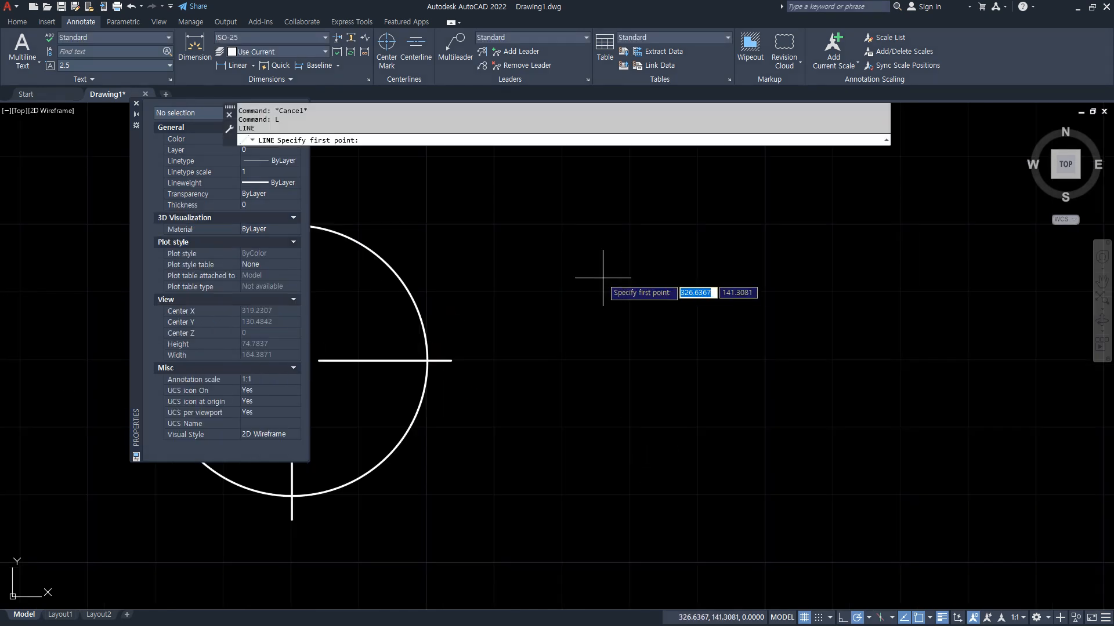
pyautogui.click(556, 269)
pyautogui.press('Return')
# Copy the horizontal line straight down to form a parallel pair.
pyautogui.write('co')
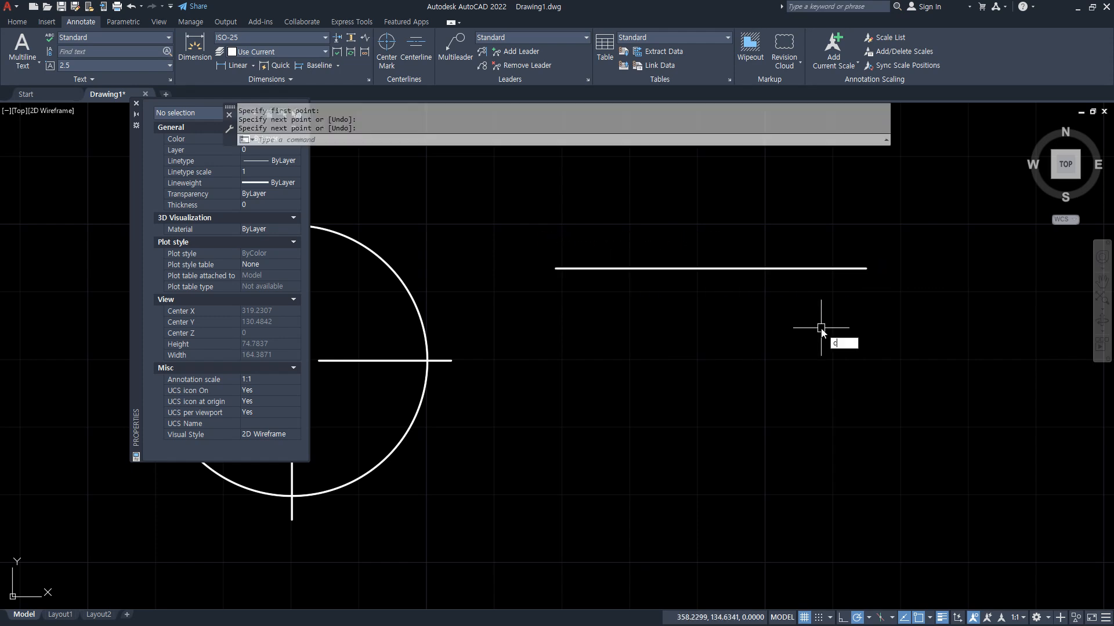
pyautogui.press('Return')
pyautogui.click(767, 268)
pyautogui.press('Return')
pyautogui.click(766, 295)
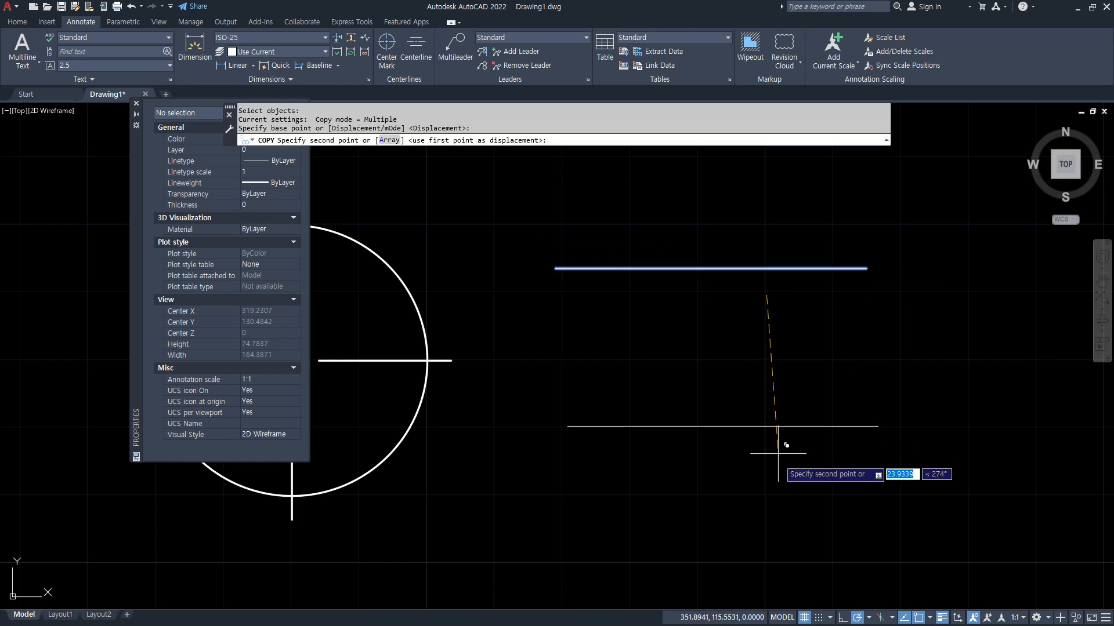
pyautogui.click(770, 500)
pyautogui.press('Return')
pyautogui.hotkey('ctrl', '2')
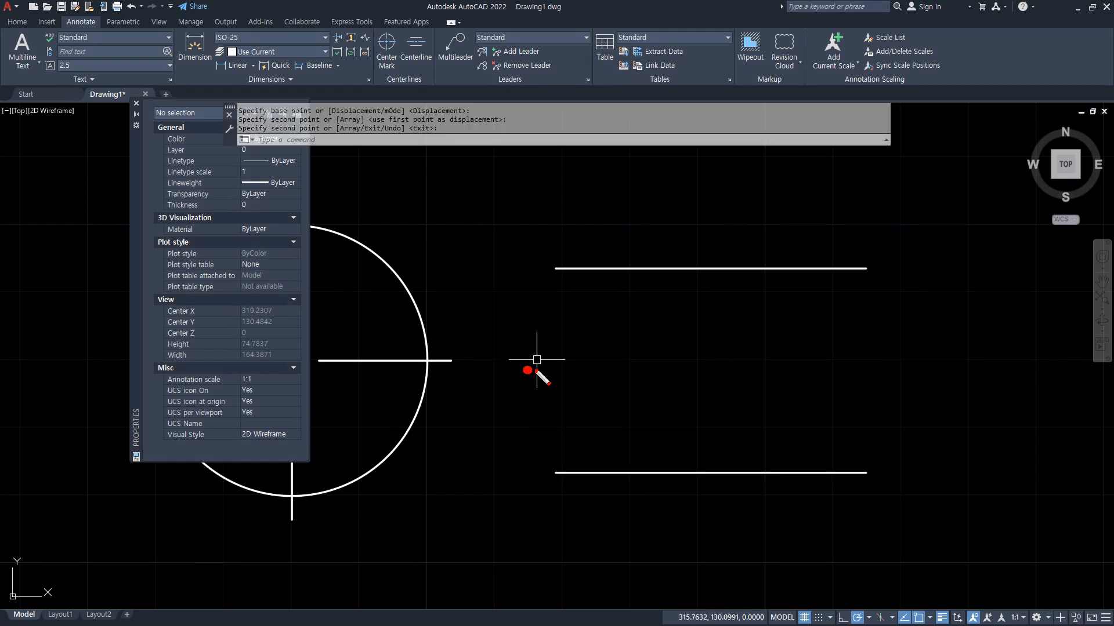
pyautogui.moveTo(526, 370); pyautogui.dragTo(930, 365)
pyautogui.press('Escape')
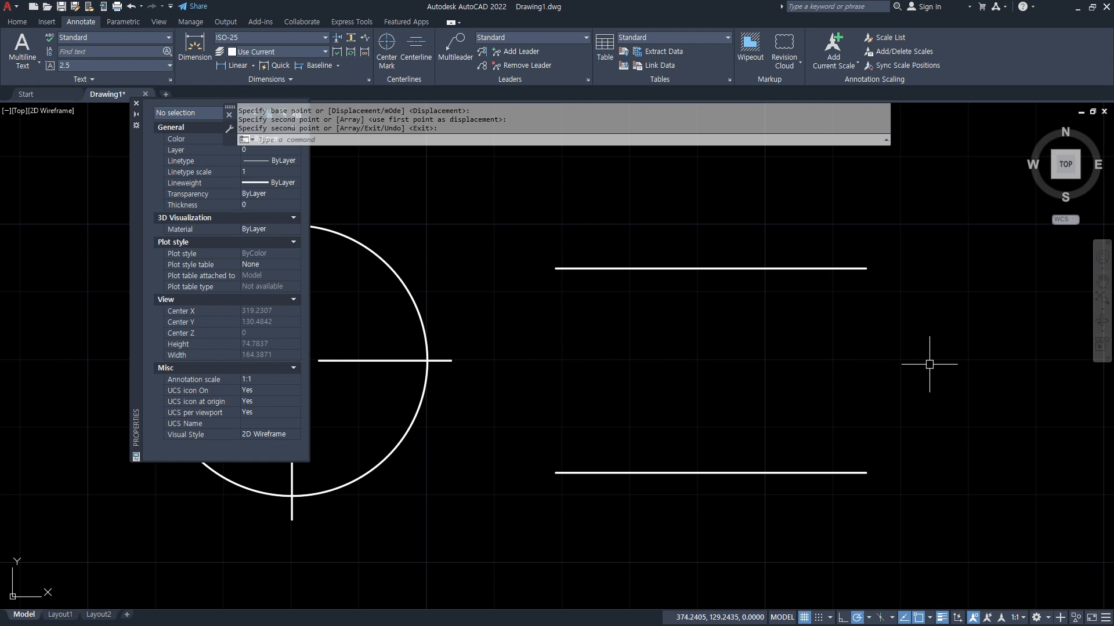
# Add a centerline between the two parallel horizontal lines.
pyautogui.click(416, 54)
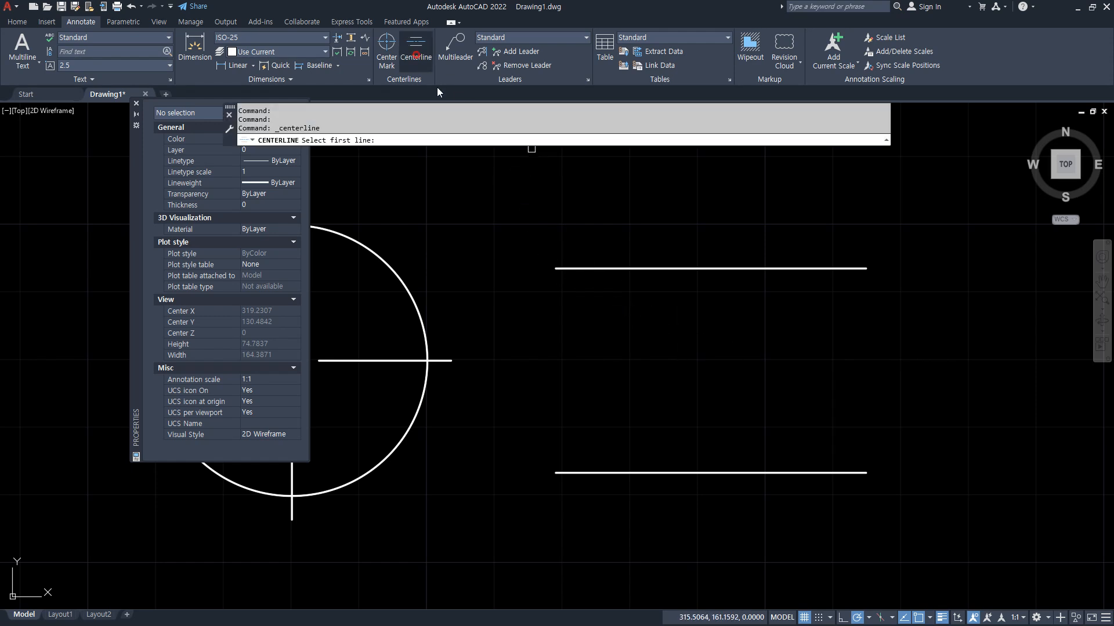
pyautogui.click(637, 268)
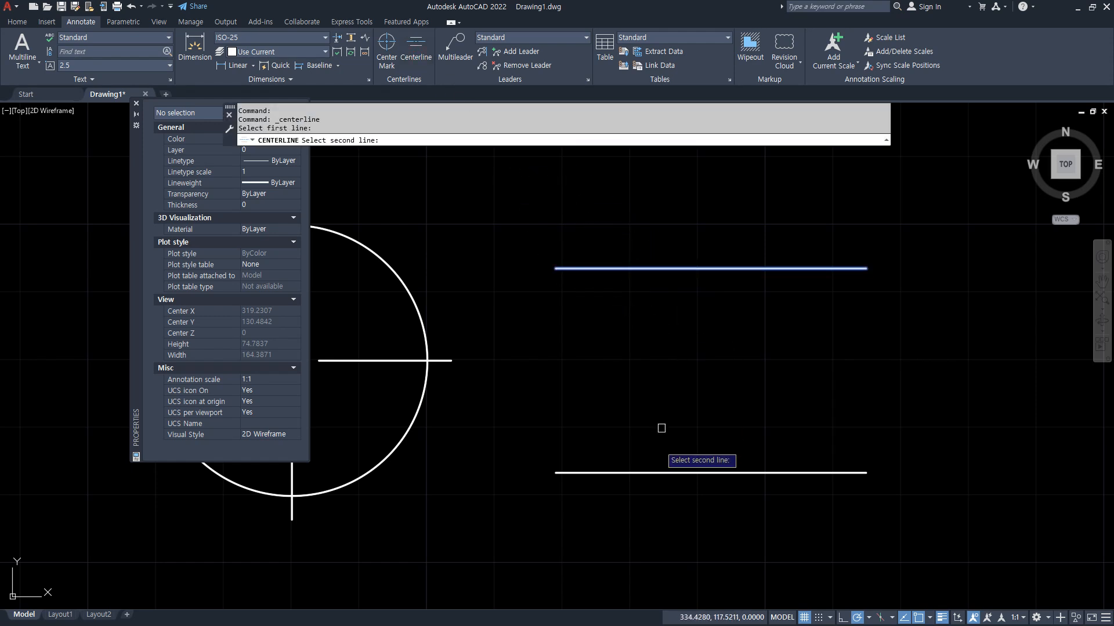
pyautogui.click(641, 472)
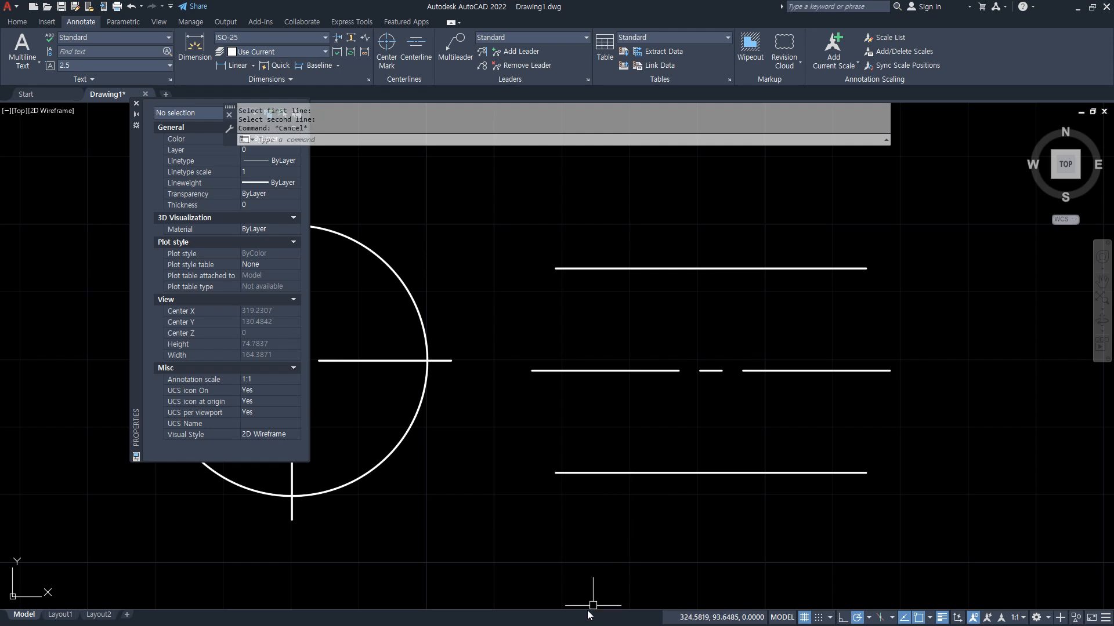
# Switch to the Notepad notes to check the listed dimension commands and return to the AutoCAD drawing.
pyautogui.hotkey('alt', 'Tab')
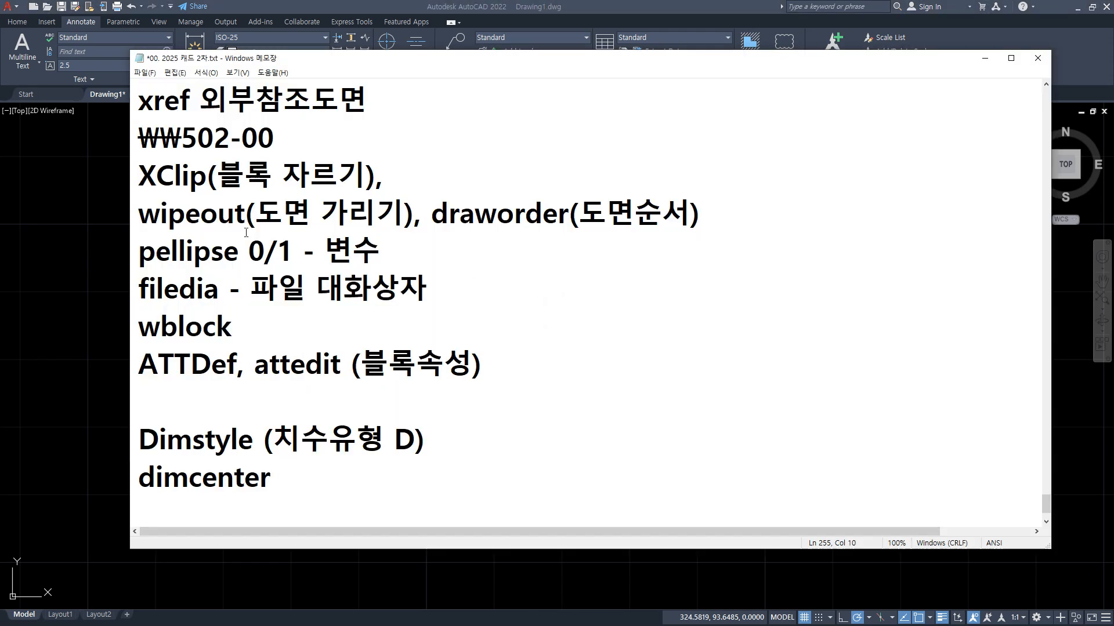
pyautogui.click(77, 279)
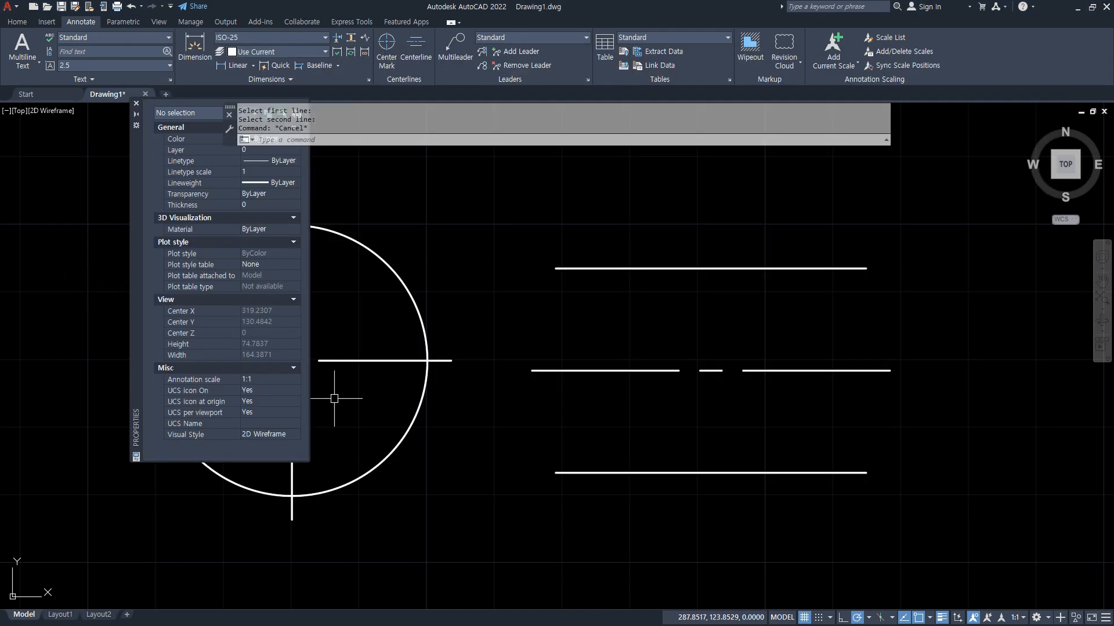
# Draw a circle of radius 30 to the left of the center-marked circle and delete it.
pyautogui.moveTo(418, 374); pyautogui.dragTo(785, 377, button='middle')
pyautogui.moveTo(580, 401); pyautogui.dragTo(804, 402, button='middle')
pyautogui.write('c')
pyautogui.press('Return')
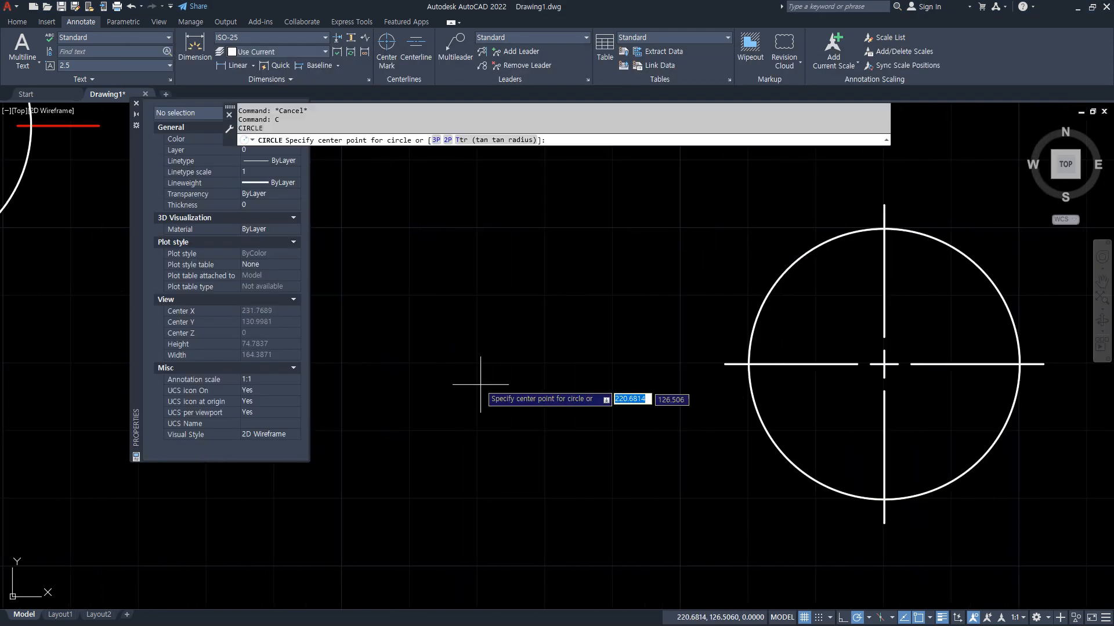
pyautogui.write('30')
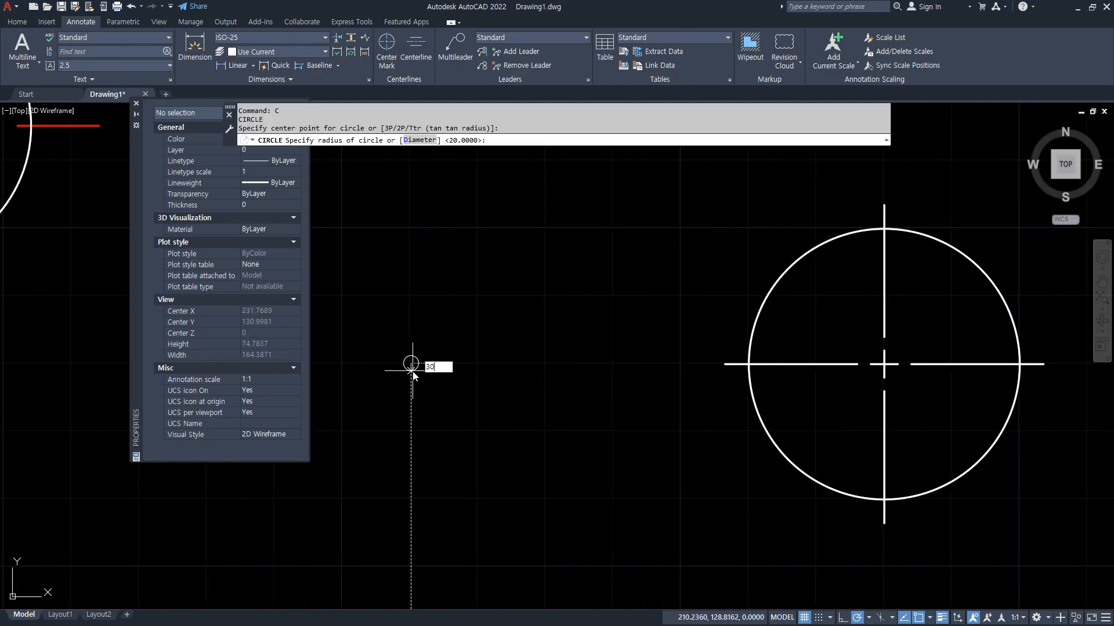
pyautogui.press('Return')
pyautogui.scroll(-2, 682, 316)
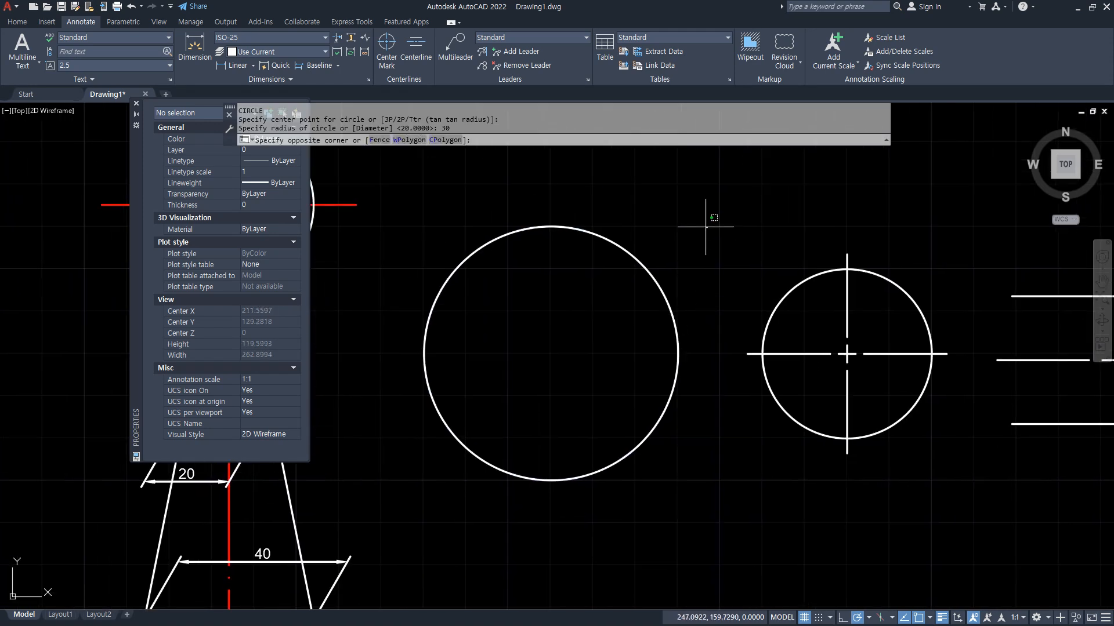
pyautogui.click(645, 267)
pyautogui.press('Delete')
# Draw a circle of radius 20 in the empty space to the left of the center-marked circle.
pyautogui.write('c')
pyautogui.press('Return')
pyautogui.click(550, 351)
pyautogui.write('20')
pyautogui.press('Return')
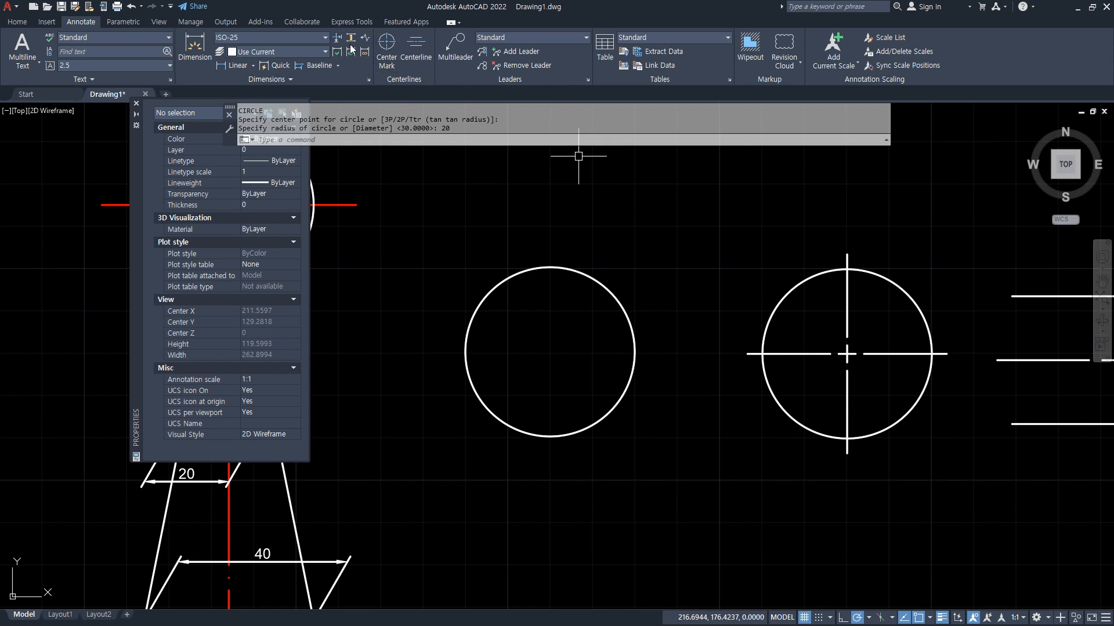
pyautogui.click(365, 79)
pyautogui.press('Escape')
pyautogui.click(313, 80)
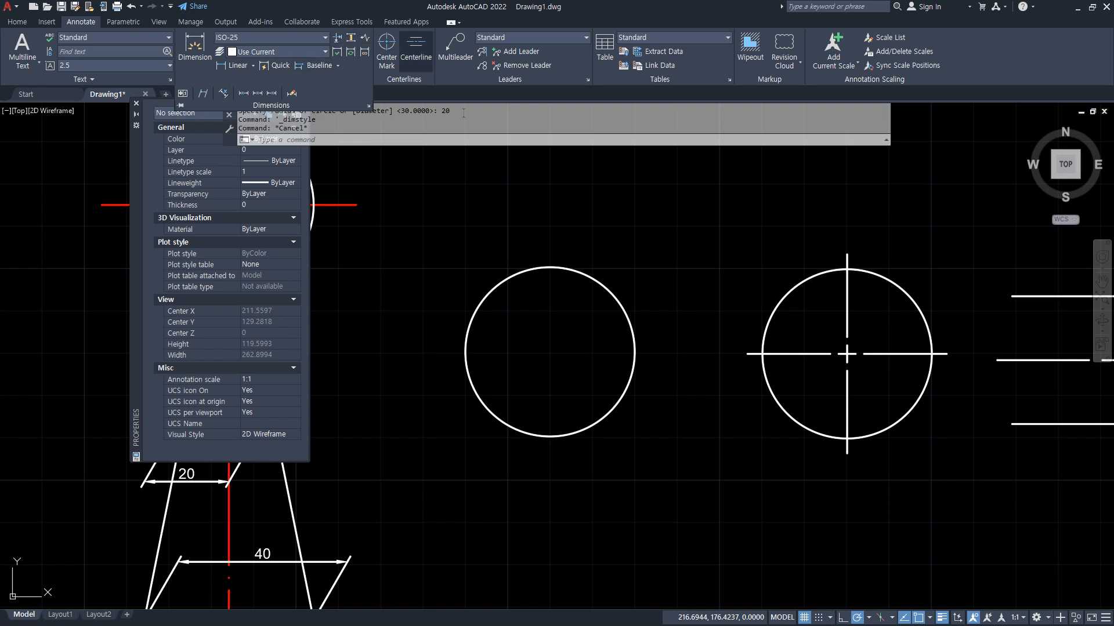
# Add a center mark to the new circle of radius 20 with the DIMCENTER command.
pyautogui.click(581, 139)
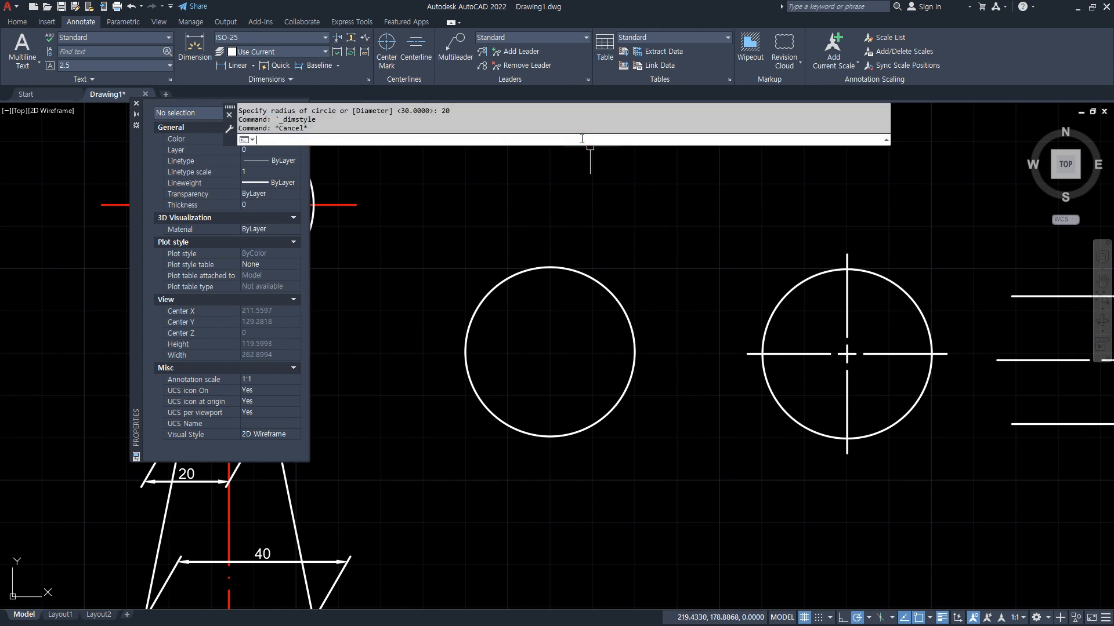
pyautogui.write('dimcenter')
pyautogui.press('Return')
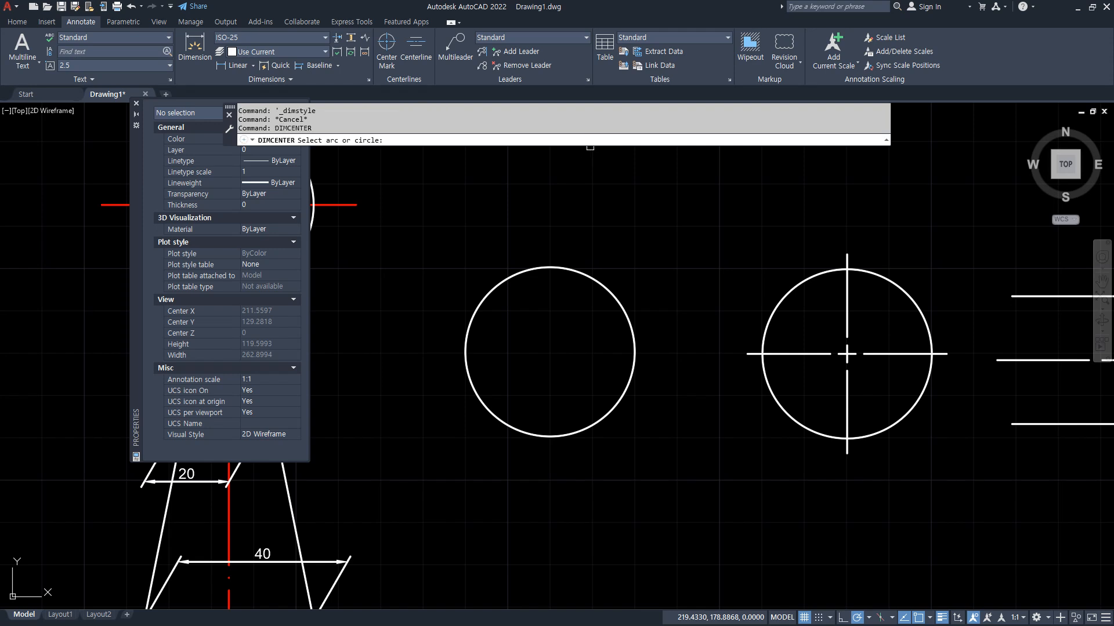
pyautogui.click(560, 268)
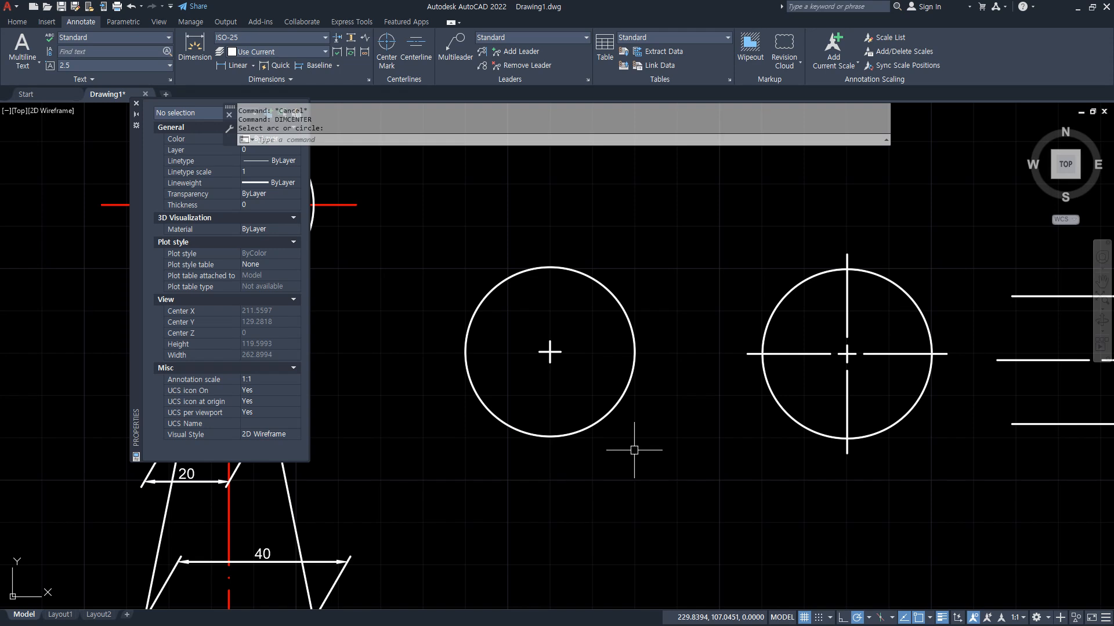
# Modify the ISO-25 dimension style so its center marks use the Line type, and close the Dimension Style Manager.
pyautogui.write('d')
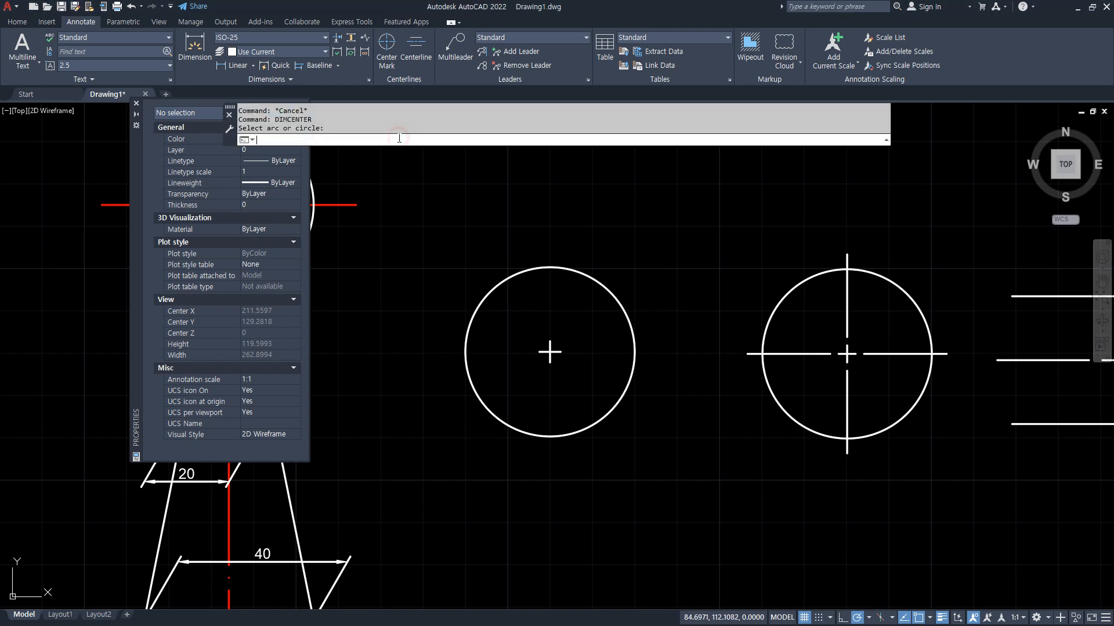
pyautogui.press('Return')
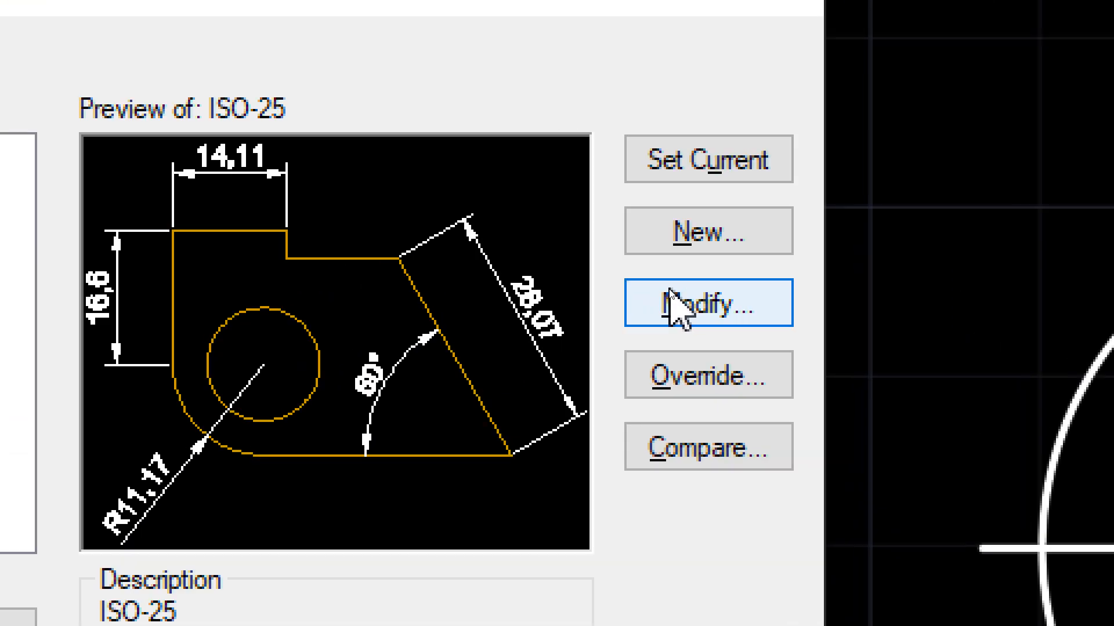
pyautogui.click(672, 304)
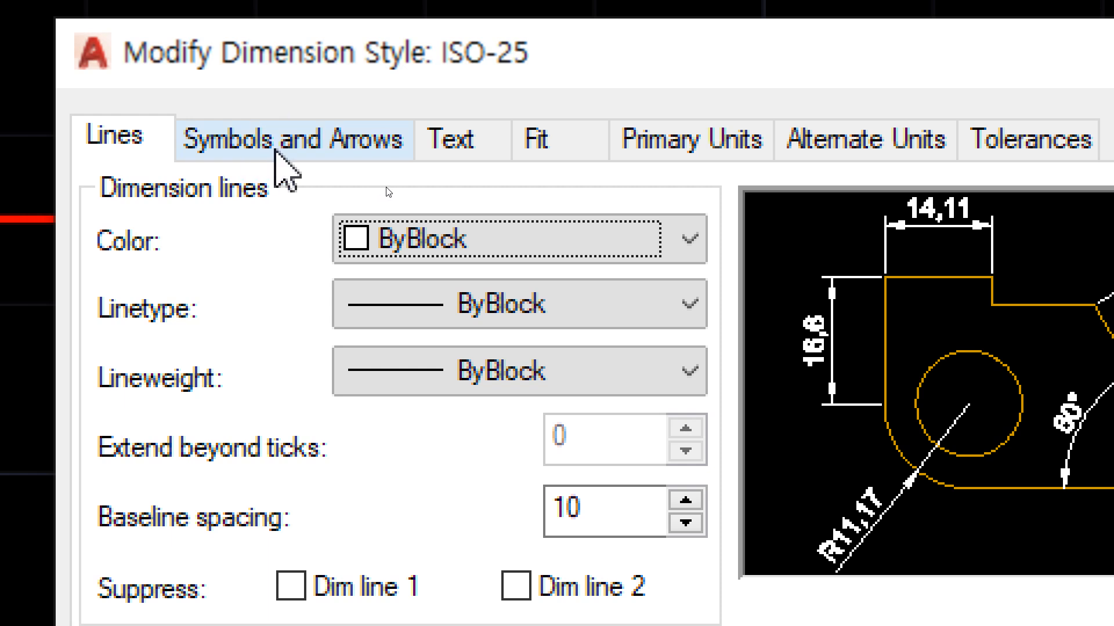
pyautogui.click(275, 152)
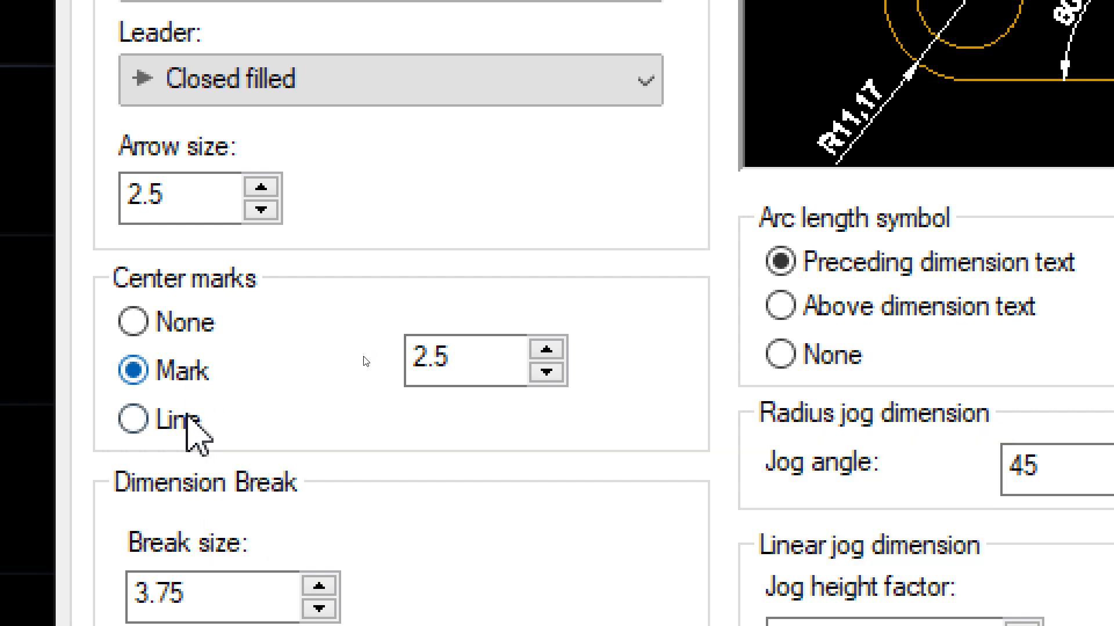
pyautogui.click(187, 420)
pyautogui.click(491, 351)
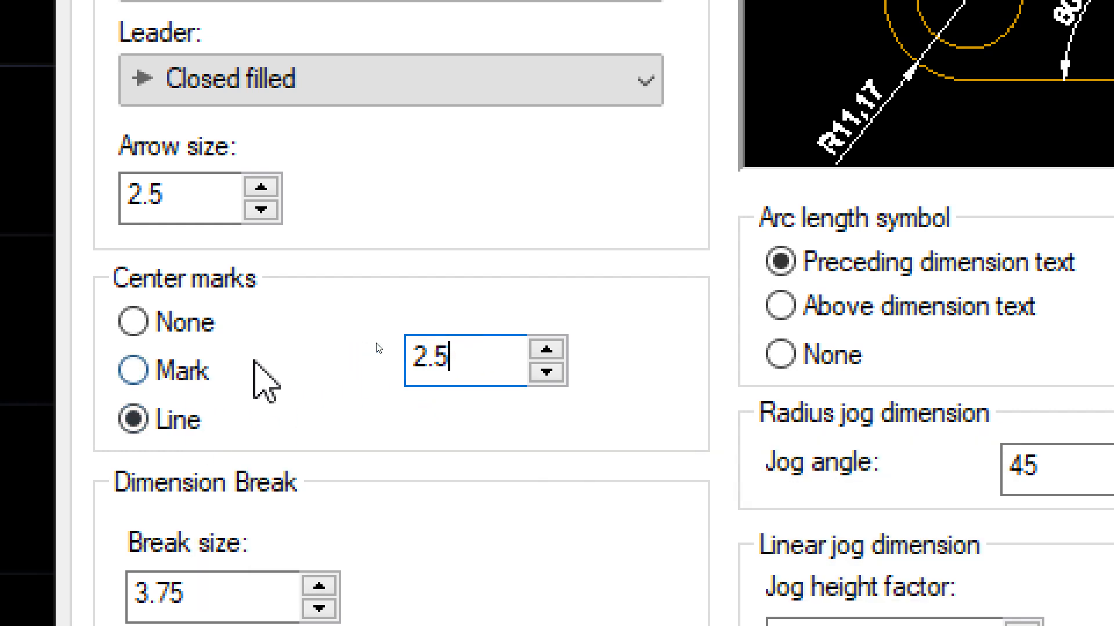
pyautogui.click(198, 382)
pyautogui.click(464, 357)
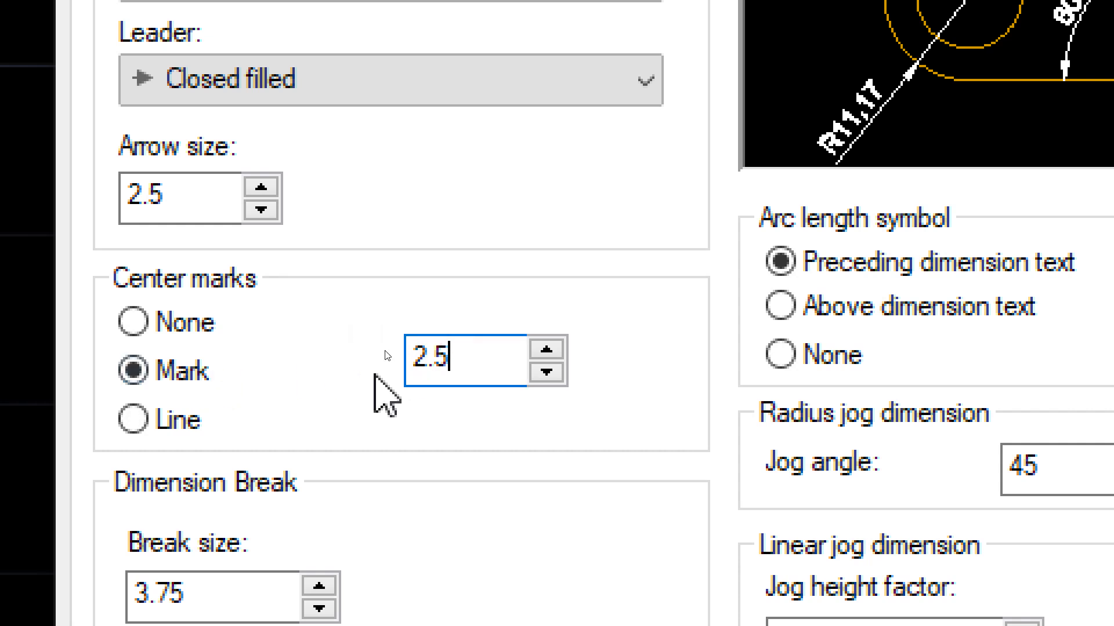
pyautogui.click(174, 422)
pyautogui.click(462, 356)
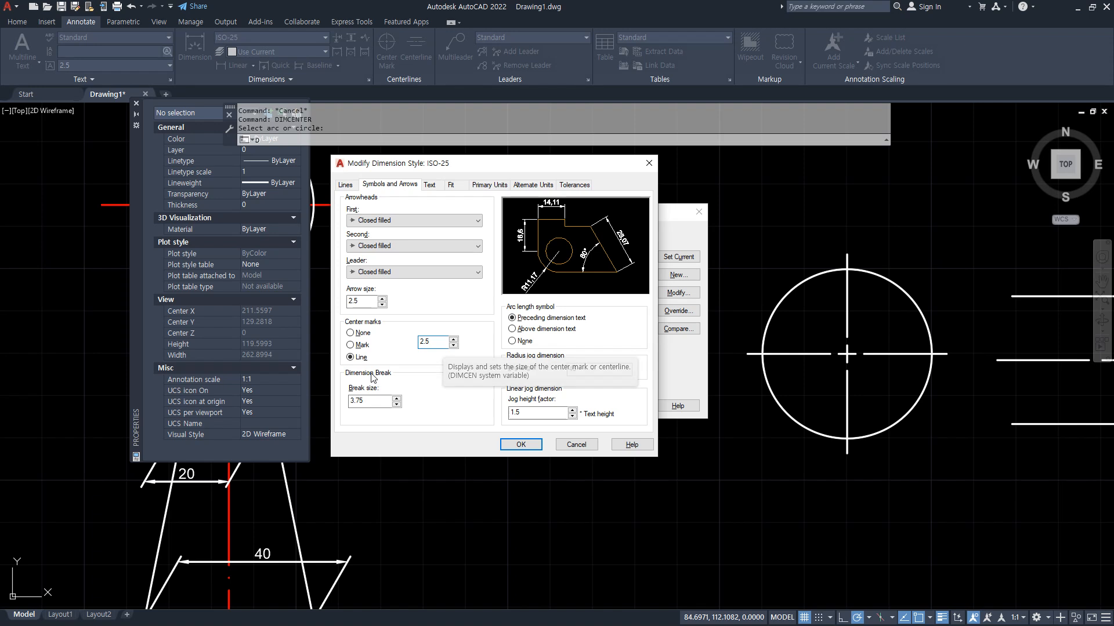
pyautogui.click(520, 444)
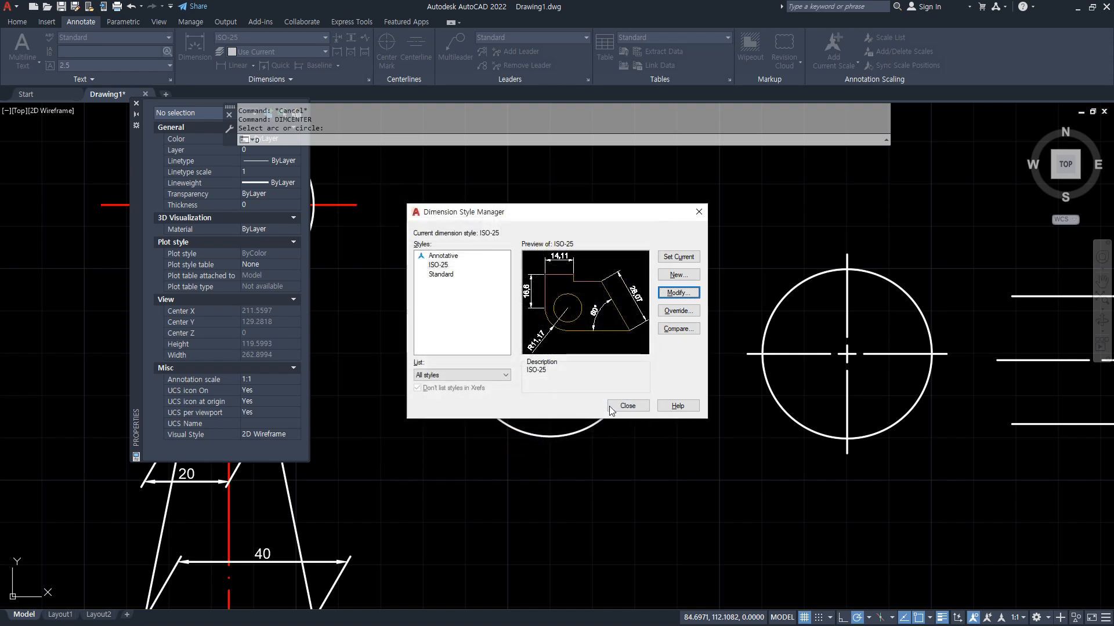
pyautogui.click(628, 407)
# Erase the small cross inside the circle of radius 20 and mark its center again with DIMCENTER.
pyautogui.click(564, 383)
pyautogui.click(526, 332)
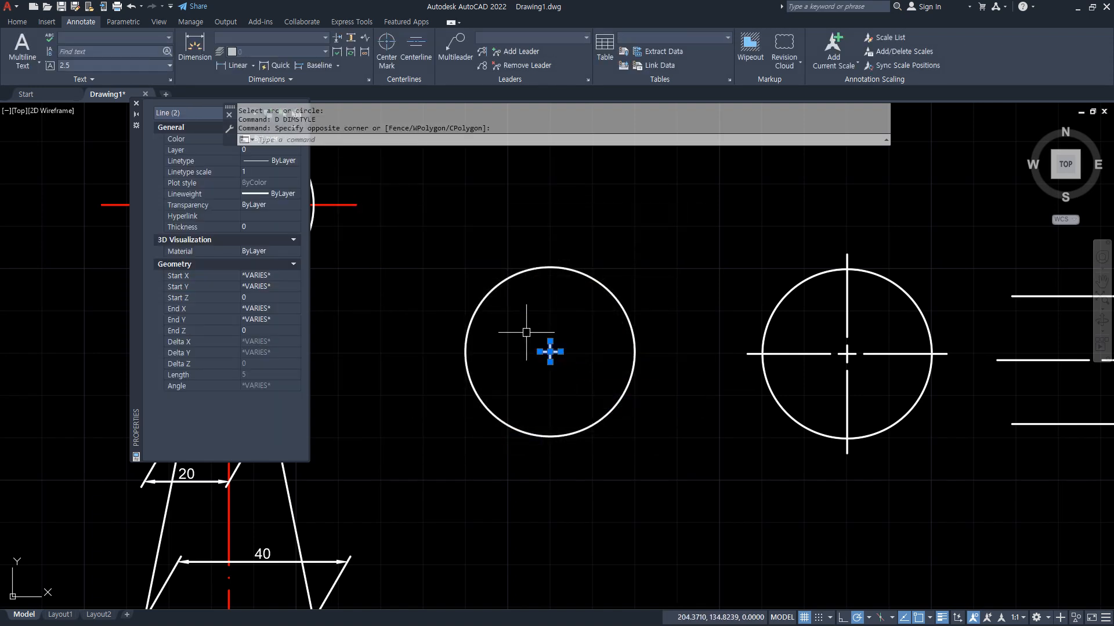
pyautogui.write('e')
pyautogui.press('Return')
pyautogui.write('dimcenter')
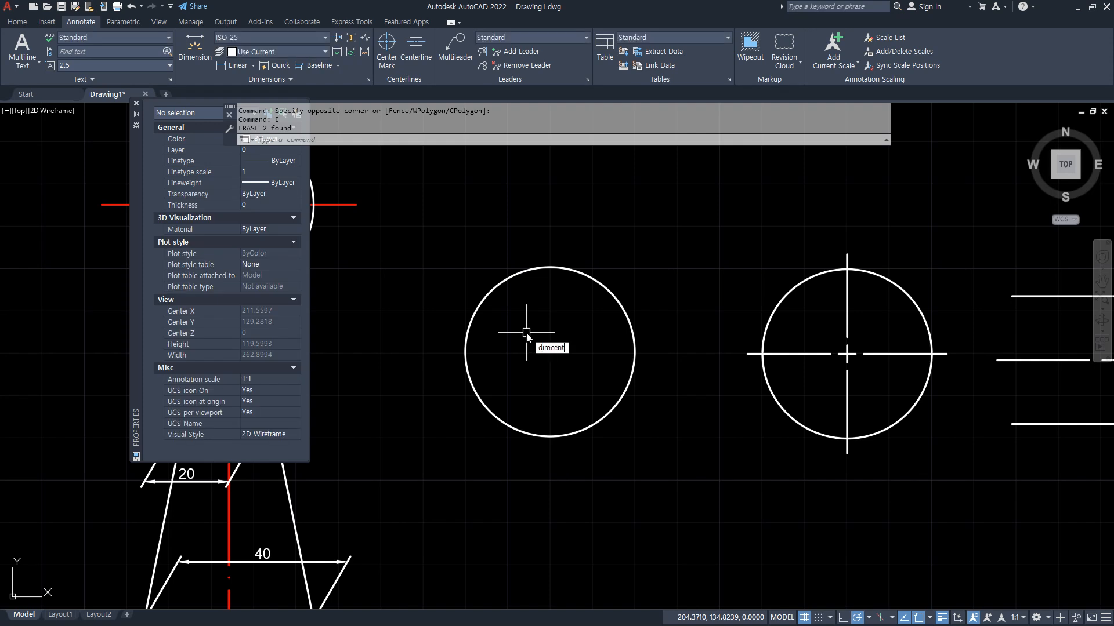
pyautogui.press('Return')
pyautogui.click(605, 297)
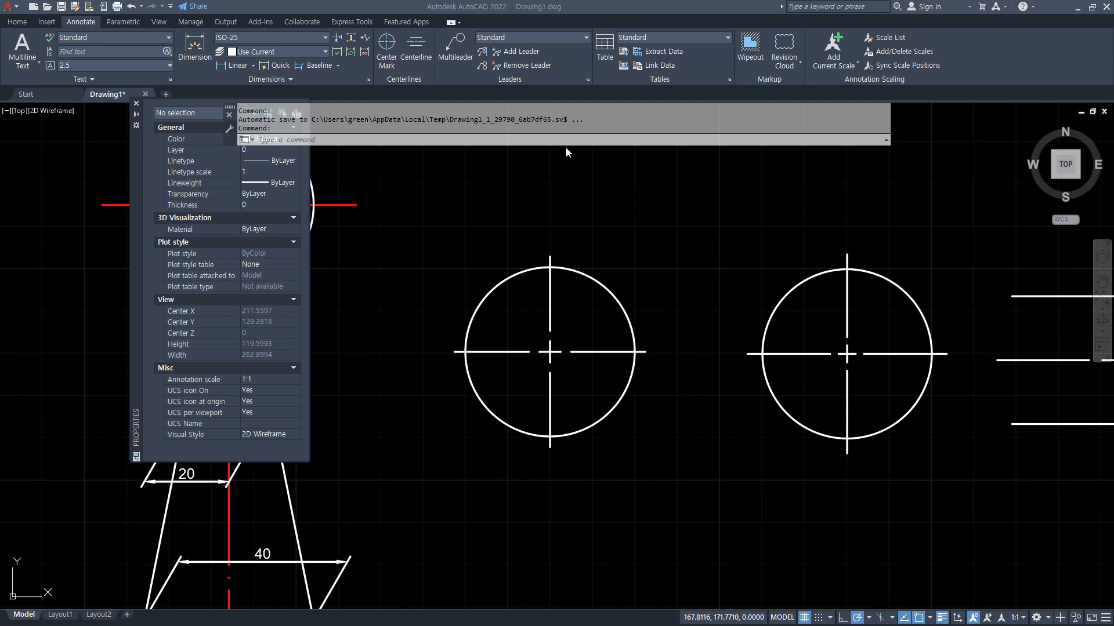
# Modify the ISO-25 dimension style to set the center mark size to 5, and close the Dimension Style Manager.
pyautogui.write('D')
pyautogui.press('Return')
pyautogui.click(668, 293)
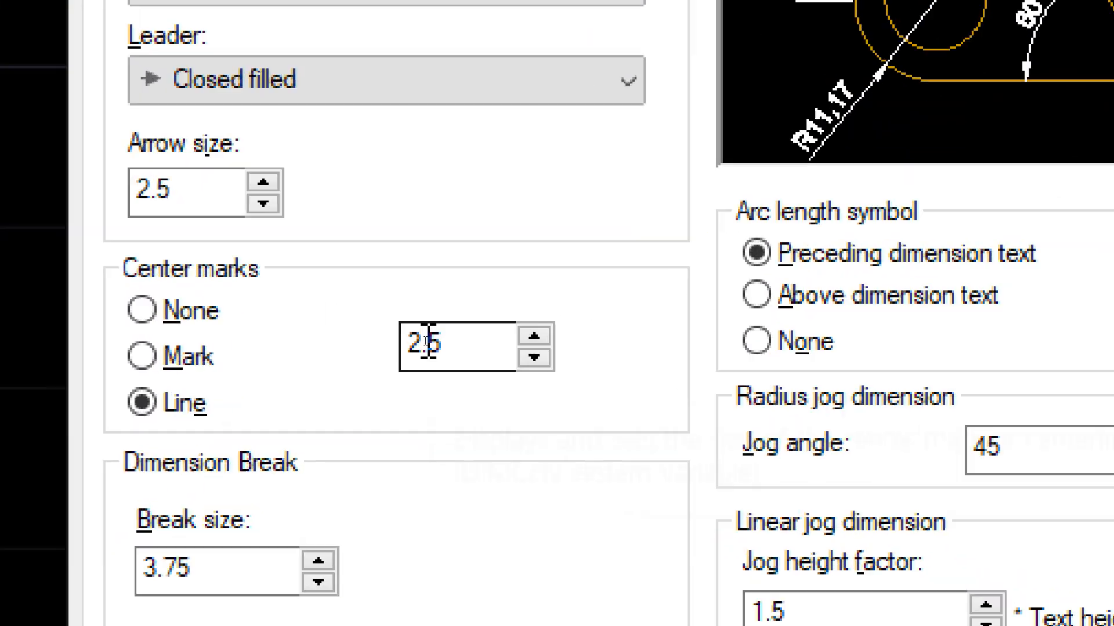
pyautogui.moveTo(425, 342); pyautogui.dragTo(409, 341)
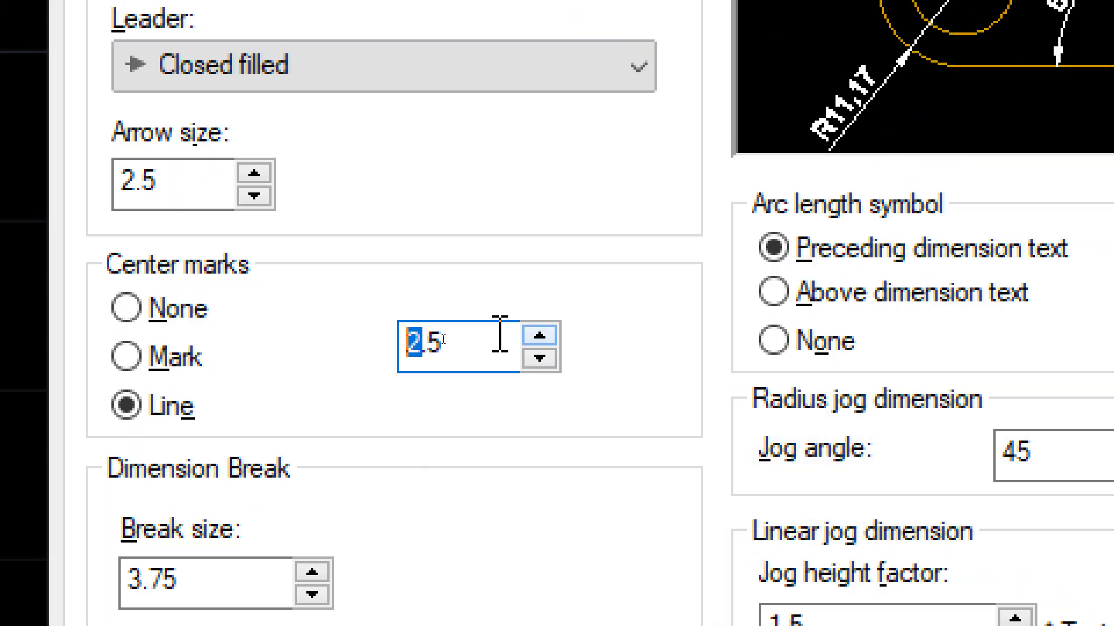
pyautogui.moveTo(500, 334); pyautogui.dragTo(248, 331)
pyautogui.write('5')
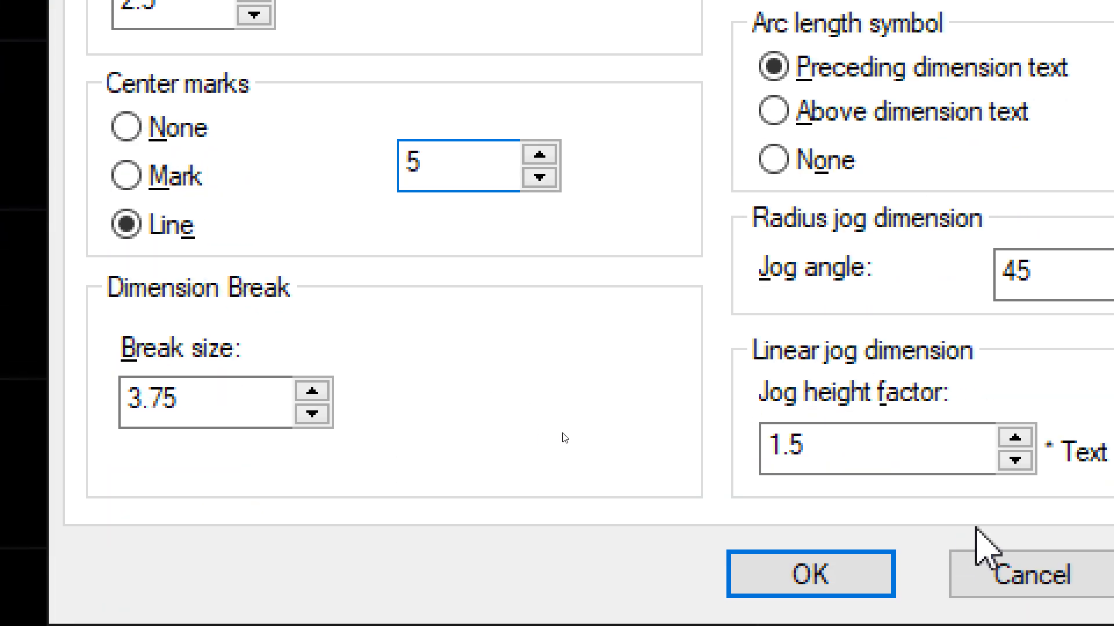
pyautogui.click(857, 577)
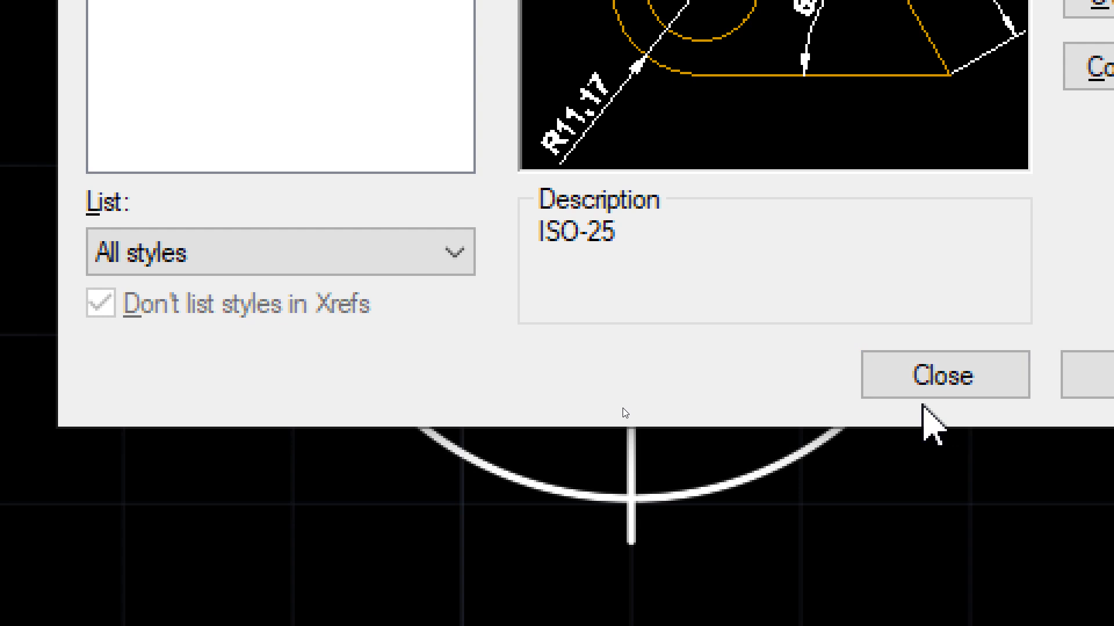
pyautogui.click(931, 386)
# Erase all the old center mark lines of the circle of radius 20, keeping the circle itself.
pyautogui.click(789, 238)
pyautogui.click(476, 51)
pyautogui.press('Delete')
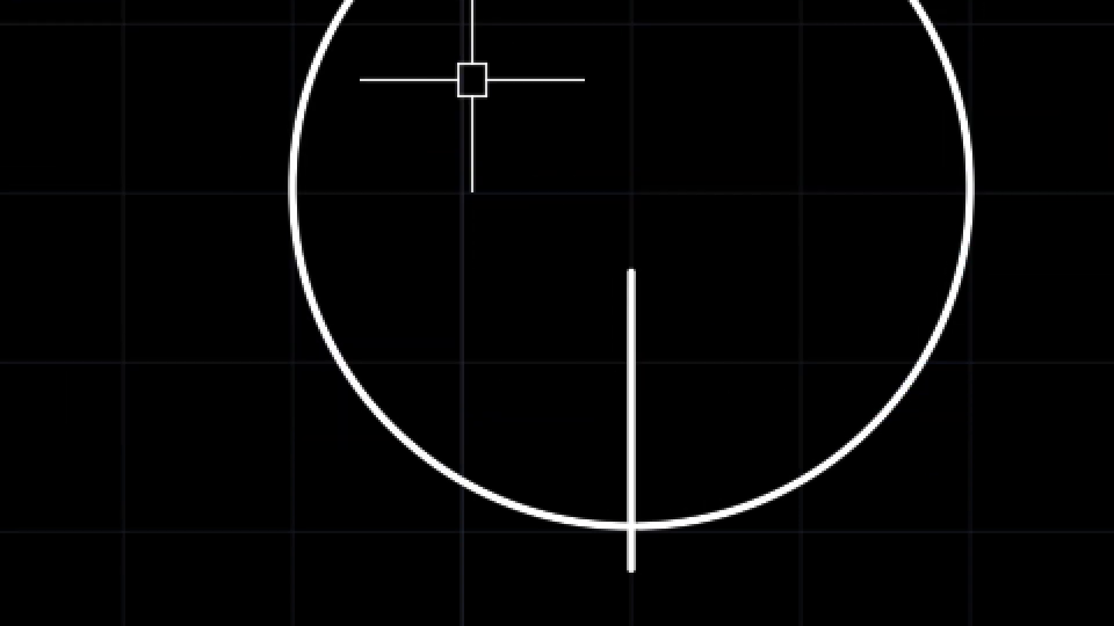
pyautogui.click(646, 329)
pyautogui.click(534, 336)
pyautogui.press('Delete')
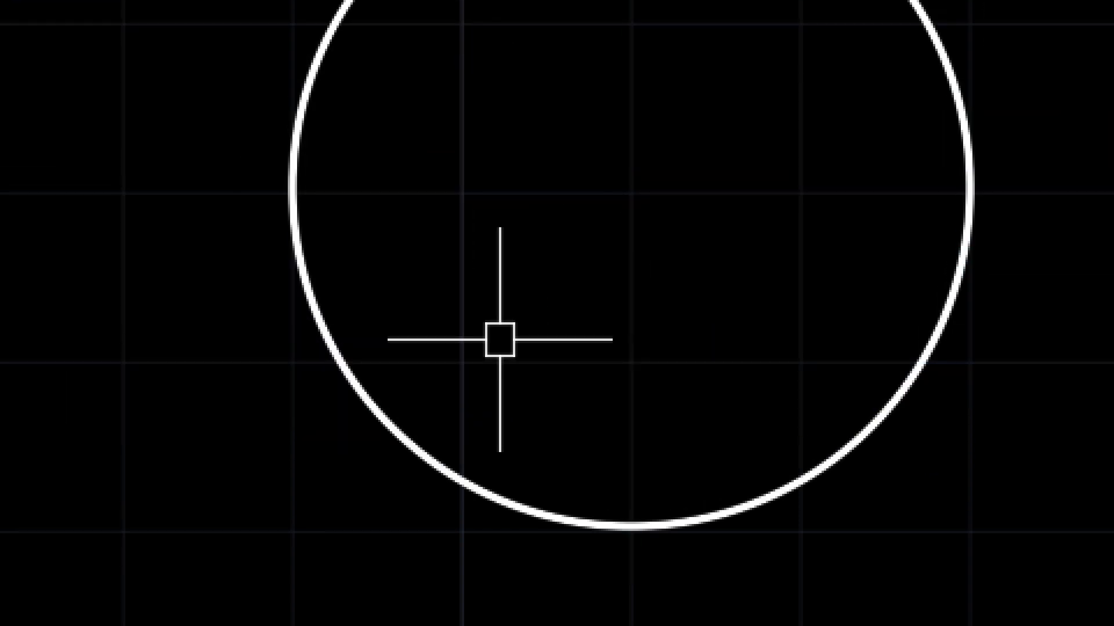
pyautogui.scroll(-2, 500, 340)
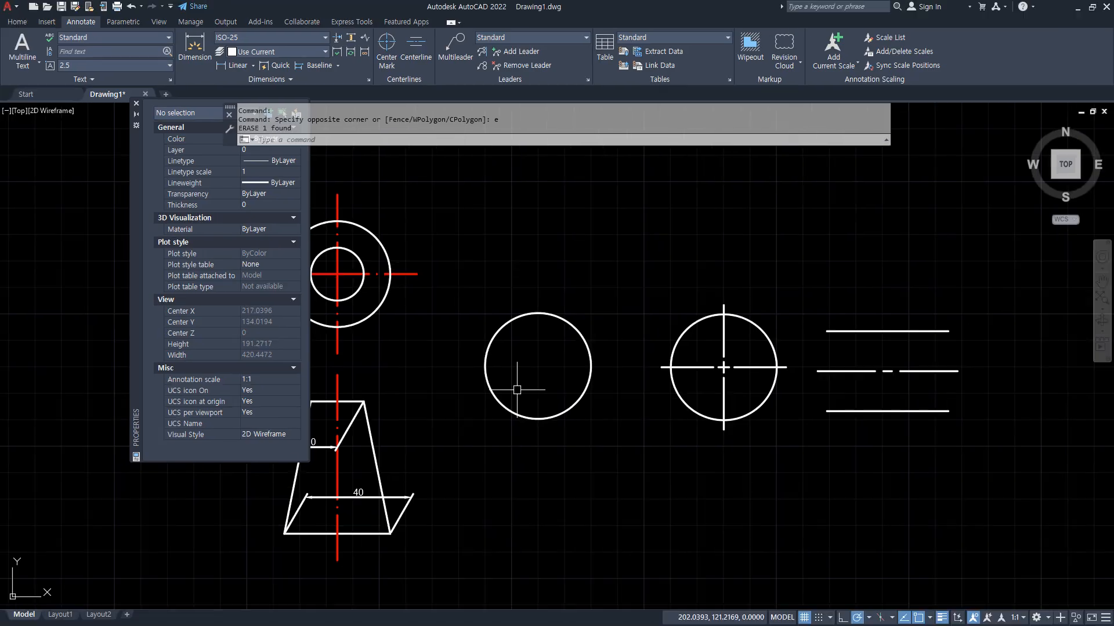
# Mark the center of the emptied circle again with the DIMCENTER command.
pyautogui.write('dimcenter')
pyautogui.press('Return')
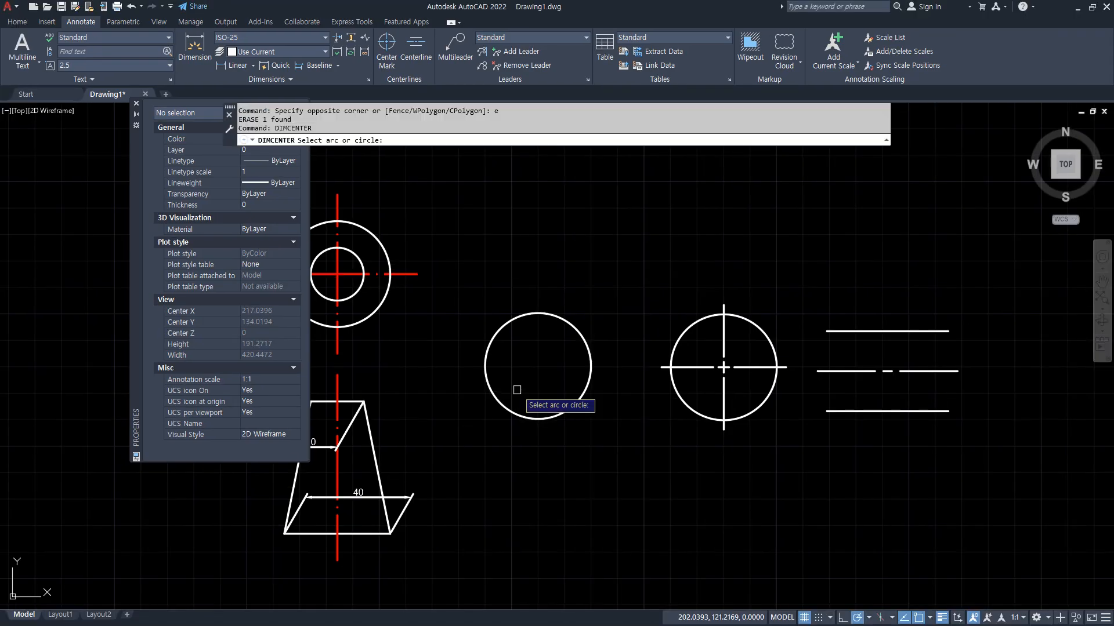
pyautogui.click(580, 334)
pyautogui.scroll(4, 573, 406)
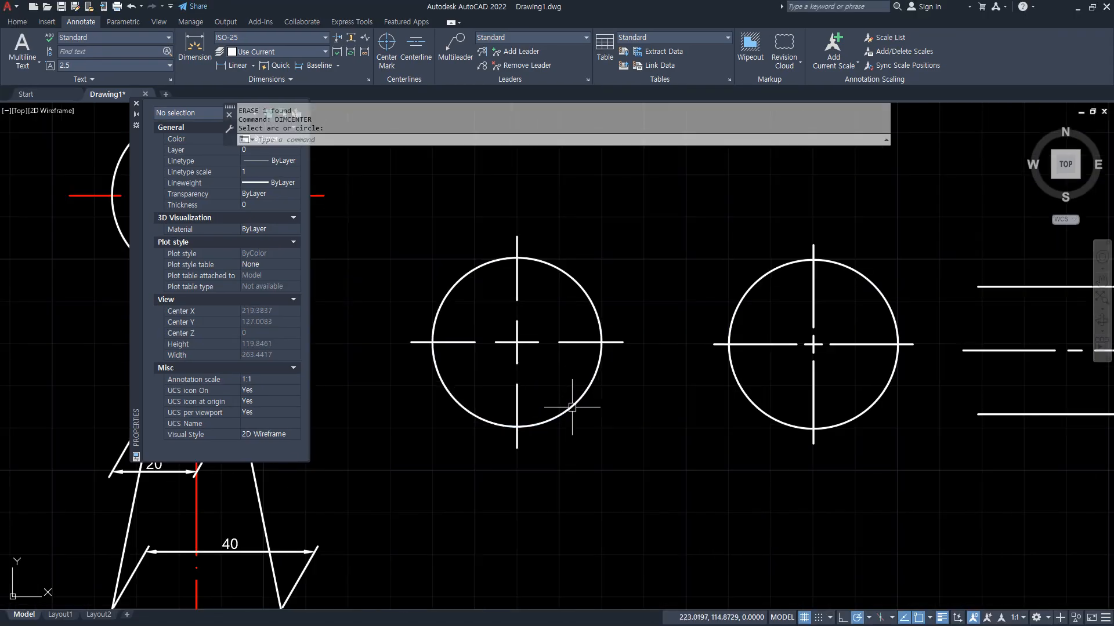
pyautogui.scroll(1, 583, 413)
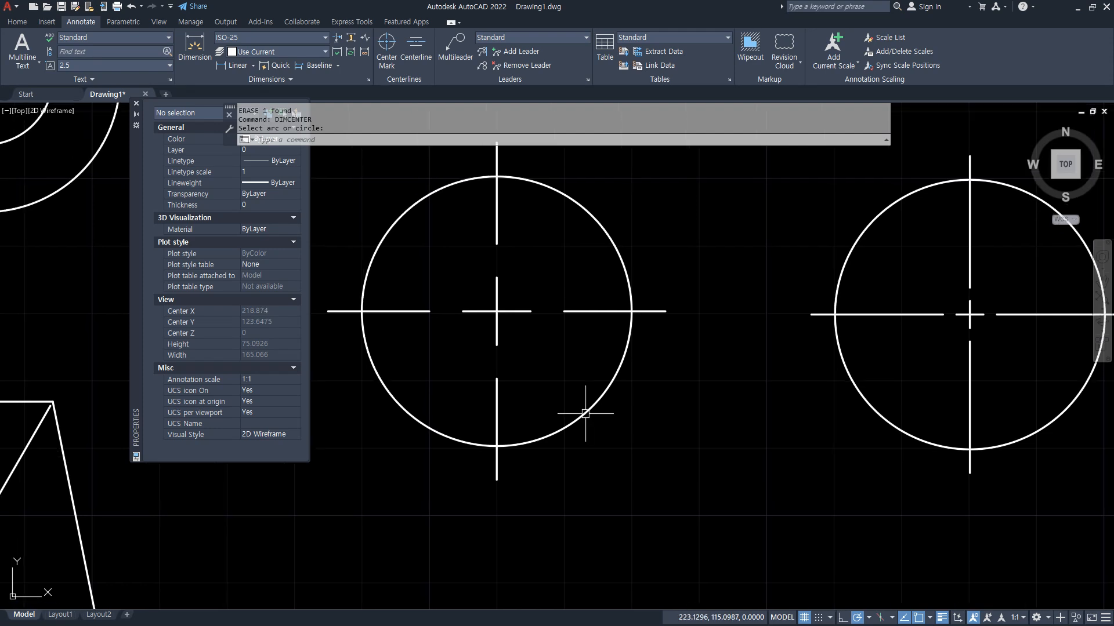
# Add a linear dimension from the circle's center to the end of the central cross's horizontal arm, placed below it.
pyautogui.scroll(2, 589, 398)
pyautogui.click(234, 65)
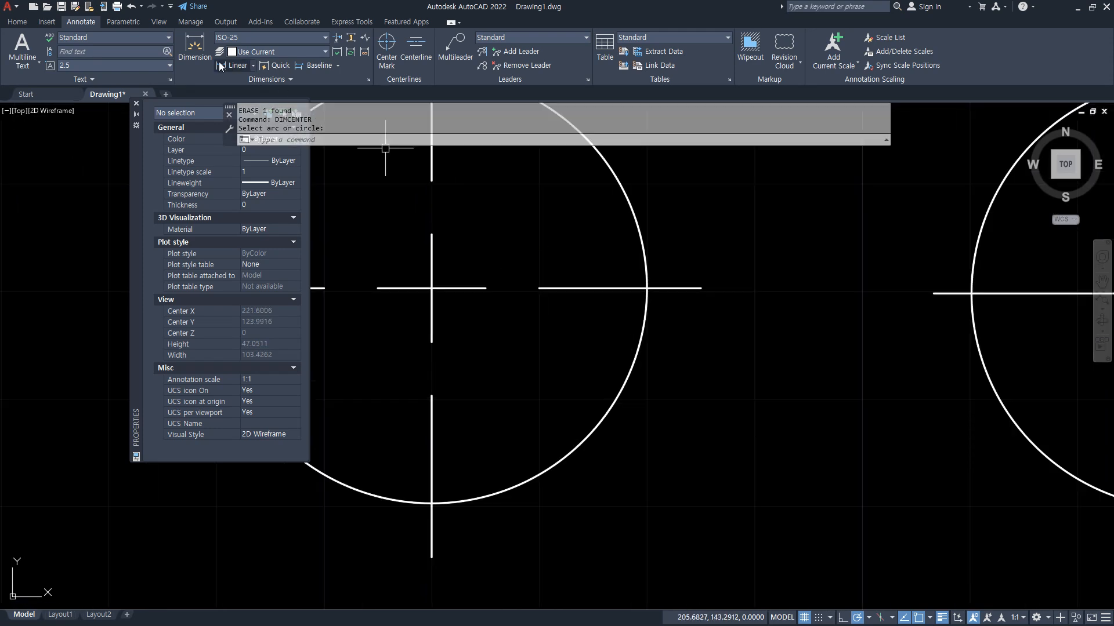
pyautogui.click(432, 288)
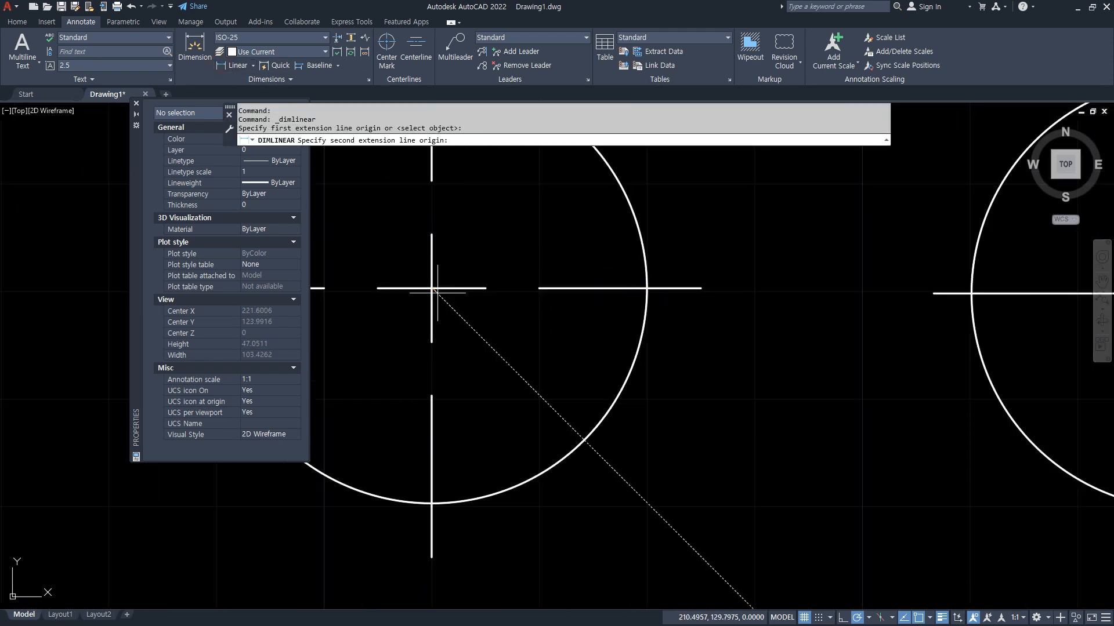
pyautogui.click(486, 289)
pyautogui.click(486, 341)
# Add a linear dimension across the gap between the central cross and the outer horizontal line, placed above it.
pyautogui.press('Return')
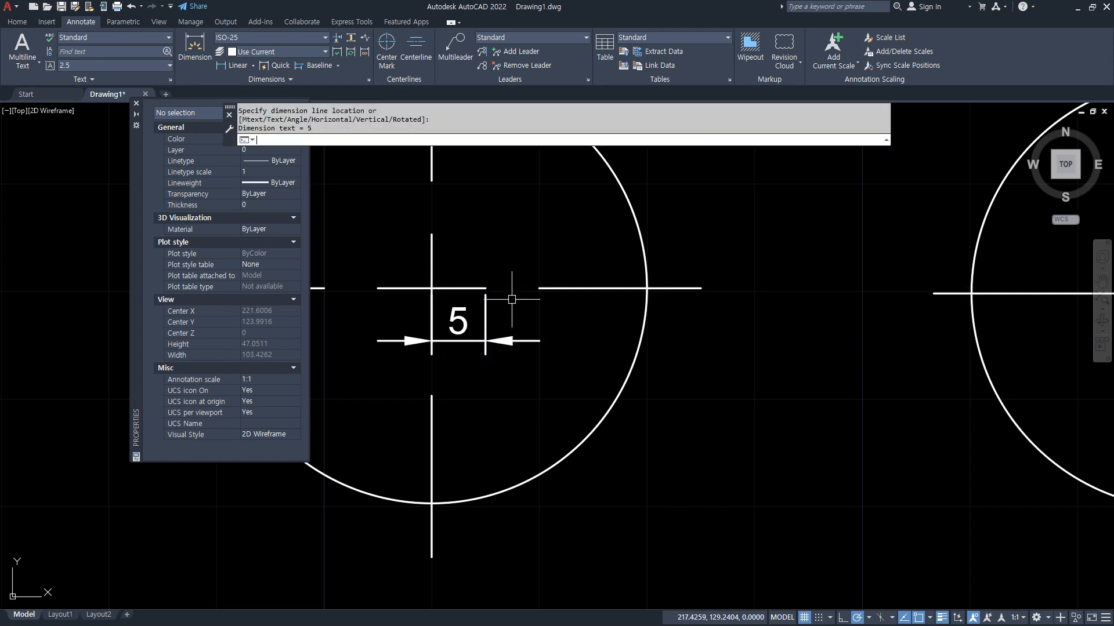
pyautogui.click(486, 288)
pyautogui.click(539, 289)
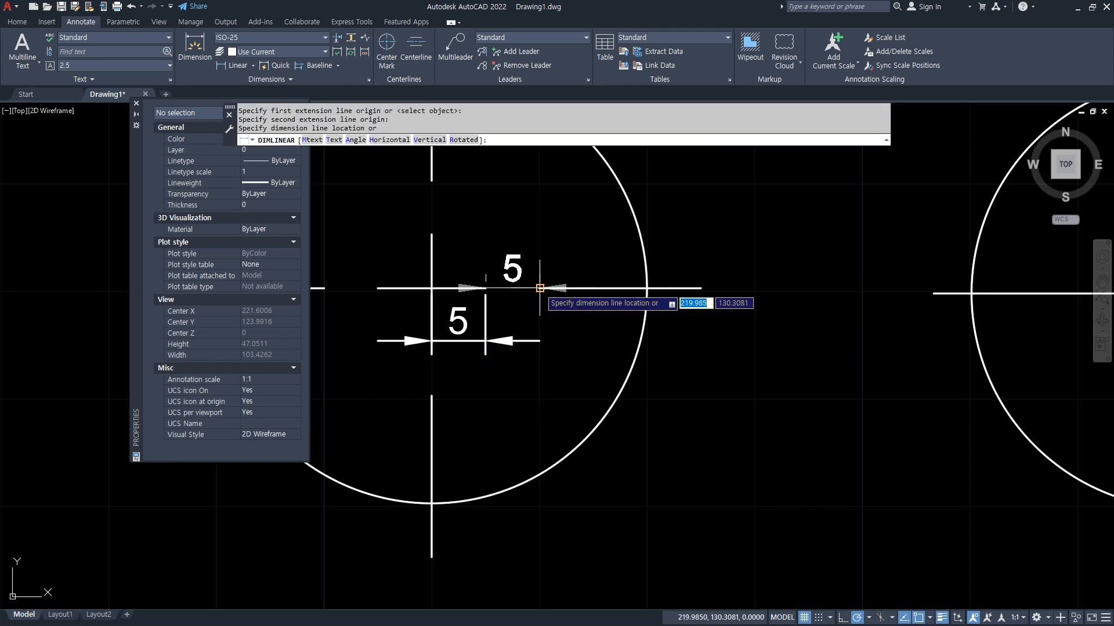
pyautogui.click(540, 245)
# Add a linear dimension for the horizontal center line's overhang beyond the circle, placed above it.
pyautogui.press('Return')
pyautogui.click(646, 288)
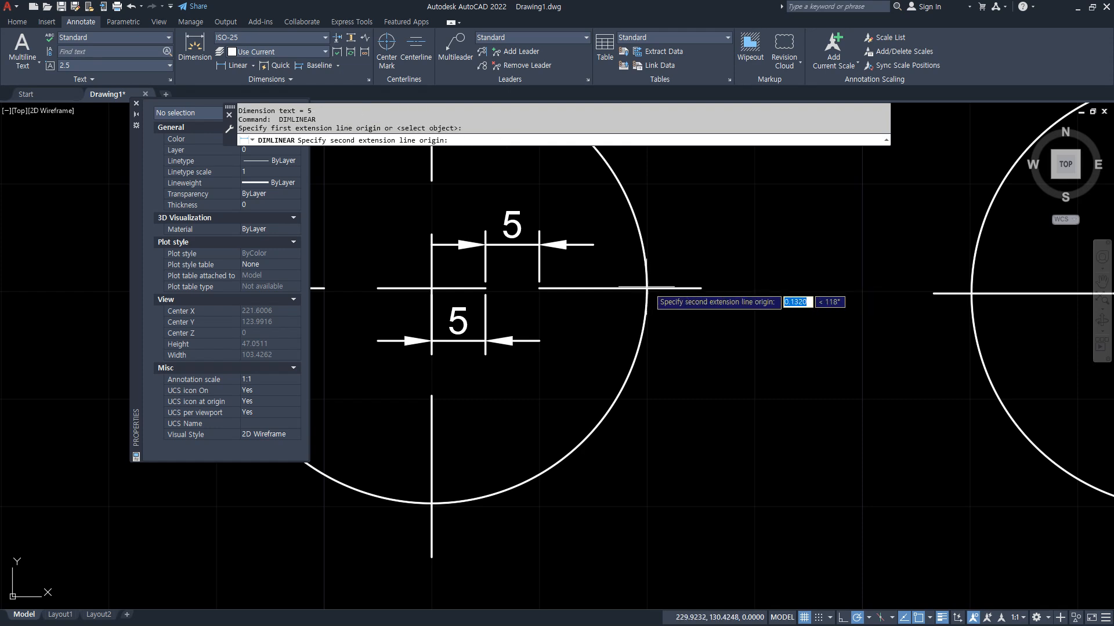
pyautogui.click(701, 288)
pyautogui.click(702, 247)
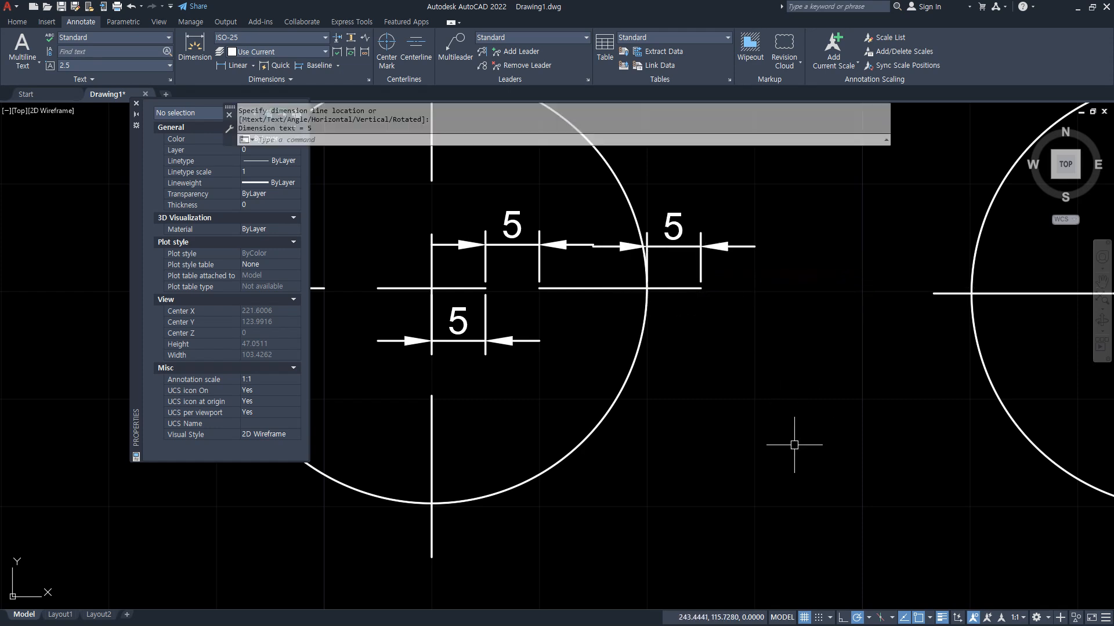
pyautogui.press('Escape')
# Inspect the individual line segments that make up the DIMCENTER mark by selecting them, and clear the selection.
pyautogui.scroll(-2, 783, 464)
pyautogui.click(574, 458)
pyautogui.click(485, 371)
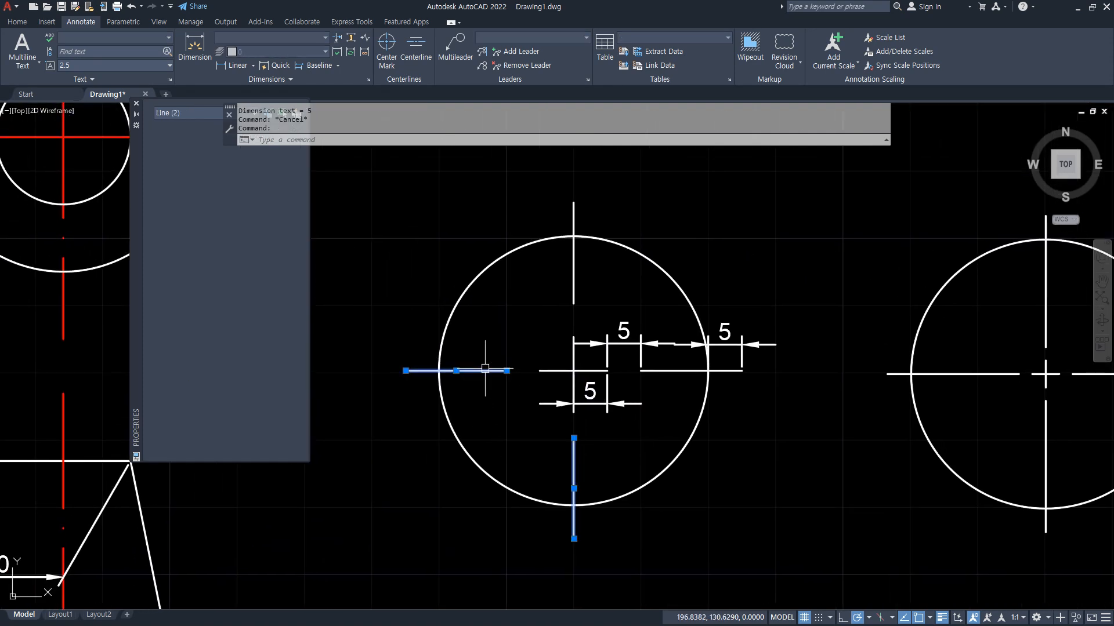
pyautogui.click(580, 370)
pyautogui.click(577, 359)
pyautogui.click(581, 284)
pyautogui.click(566, 284)
pyautogui.click(670, 370)
pyautogui.press('Escape')
pyautogui.press('Escape')
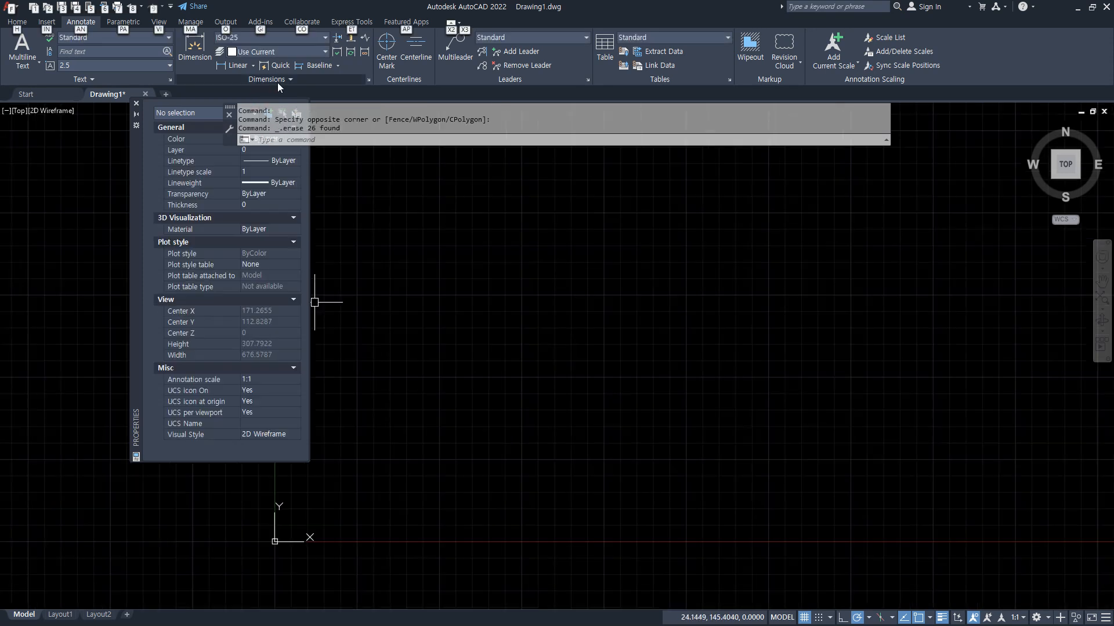
pyautogui.click(285, 78)
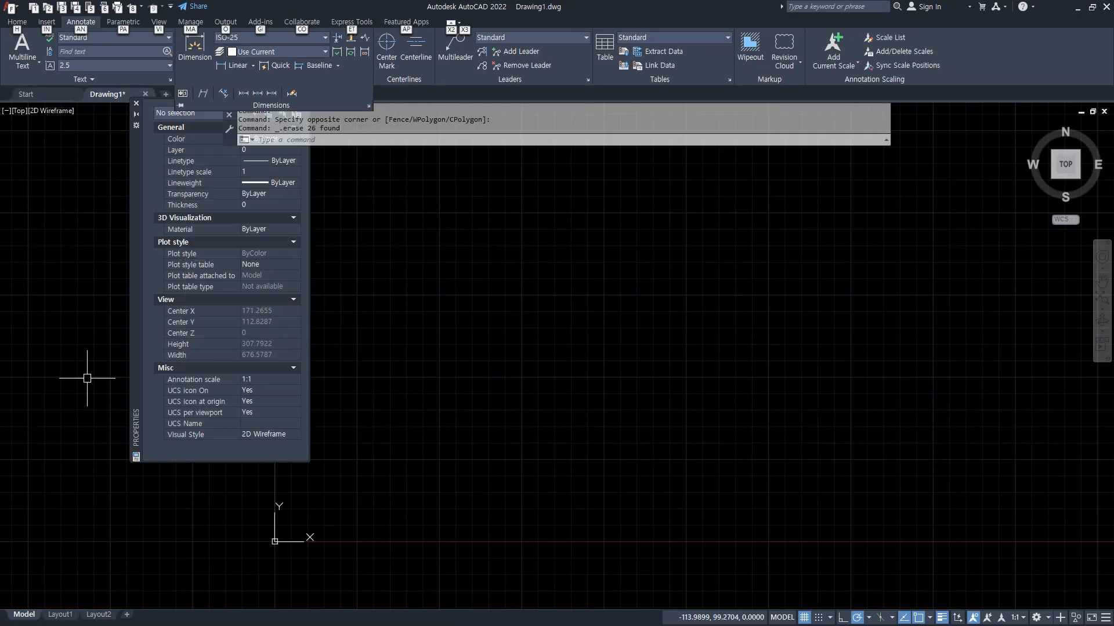
# Switch to the Notepad notes and add the line "형상공차(기하공차)" below "dimcenter".
pyautogui.hotkey('alt', 'Tab')
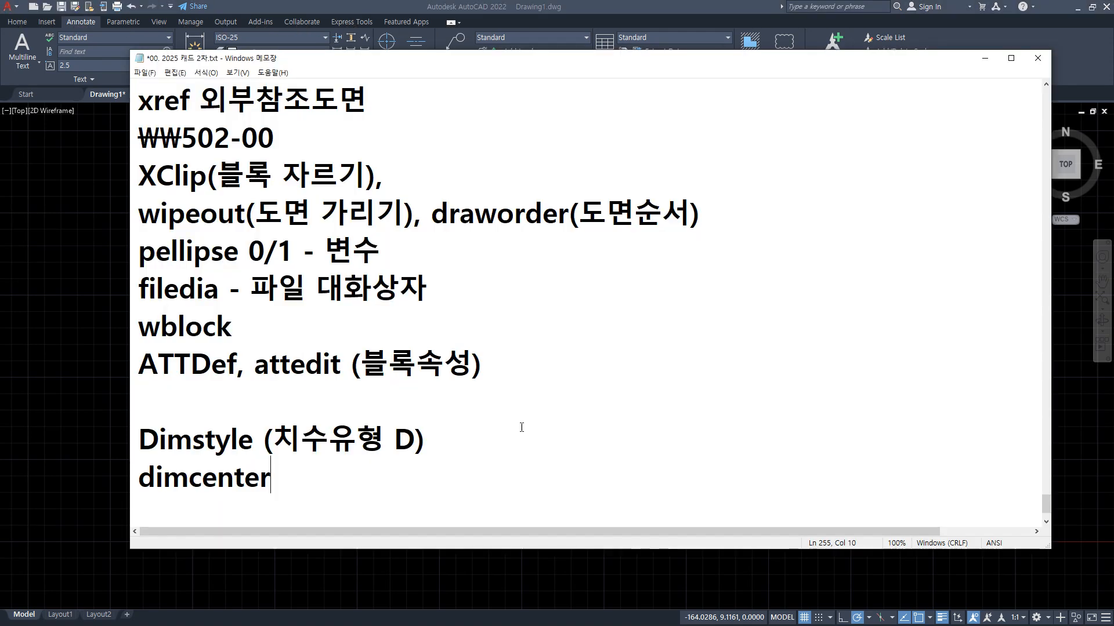
pyautogui.press('Return')
pyautogui.write('공차')
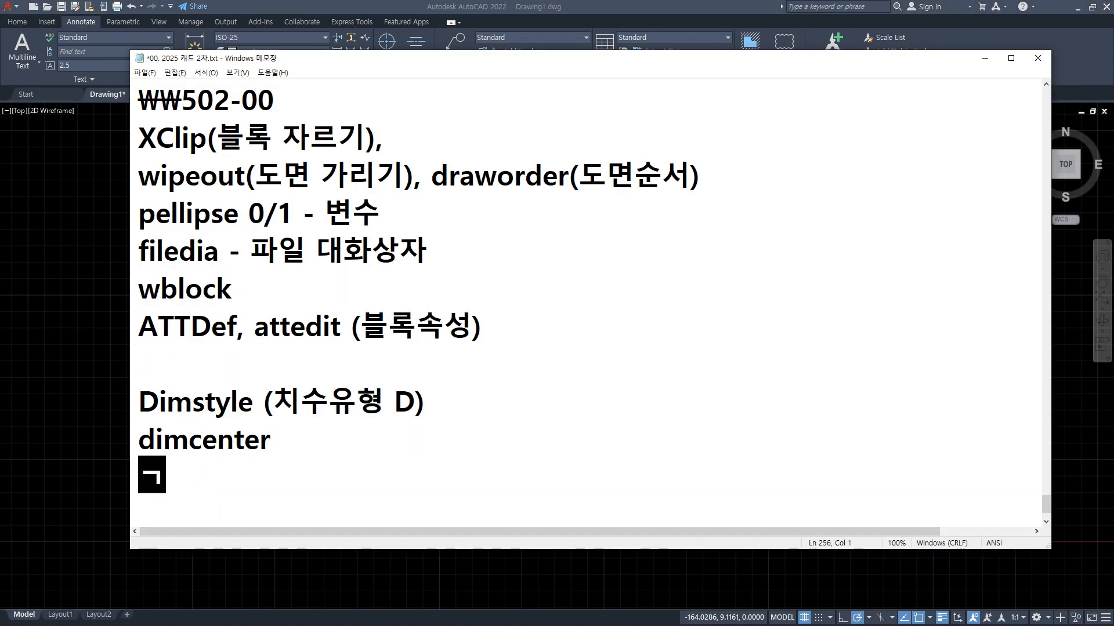
pyautogui.press('Home')
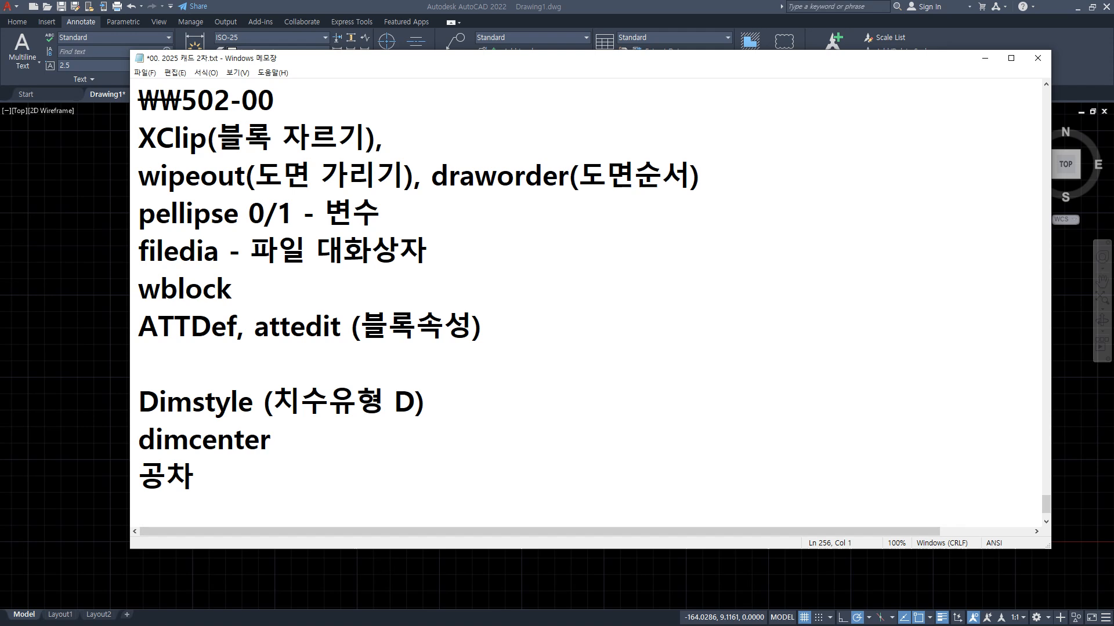
pyautogui.write('형상')
pyautogui.press('End')
pyautogui.write('(기하공차')
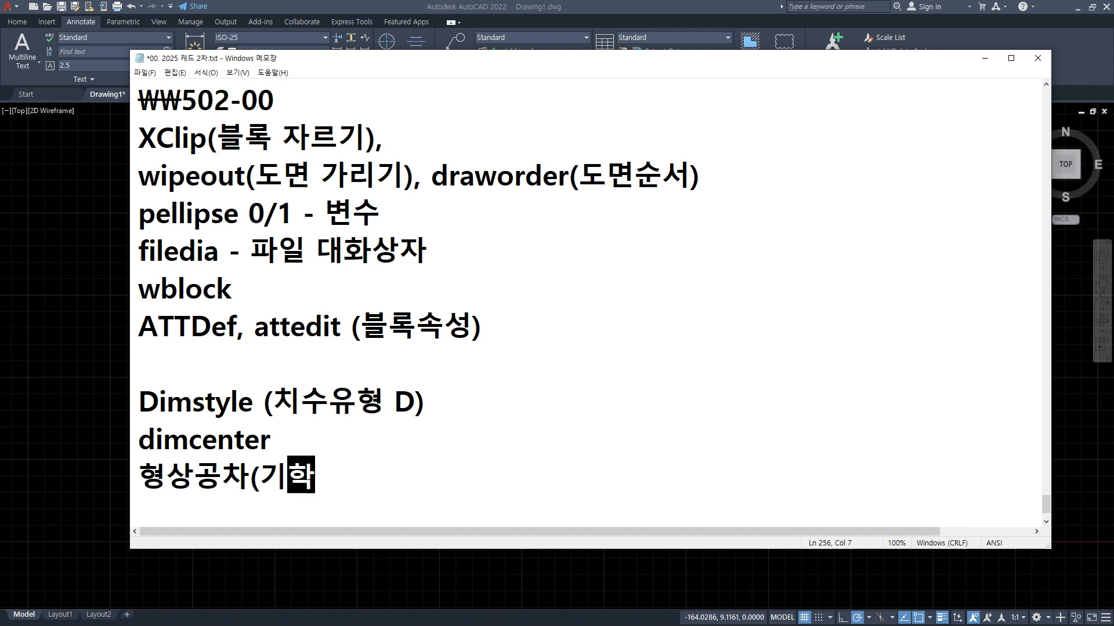
pyautogui.write(')')
# Add the lines "치수공차" and "공차는 오차 범위" below the geometric tolerance line.
pyautogui.press('Return')
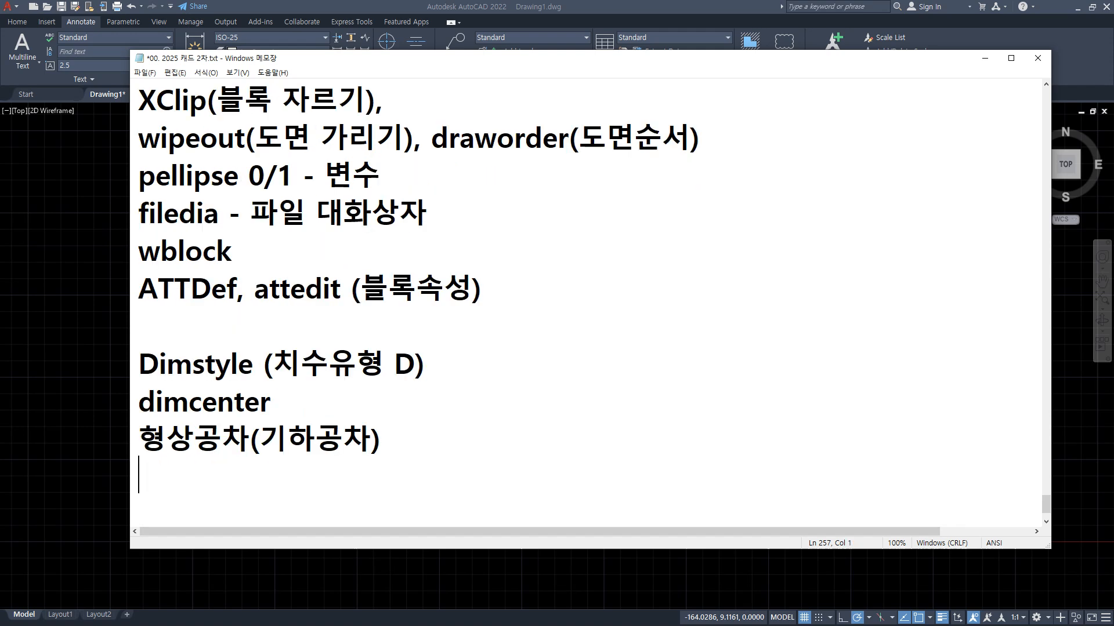
pyautogui.write('치수')
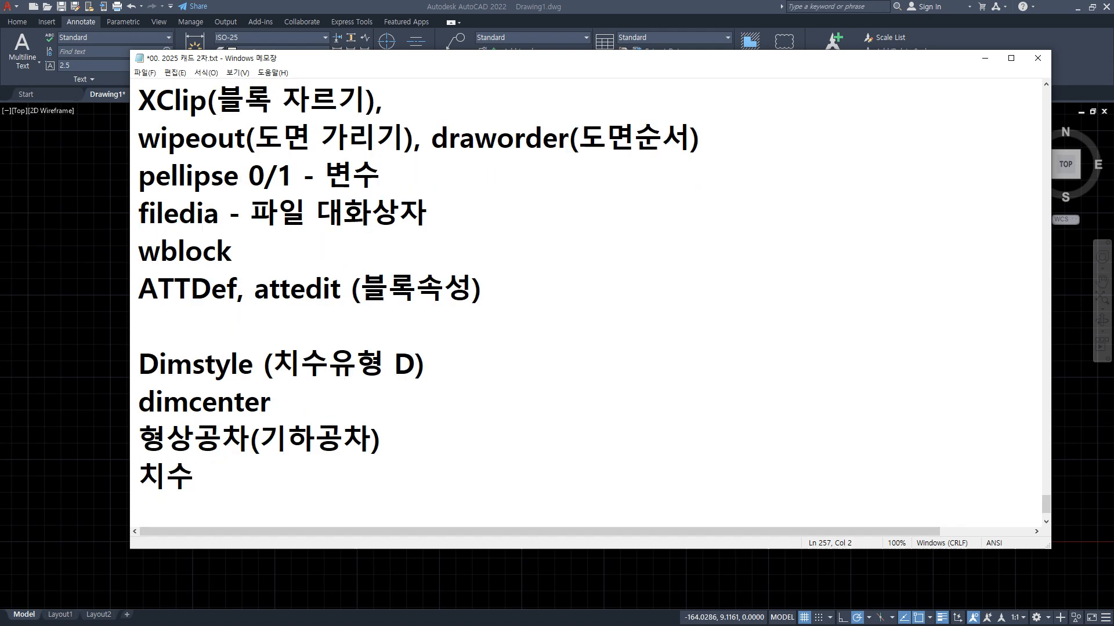
pyautogui.write('공차')
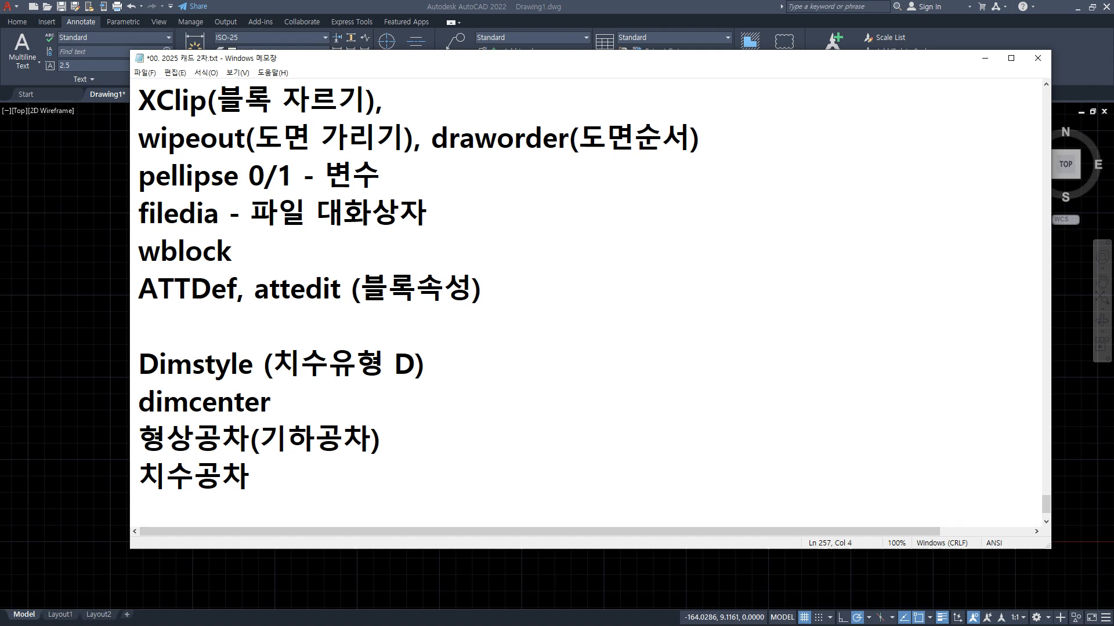
pyautogui.press('Return')
pyautogui.write('공차')
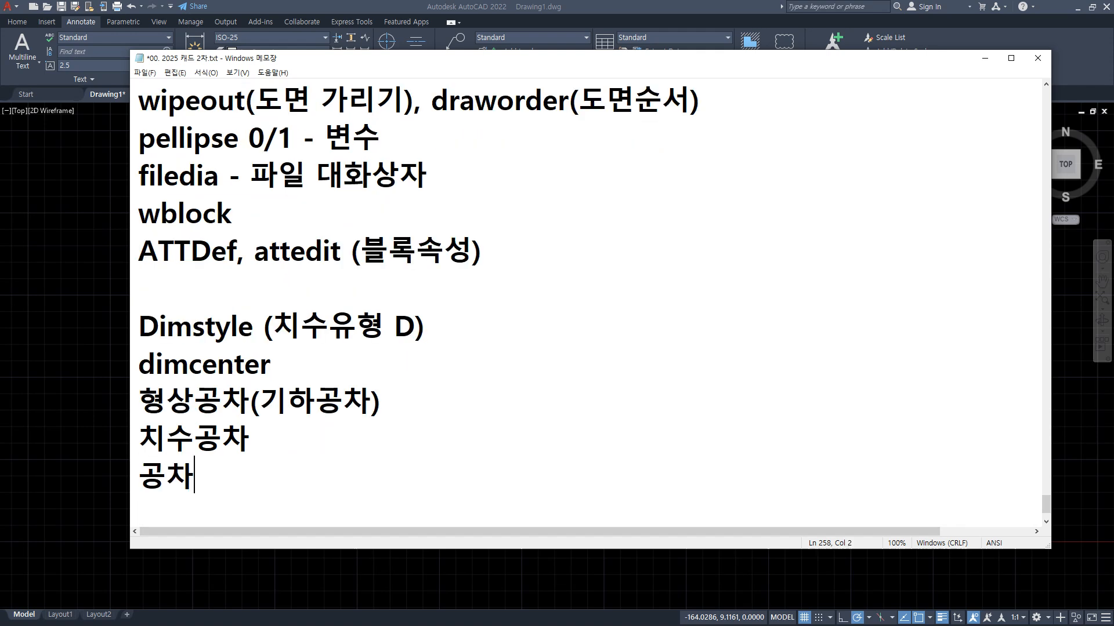
pyautogui.write('는 ㅇ오차 범위')
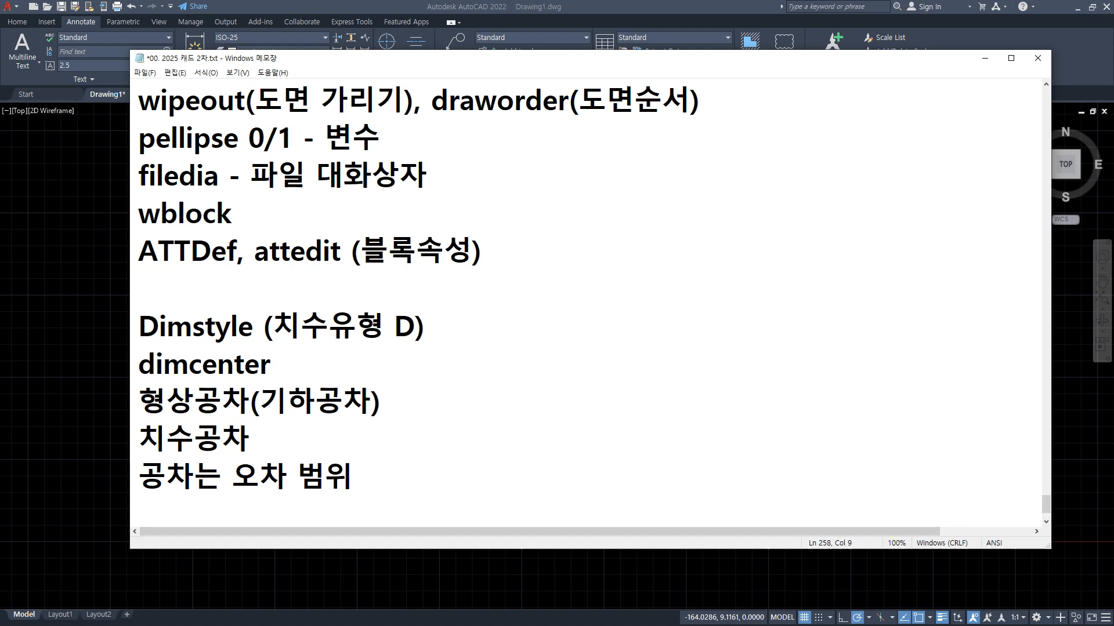
# Add the example value "100mm" at the end of the notes, with "99.4mm" on the line above it.
pyautogui.press('Return')
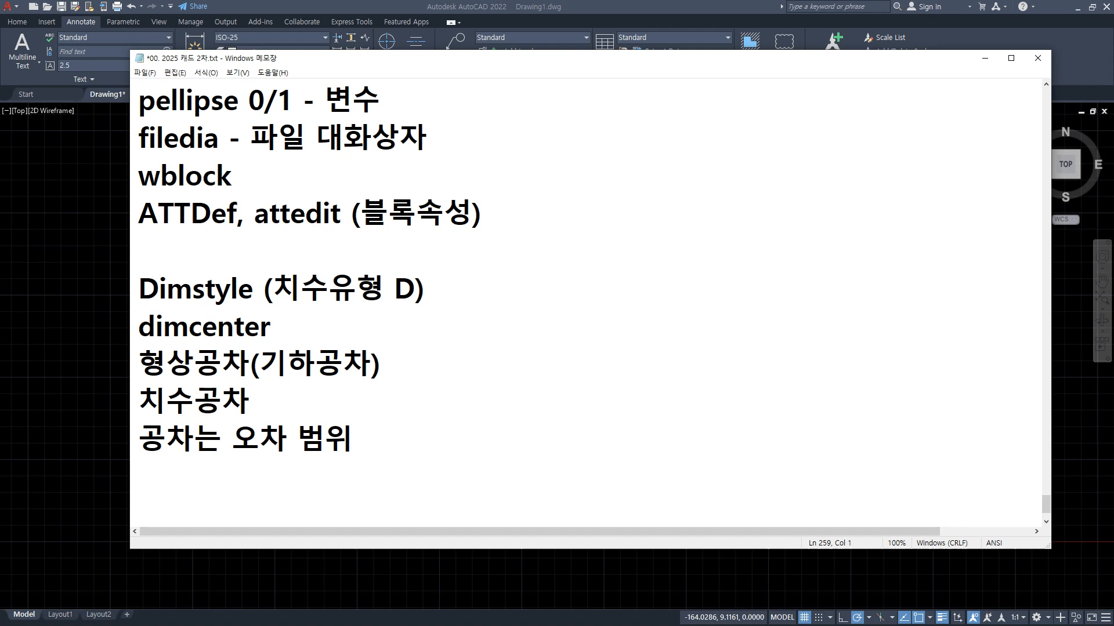
pyautogui.write('100mm')
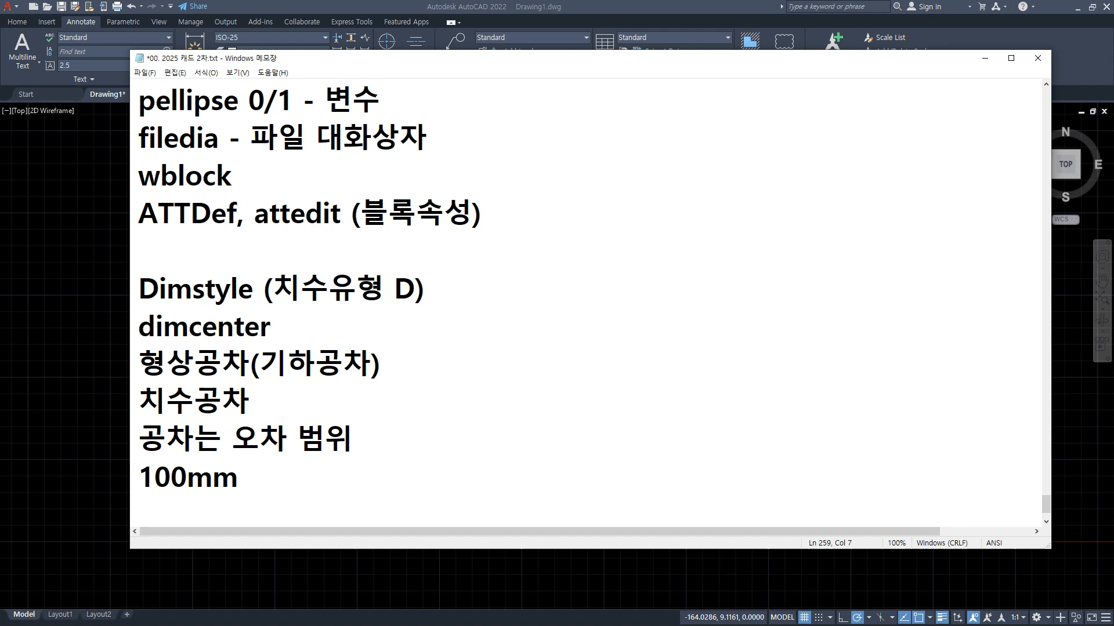
pyautogui.press('Home')
pyautogui.press('Return')
pyautogui.write('99')
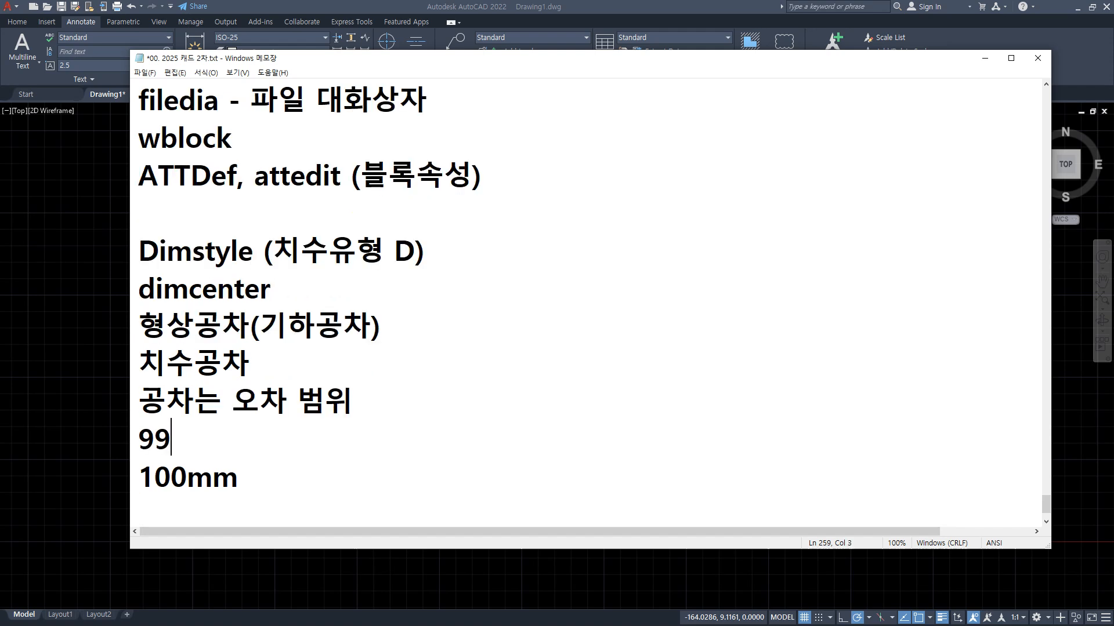
pyautogui.write('.4mm')
# Add the example value "100.8mm" on a new line below "100mm".
pyautogui.press('Down')
pyautogui.press('Return')
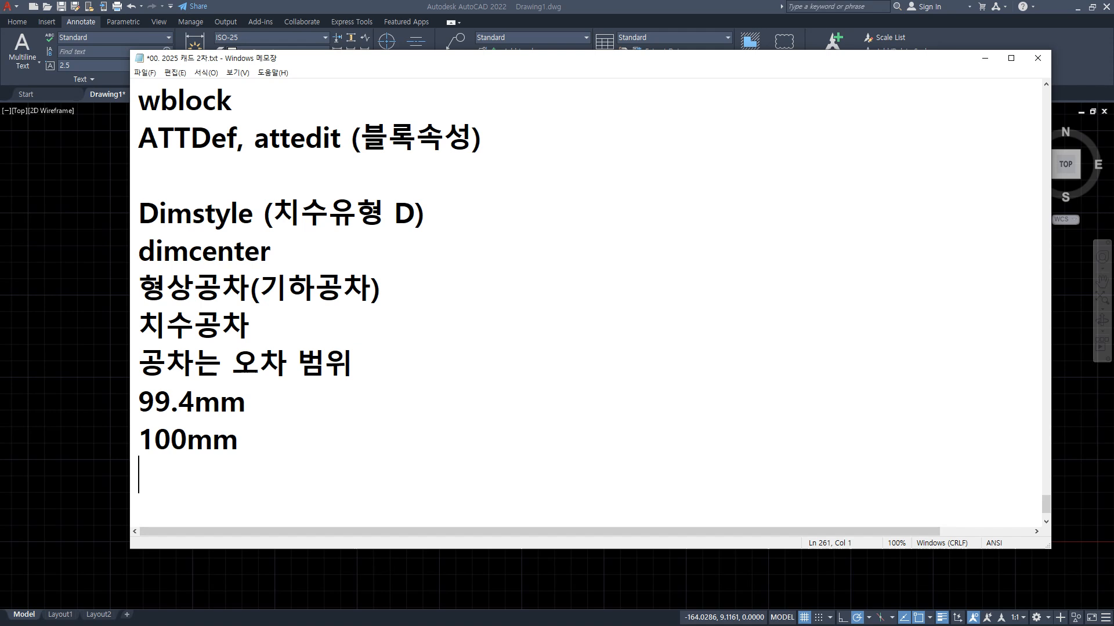
pyautogui.write('100,')
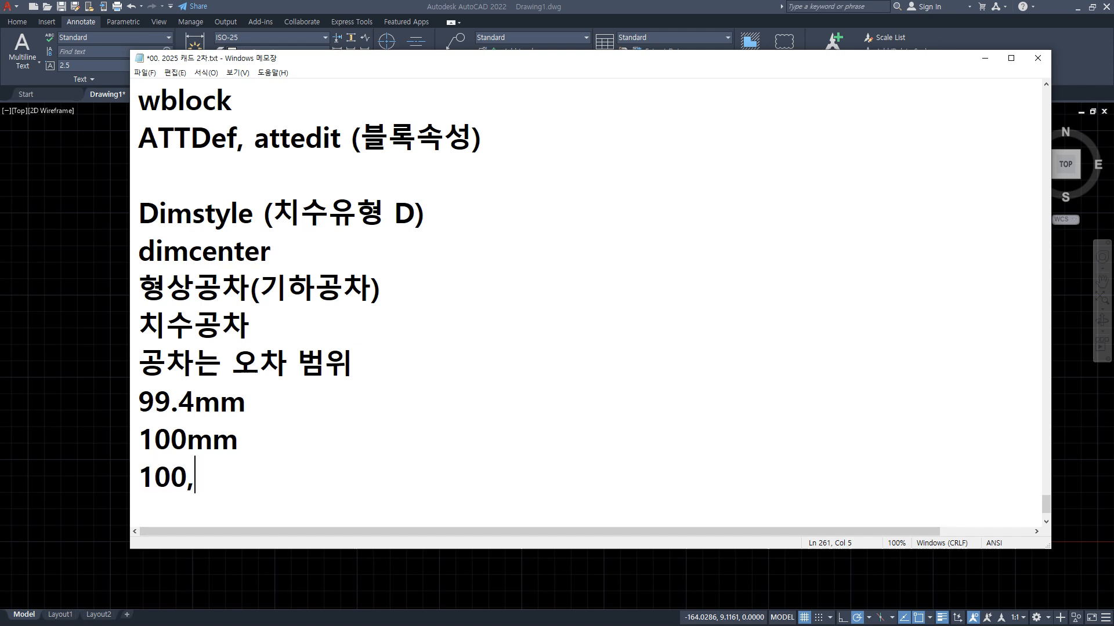
pyautogui.press('BackSpace')
pyautogui.write('.8mm')
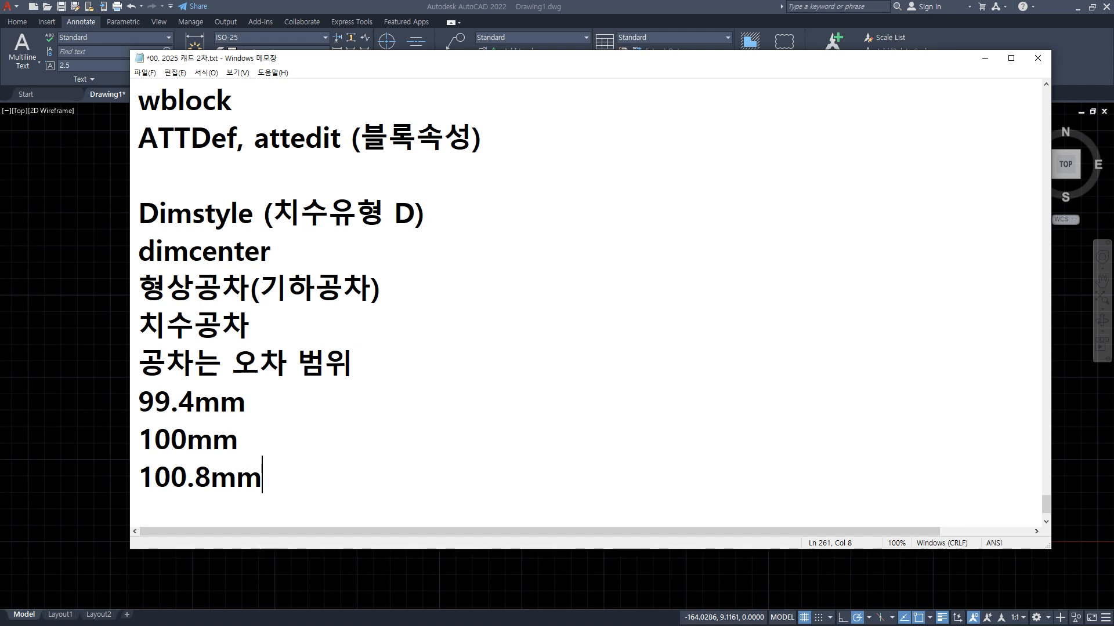
pyautogui.moveTo(275, 408)
pyautogui.mouseDown()
pyautogui.moveTo(318, 415)
pyautogui.moveTo(315, 401)
pyautogui.moveTo(301, 422)
pyautogui.mouseUp()
pyautogui.moveTo(285, 478)
pyautogui.mouseDown()
pyautogui.moveTo(351, 478)
pyautogui.moveTo(350, 492)
pyautogui.mouseUp()
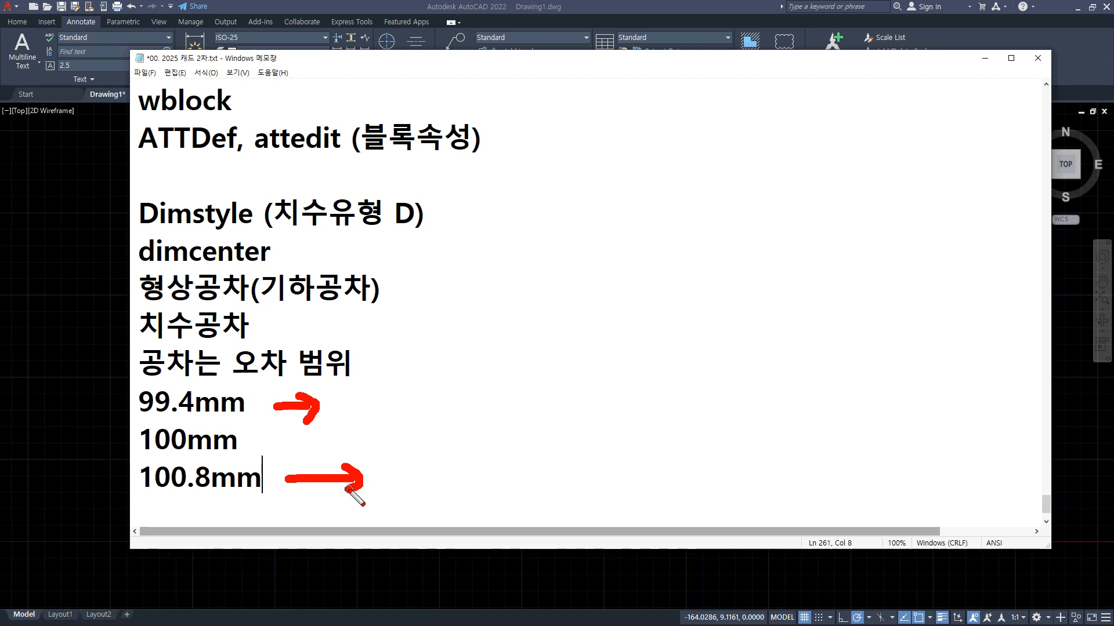
# Add the deviation "-0.4" after "100mm" and "+0.4" aligned beneath it on a new line.
pyautogui.click(258, 439)
pyautogui.write('-0.')
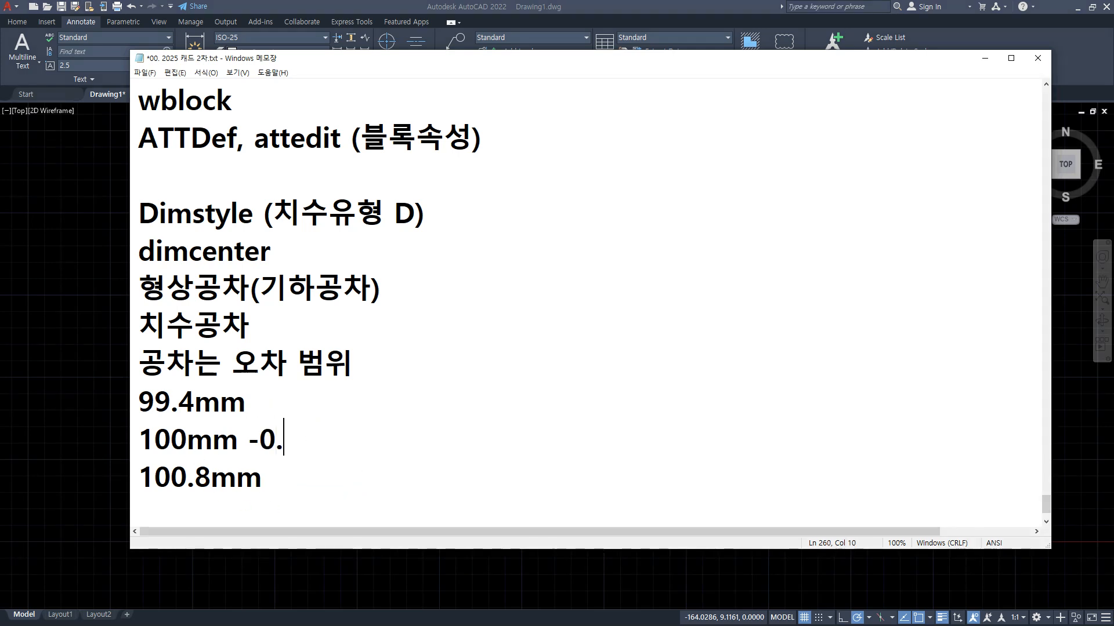
pyautogui.write('4')
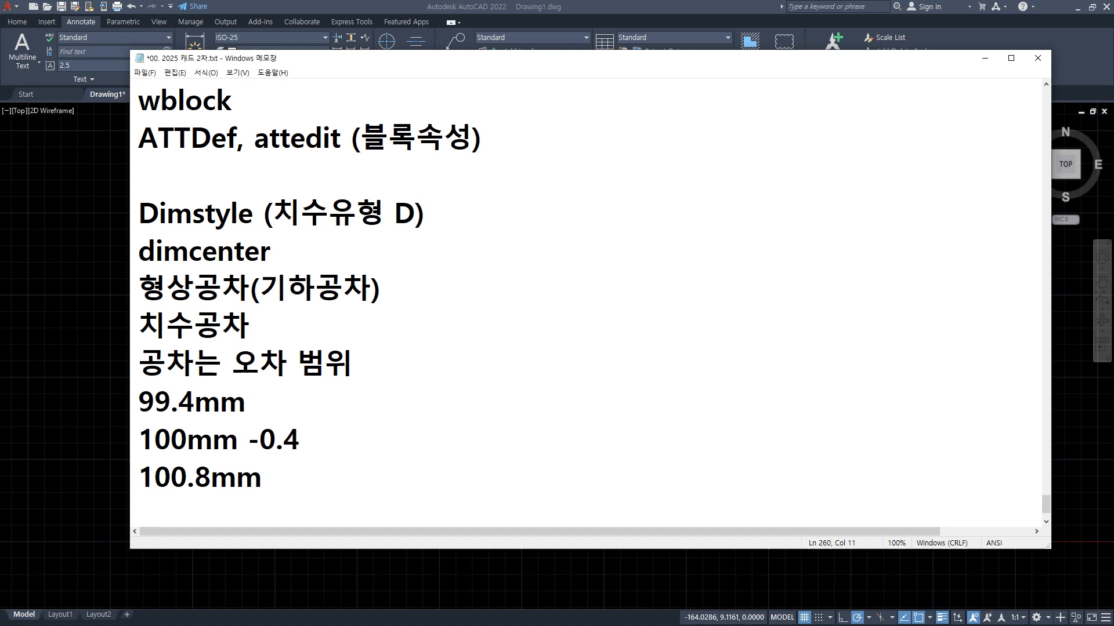
pyautogui.press('Return')
pyautogui.write('+0.')
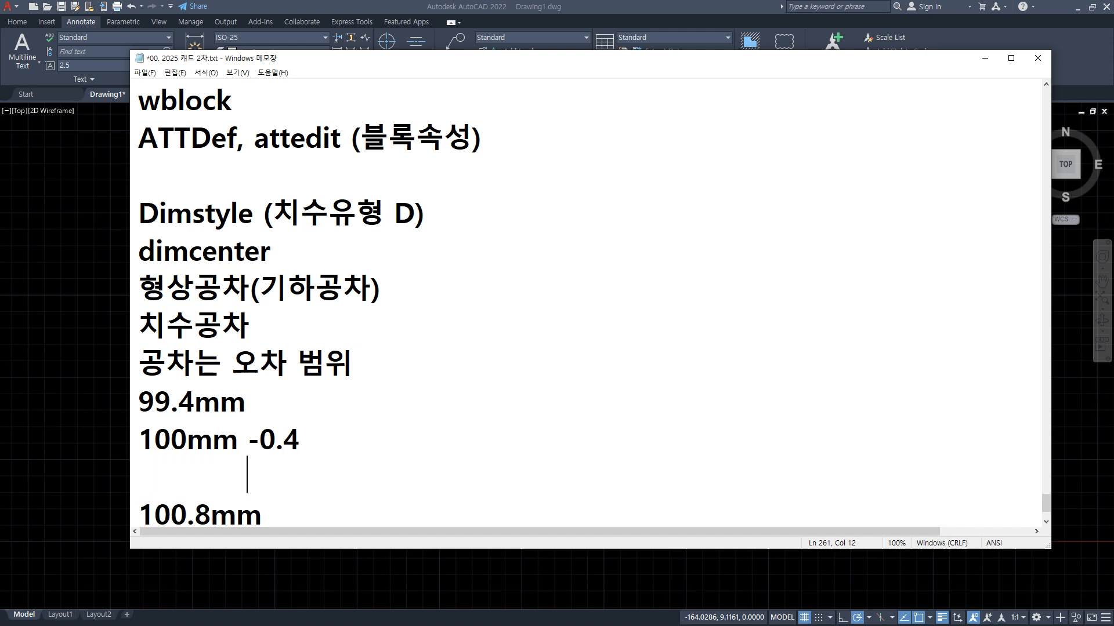
pyautogui.write('4')
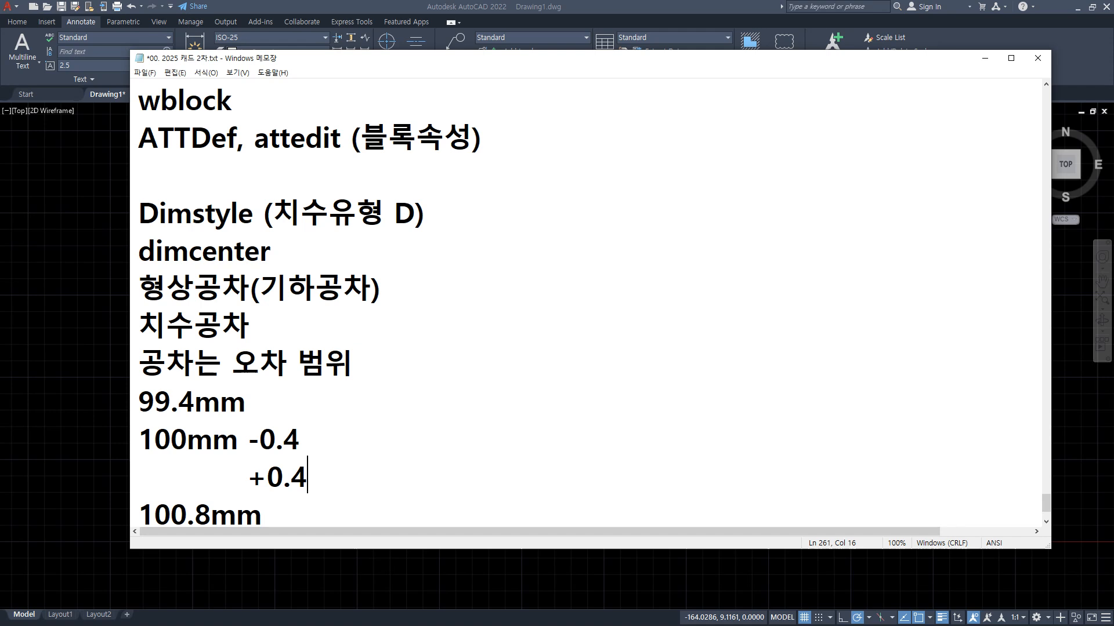
# Insert the lower limit "99.6mm~" on a new line between "99.4mm" and "100mm".
pyautogui.click(309, 435)
pyautogui.press('Up')
pyautogui.press('Return')
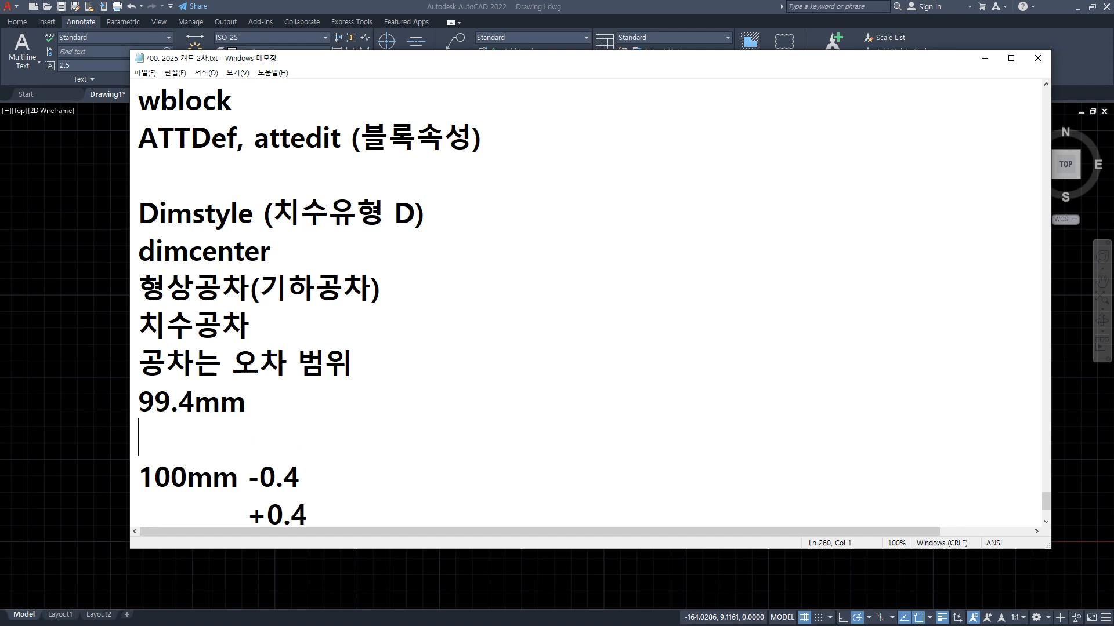
pyautogui.write('99.6')
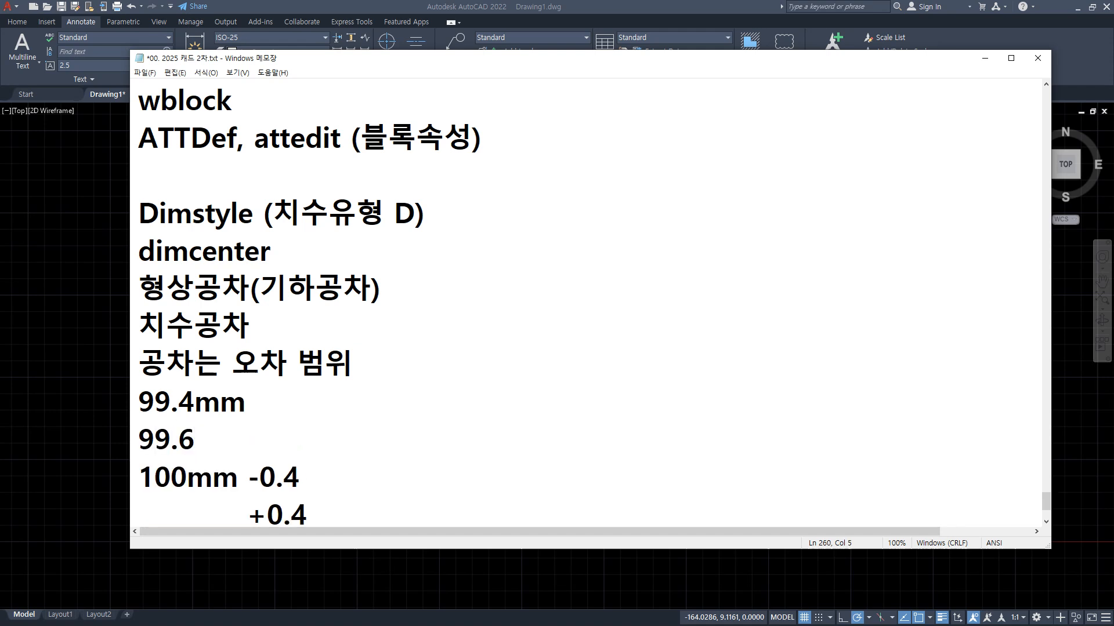
pyautogui.write('mm~')
# Insert the upper limit "100.4mm" on a new line between "+0.4" and "100.8mm".
pyautogui.press('Down')
pyautogui.press('Down')
pyautogui.press('Down')
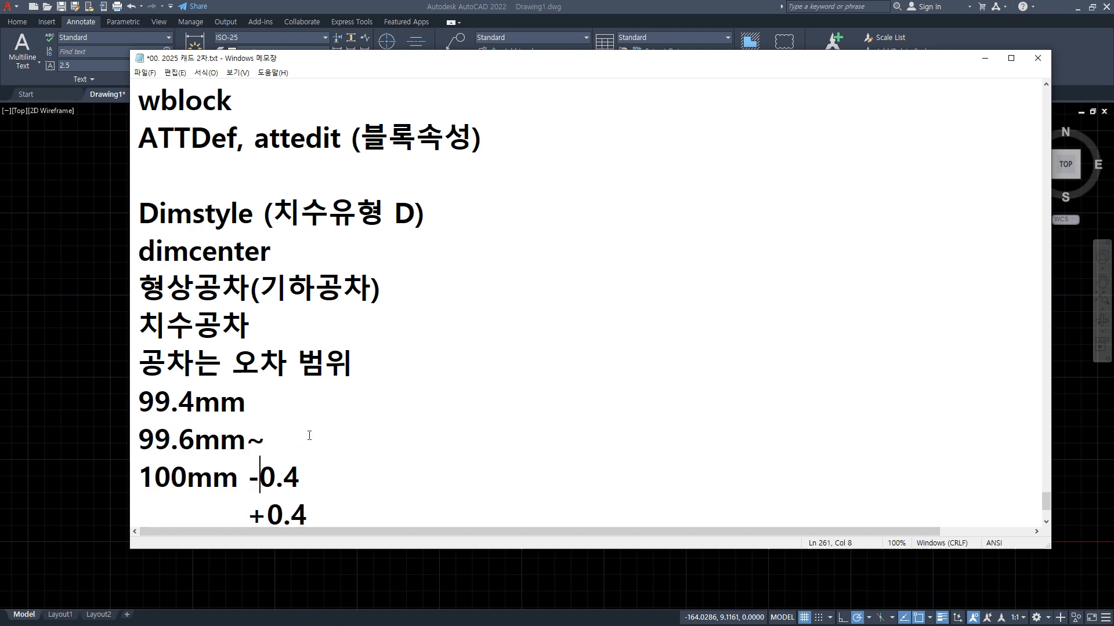
pyautogui.press('Up')
pyautogui.press('End')
pyautogui.press('Return')
pyautogui.write('100.')
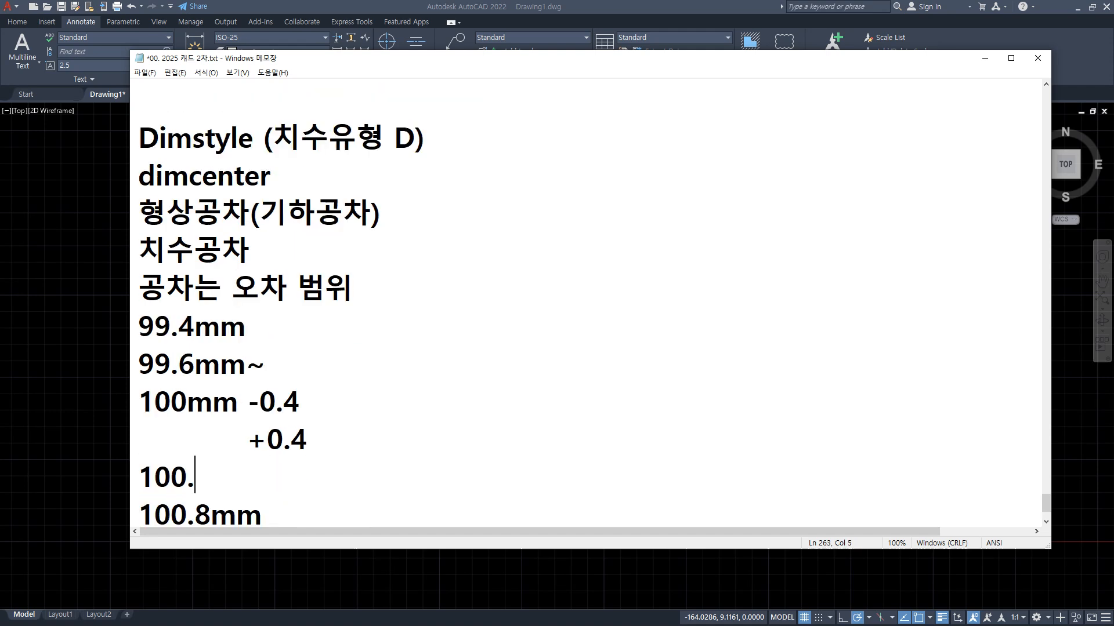
pyautogui.write('4mm')
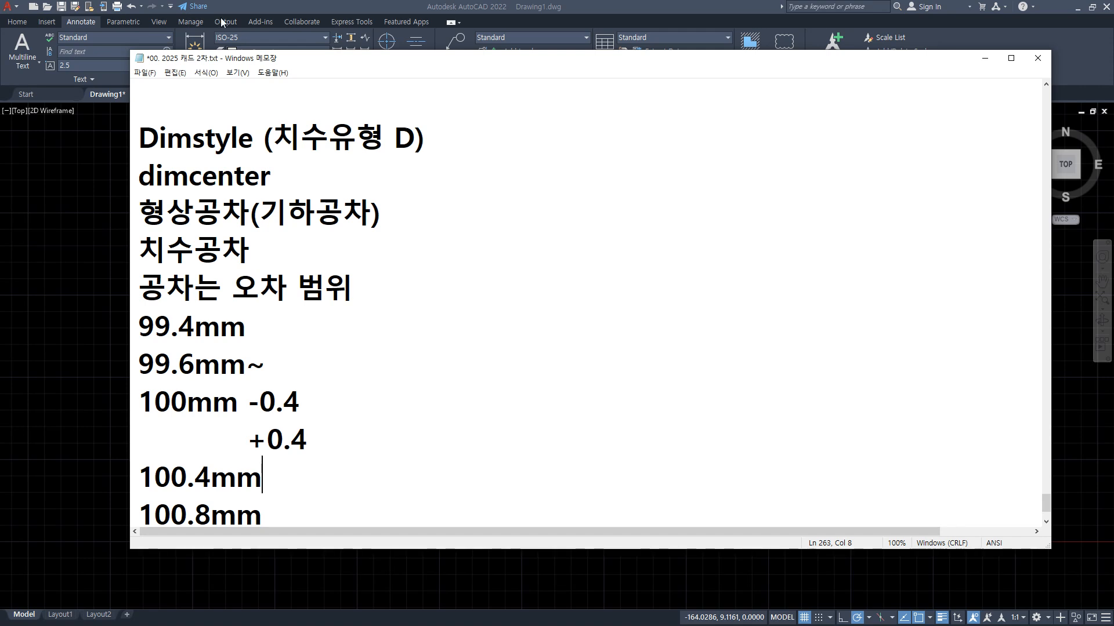
# Switch to AutoCAD and define a geometric tolerance with the perpendicularity symbol, Tolerance 1 of 0.23 and Datum 1 A.
pyautogui.click(244, 4)
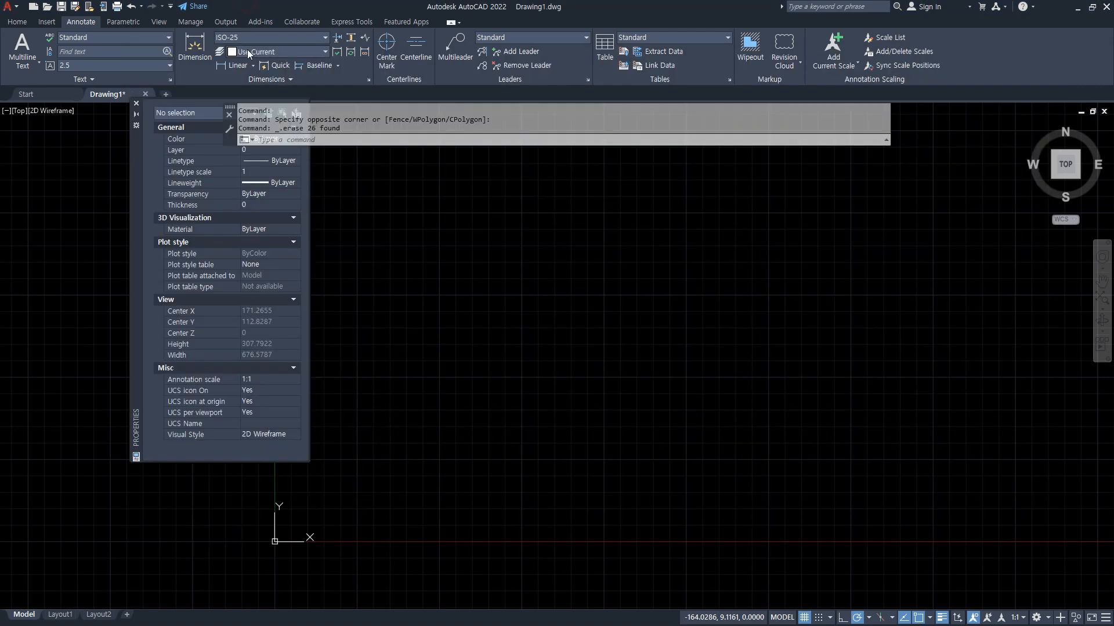
pyautogui.click(271, 80)
pyautogui.click(187, 94)
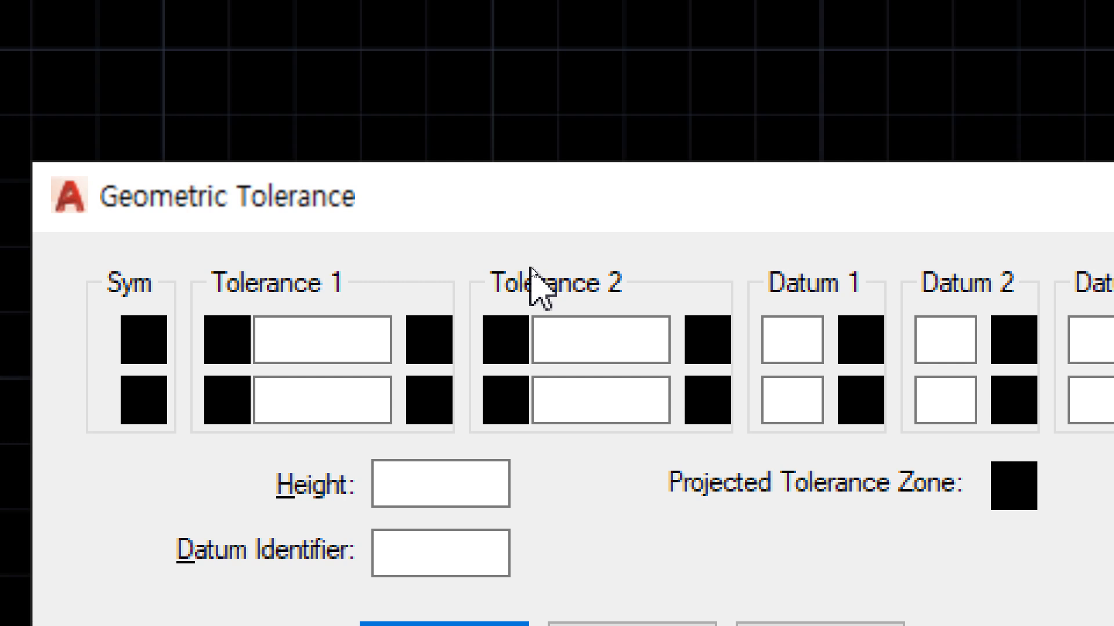
pyautogui.click(149, 344)
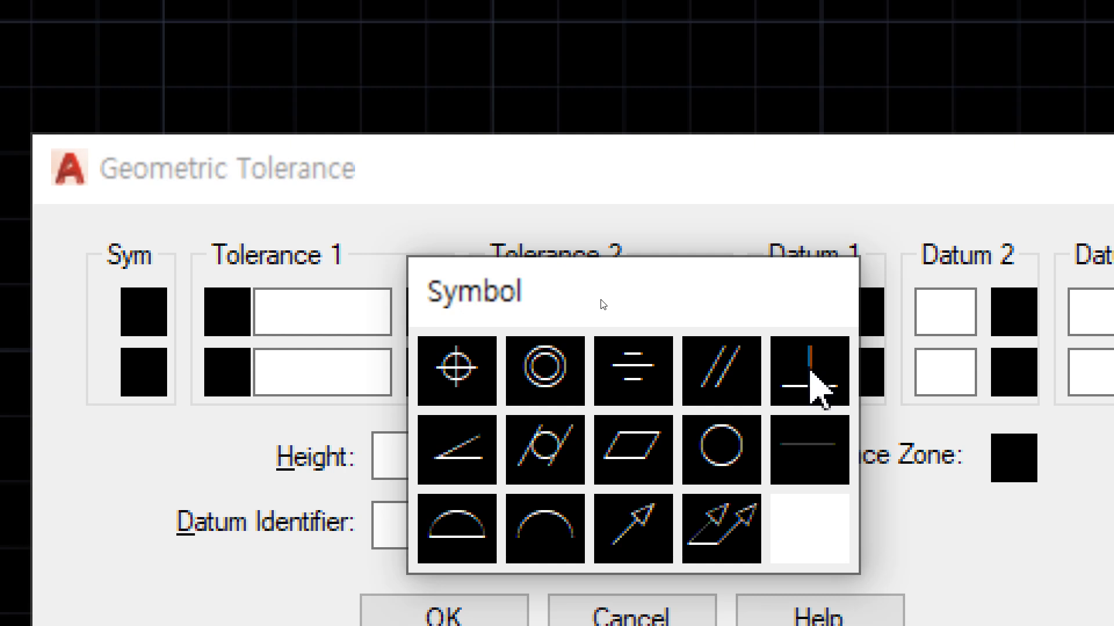
pyautogui.click(811, 374)
pyautogui.write('0.23')
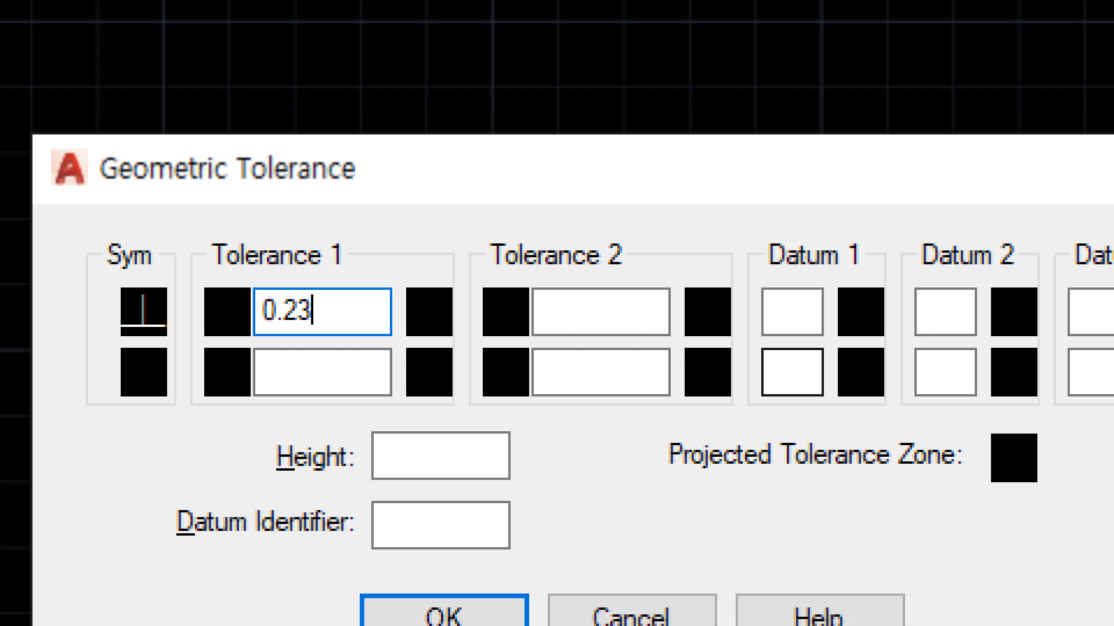
pyautogui.click(792, 313)
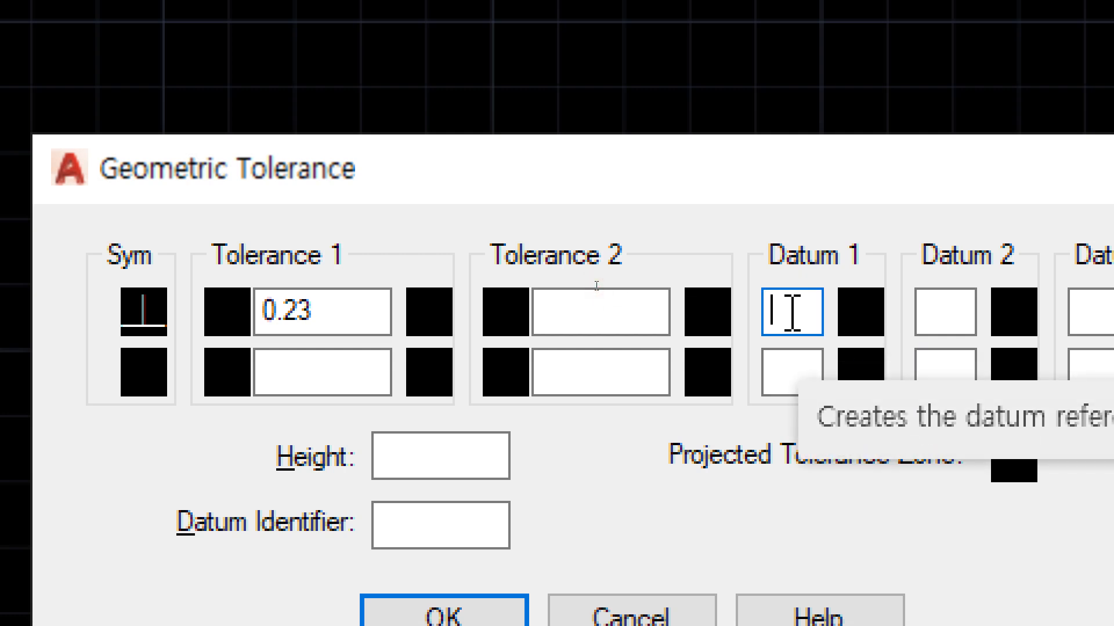
pyautogui.write('A')
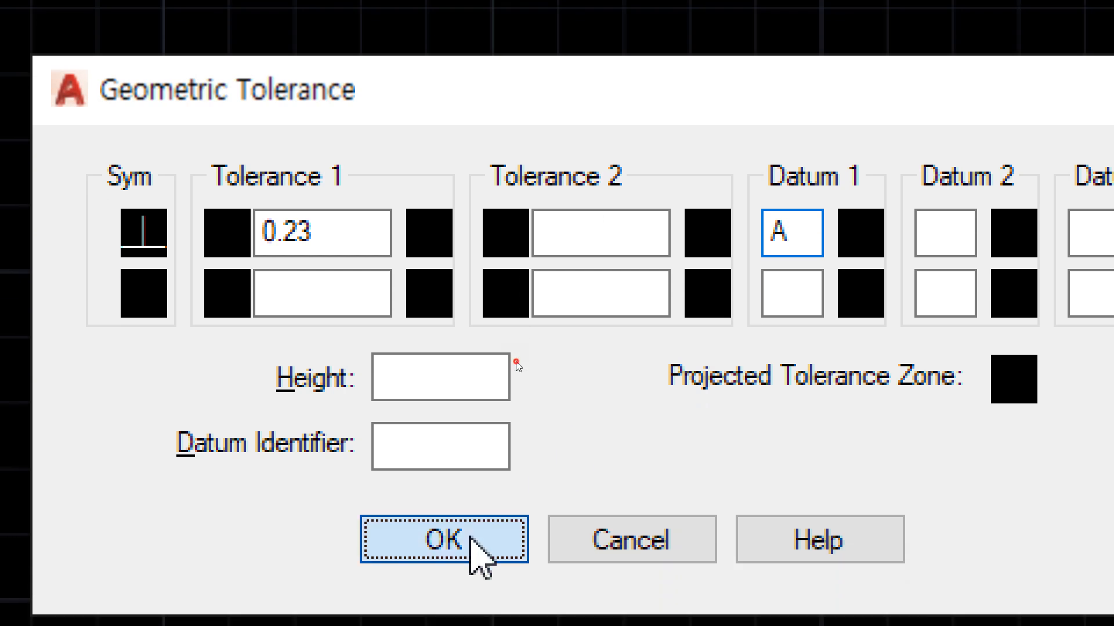
# Accept the geometric tolerance settings and place the feature control frame in the empty drawing area.
pyautogui.click(471, 538)
pyautogui.click(315, 273)
pyautogui.scroll(2, 316, 273)
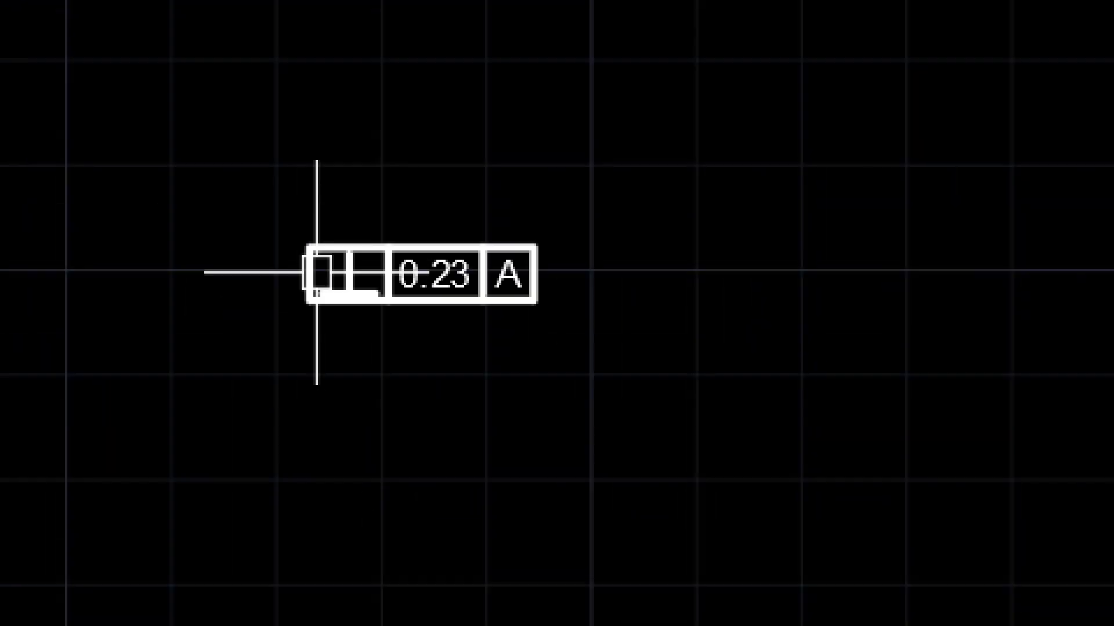
pyautogui.scroll(3, 316, 273)
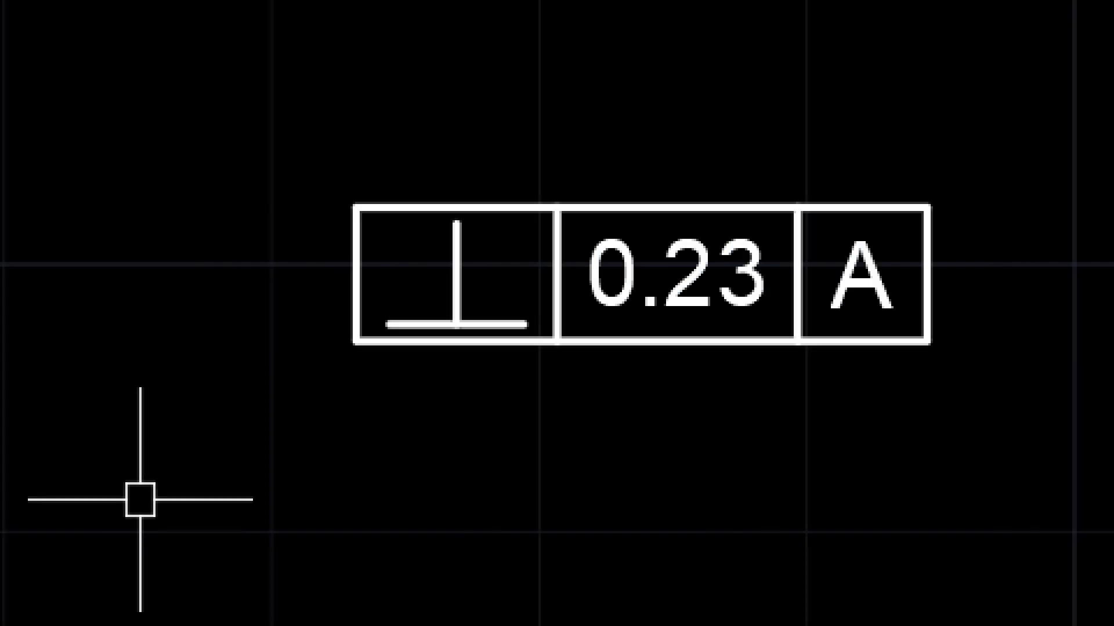